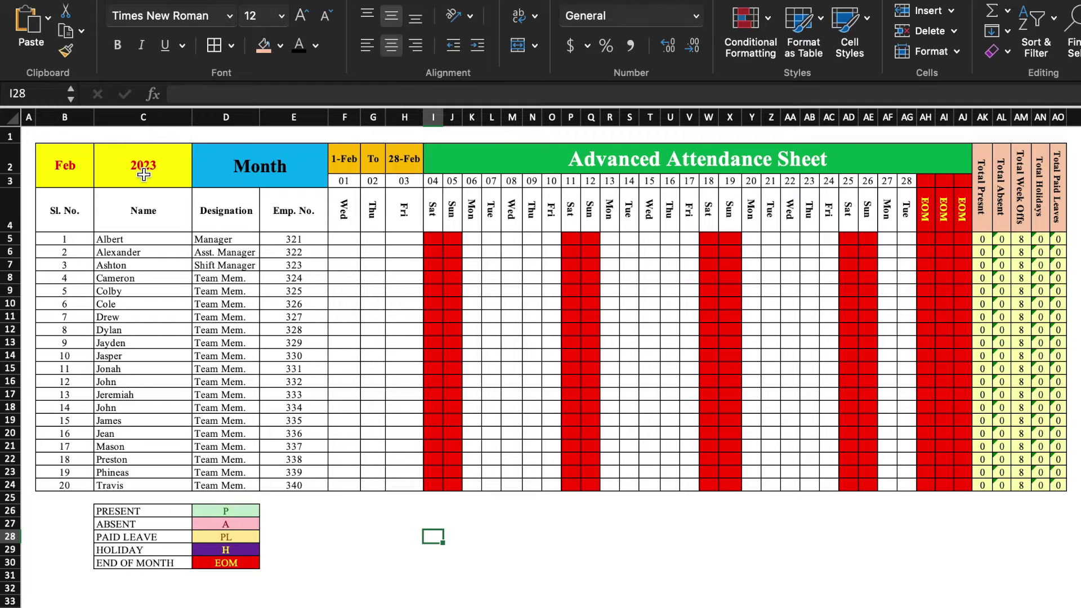
# Set the attendance sheet's month to May and its year to 2022.
pyautogui.click(84, 166)
pyautogui.click(101, 165)
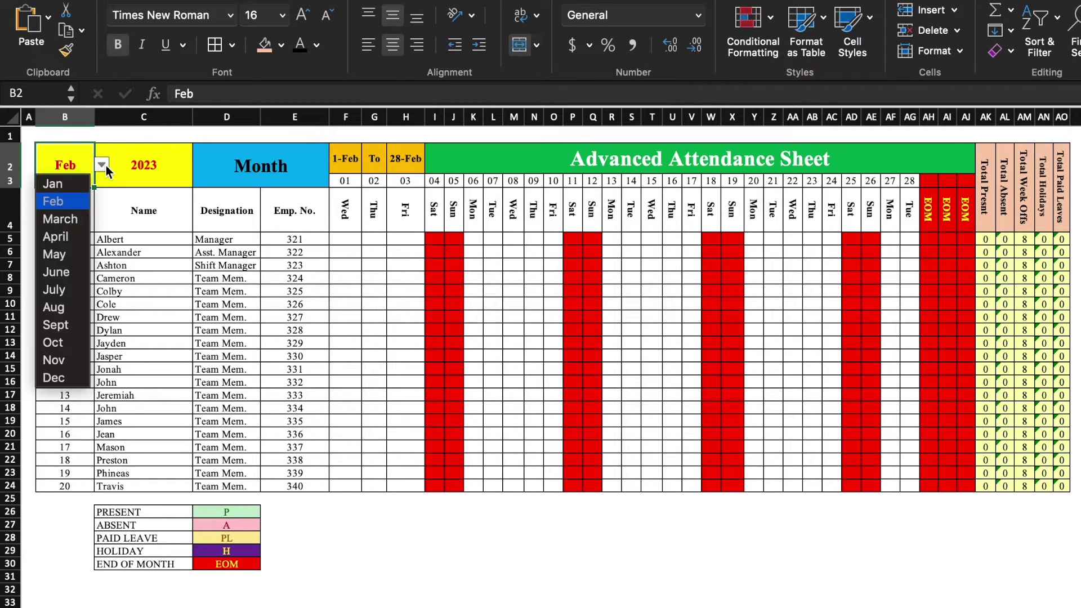
pyautogui.click(68, 260)
pyautogui.click(160, 171)
pyautogui.click(200, 164)
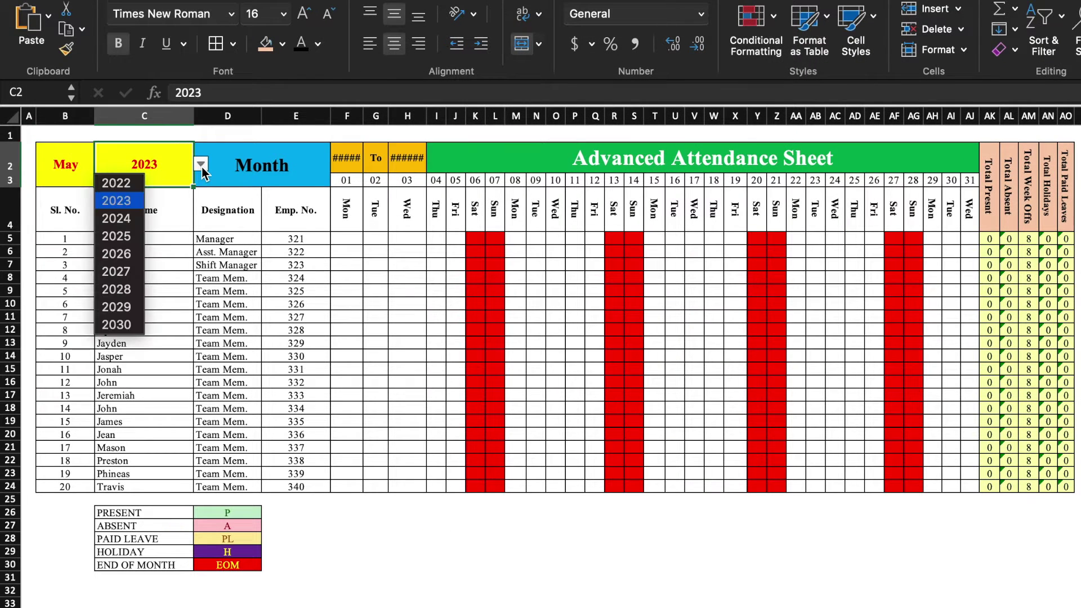
pyautogui.click(116, 183)
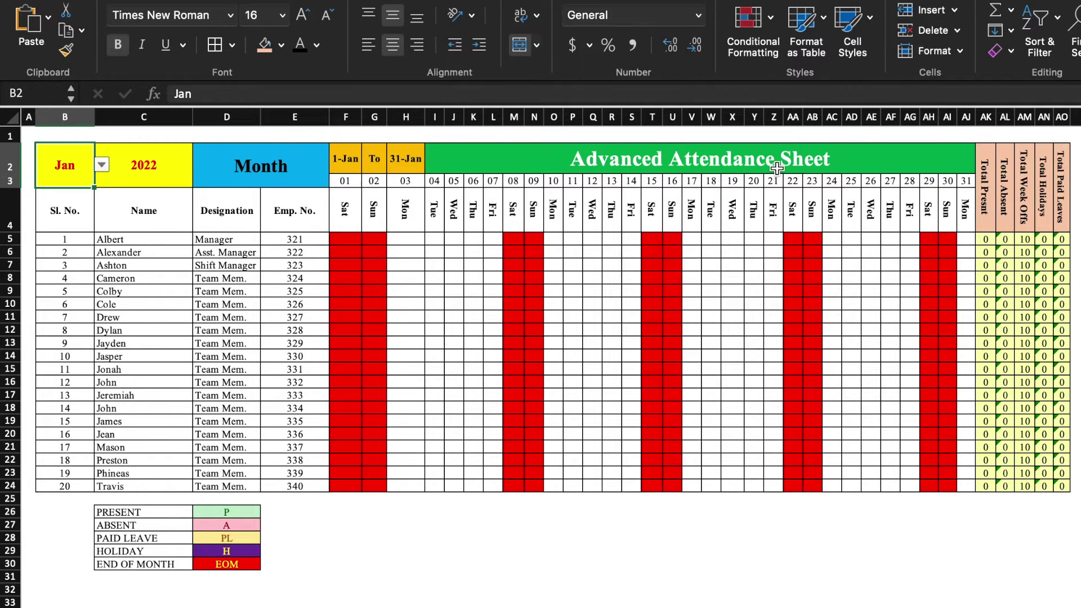
# Switch the attendance sheet's month to Feb and back to Jan.
pyautogui.click(102, 165)
pyautogui.click(65, 202)
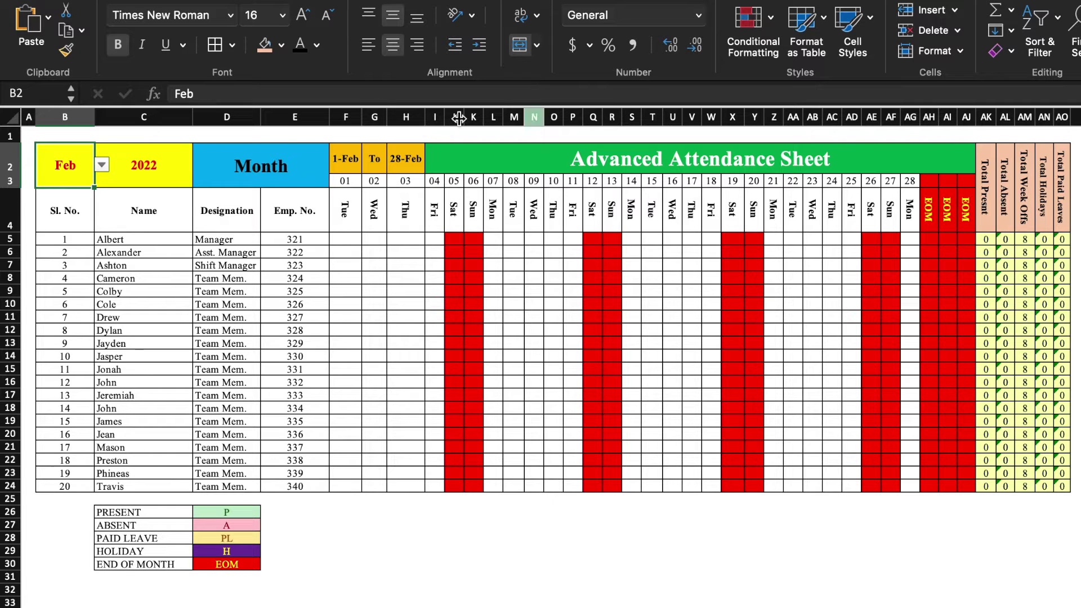
pyautogui.click(101, 165)
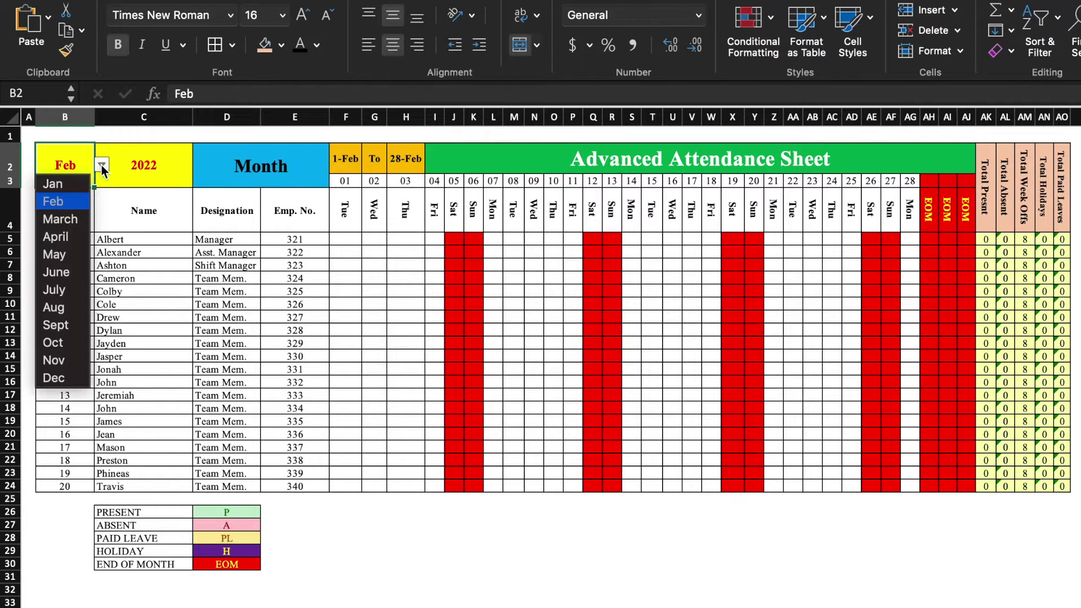
pyautogui.click(75, 184)
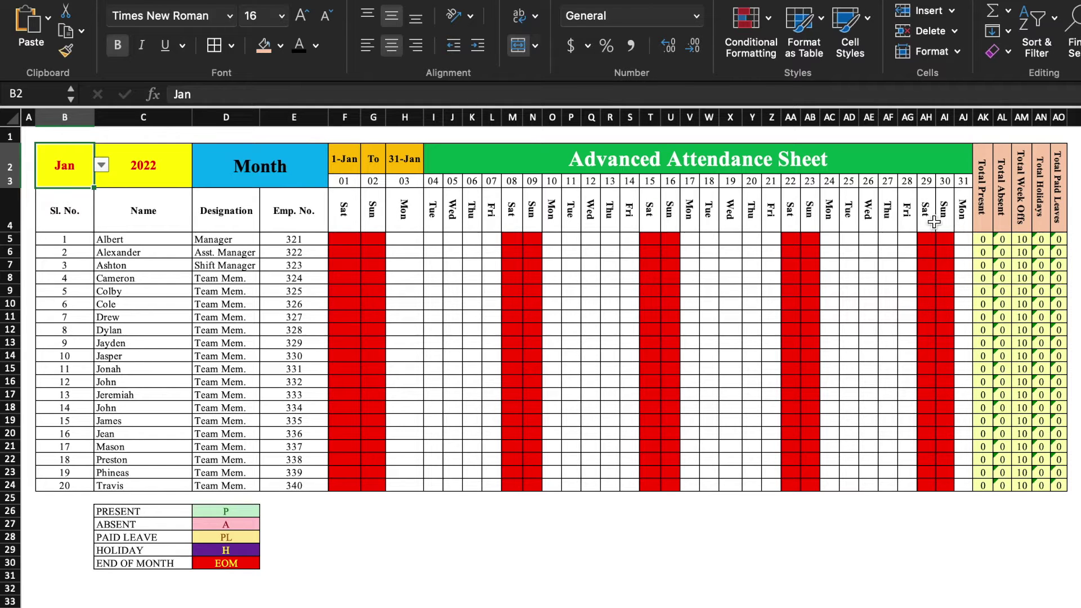
# Switch the month through Feb, March and April, and return it to Jan.
pyautogui.click(101, 164)
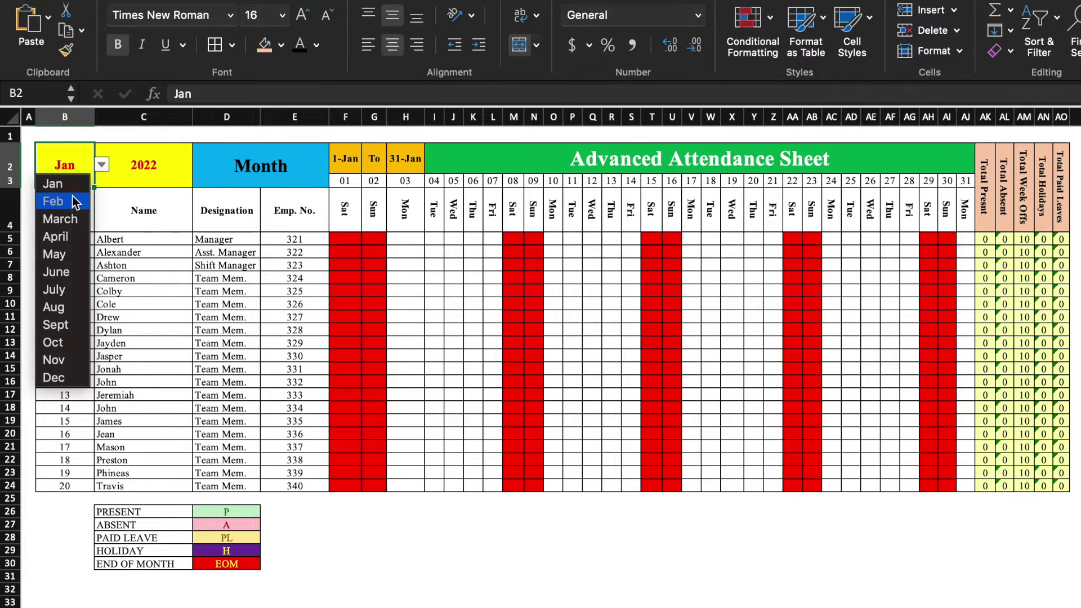
pyautogui.click(75, 203)
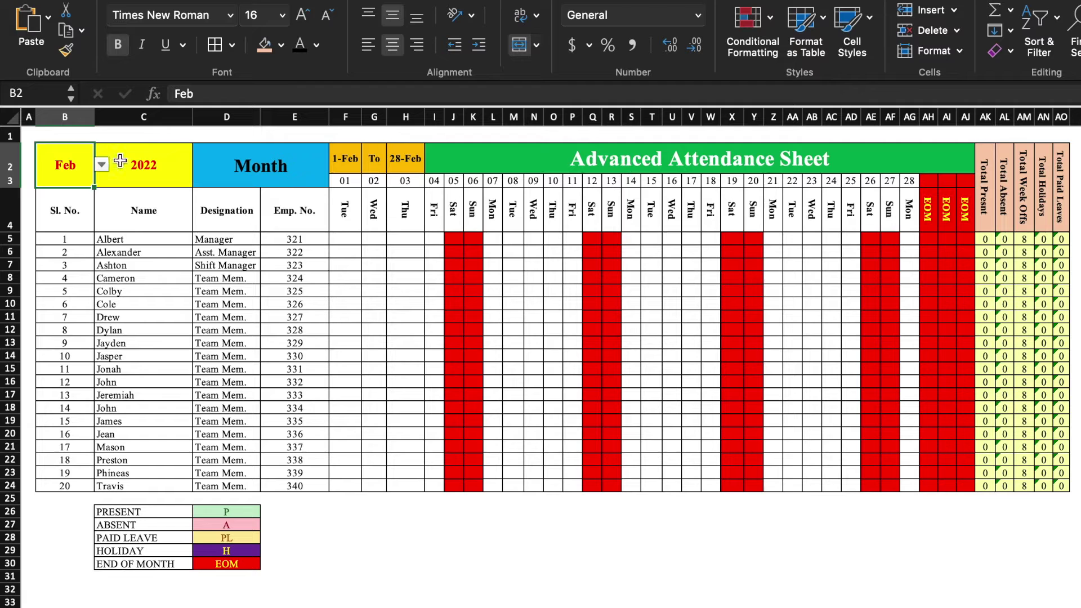
pyautogui.click(101, 164)
pyautogui.click(82, 215)
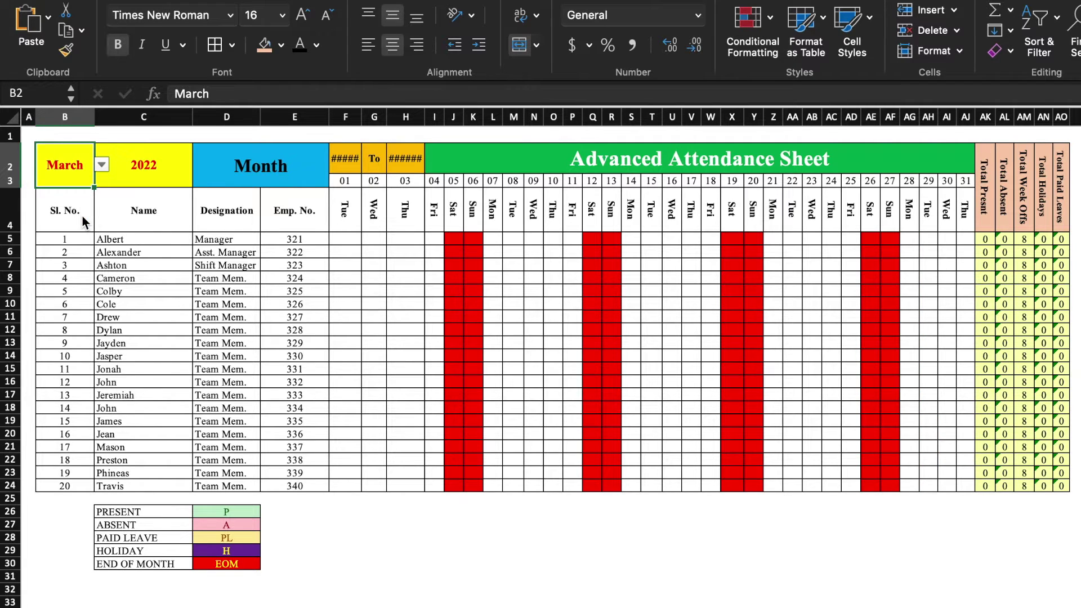
pyautogui.click(100, 168)
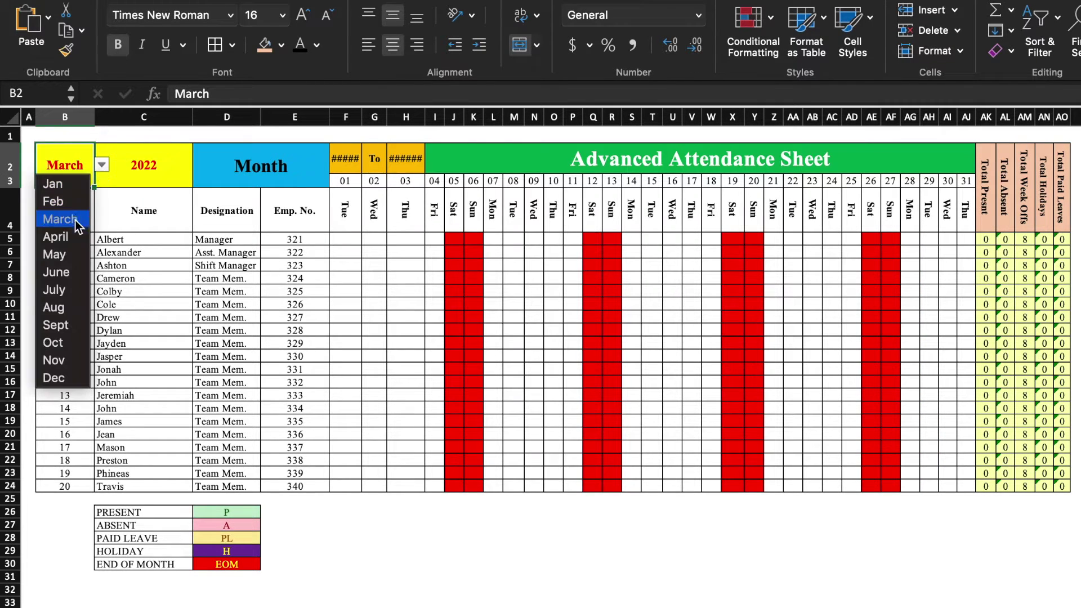
pyautogui.click(77, 239)
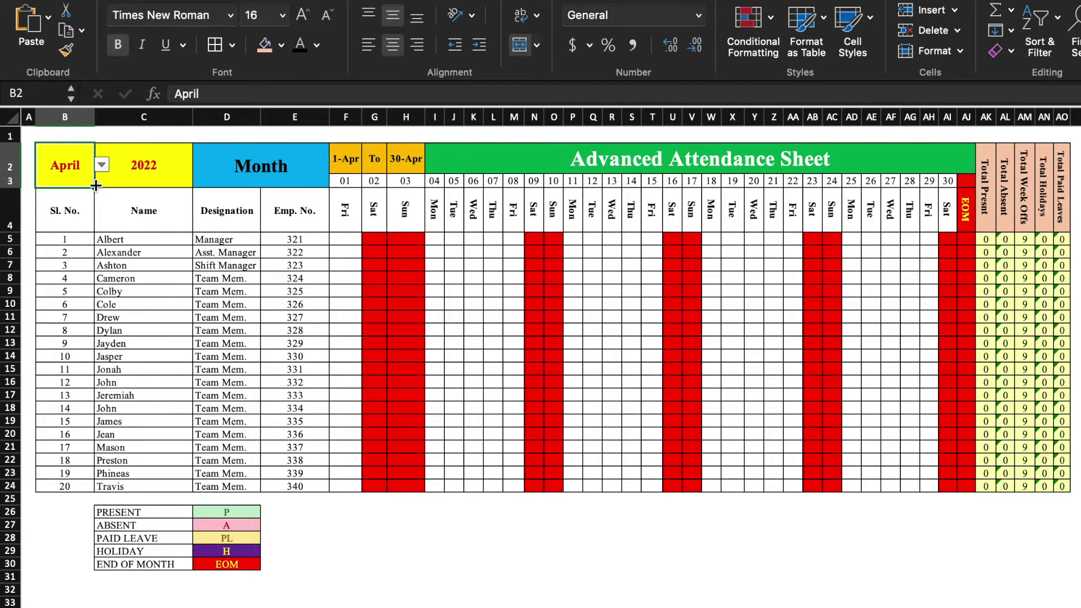
pyautogui.click(101, 167)
pyautogui.click(73, 185)
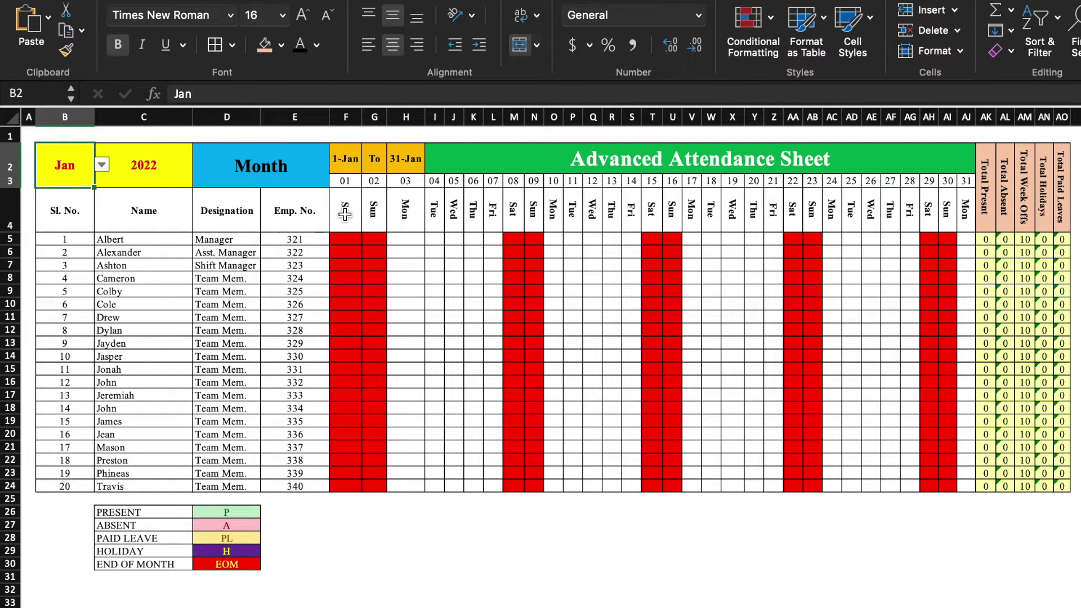
# Change the month to Feb and back to Jan, and select the whole Total Week Offs column.
pyautogui.click(102, 167)
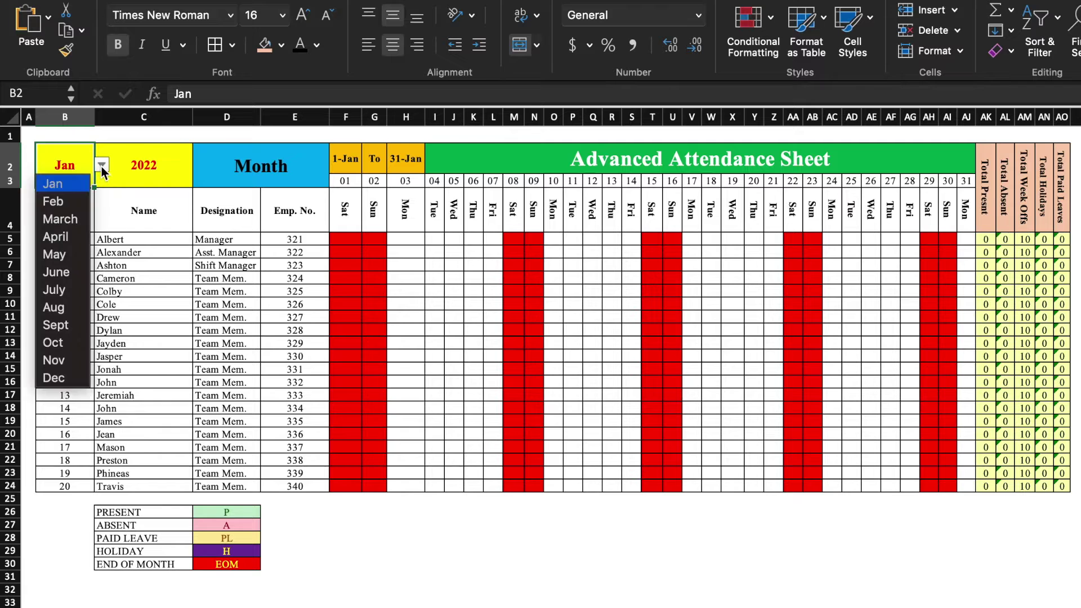
pyautogui.click(66, 201)
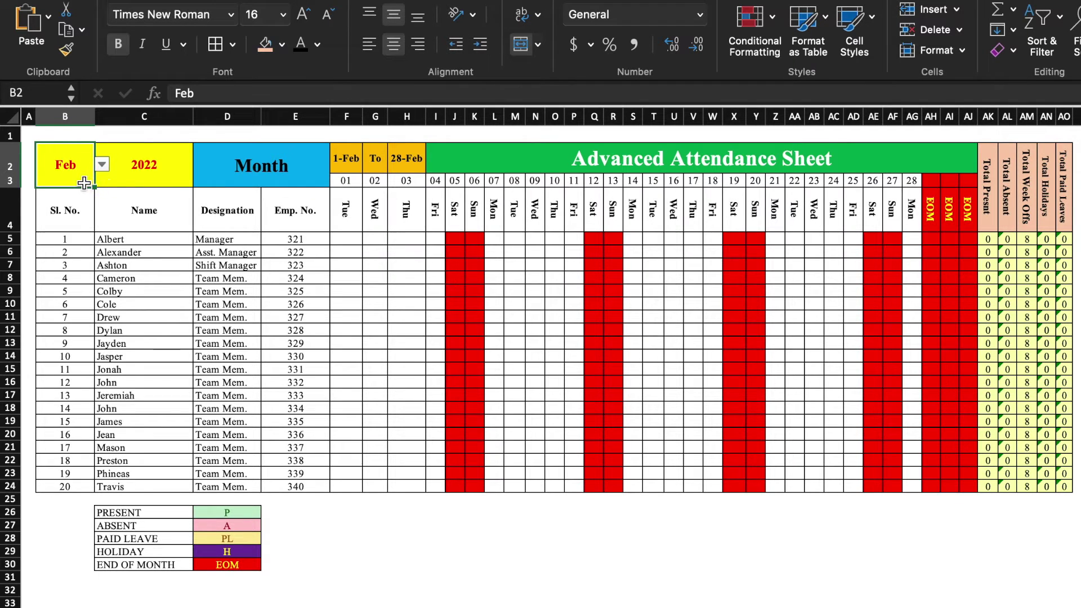
pyautogui.click(102, 165)
pyautogui.click(79, 186)
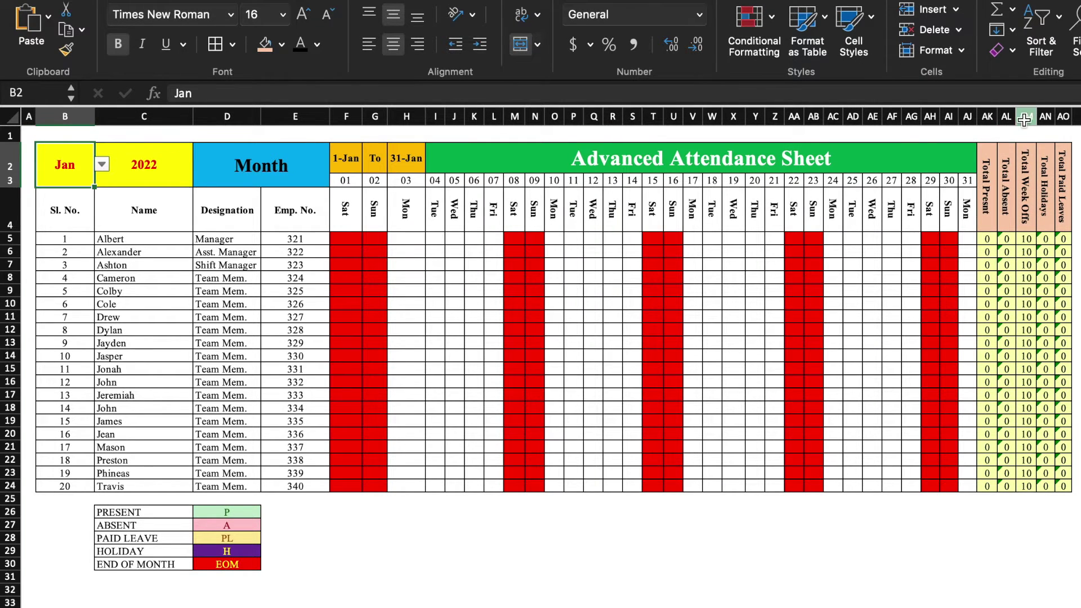
pyautogui.click(1023, 116)
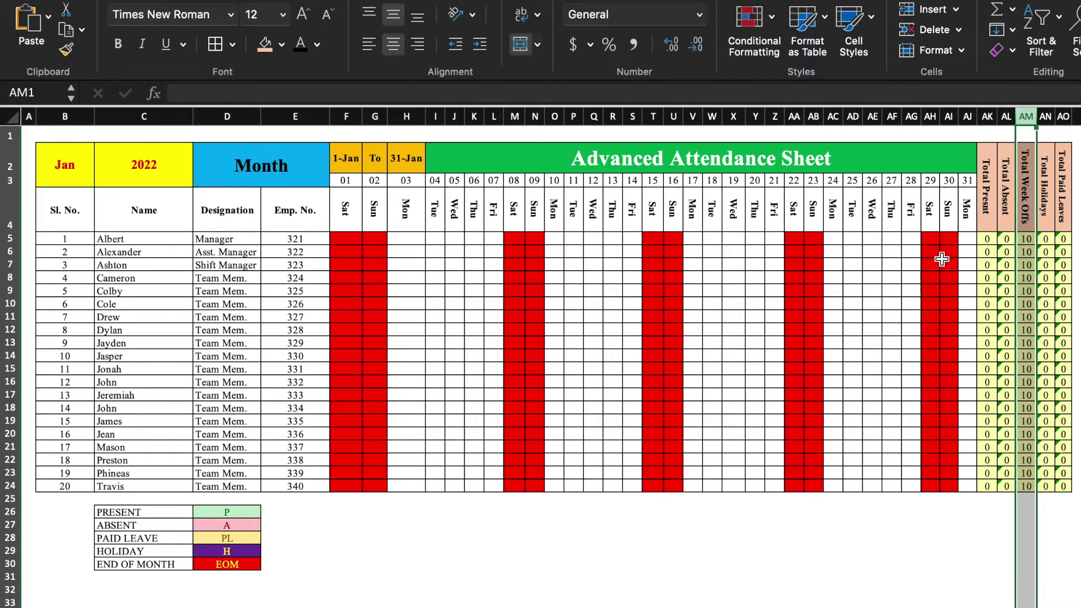
# Enter P for the first employee on day 03 in cell H5, and replace it with A.
pyautogui.click(418, 240)
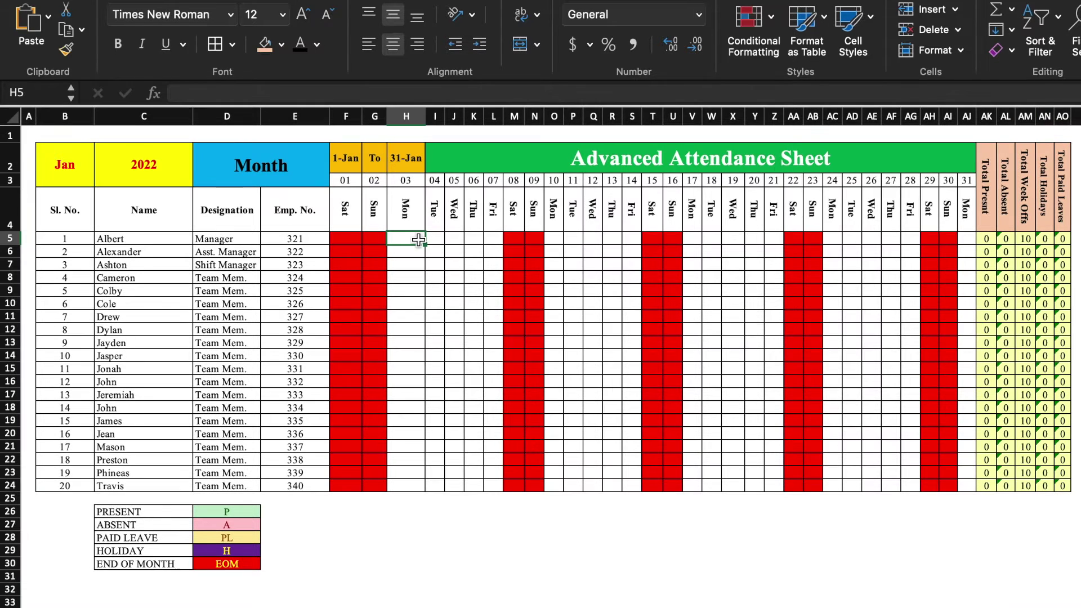
pyautogui.write('P')
pyautogui.click(437, 265)
pyautogui.click(415, 239)
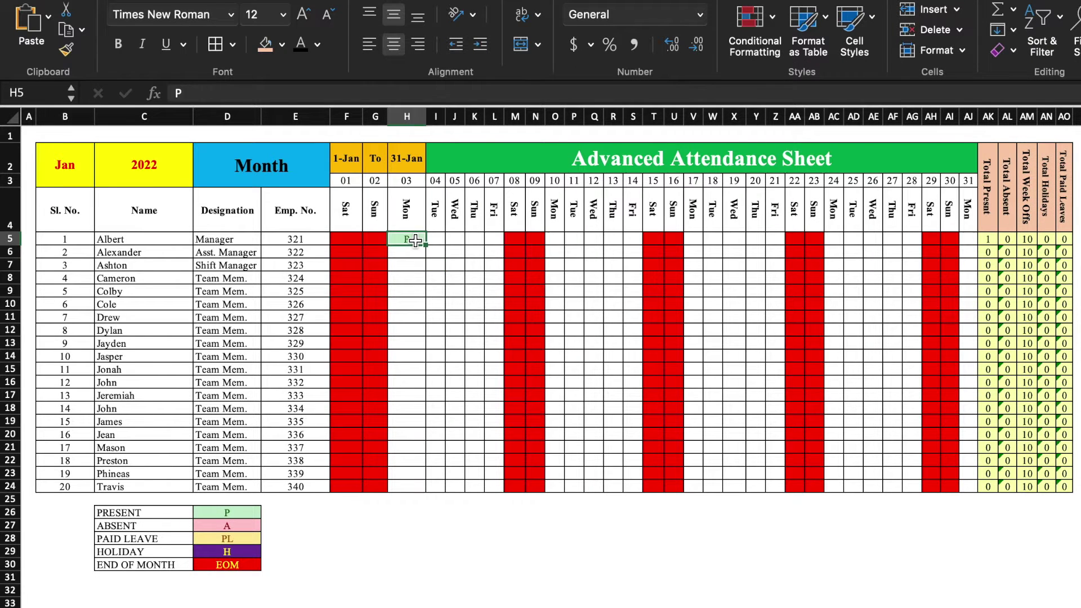
pyautogui.write('A')
pyautogui.click(434, 304)
# Replace the first employee's day 03 attendance mark in cell H5 with PL.
pyautogui.press('Up')
pyautogui.press('Up')
pyautogui.press('Up')
pyautogui.press('Up')
pyautogui.press('Up')
pyautogui.press('Left')
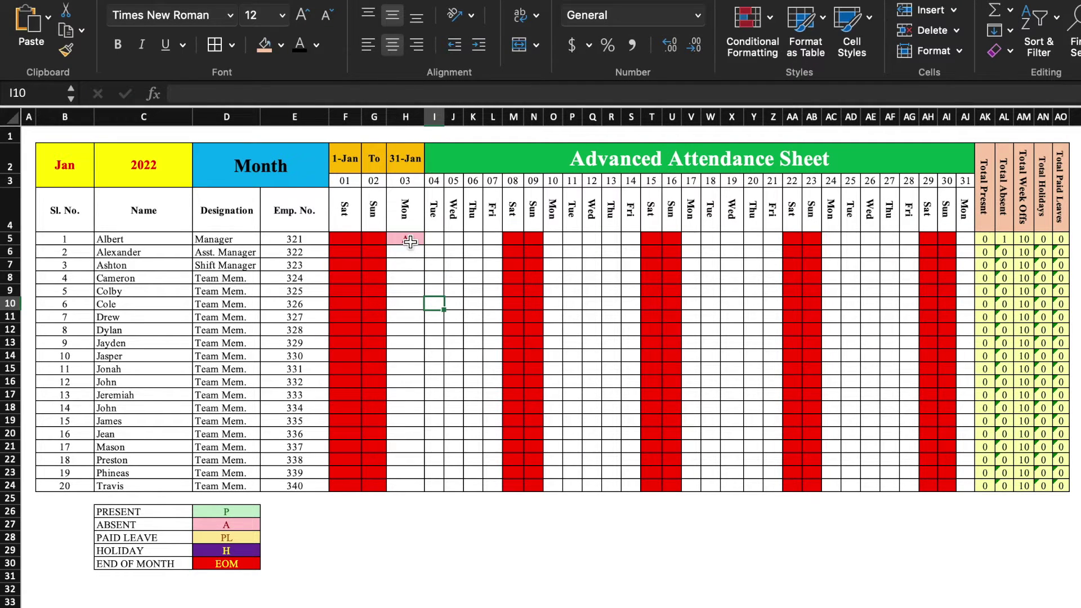
pyautogui.write('PL')
pyautogui.click(434, 287)
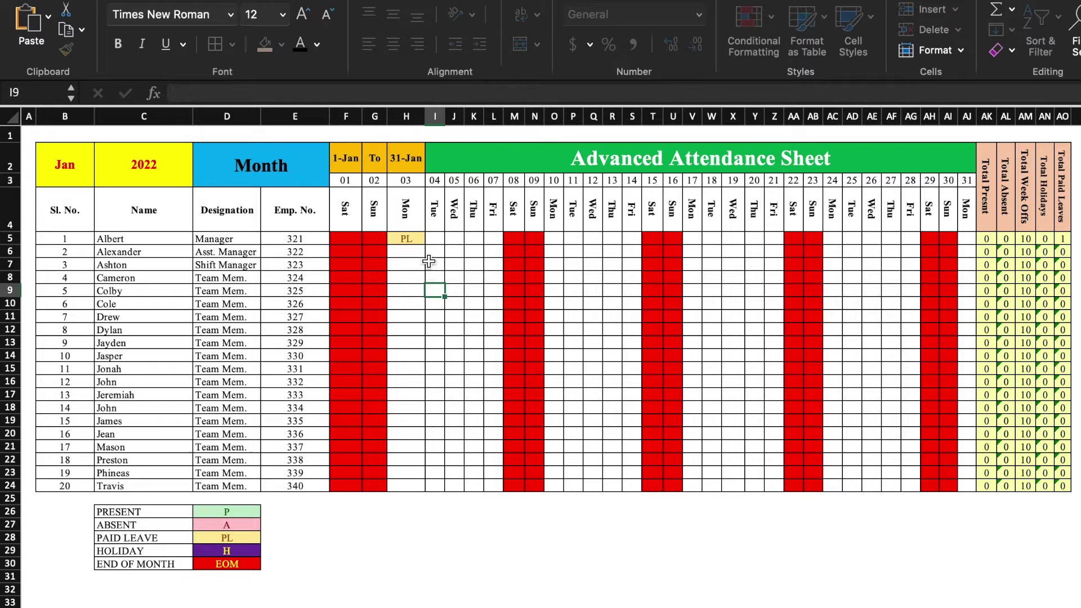
# Change the first employee's day 03 attendance mark in cell H5 to H.
pyautogui.press('Up')
pyautogui.press('Up')
pyautogui.press('Up')
pyautogui.press('Up')
pyautogui.press('Left')
pyautogui.write('H')
pyautogui.press('Return')
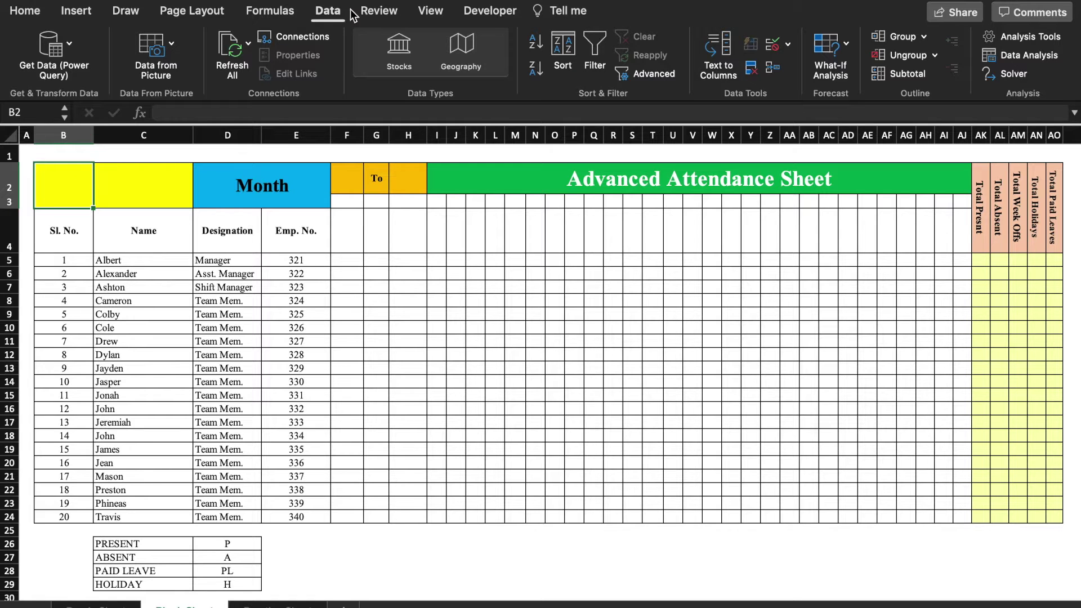
# Add a list validation to cell B2 with source Jan,Feb,March,April,May,June,July,Aug,Sept,Oct,Nov,Dec, and choose Jan as the month.
pyautogui.click(787, 44)
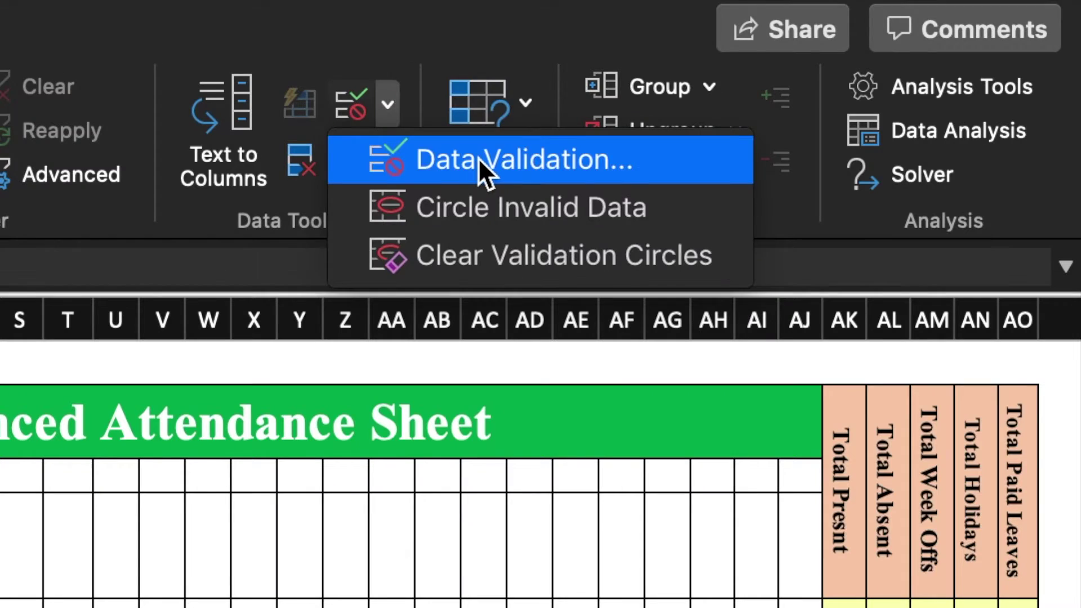
pyautogui.click(820, 68)
pyautogui.click(542, 211)
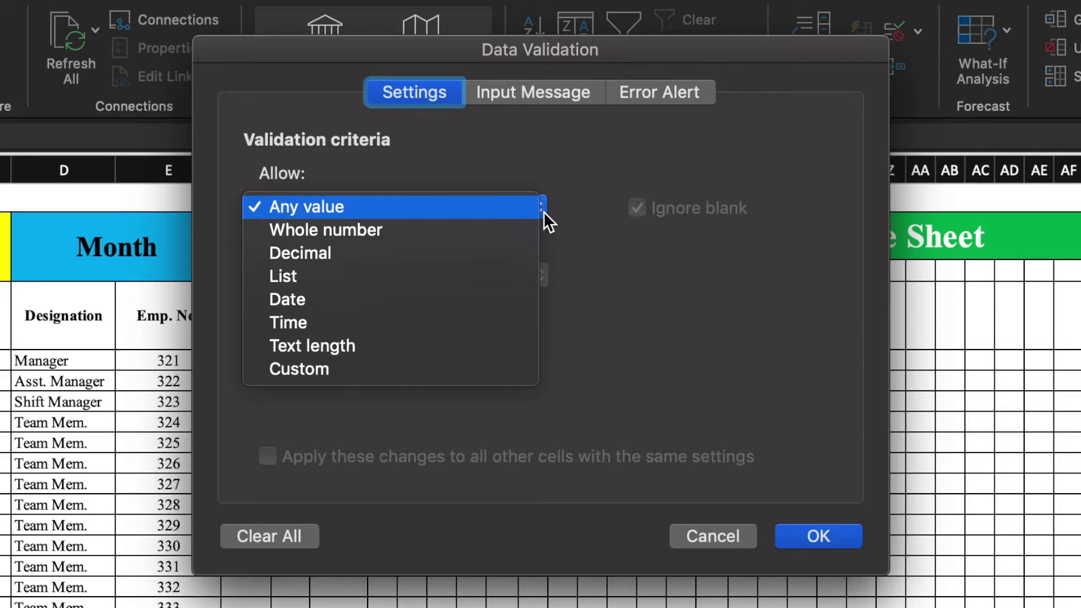
pyautogui.click(454, 272)
pyautogui.click(440, 348)
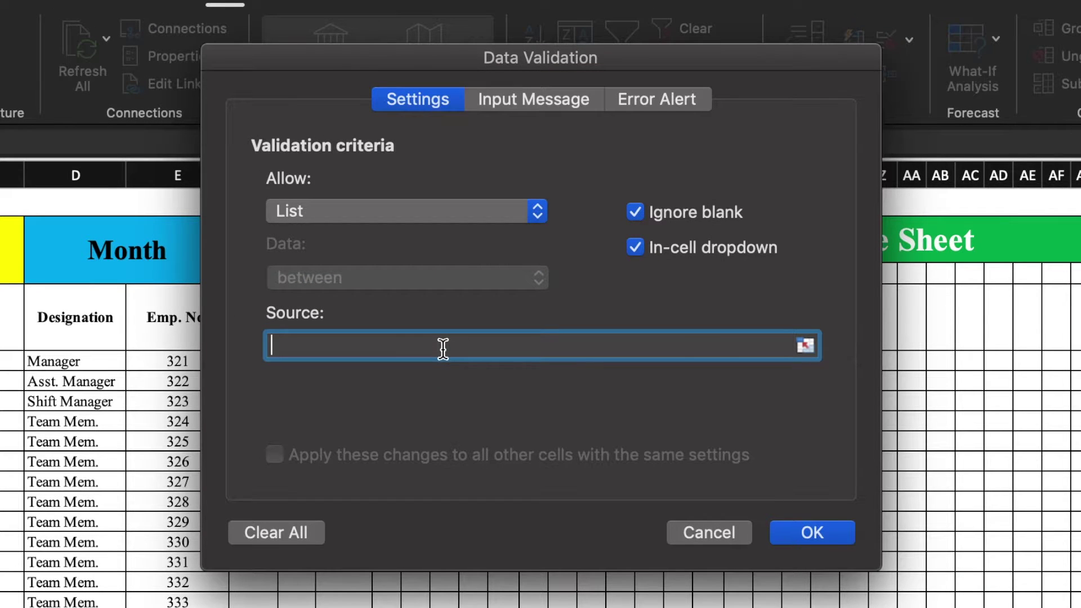
pyautogui.write('Jan,Feb,March,April,May,June,July,Aug,Sept,Oct,Nov,')
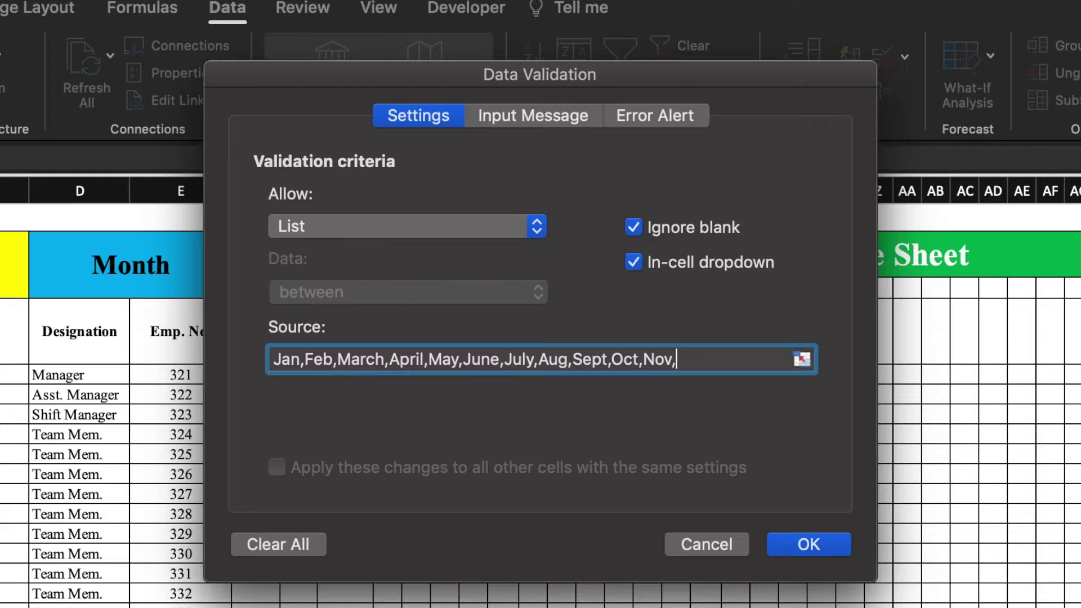
pyautogui.write('Dec')
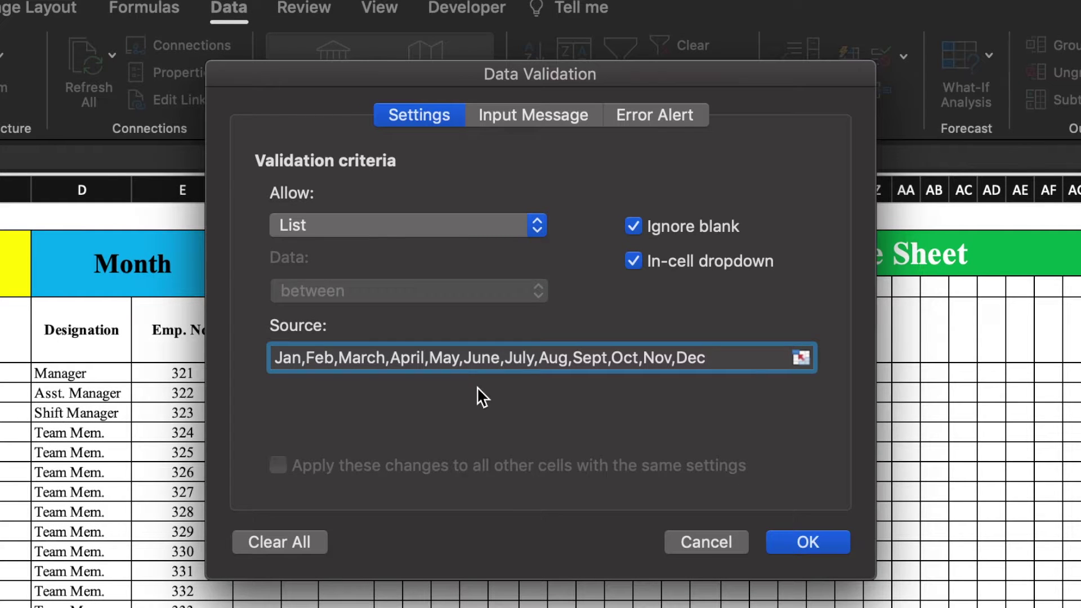
pyautogui.click(798, 542)
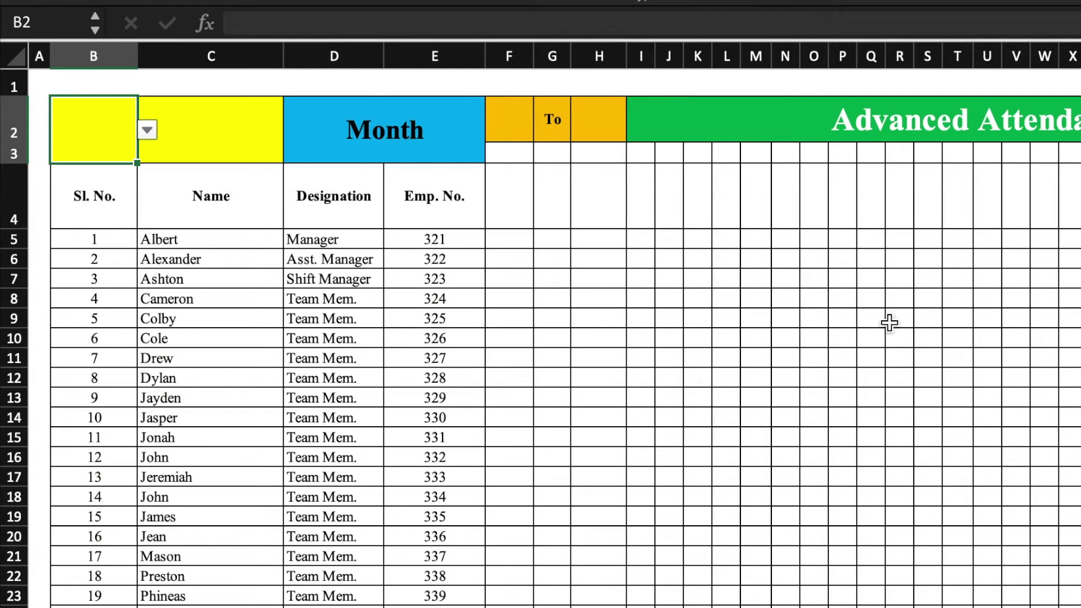
pyautogui.click(148, 131)
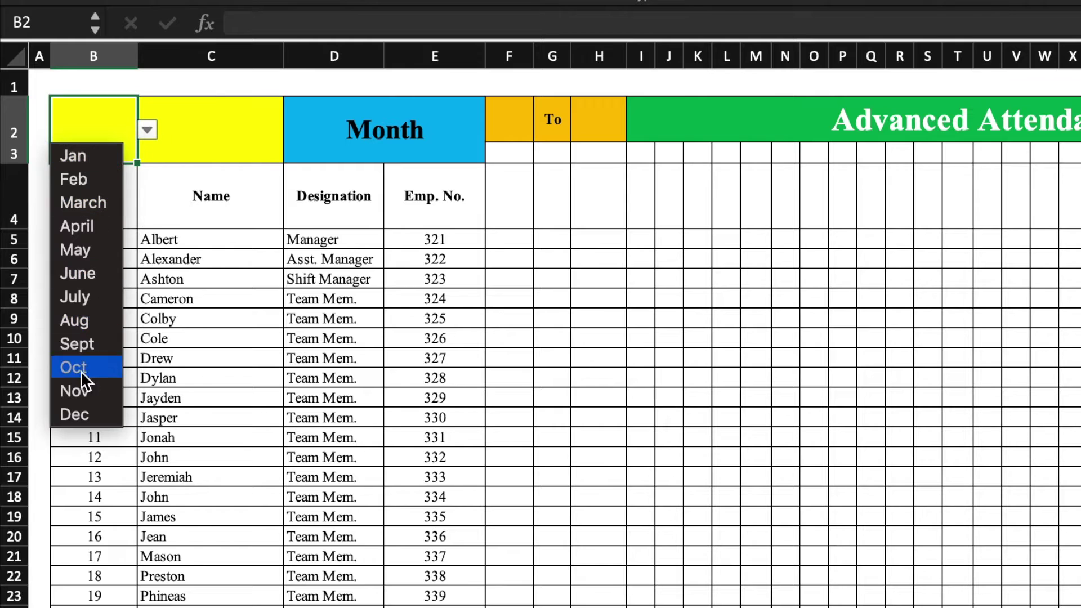
pyautogui.click(81, 389)
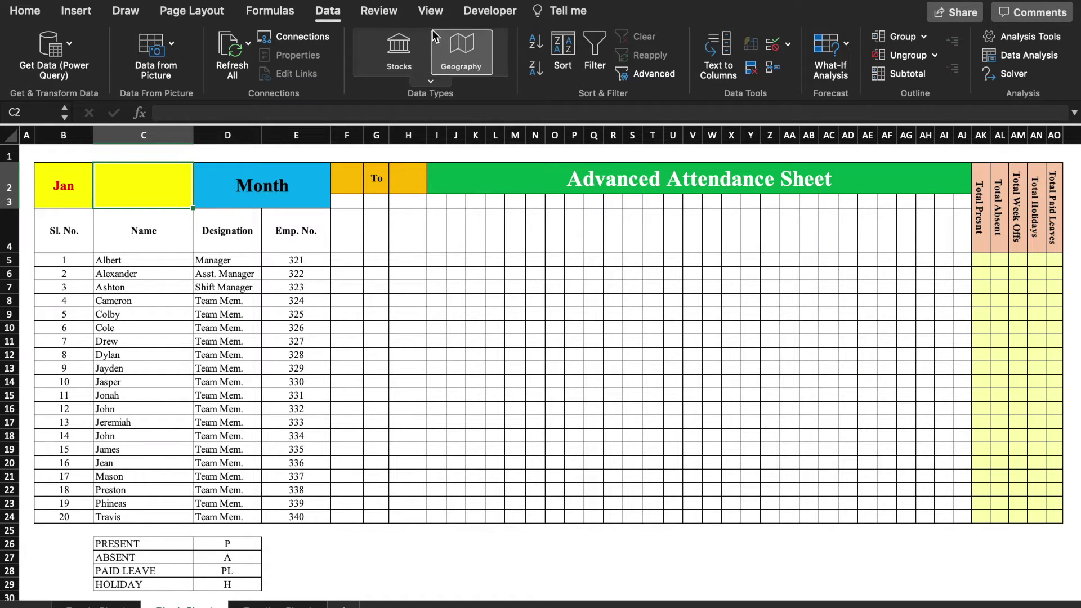
# Add a list validation to cell C2 with source 2022,2023,2024,2025,2026,2027,2028,2029,2030, and choose 2023 as the year.
pyautogui.click(787, 44)
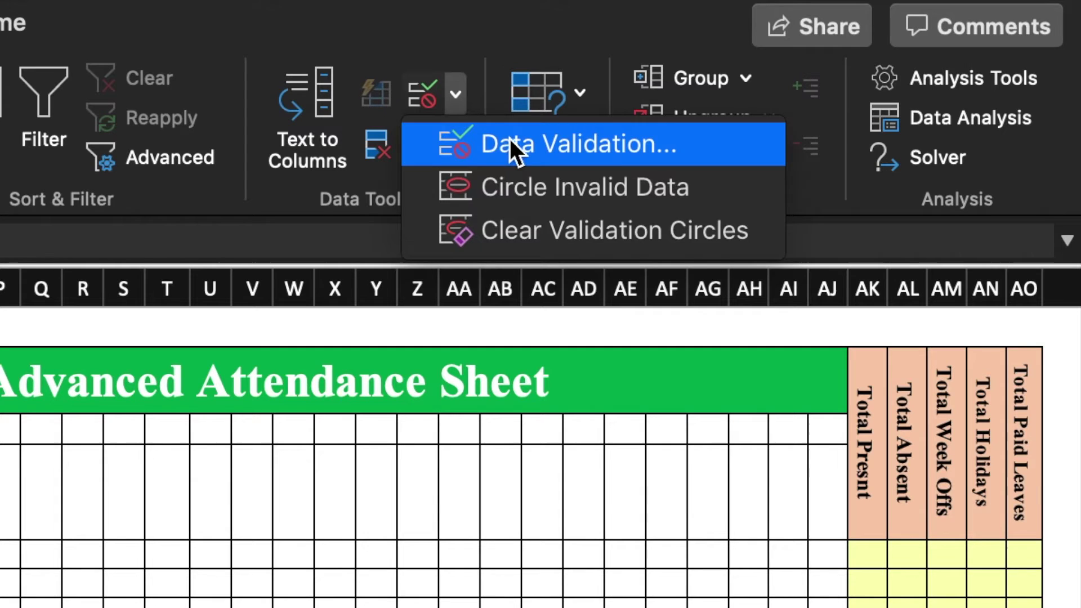
pyautogui.click(811, 71)
pyautogui.click(544, 159)
pyautogui.click(482, 302)
pyautogui.click(505, 370)
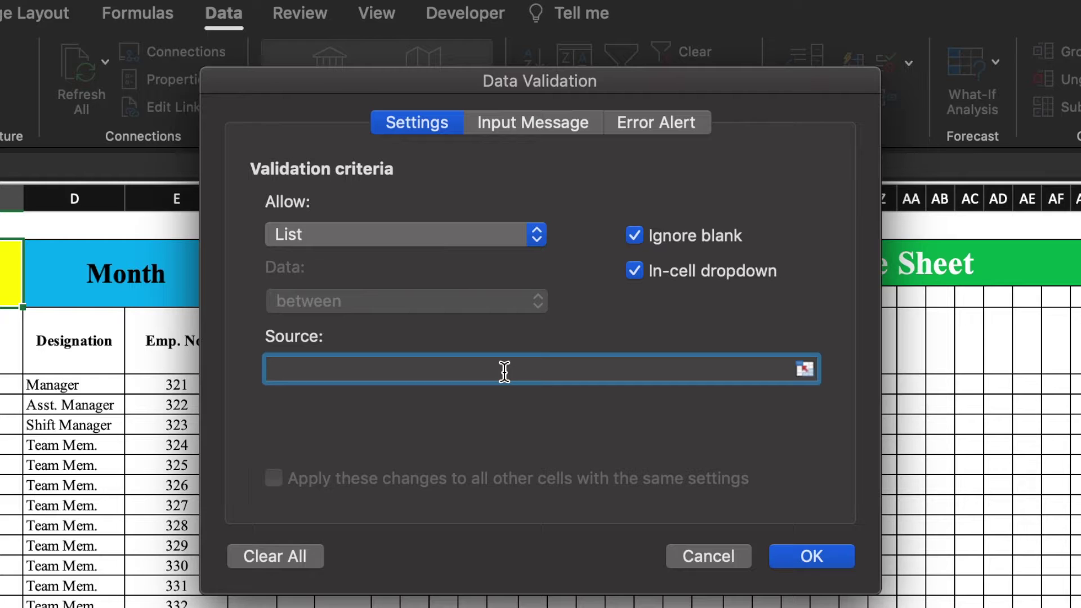
pyautogui.write('2022,2023,2024,2025')
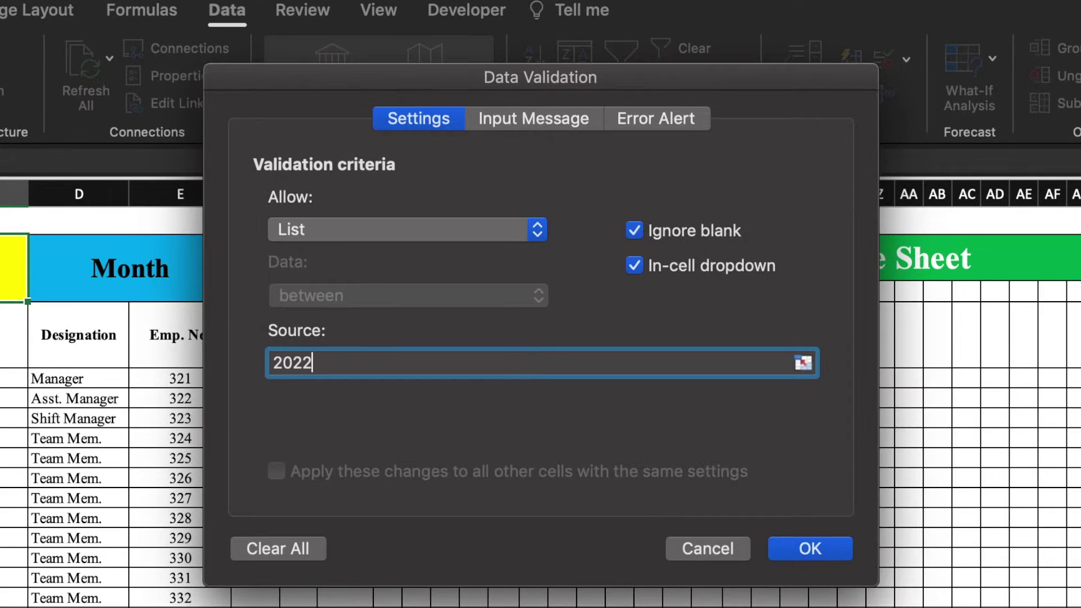
pyautogui.write(',2026,2027,2028,2029,2030')
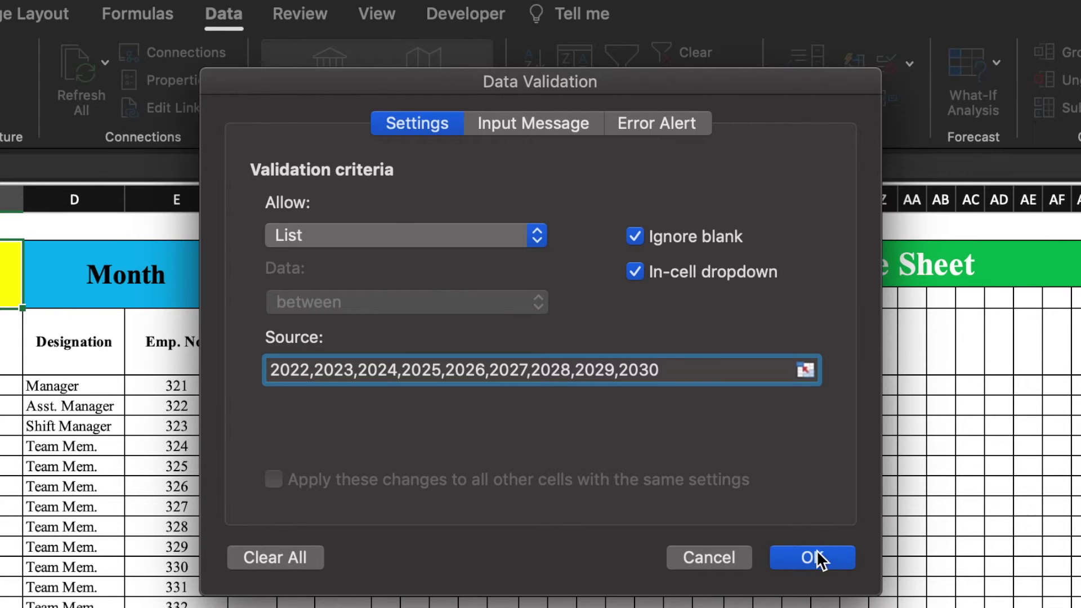
pyautogui.click(817, 559)
pyautogui.click(346, 99)
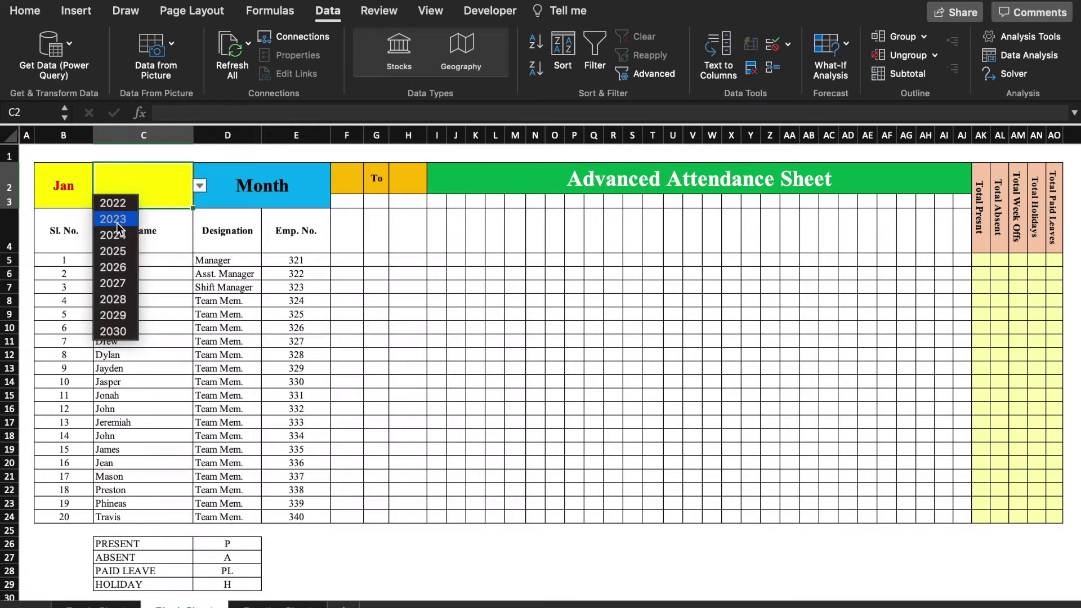
pyautogui.click(115, 218)
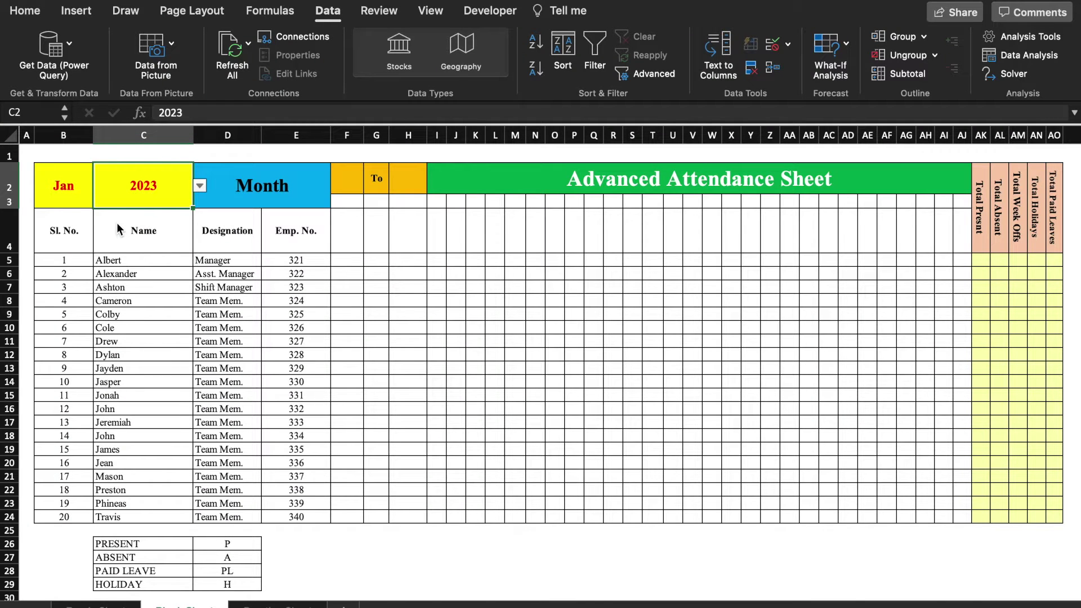
# Enter the formula =DATEVALUE("1"&B2&C2) in cell F2 to produce the first date of the chosen month and year.
pyautogui.click(341, 179)
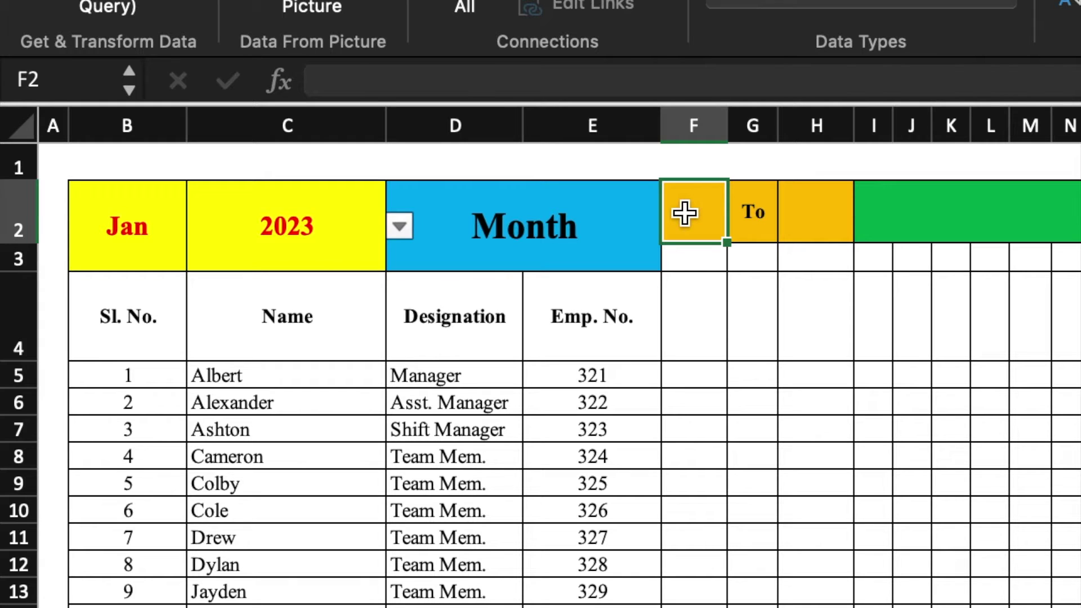
pyautogui.write('=')
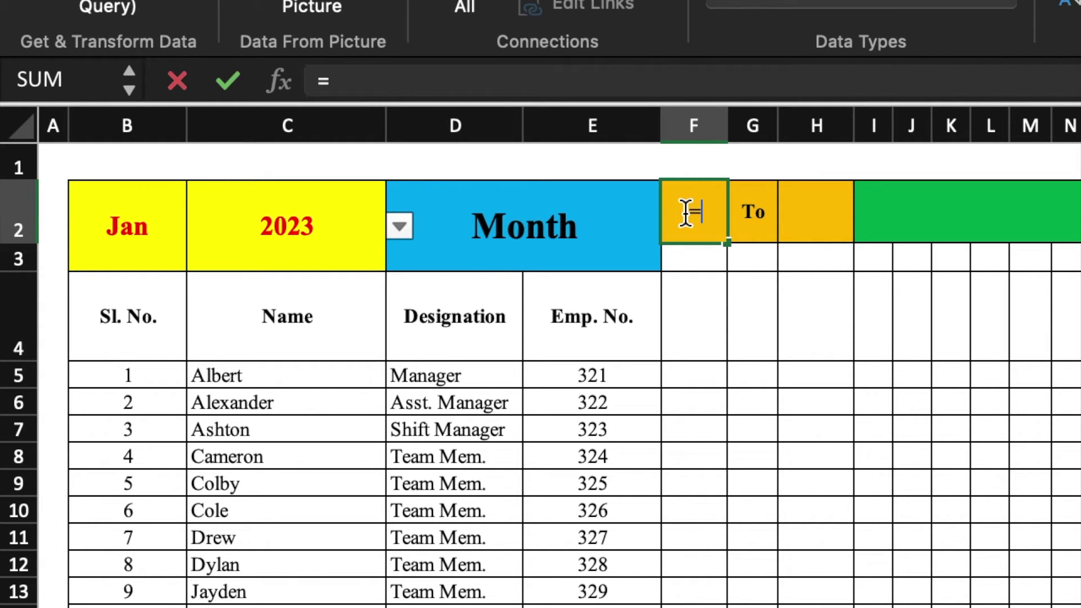
pyautogui.write('date')
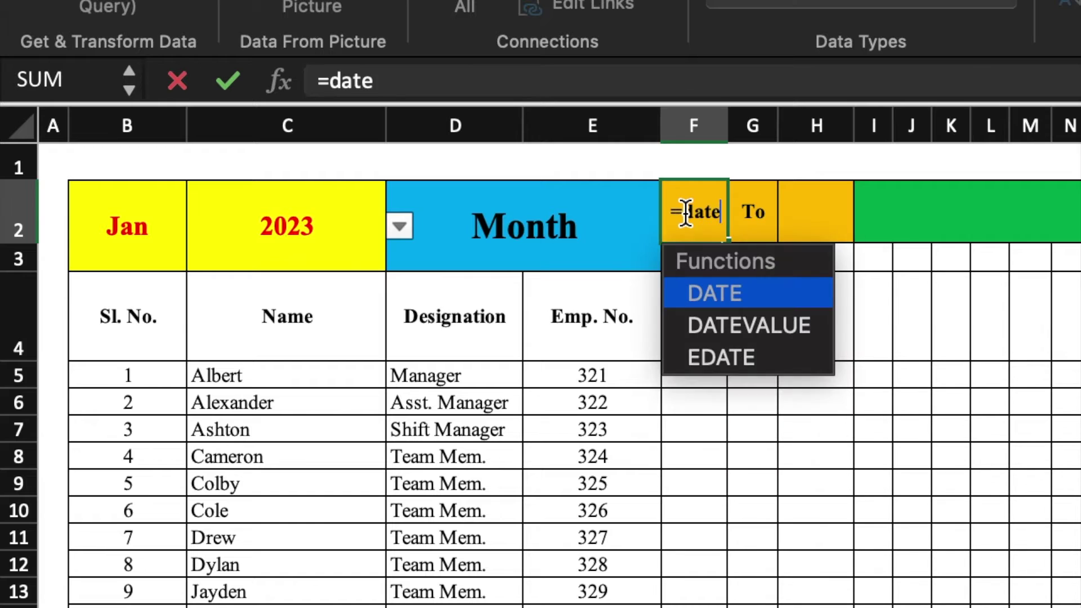
pyautogui.write('value(')
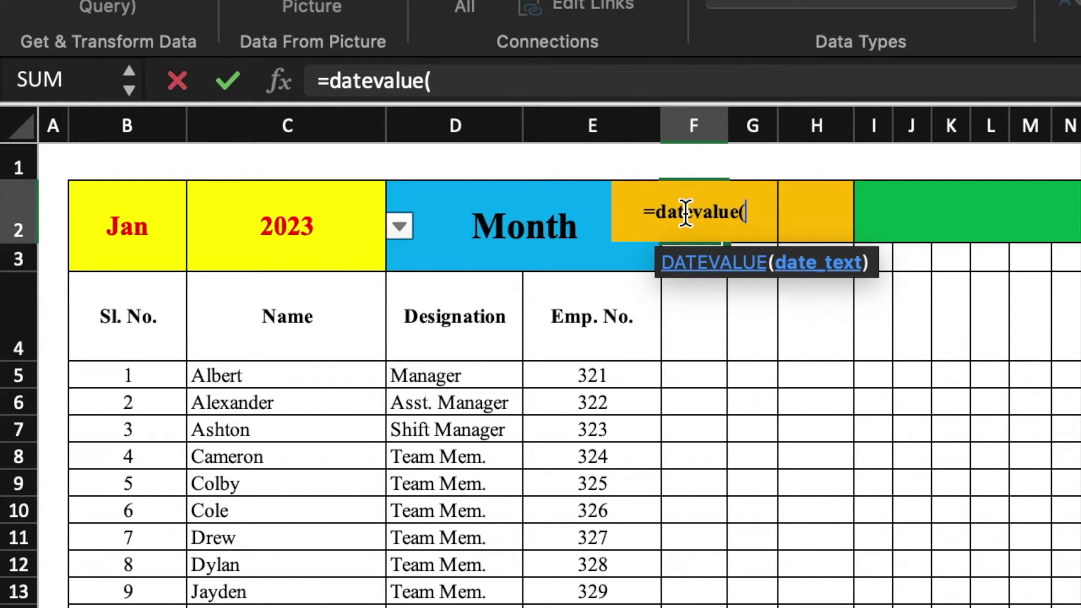
pyautogui.write('"1')
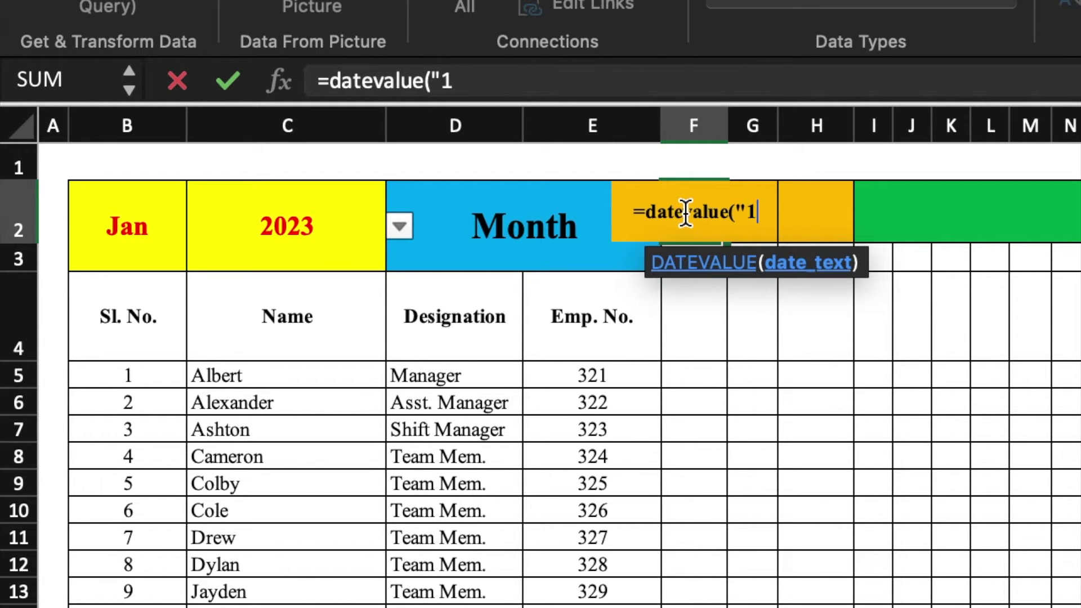
pyautogui.write('"')
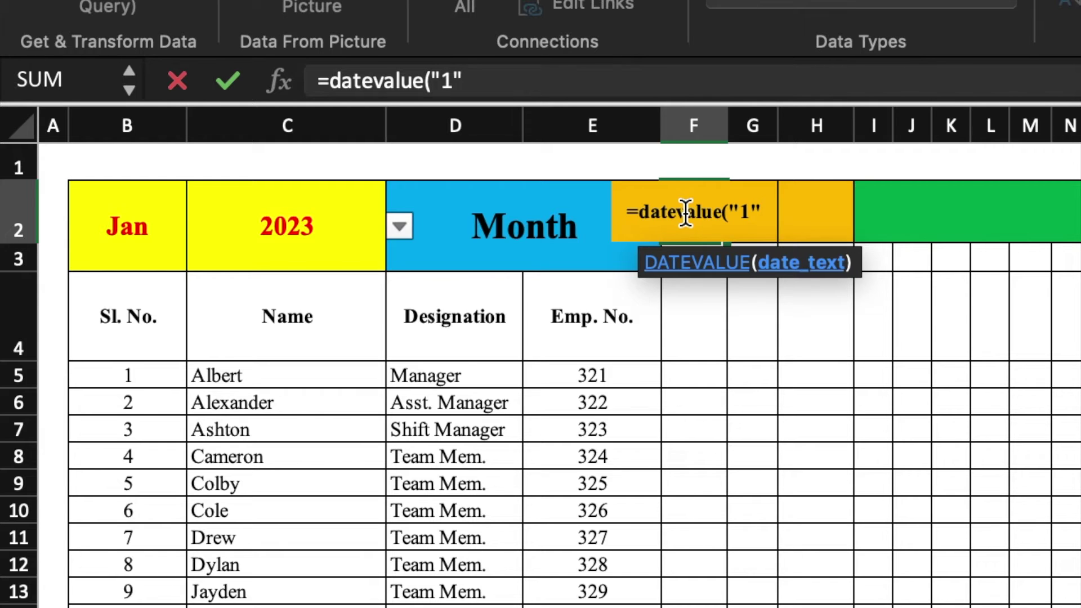
pyautogui.write('&')
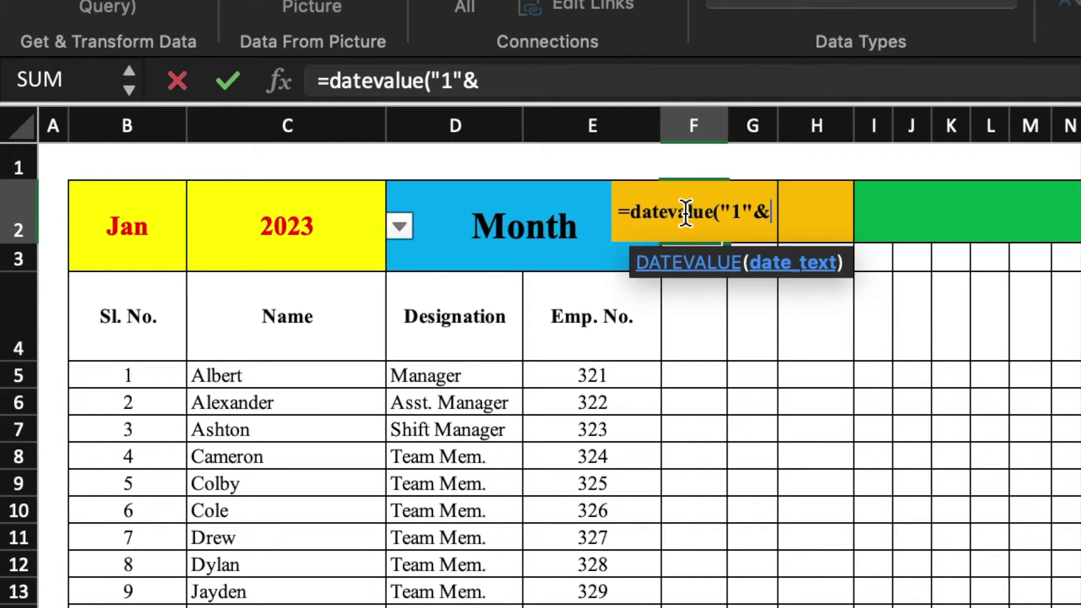
pyautogui.click(149, 232)
pyautogui.write('&')
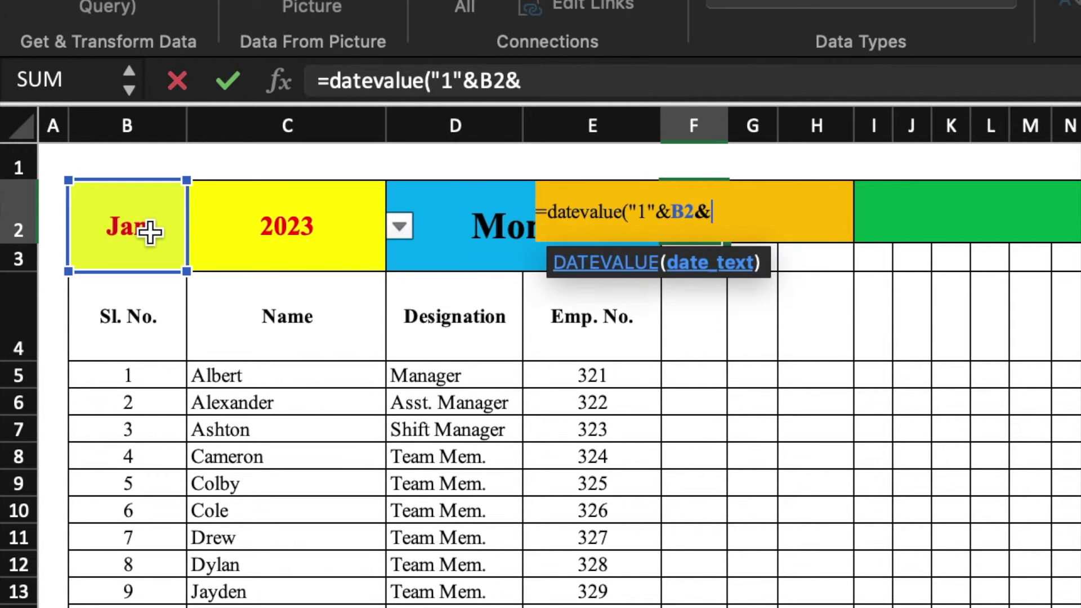
pyautogui.click(294, 238)
pyautogui.write(')')
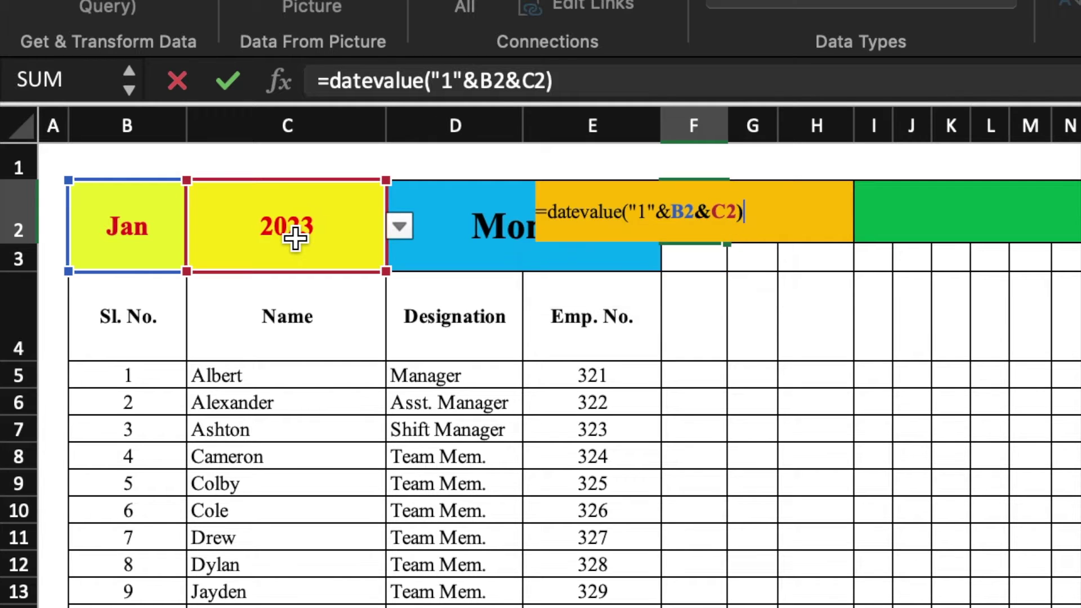
pyautogui.press('Return')
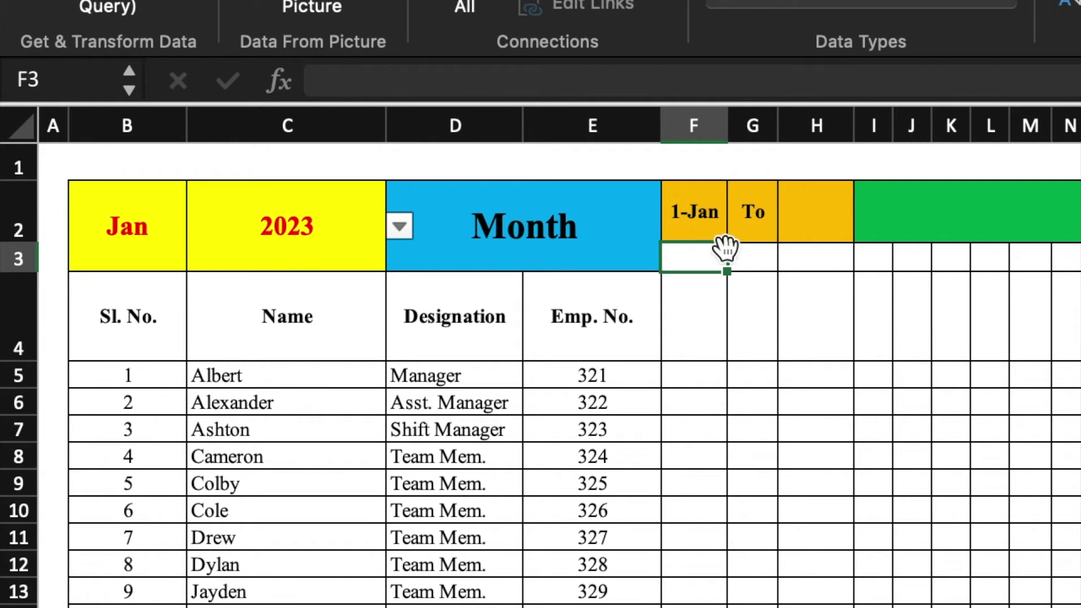
# Switch the month in cell B2 to Feb and back to Jan to test the start date in F2.
pyautogui.click(140, 212)
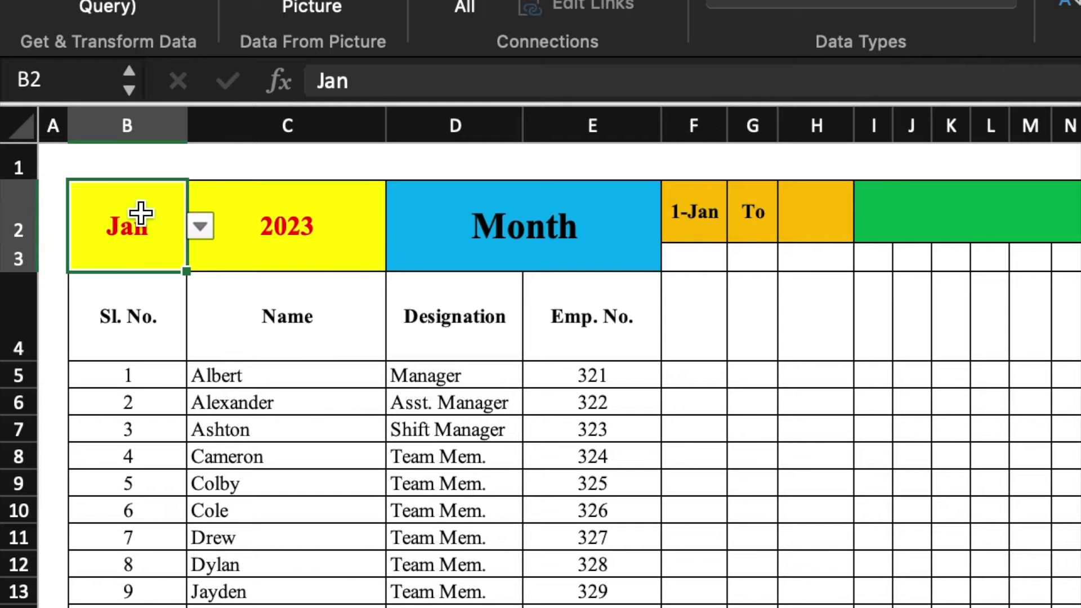
pyautogui.click(202, 225)
pyautogui.click(140, 298)
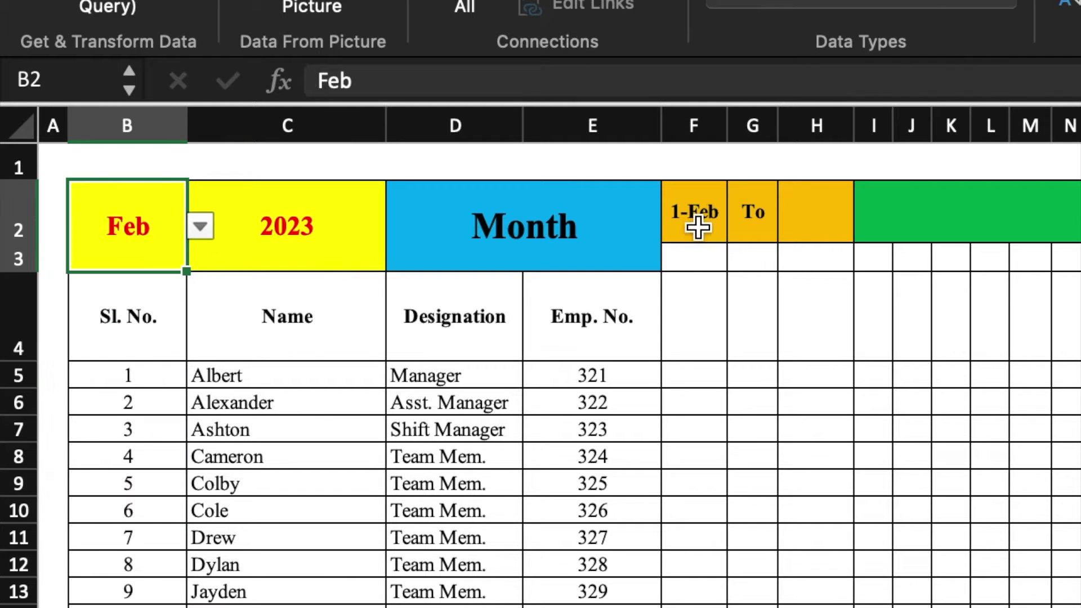
pyautogui.click(200, 226)
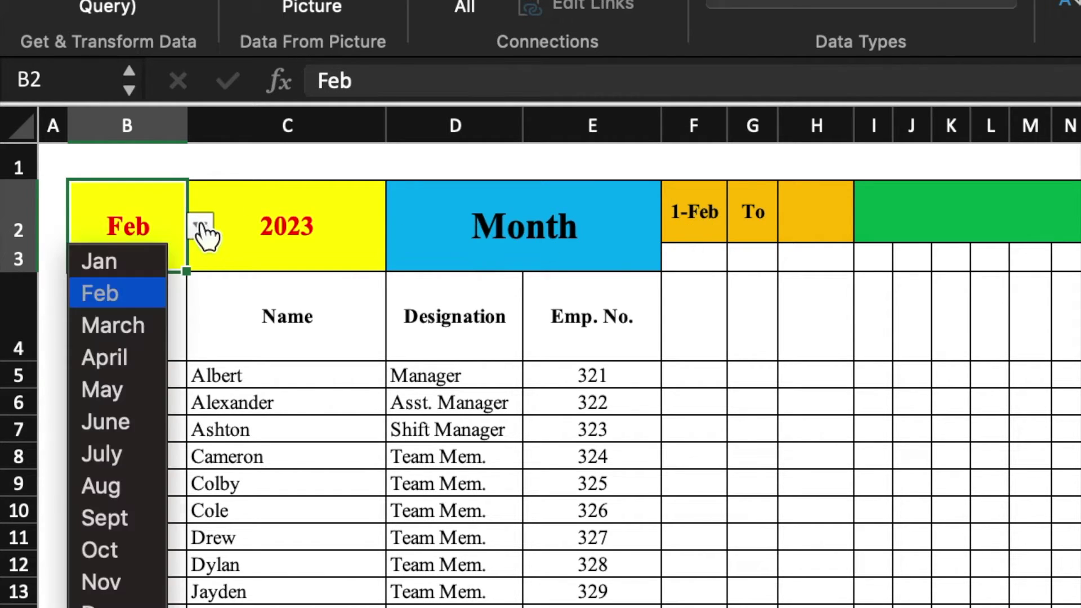
pyautogui.click(107, 258)
# Enter the formula =EOMONTH(F2,0) in cell H2 to produce the last date of the chosen month.
pyautogui.click(796, 232)
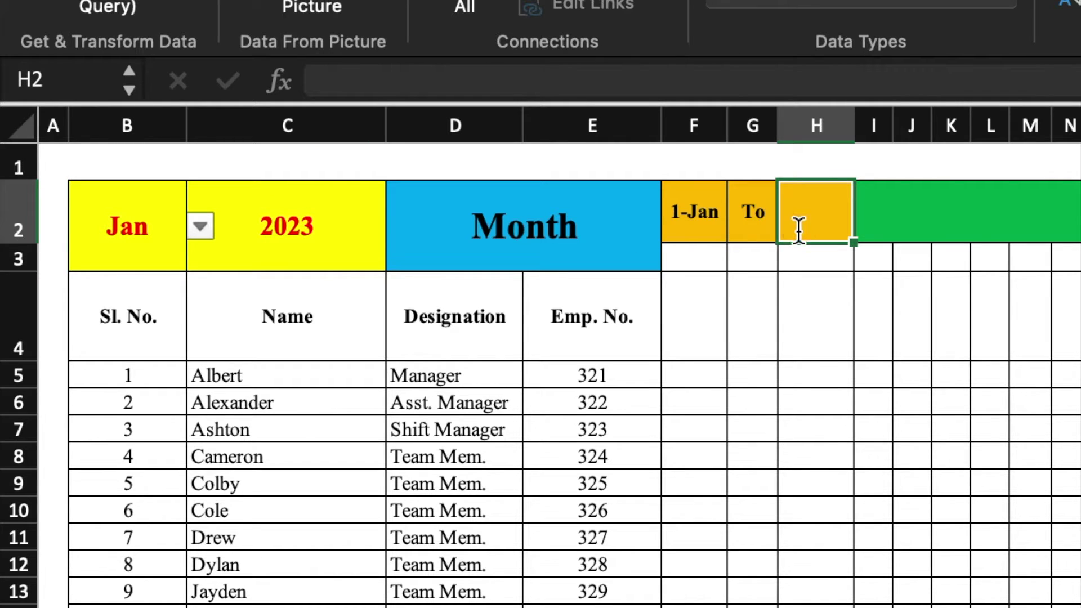
pyautogui.write('=eo')
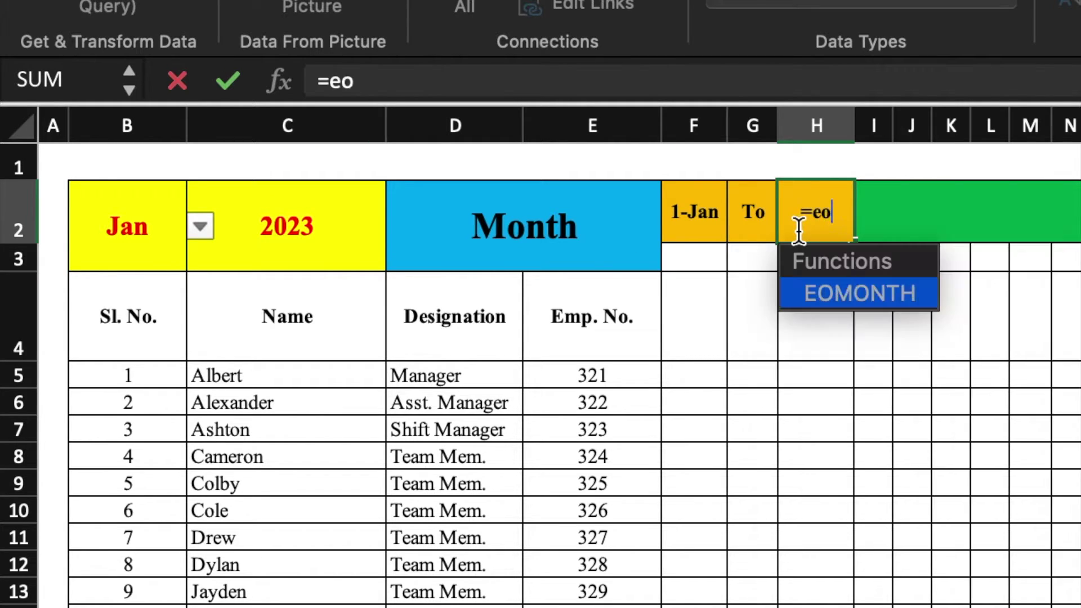
pyautogui.write('month')
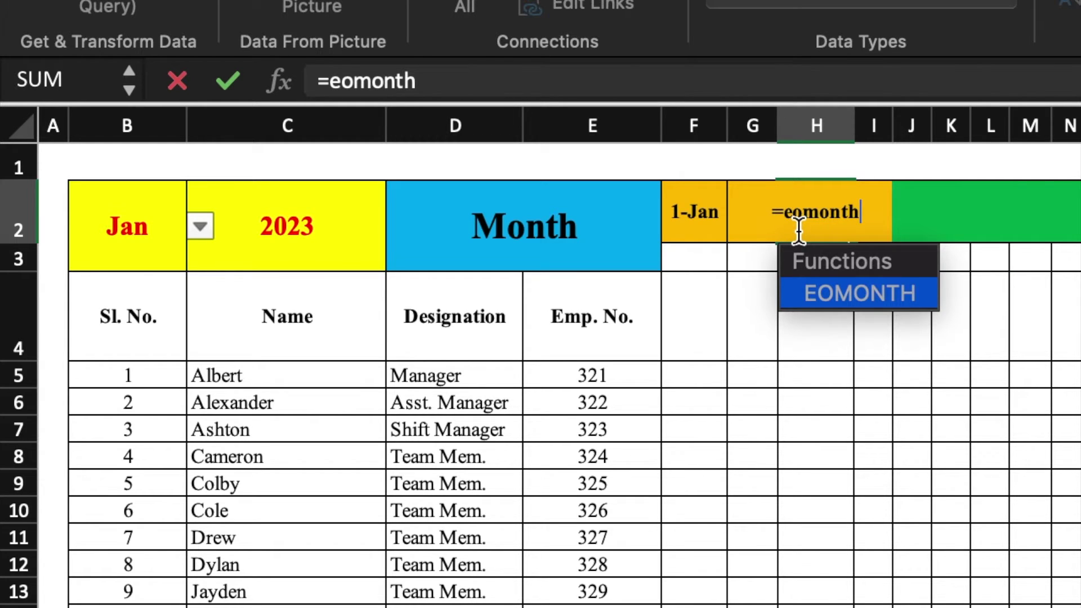
pyautogui.write('(')
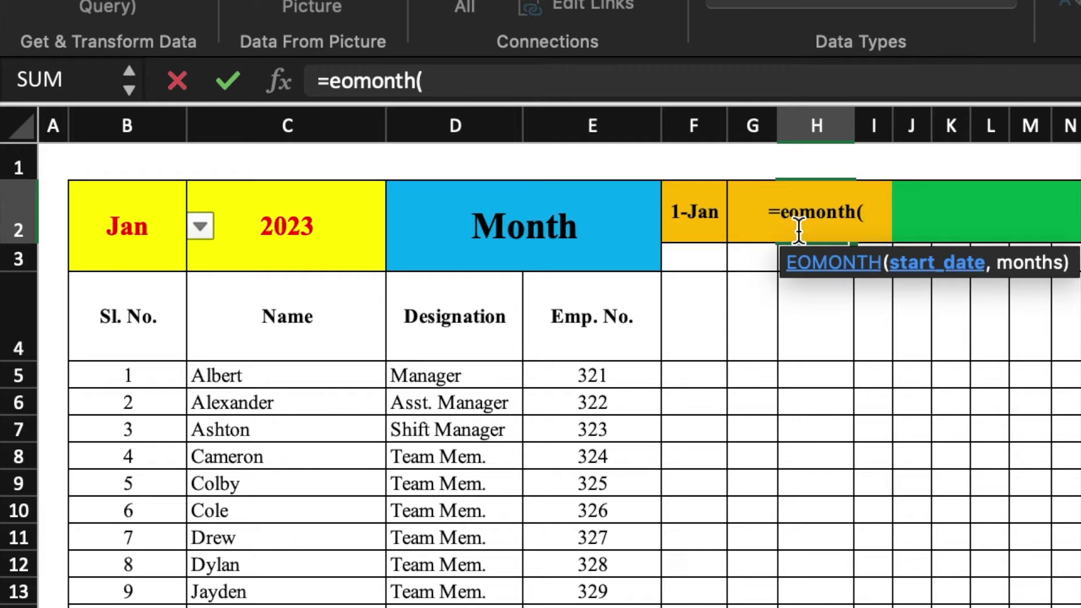
pyautogui.click(713, 212)
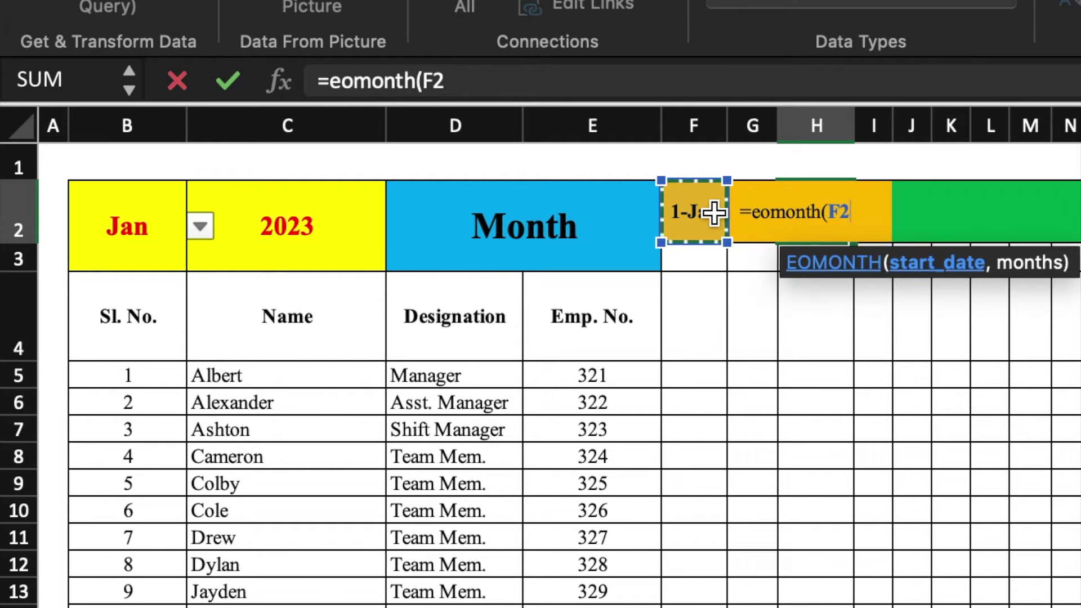
pyautogui.write(',0)')
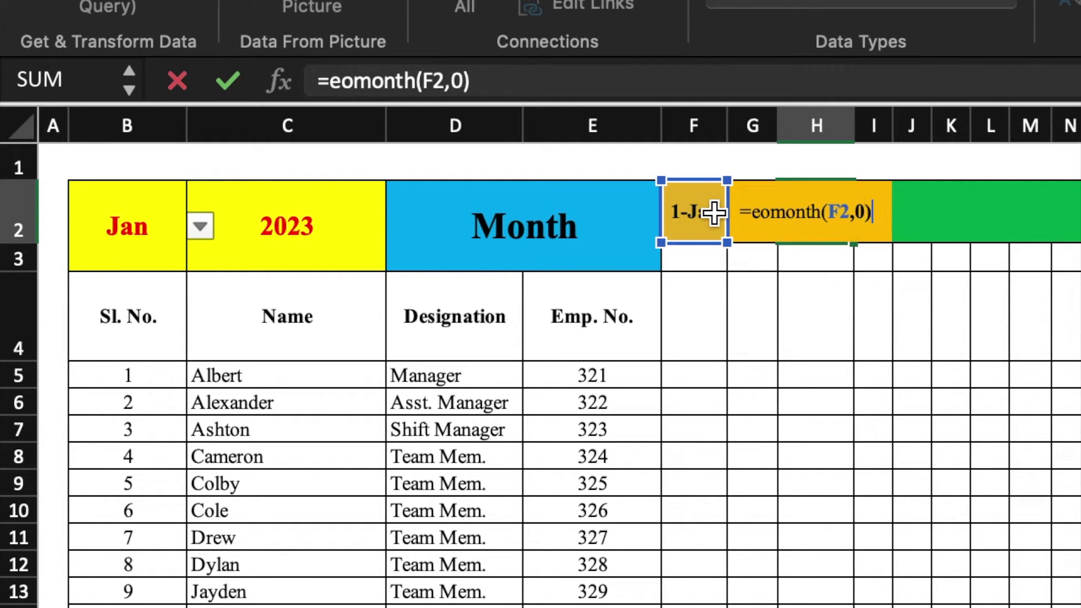
pyautogui.press('Return')
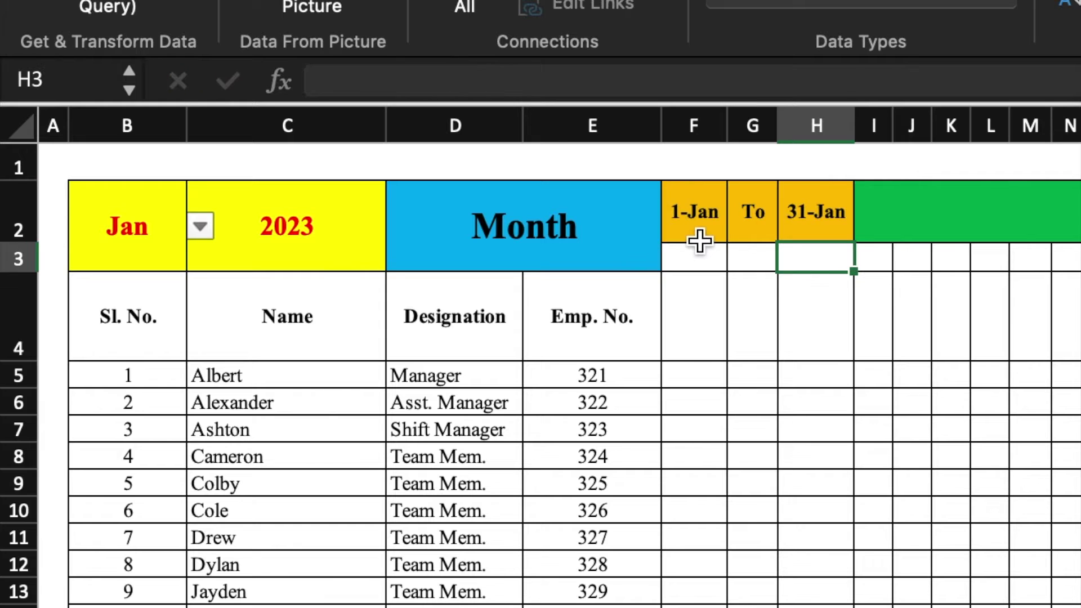
# Set the month in cell B2 to Feb to test the end date in H2.
pyautogui.click(163, 219)
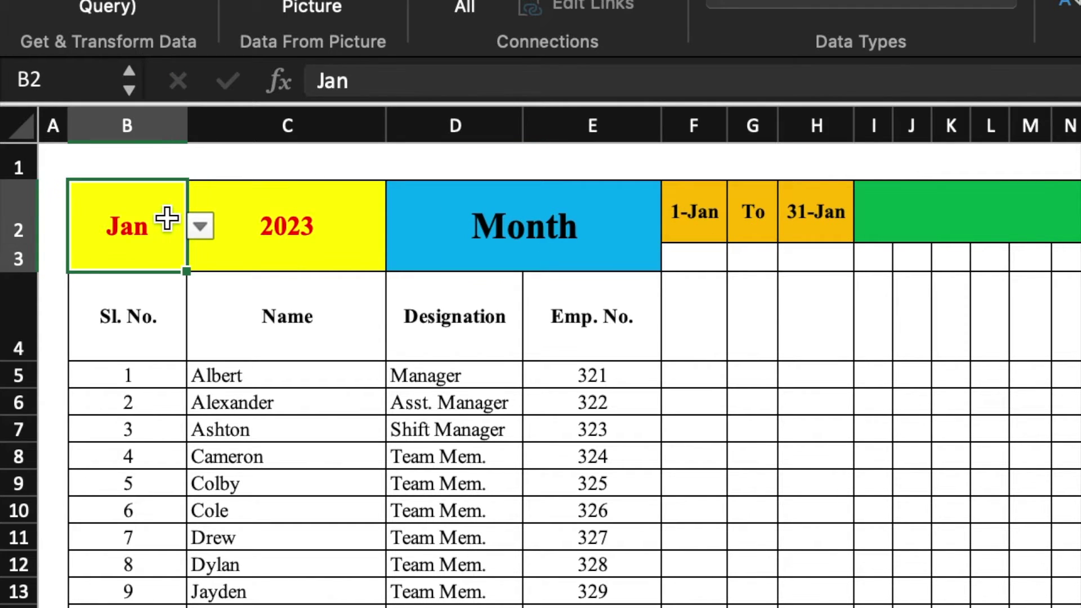
pyautogui.click(200, 226)
pyautogui.click(144, 291)
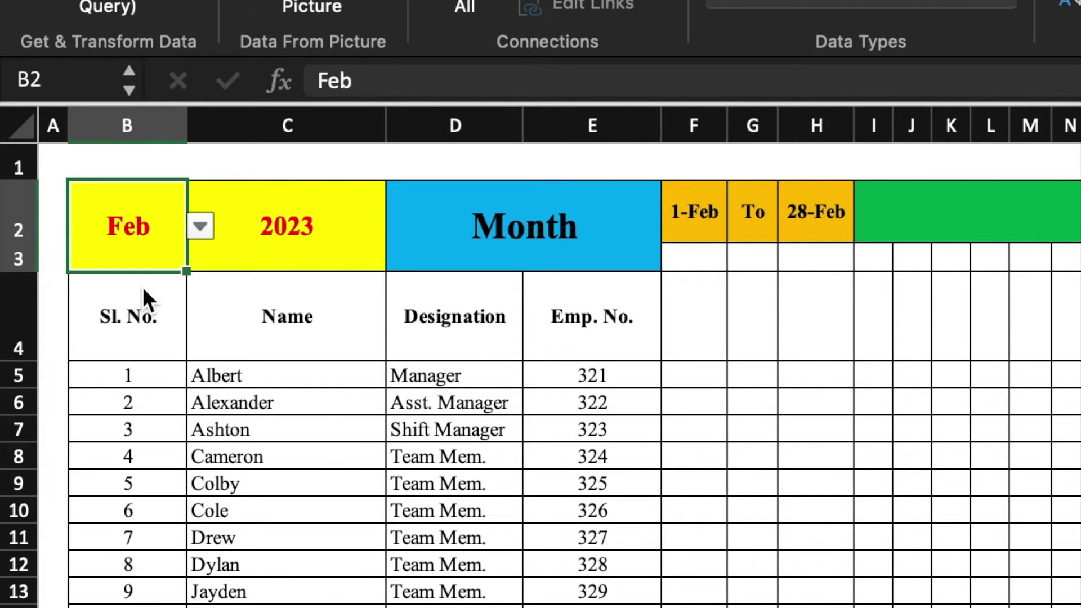
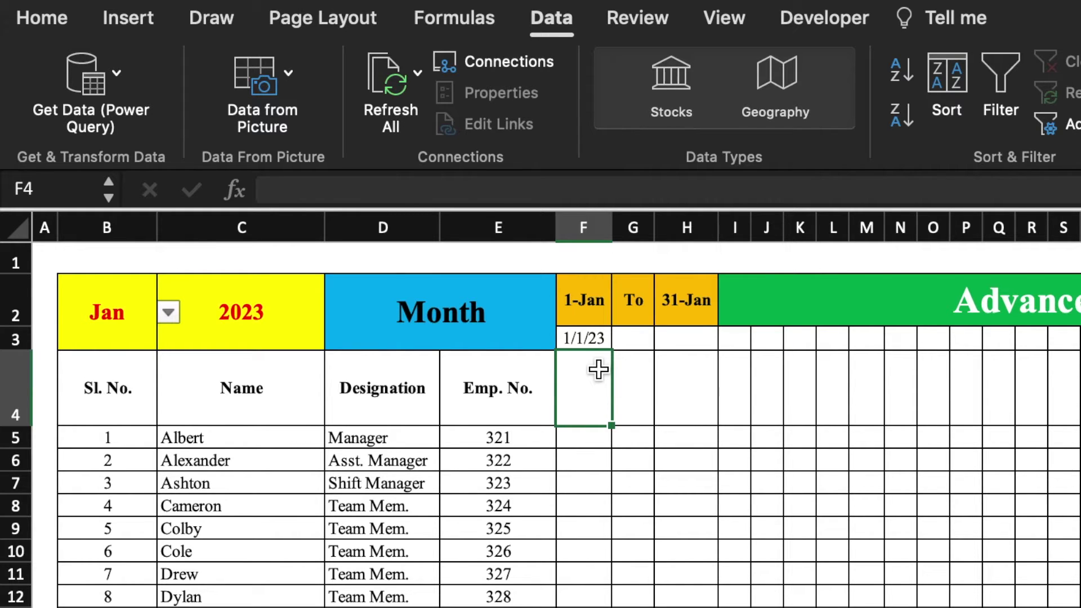
# Write the formula =IF(F3<H2,F3+1,"") in cell G3 to generate the next day's date up to the month's end.
pyautogui.click(640, 339)
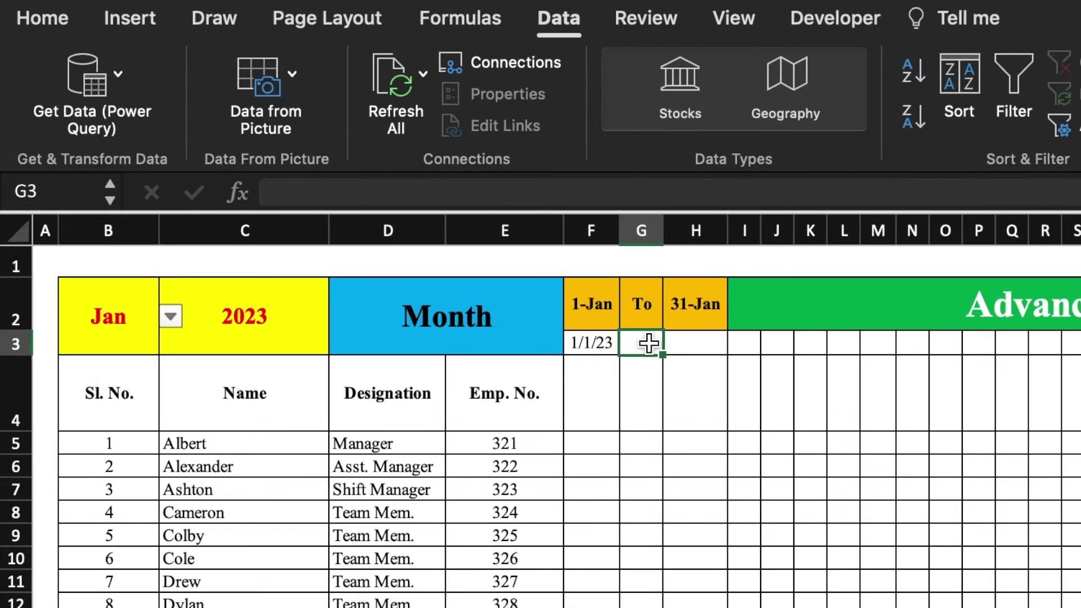
pyautogui.write('=')
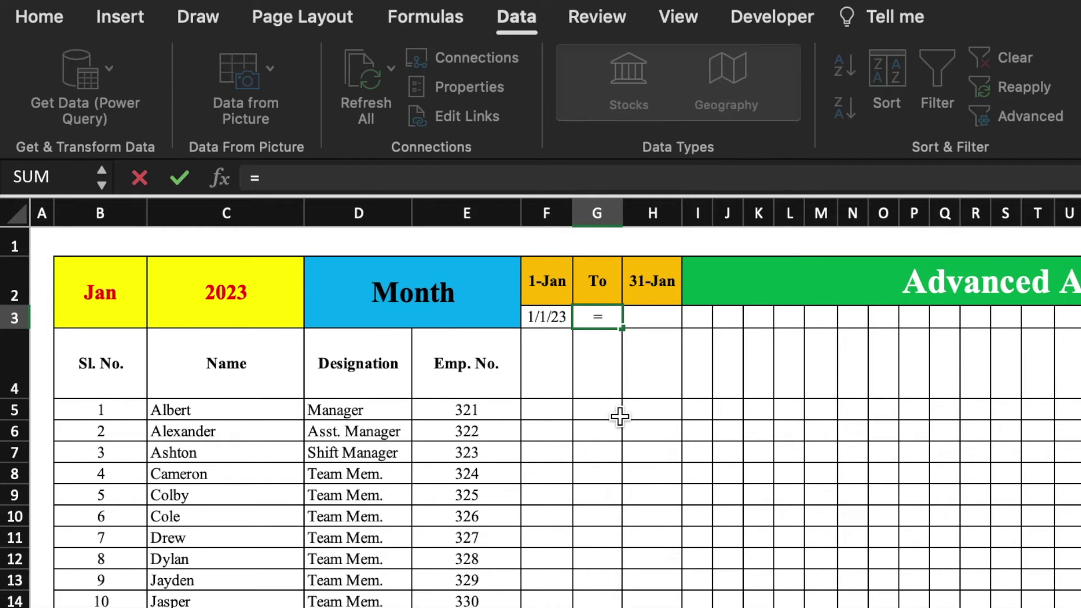
pyautogui.write('if(')
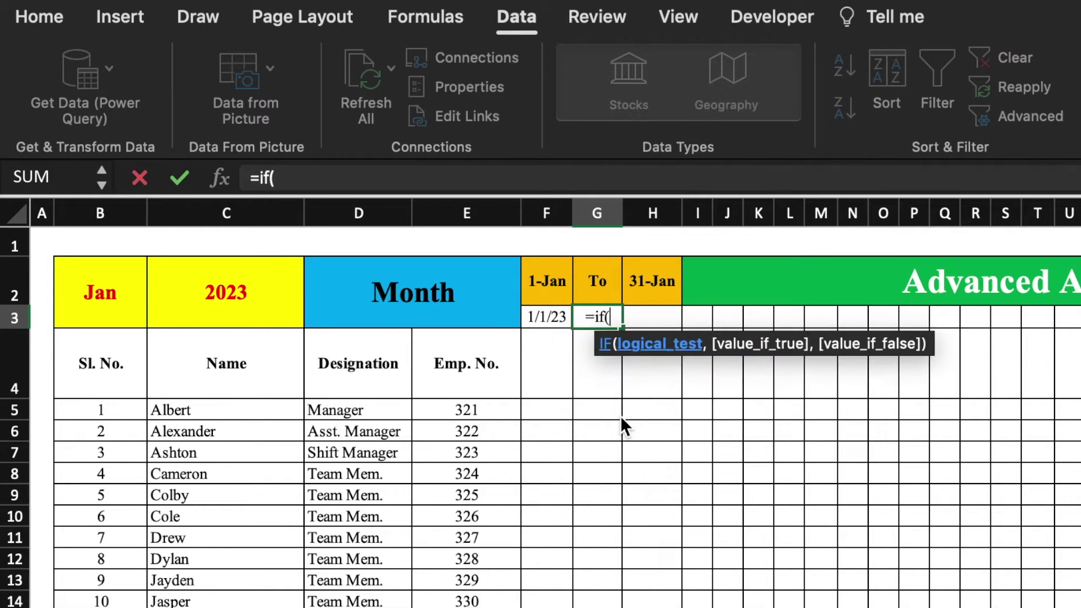
pyautogui.click(550, 319)
pyautogui.write('<')
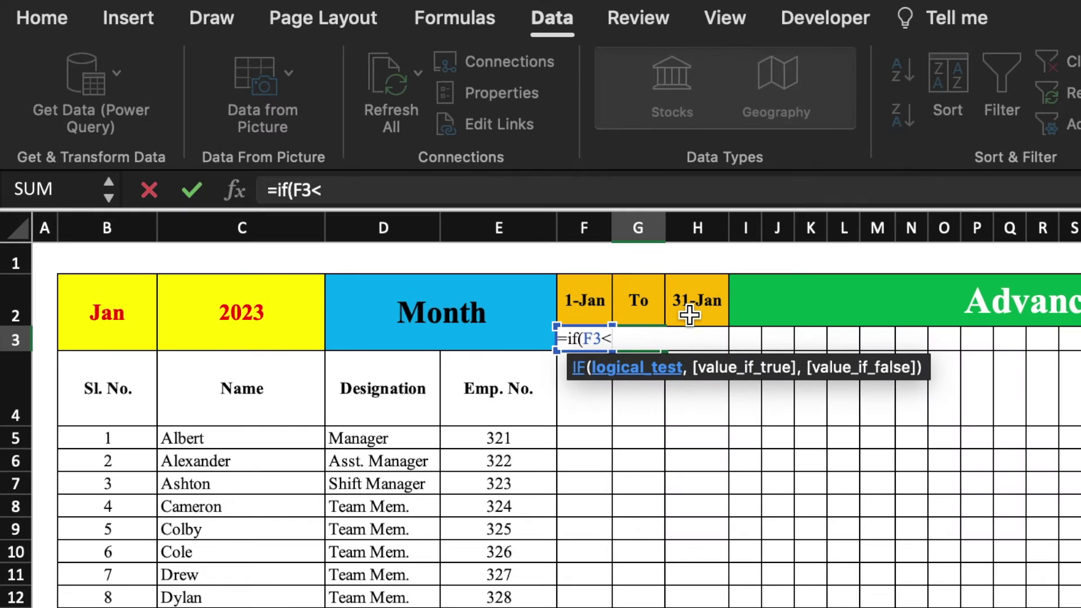
pyautogui.click(689, 315)
pyautogui.write(',')
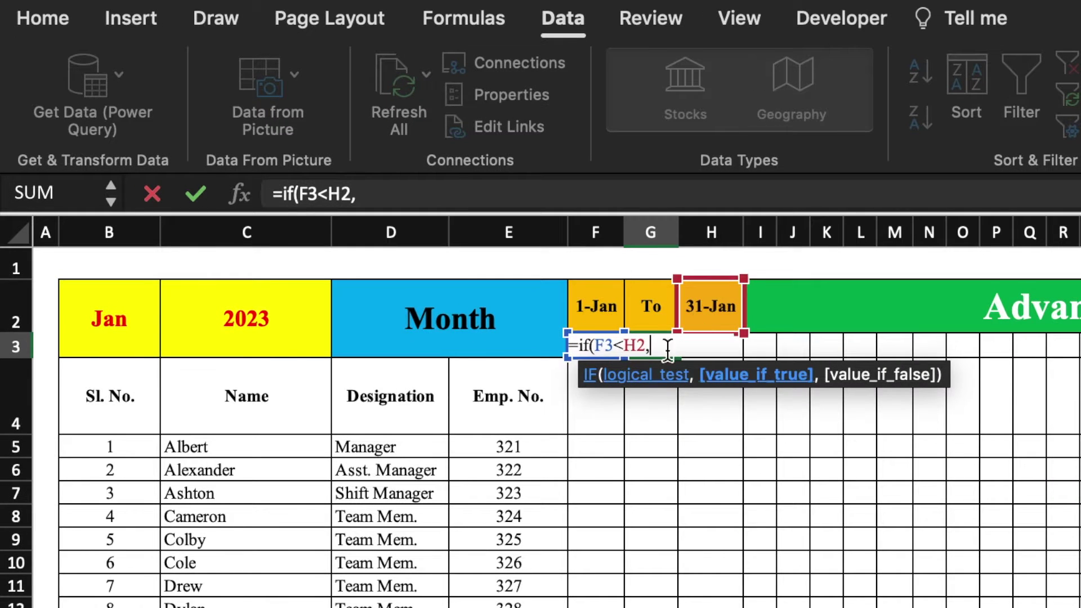
pyautogui.write('F3')
pyautogui.write('+1')
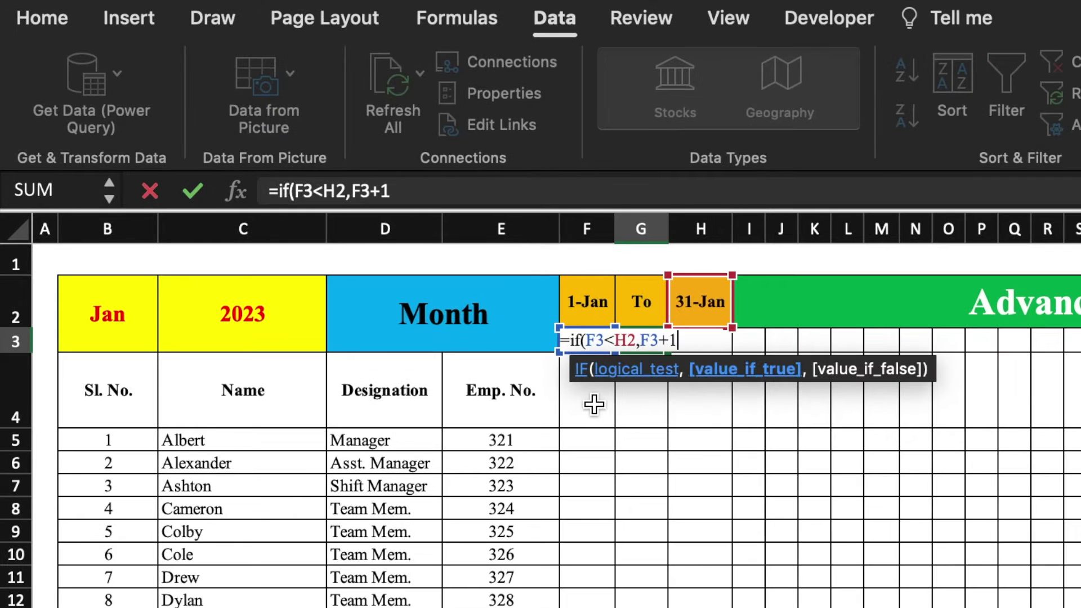
pyautogui.write(',')
pyautogui.write('"')
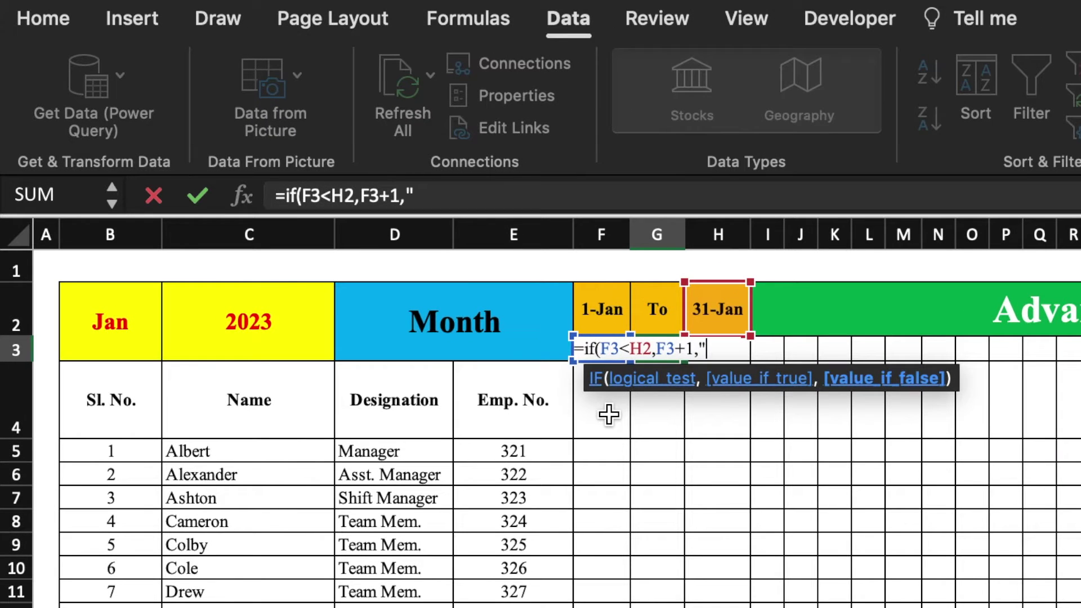
pyautogui.write('")')
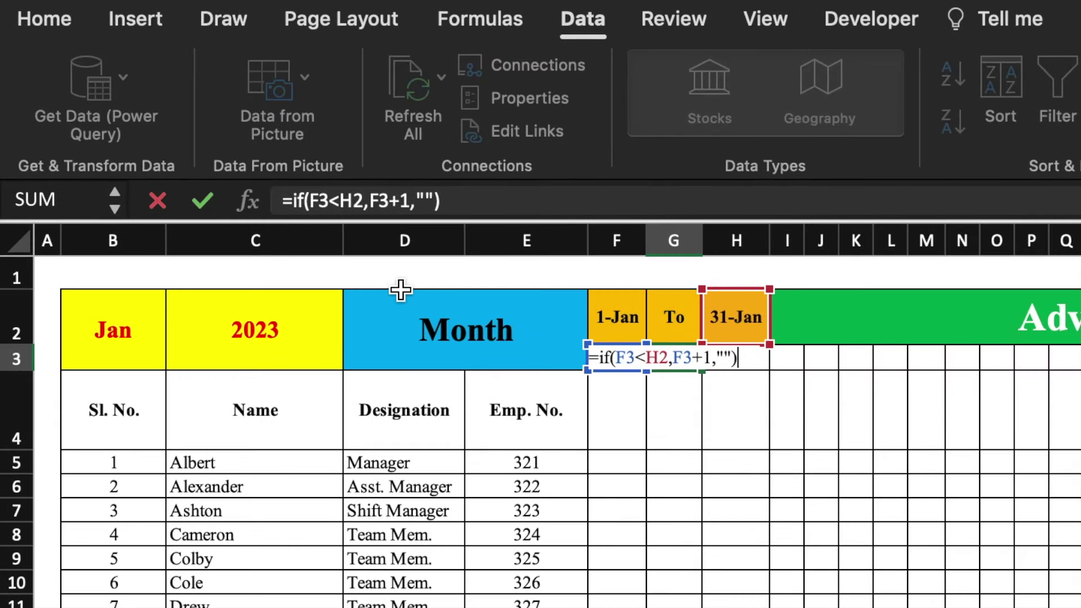
# Make the H2 reference in G3's formula absolute and commit the formula.
pyautogui.click(354, 202)
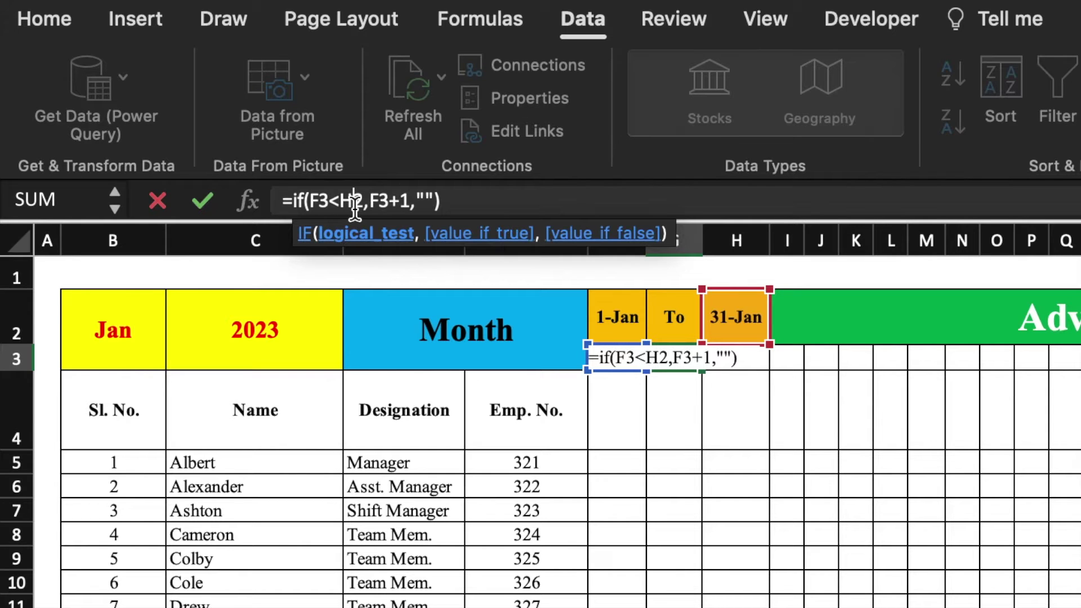
pyautogui.press('F4')
pyautogui.press('Return')
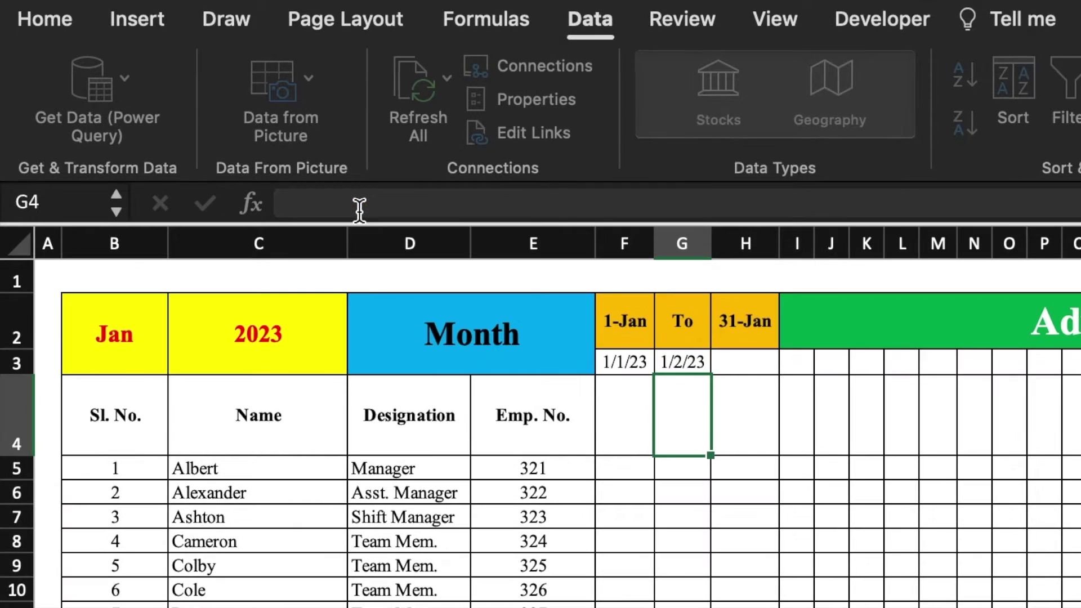
# Apply the custom number format dd to the date row F3:AJ3 so only day numbers show.
pyautogui.moveTo(617, 358); pyautogui.dragTo(763, 369)
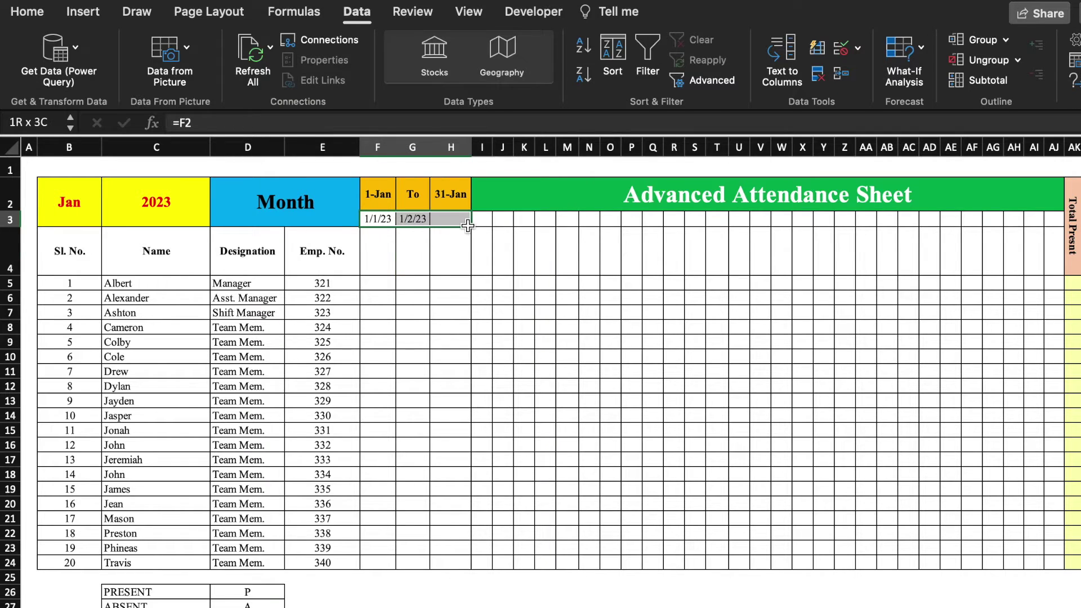
pyautogui.moveTo(467, 225); pyautogui.dragTo(1037, 223)
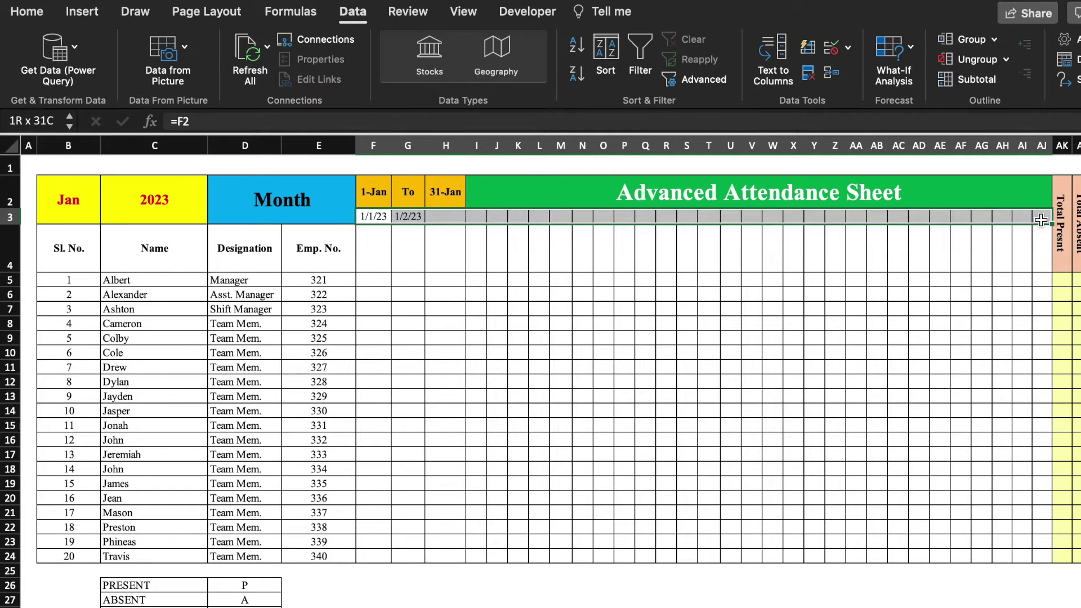
pyautogui.rightClick(445, 218)
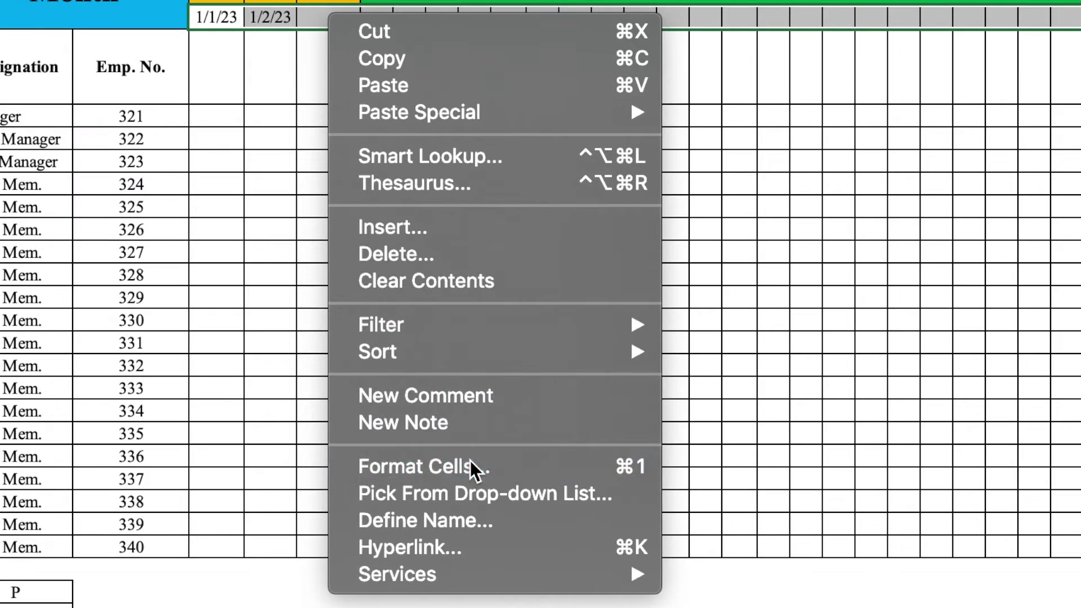
pyautogui.click(471, 473)
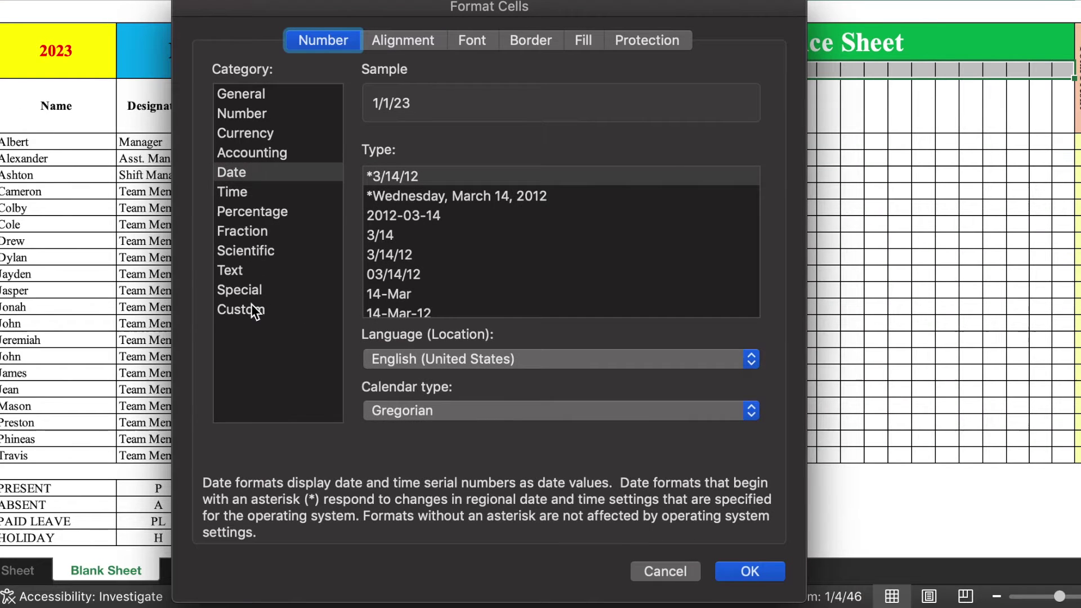
pyautogui.click(253, 310)
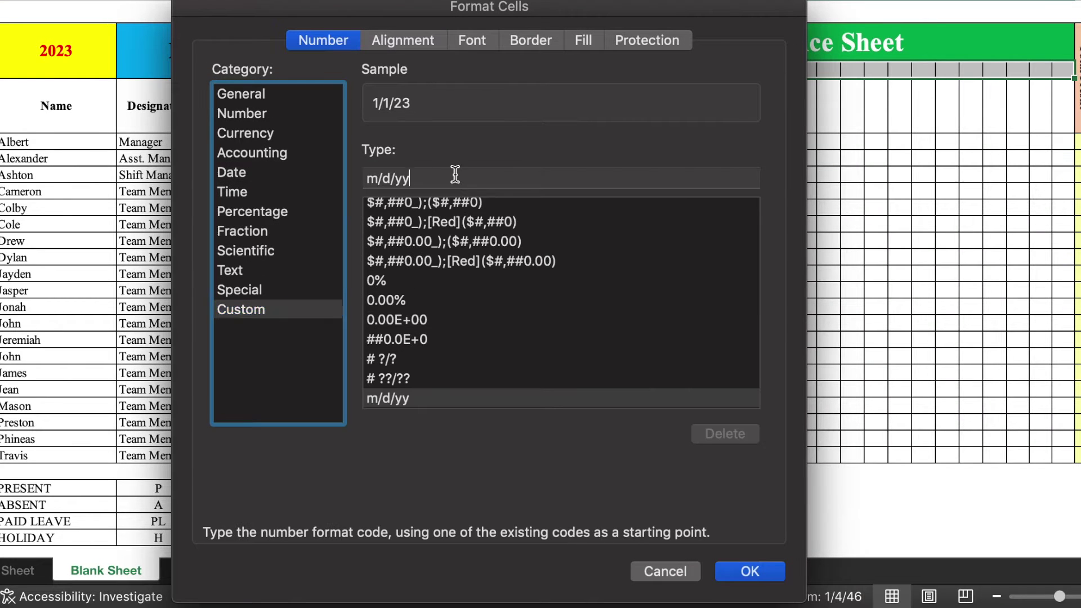
pyautogui.moveTo(455, 178); pyautogui.dragTo(352, 178)
pyautogui.write('dd')
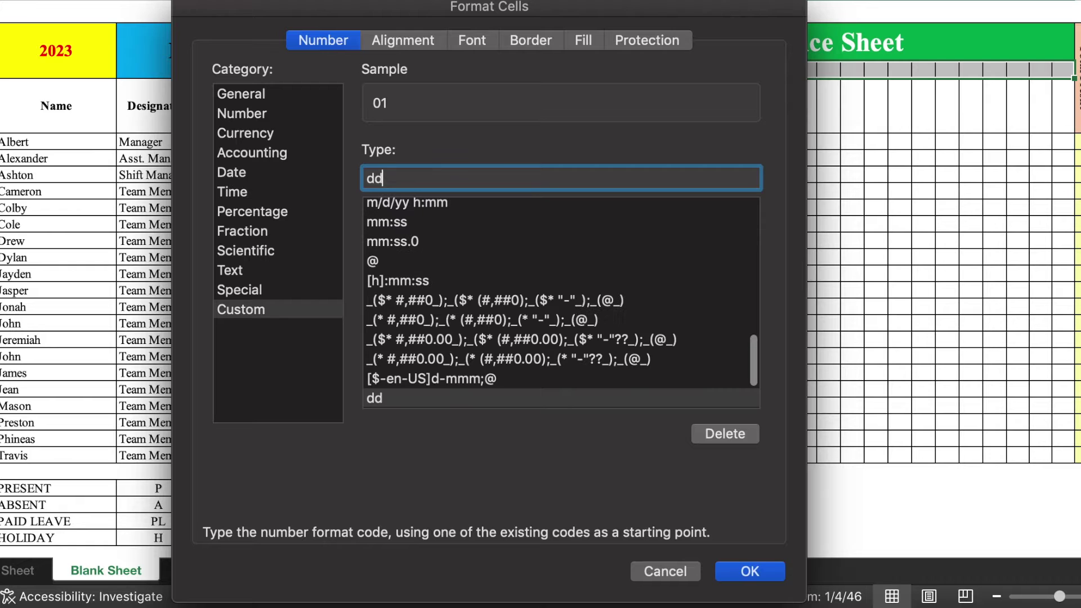
pyautogui.click(750, 571)
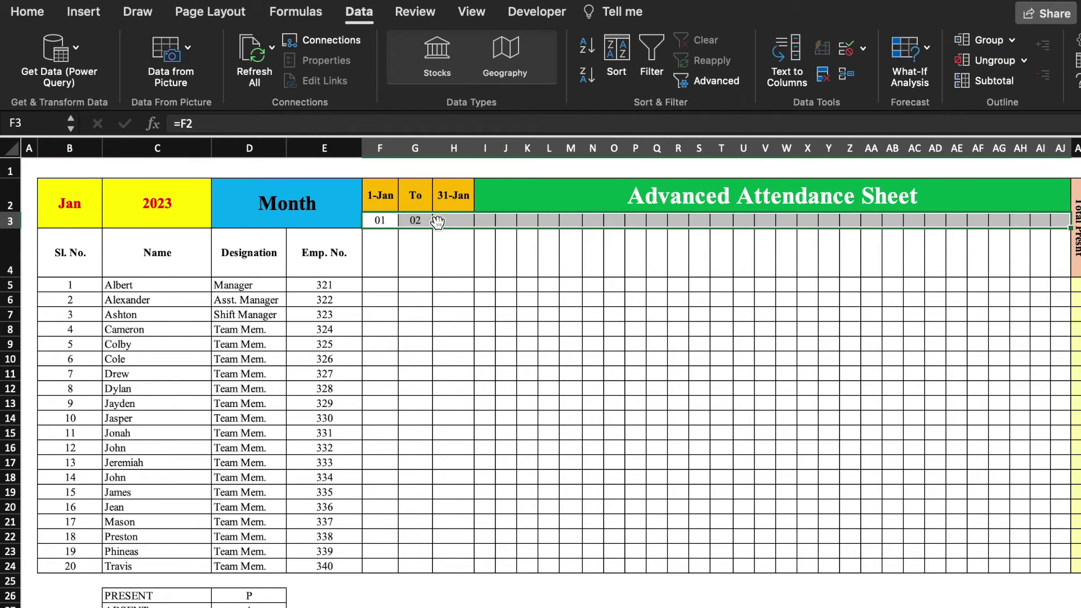
# Fill the next-day formula from G3 across row 3 through AJ3.
pyautogui.click(419, 221)
pyautogui.moveTo(499, 229); pyautogui.dragTo(1074, 229)
pyautogui.click(1033, 250)
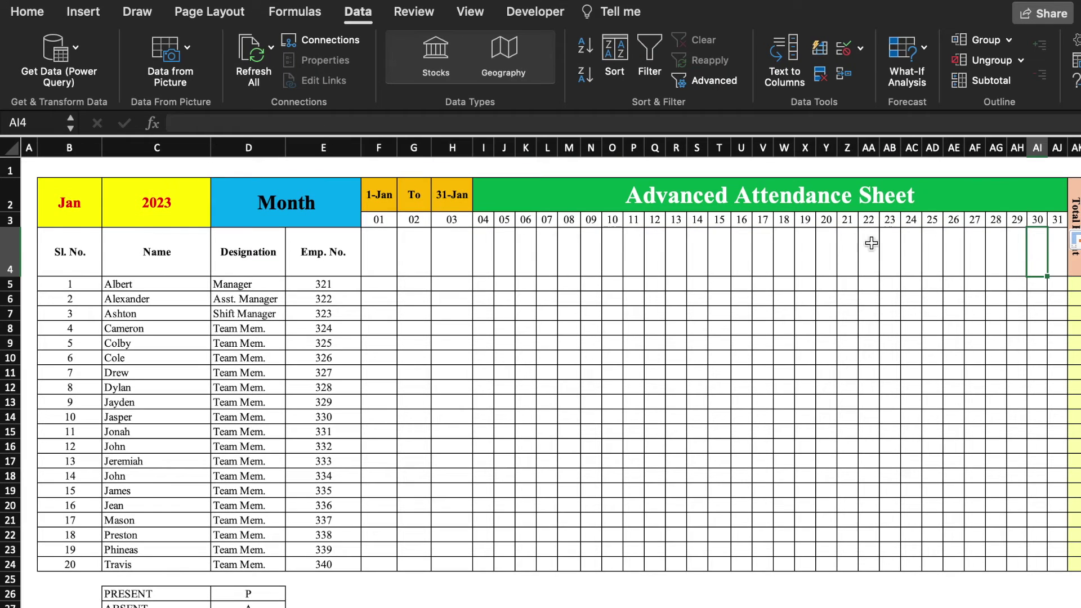
# Set the month in cell B2 to Feb to test the daily date row.
pyautogui.click(90, 206)
pyautogui.click(109, 204)
pyautogui.click(76, 242)
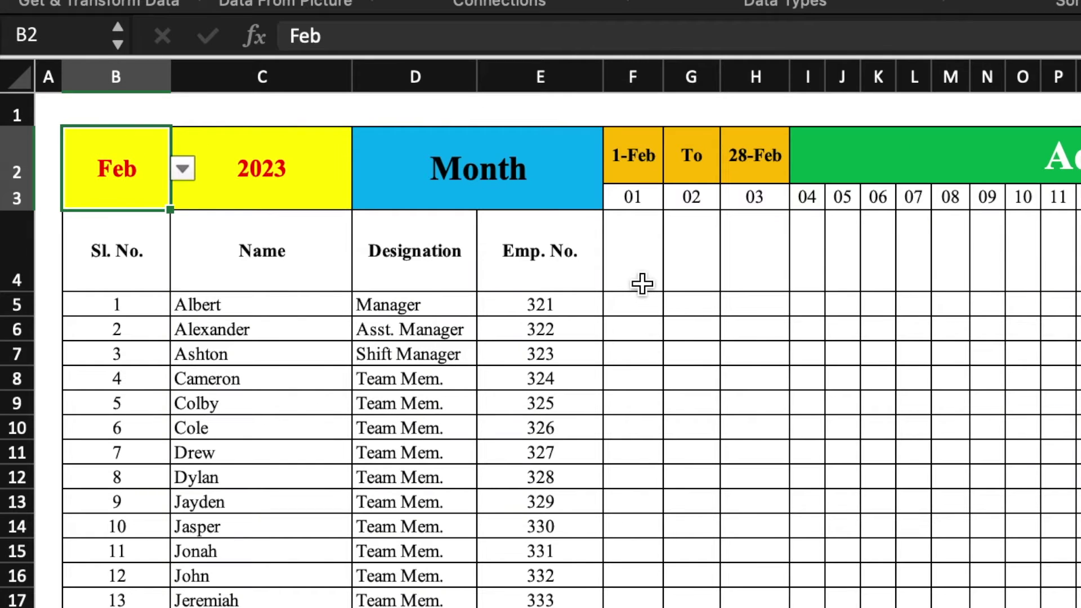
# Enter the formula =TEXT(F3,"DDD") in cell F4 to produce the weekday name of the date above.
pyautogui.click(384, 268)
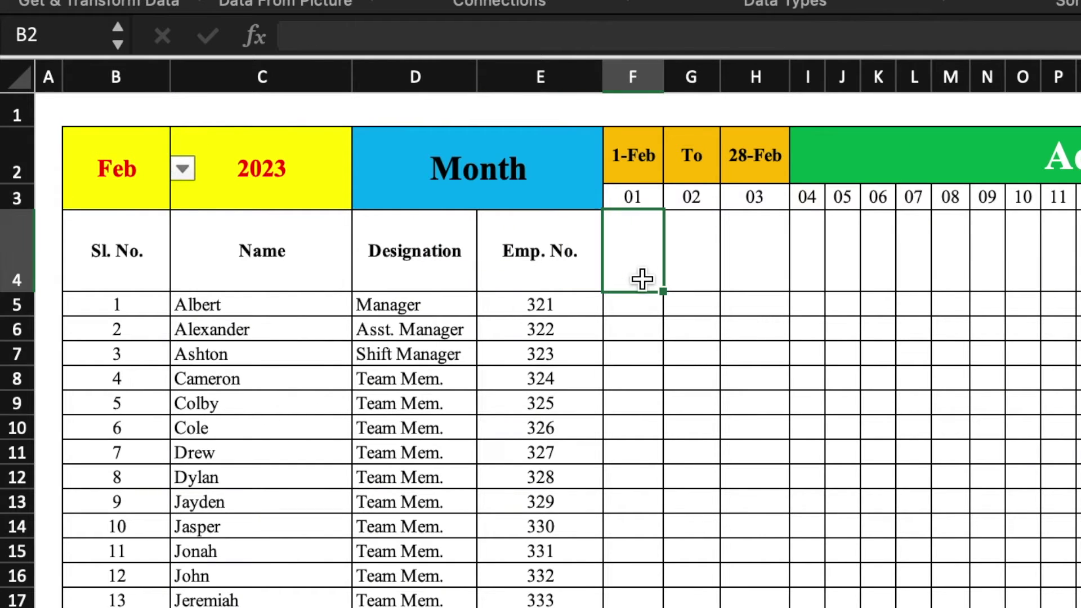
pyautogui.write('=')
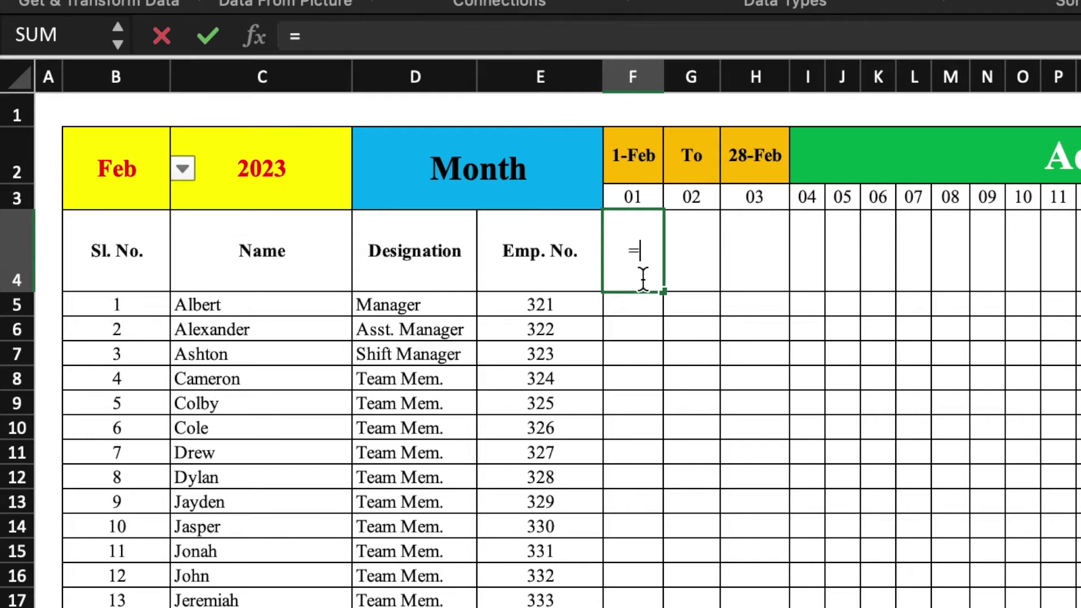
pyautogui.write('tex')
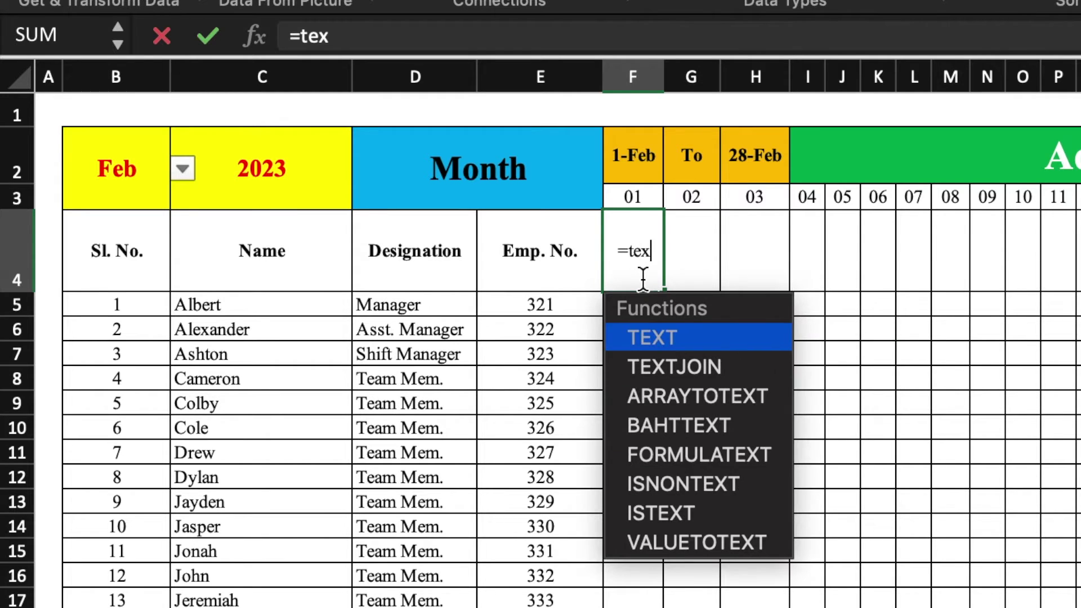
pyautogui.write('t(')
pyautogui.click(634, 194)
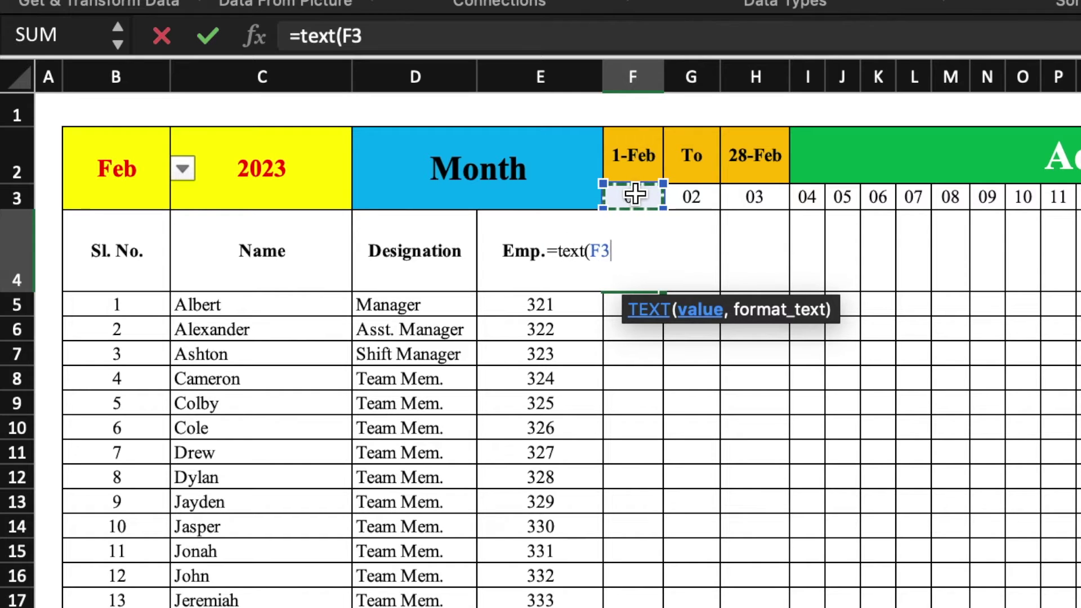
pyautogui.write(',"DDD")')
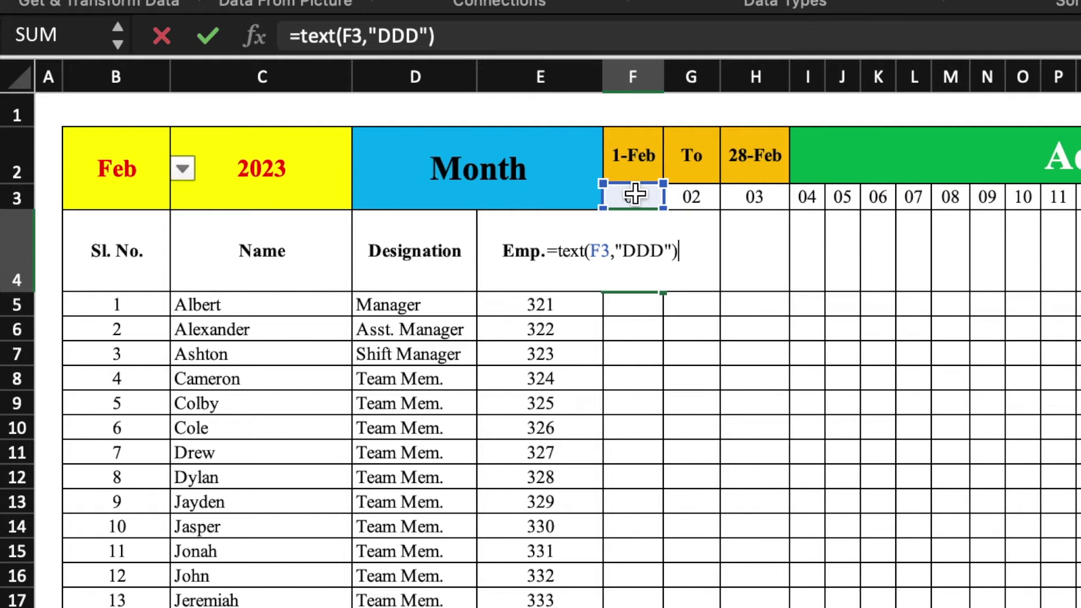
pyautogui.press('Return')
# Fill the weekday formula from F4 across row 4 through AJ4.
pyautogui.click(641, 262)
pyautogui.moveTo(663, 291); pyautogui.dragTo(1080, 298)
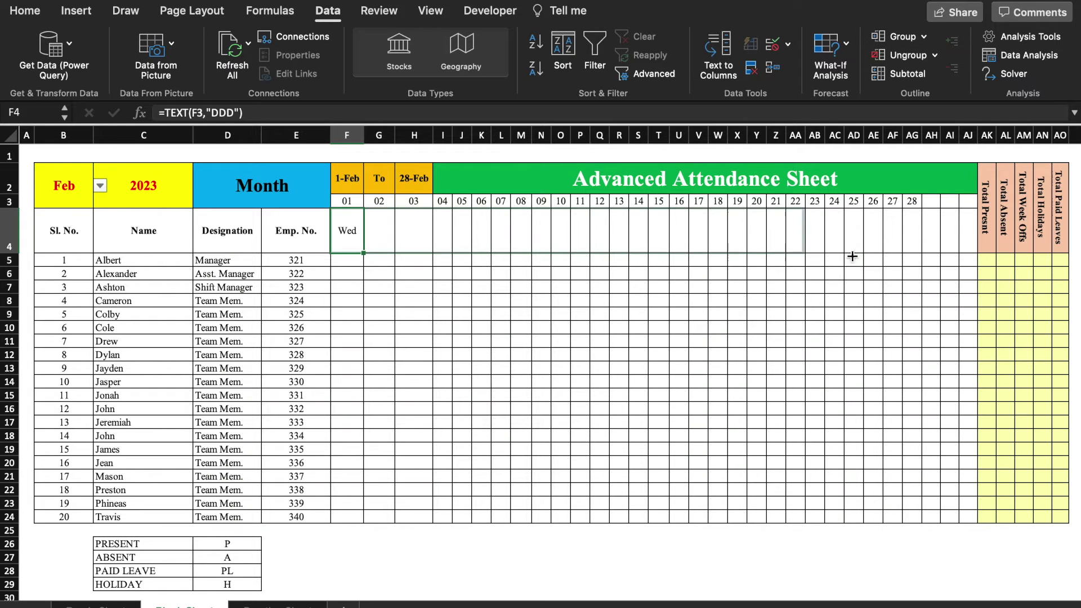
pyautogui.moveTo(852, 256); pyautogui.dragTo(969, 258)
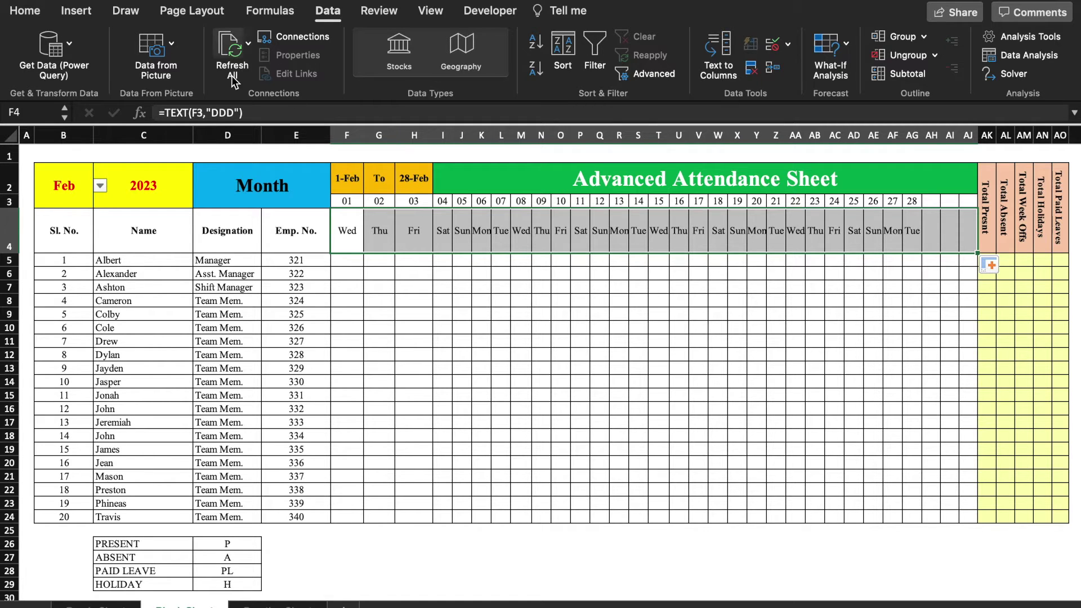
# Rotate the text of the weekday cells F4:AJ4 downwards.
pyautogui.click(26, 11)
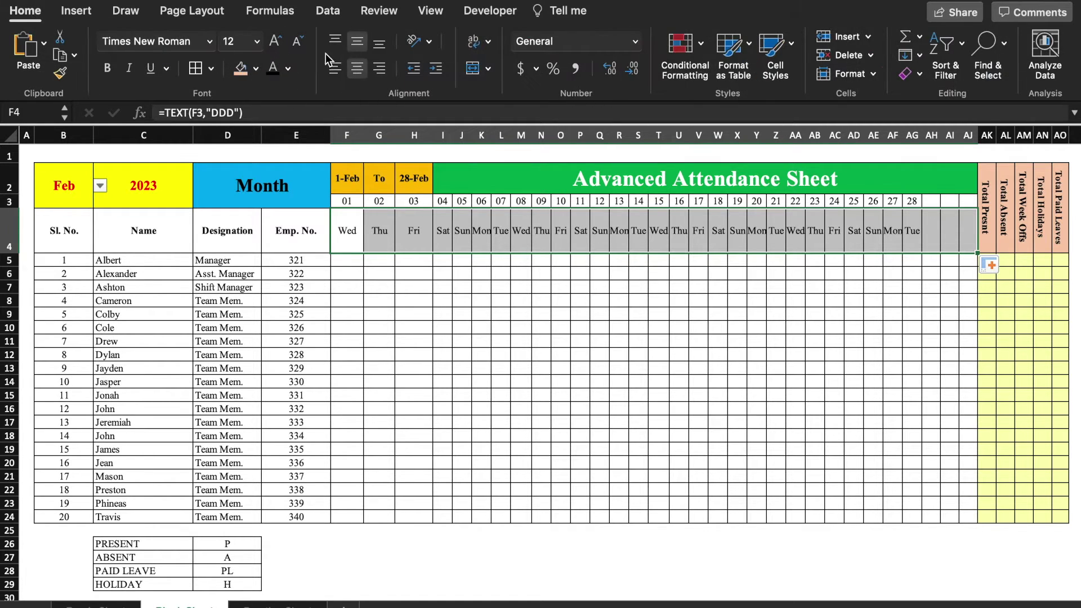
pyautogui.click(430, 43)
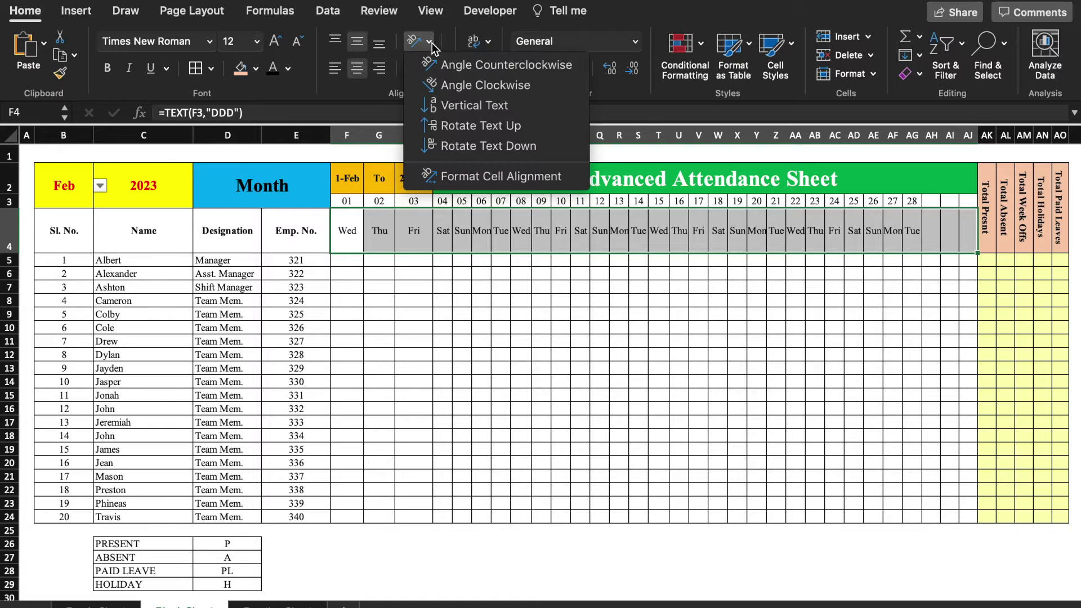
pyautogui.click(466, 147)
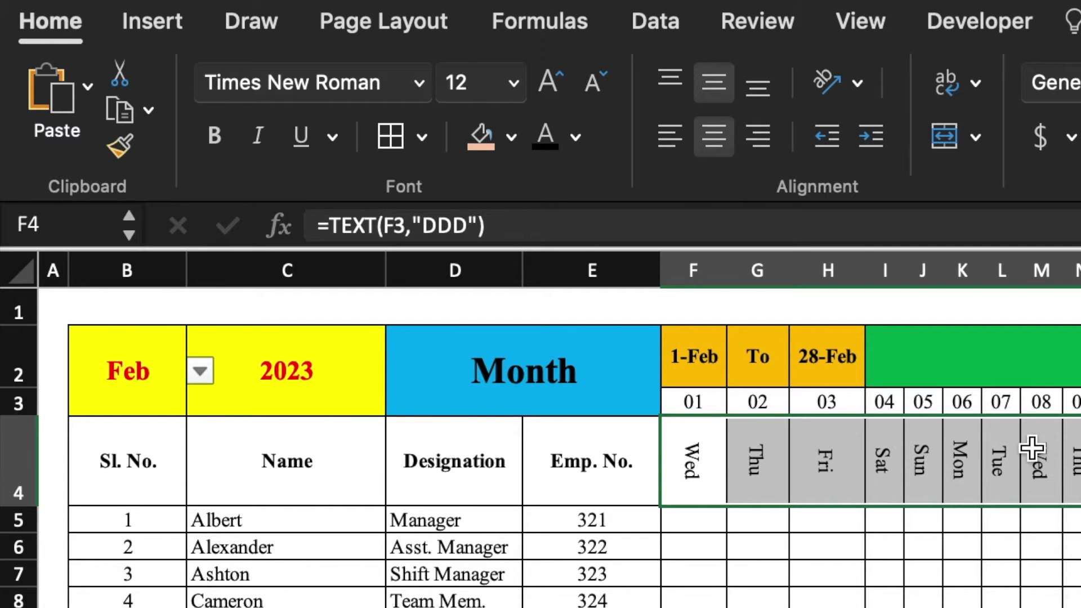
# Wrap the weekday formula in F4 in an IF that returns EOM for empty dates: =IF(F3="","EOM",TEXT(F3,"DDD")).
pyautogui.click(708, 469)
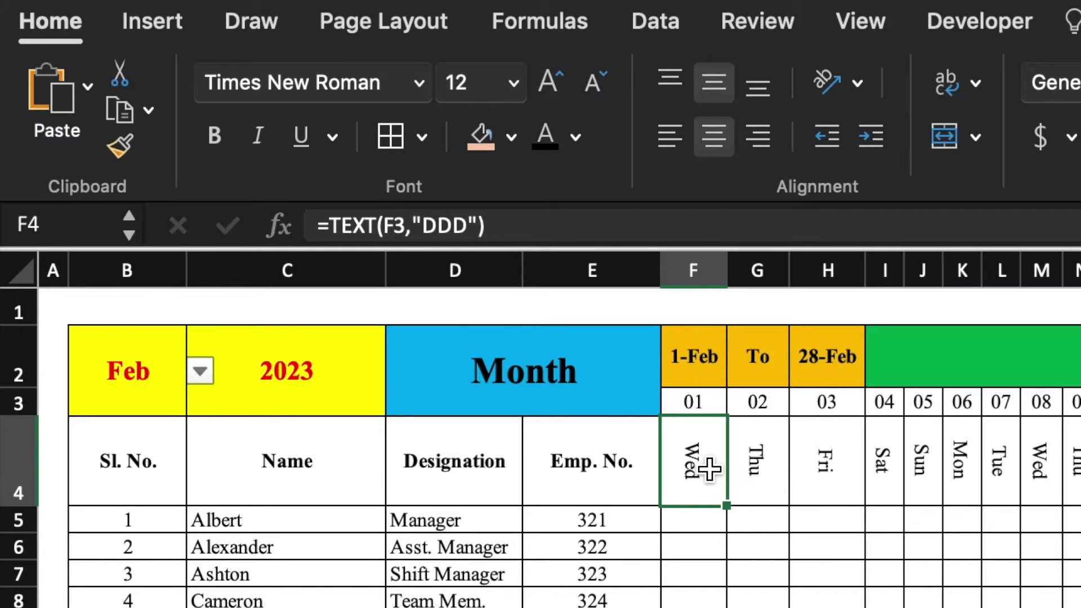
pyautogui.click(337, 231)
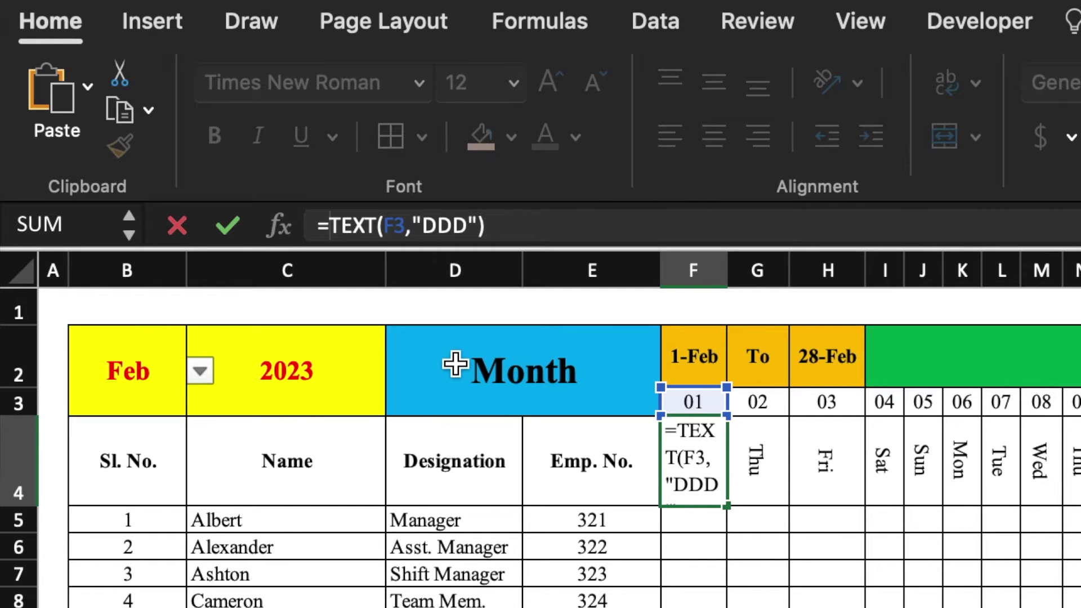
pyautogui.write('if(')
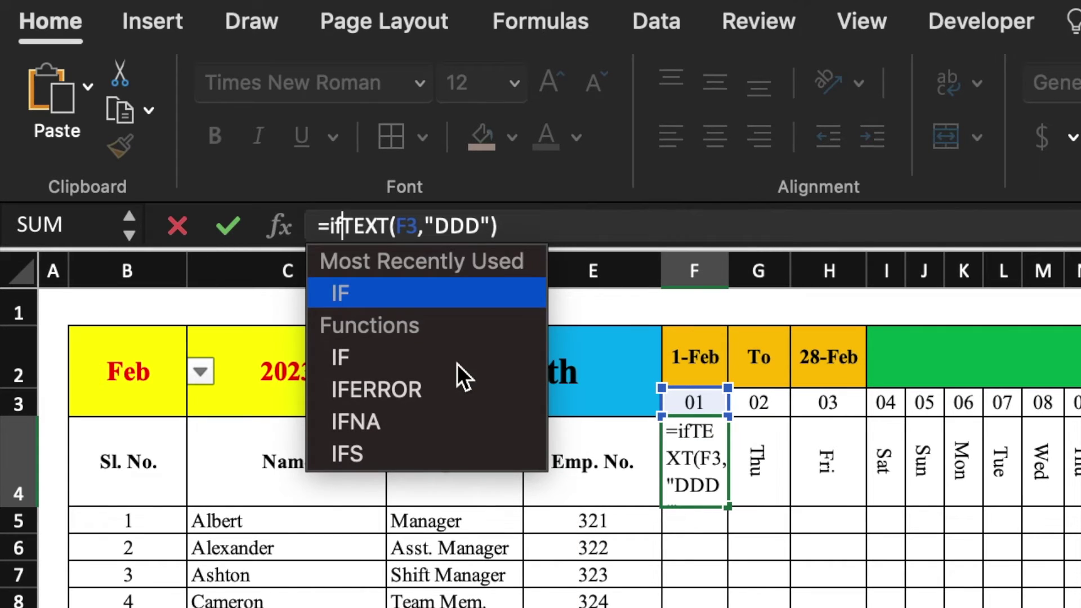
pyautogui.click(697, 403)
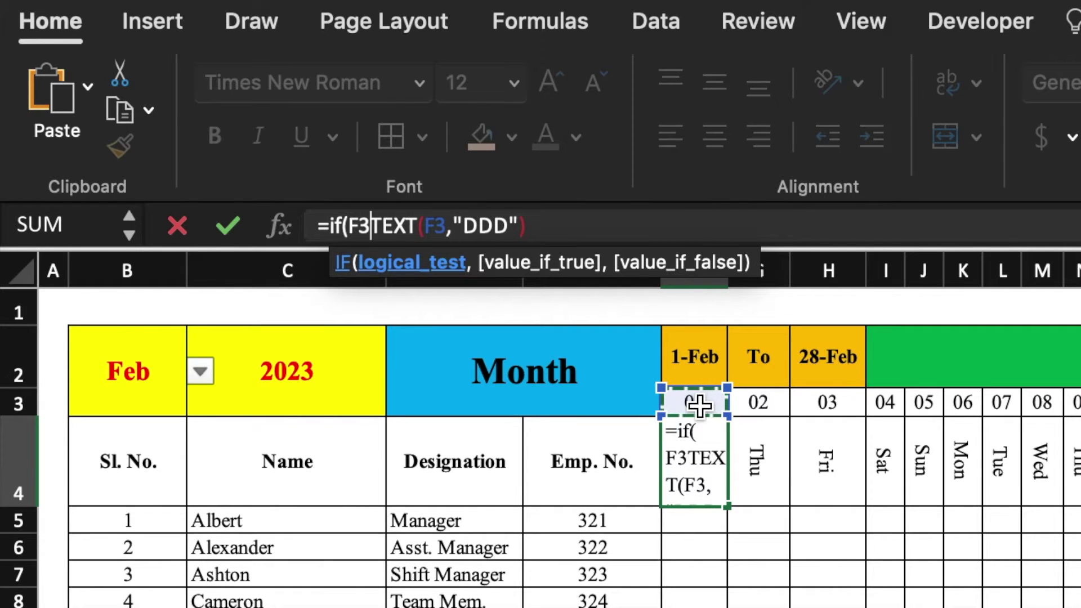
pyautogui.write('=')
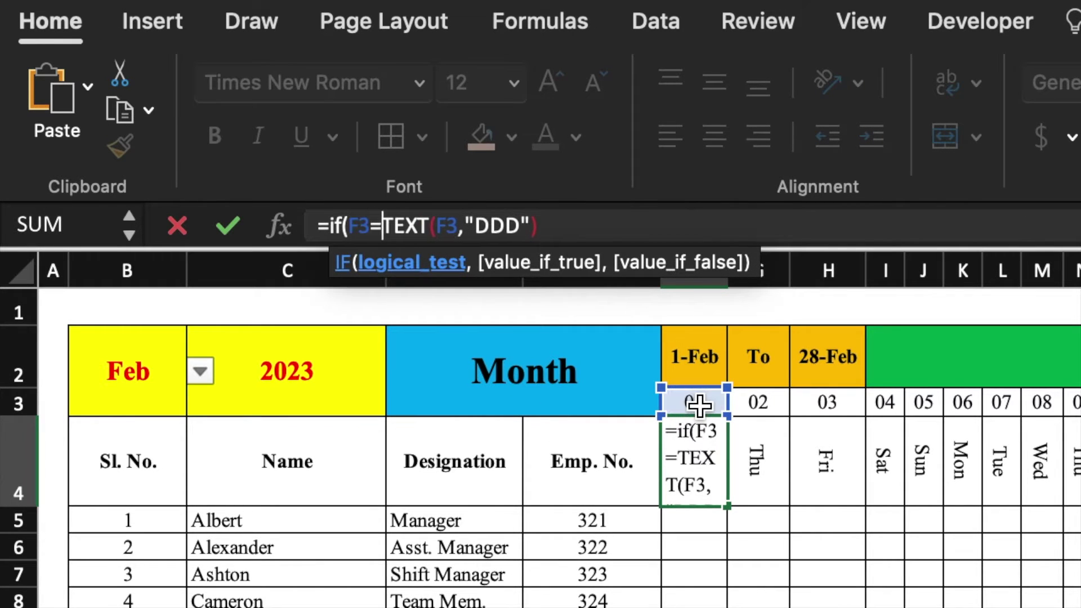
pyautogui.write('"')
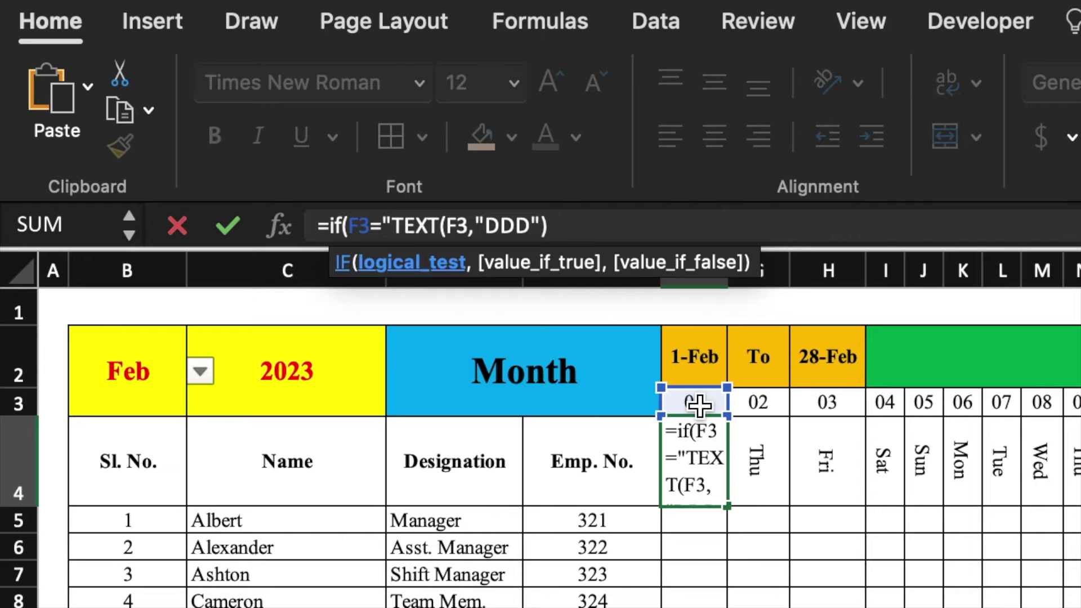
pyautogui.write('",')
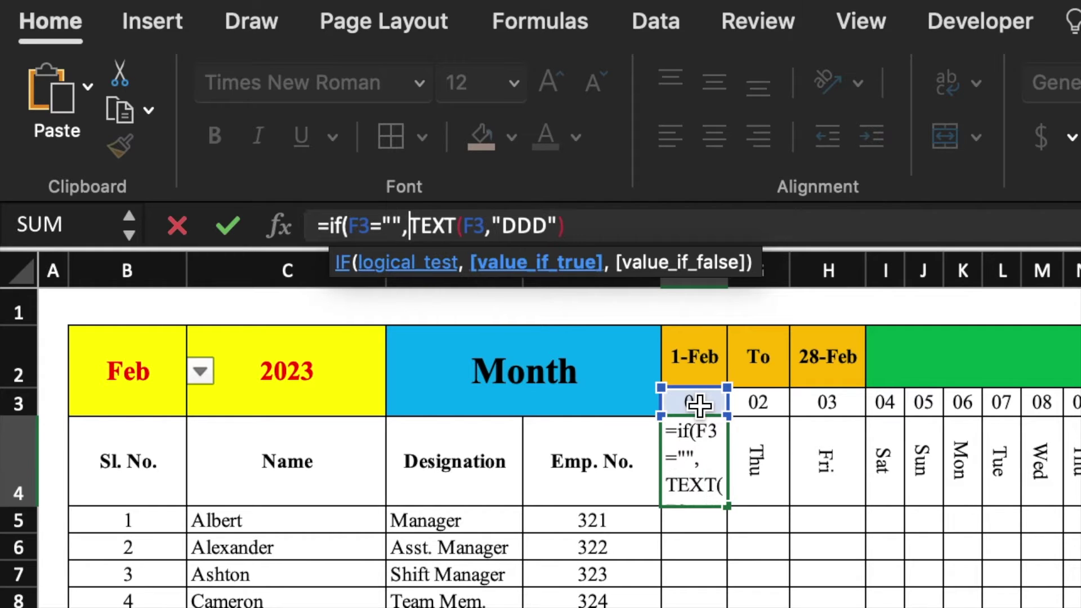
pyautogui.write('"')
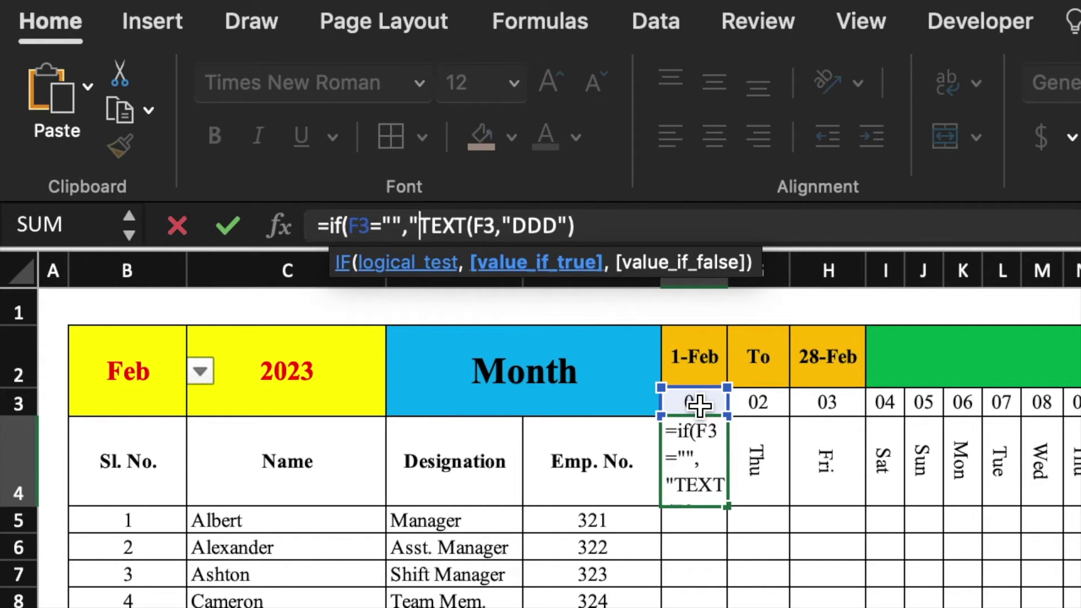
pyautogui.write('EOM')
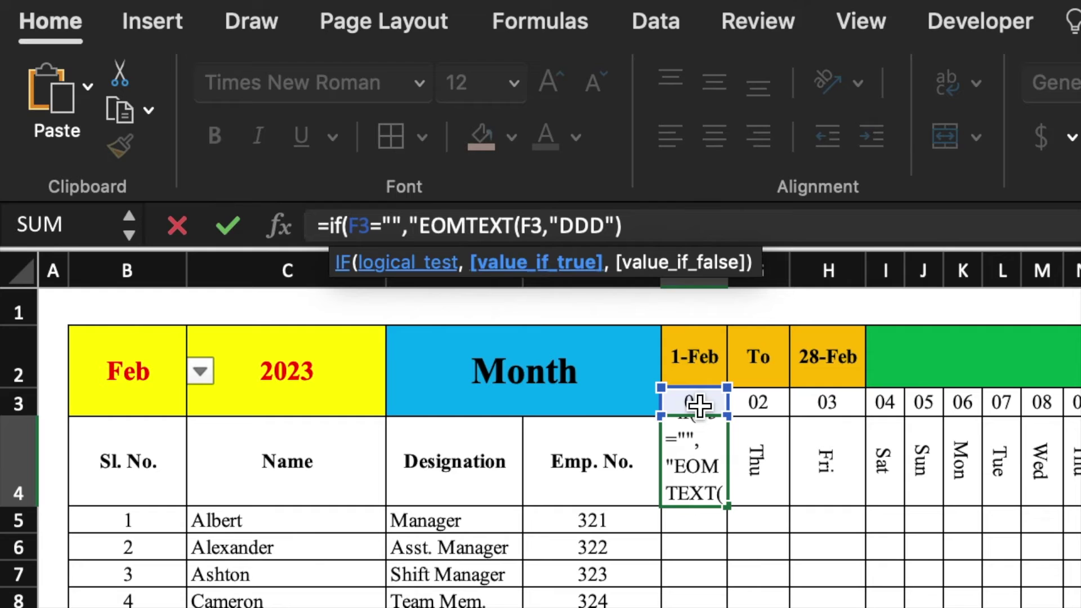
pyautogui.write('"')
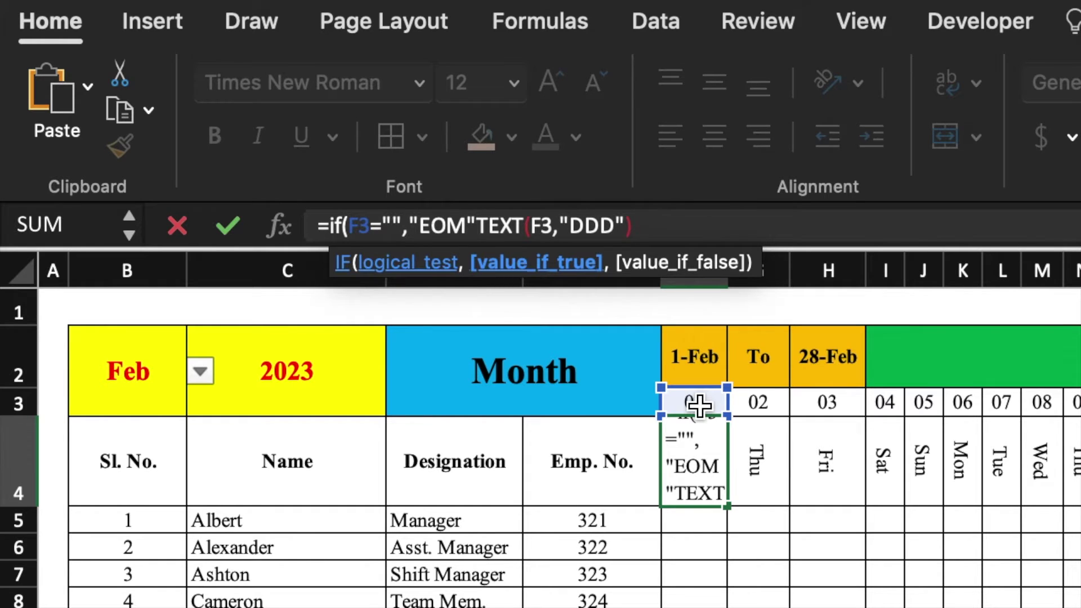
pyautogui.write(',')
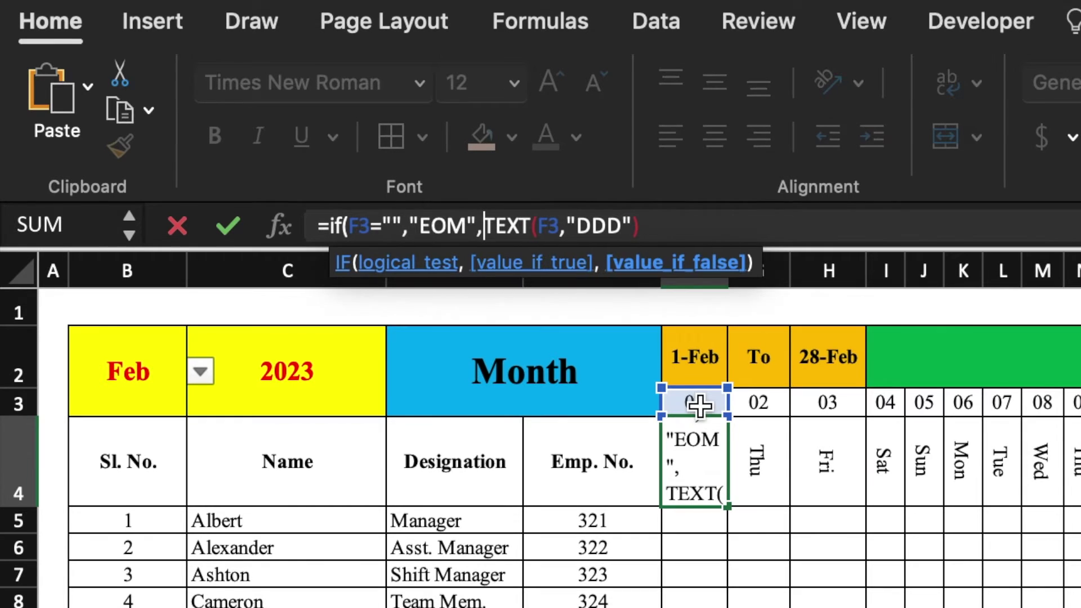
pyautogui.click(703, 231)
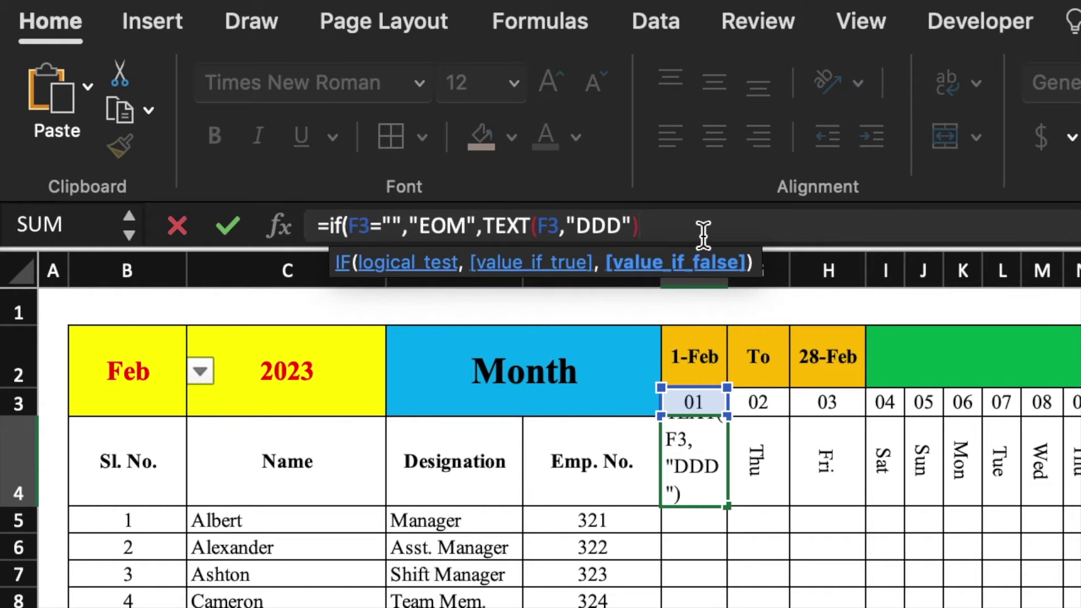
pyautogui.write(')')
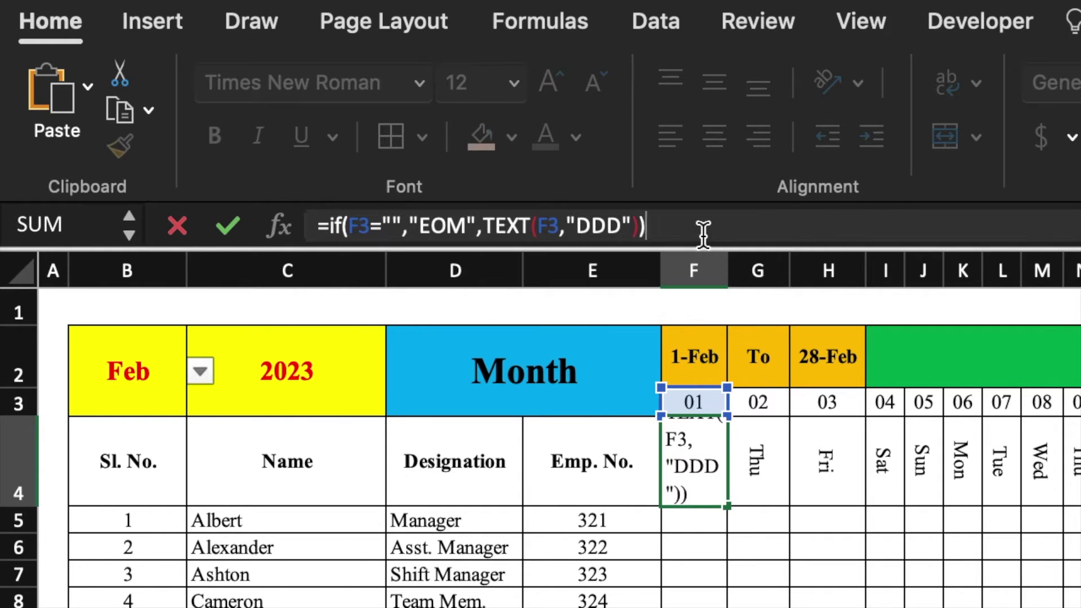
pyautogui.press('Return')
# Fill the revised IF weekday formula from F4 across to AJ4.
pyautogui.click(694, 462)
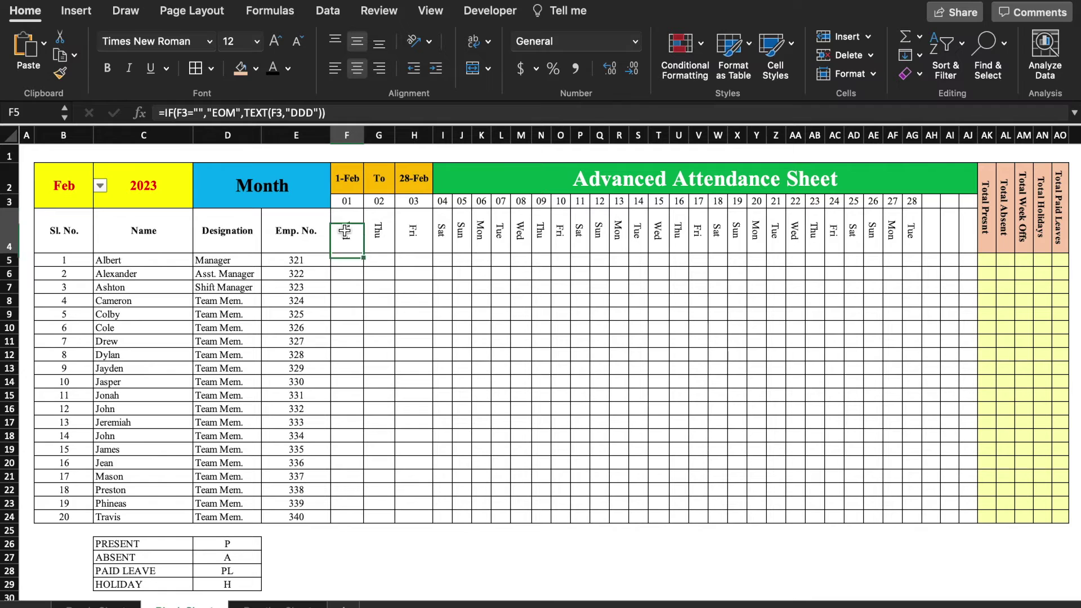
pyautogui.moveTo(363, 254); pyautogui.dragTo(966, 281)
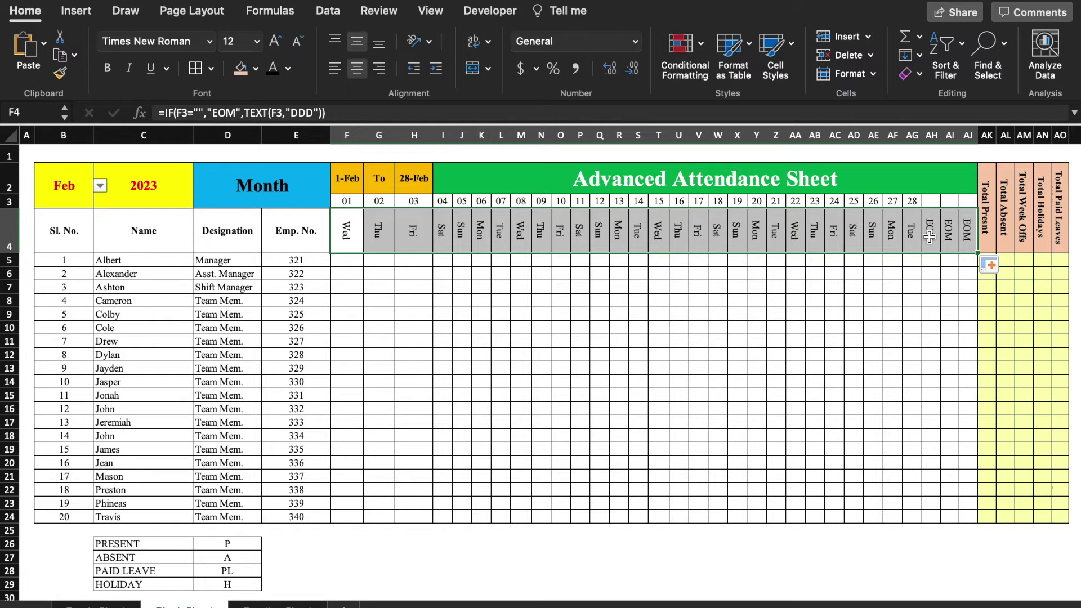
# Set the sheet's month to Oct and its year to 2022.
pyautogui.click(85, 186)
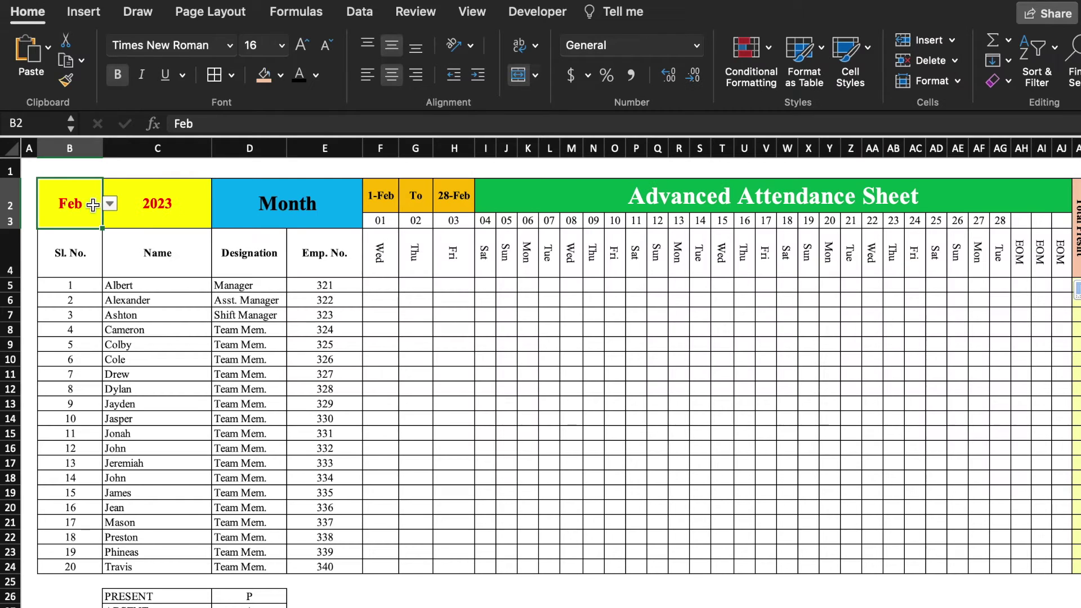
pyautogui.click(109, 204)
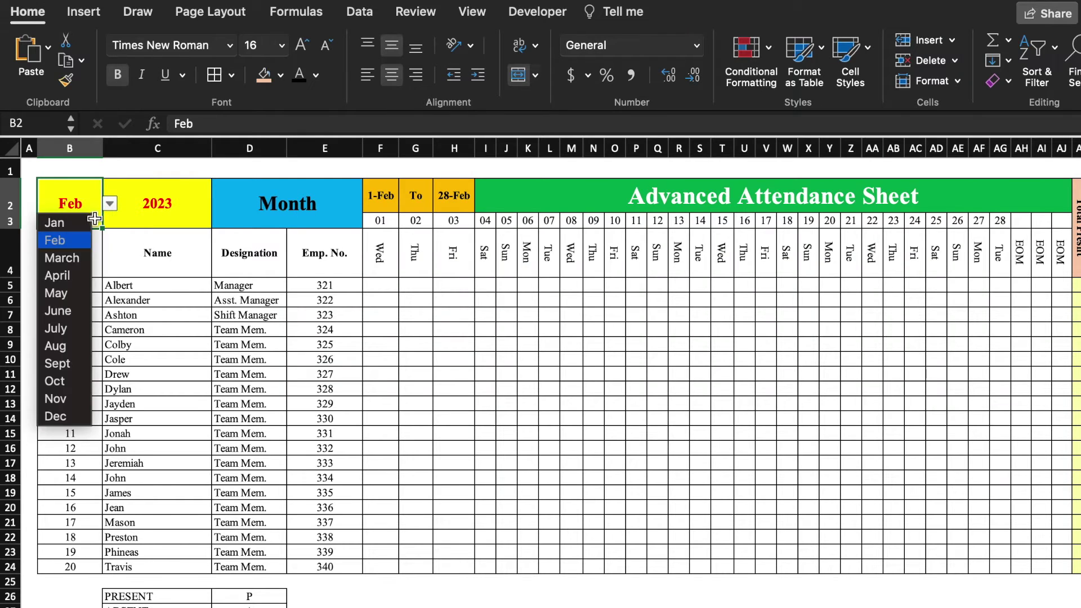
pyautogui.click(54, 219)
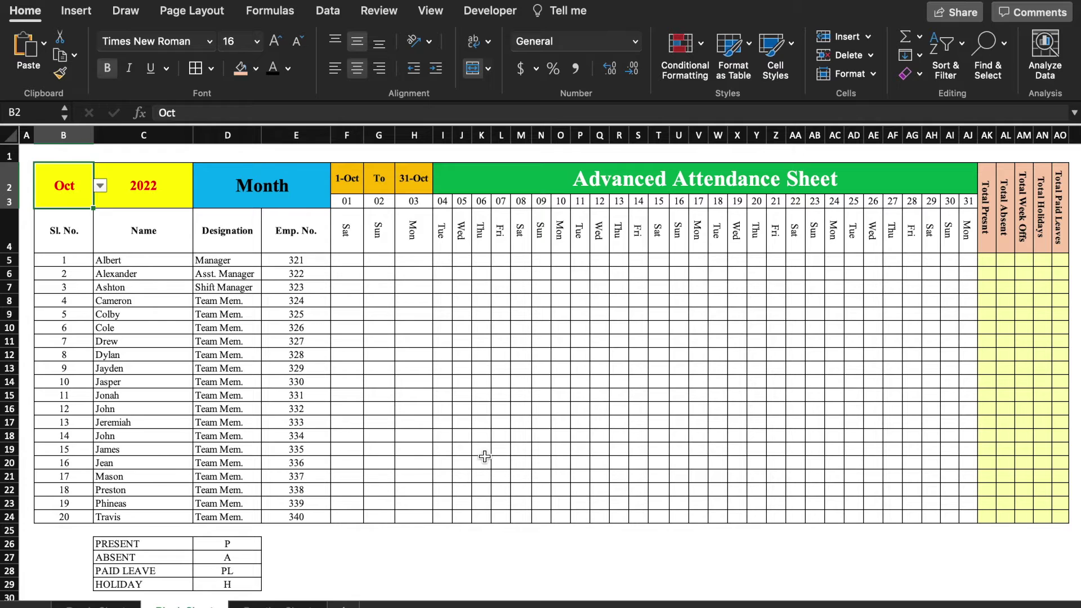
# Add a conditional formatting rule to the attendance grid F5:AJ24 that gives cells equal to P a green fill with dark green text.
pyautogui.moveTo(347, 260); pyautogui.dragTo(967, 521)
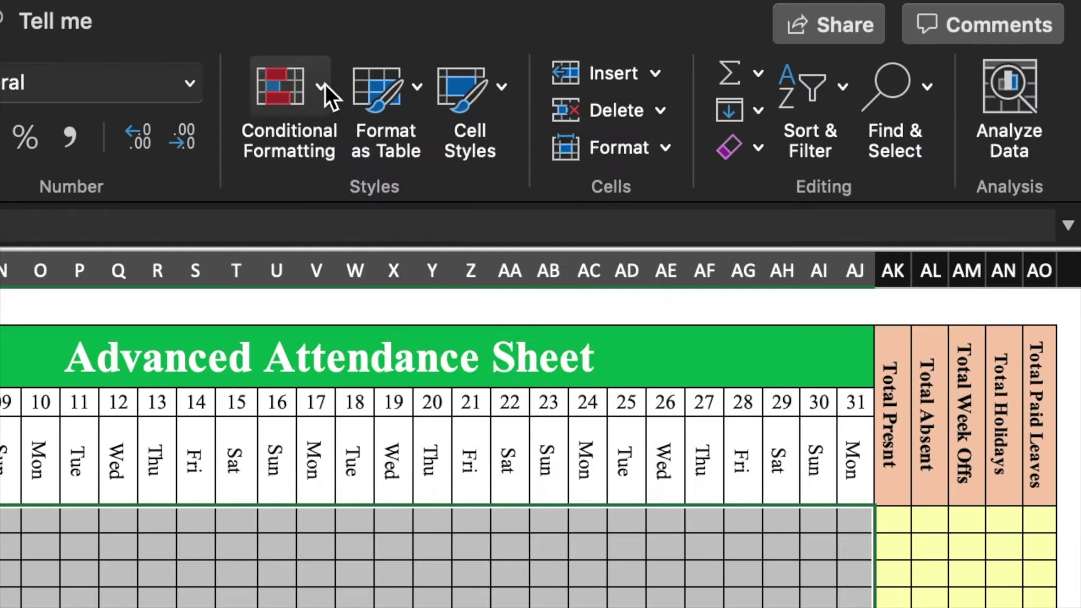
pyautogui.click(325, 84)
pyautogui.moveTo(380, 144)
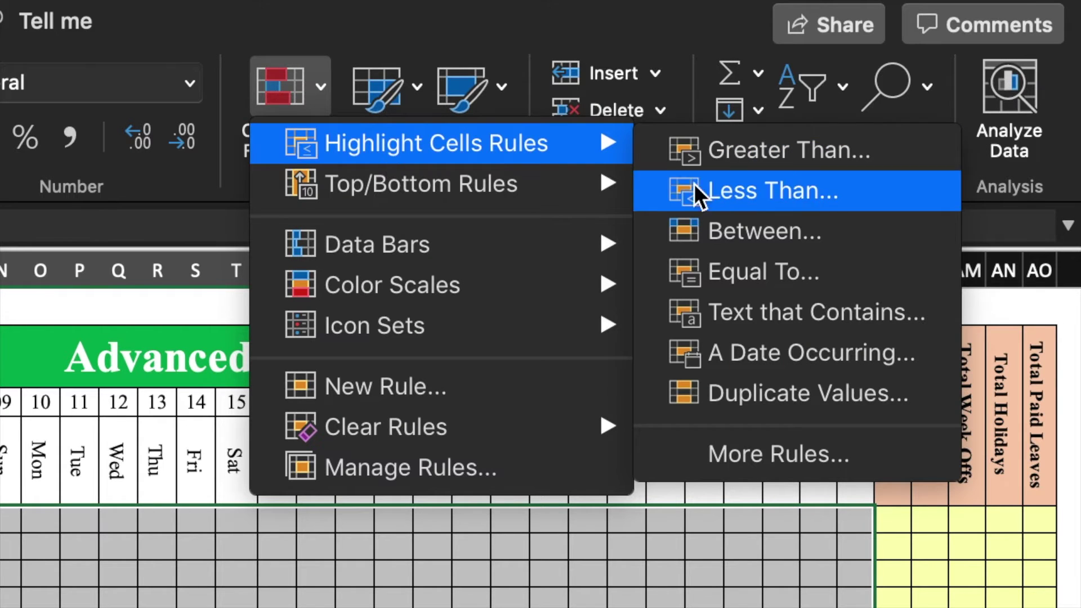
pyautogui.click(738, 269)
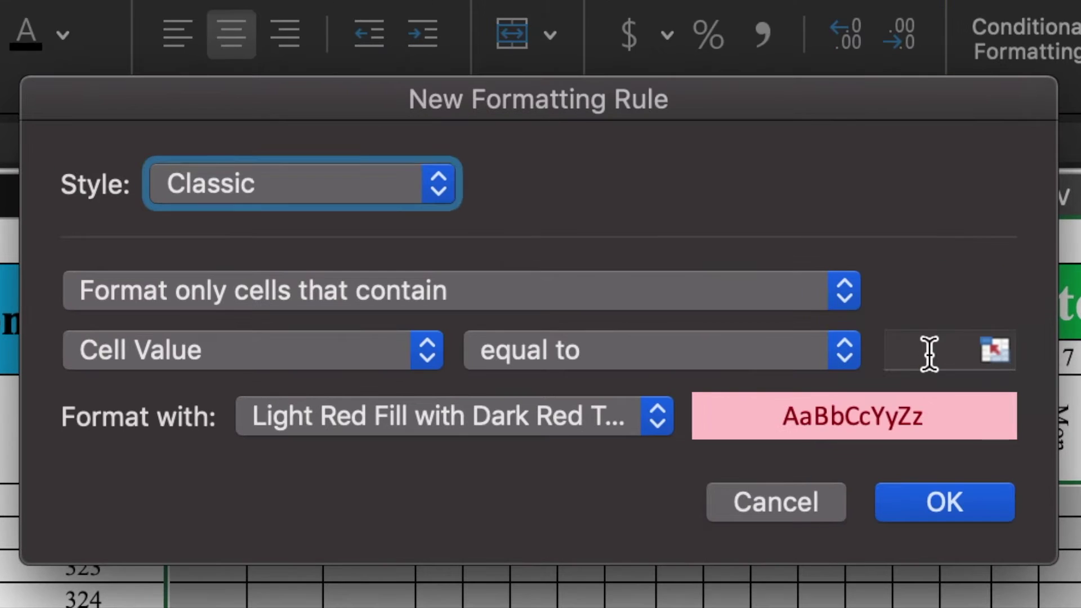
pyautogui.click(929, 353)
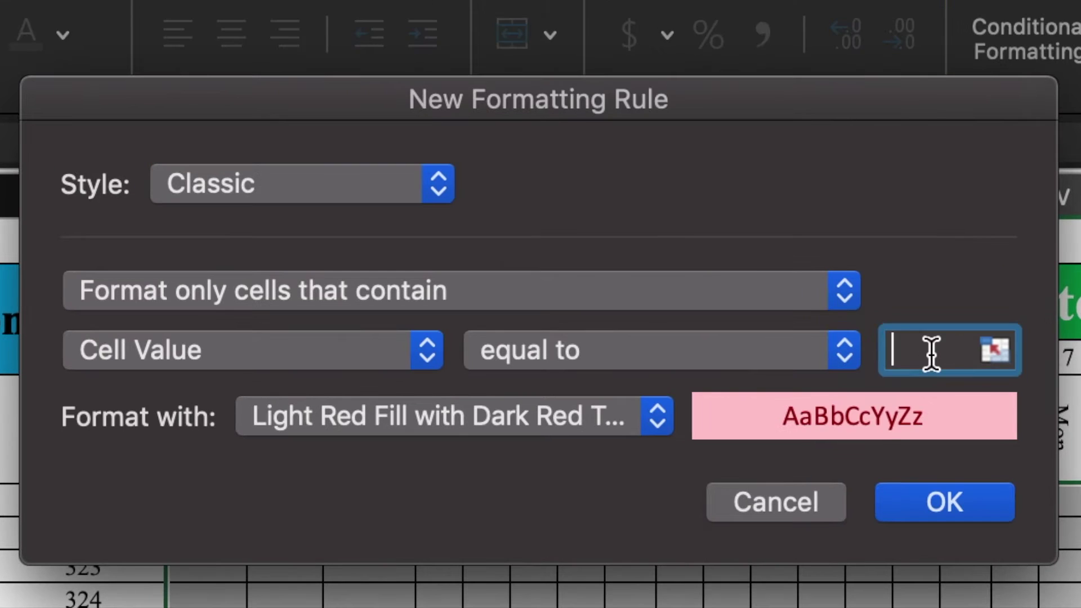
pyautogui.write('P')
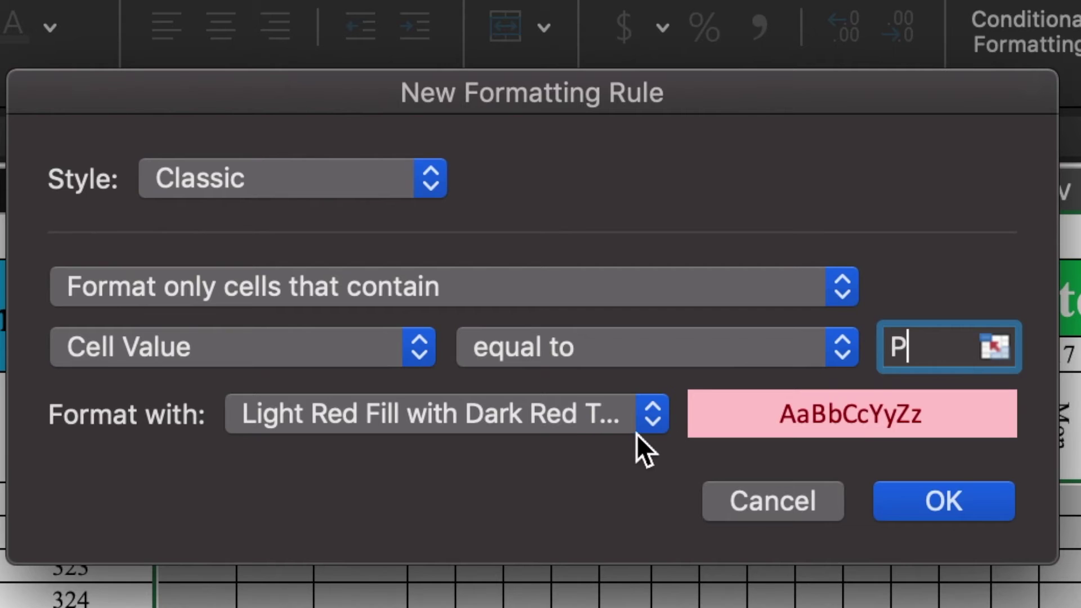
pyautogui.click(641, 427)
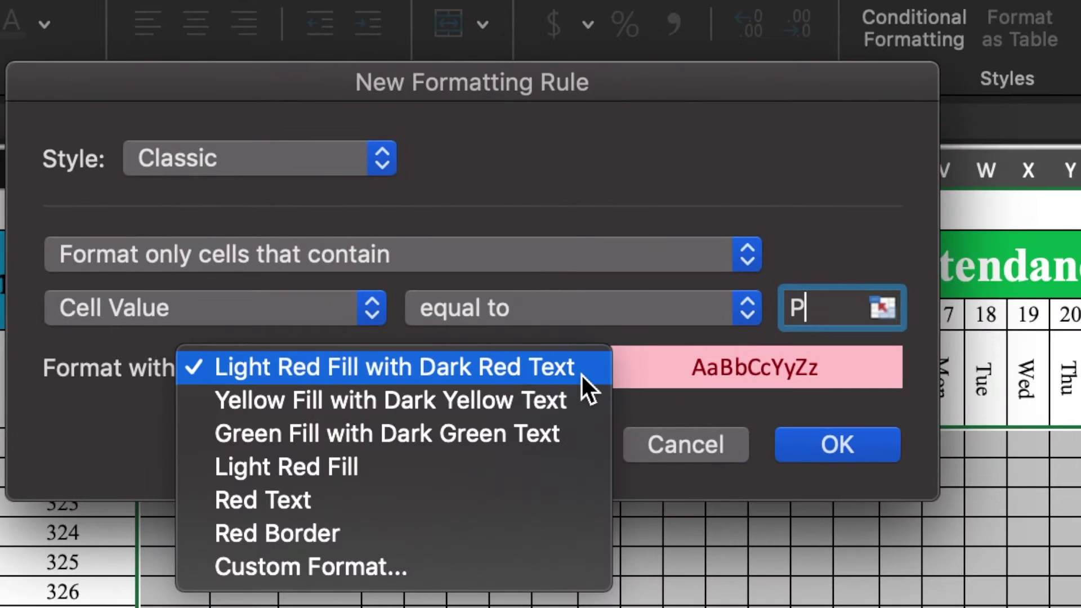
pyautogui.click(547, 493)
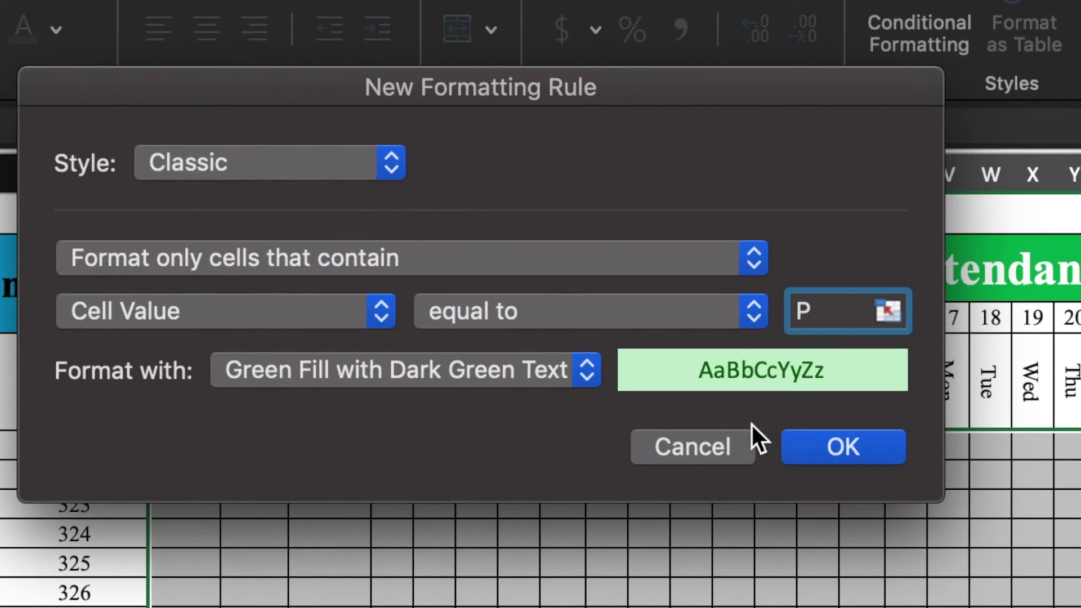
pyautogui.click(845, 444)
# Add an equal-to rule to the attendance grid that gives cells containing A a light red fill with dark red text.
pyautogui.click(919, 25)
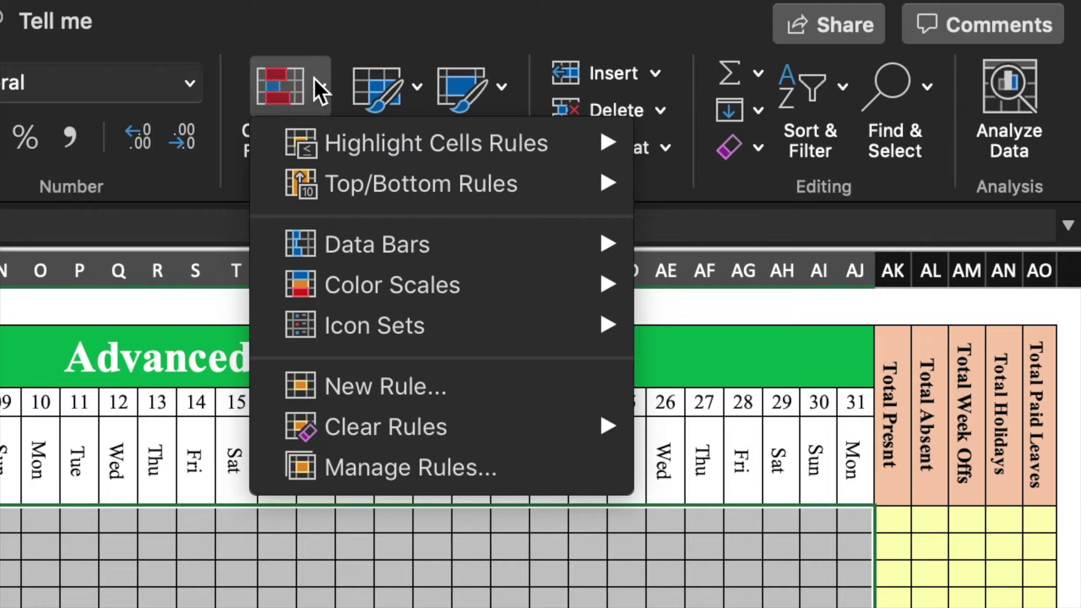
pyautogui.moveTo(535, 145)
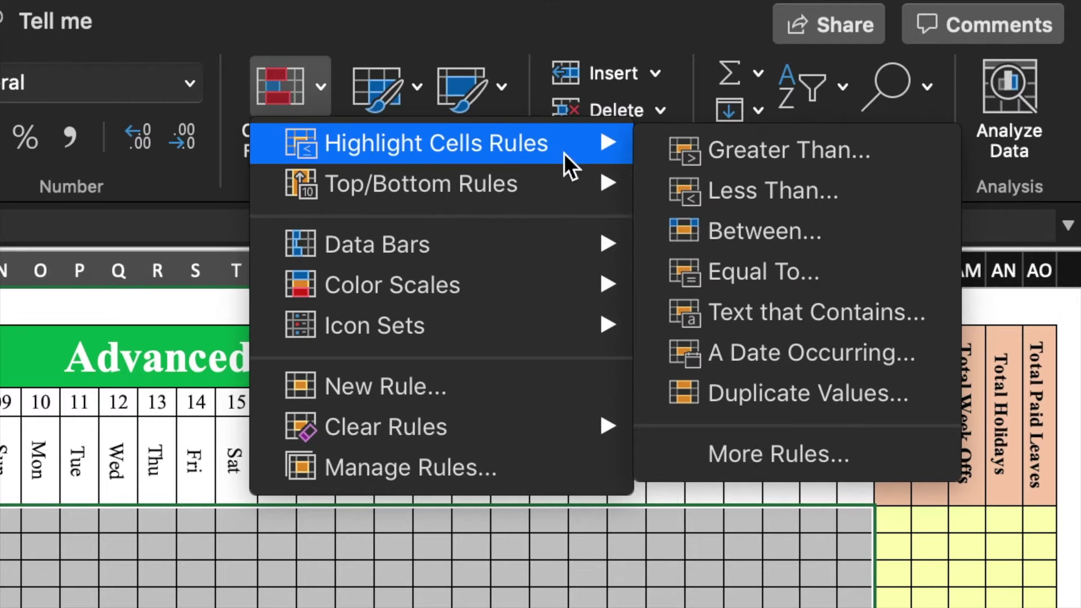
pyautogui.click(728, 267)
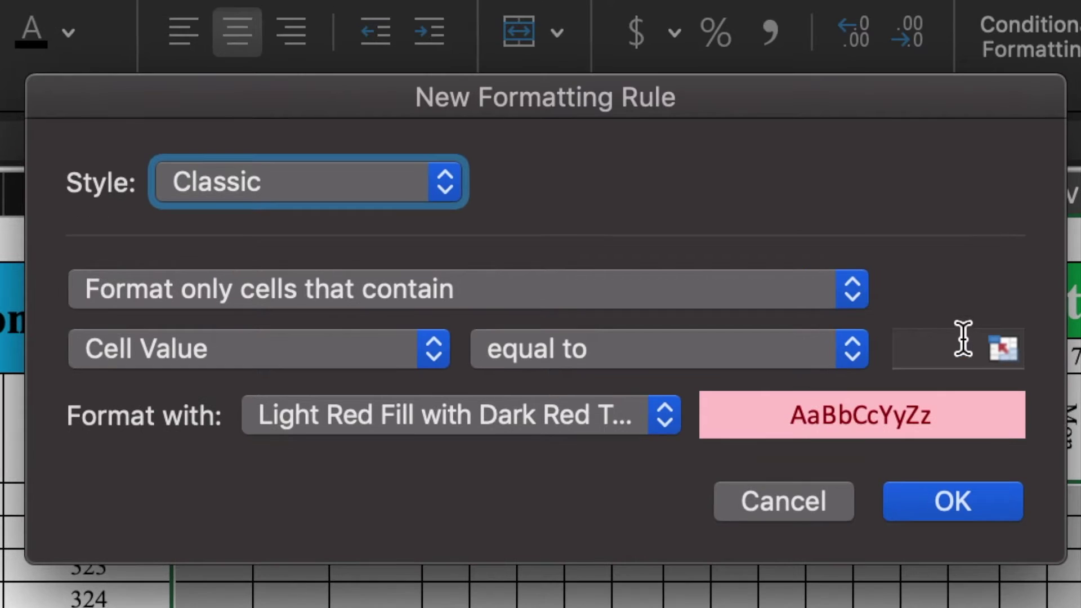
pyautogui.click(960, 341)
pyautogui.write('A')
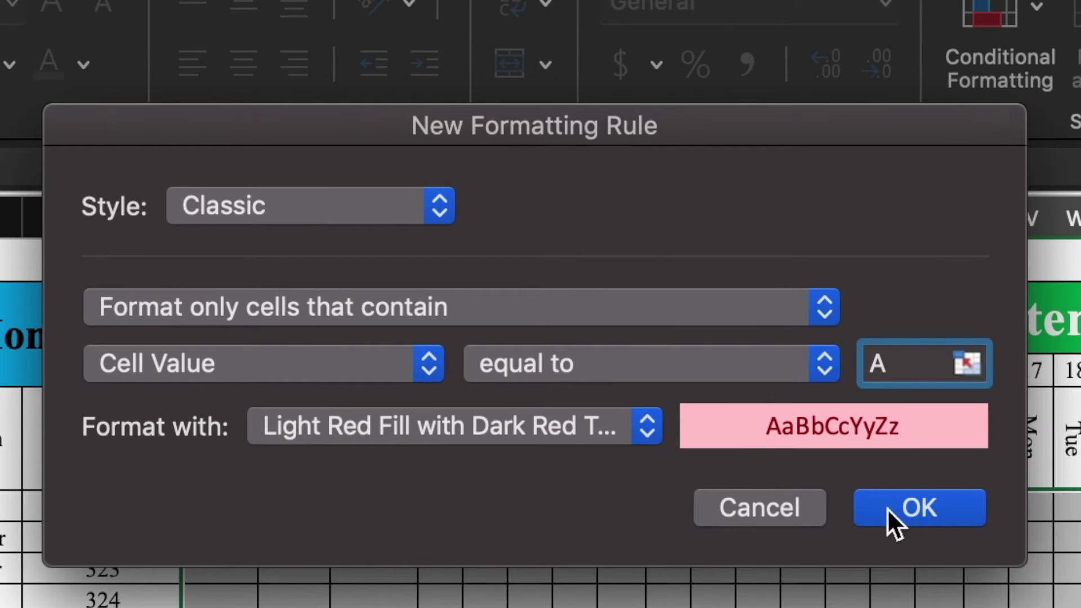
pyautogui.click(919, 507)
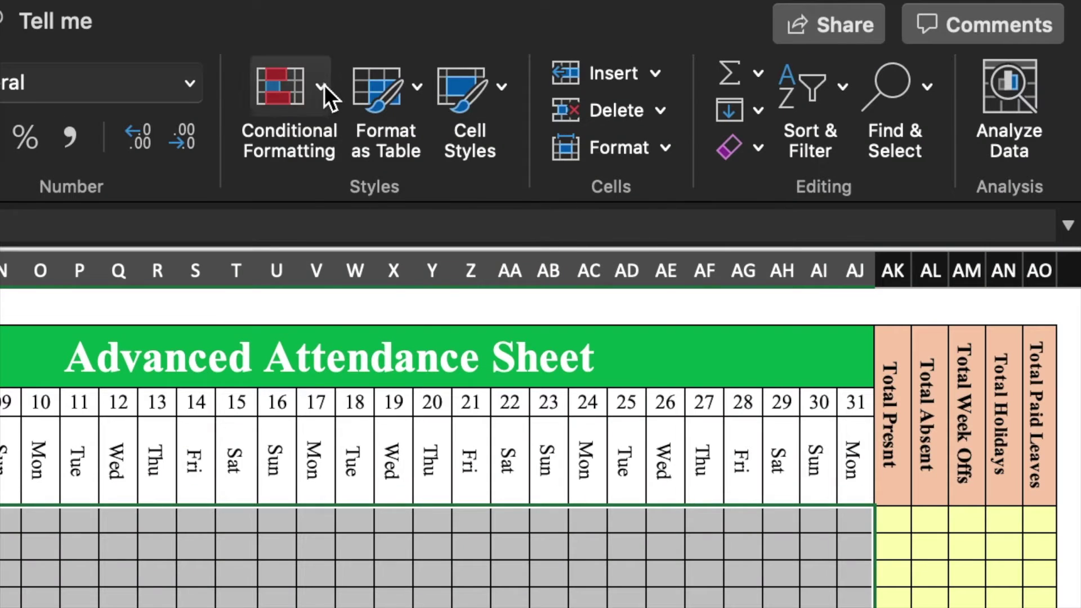
# Add an equal-to rule to the attendance grid that gives cells containing PL a yellow fill with dark yellow text.
pyautogui.click(1035, 7)
pyautogui.moveTo(369, 138)
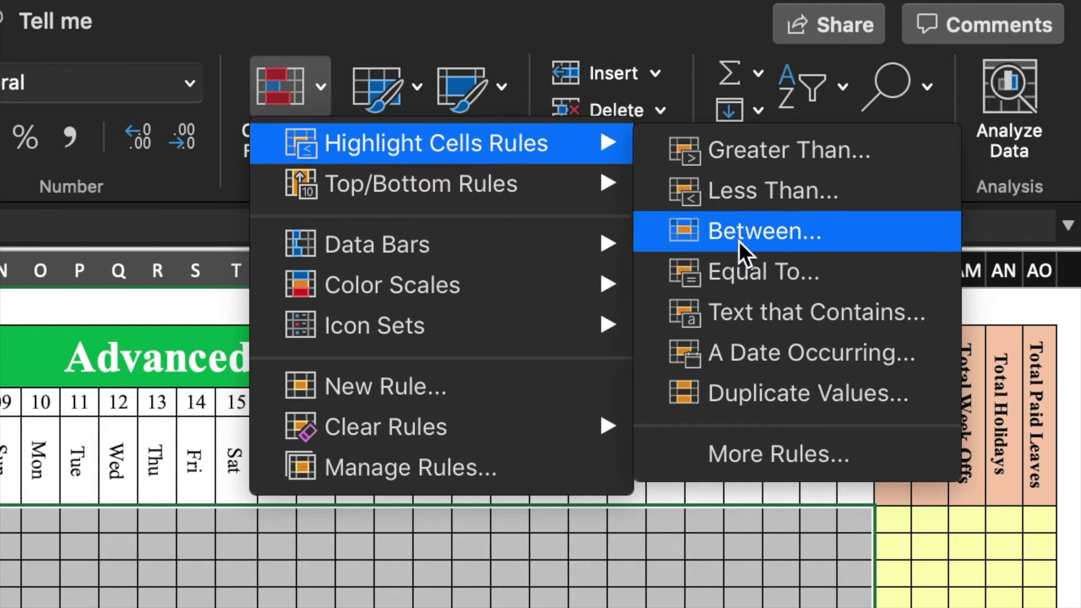
pyautogui.click(749, 265)
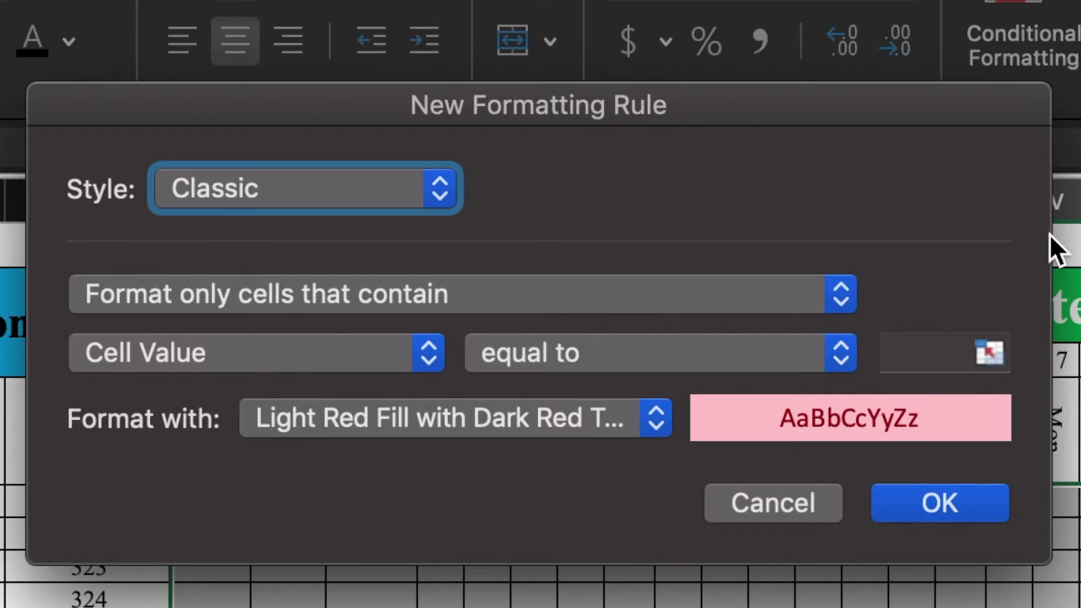
pyautogui.write('PL')
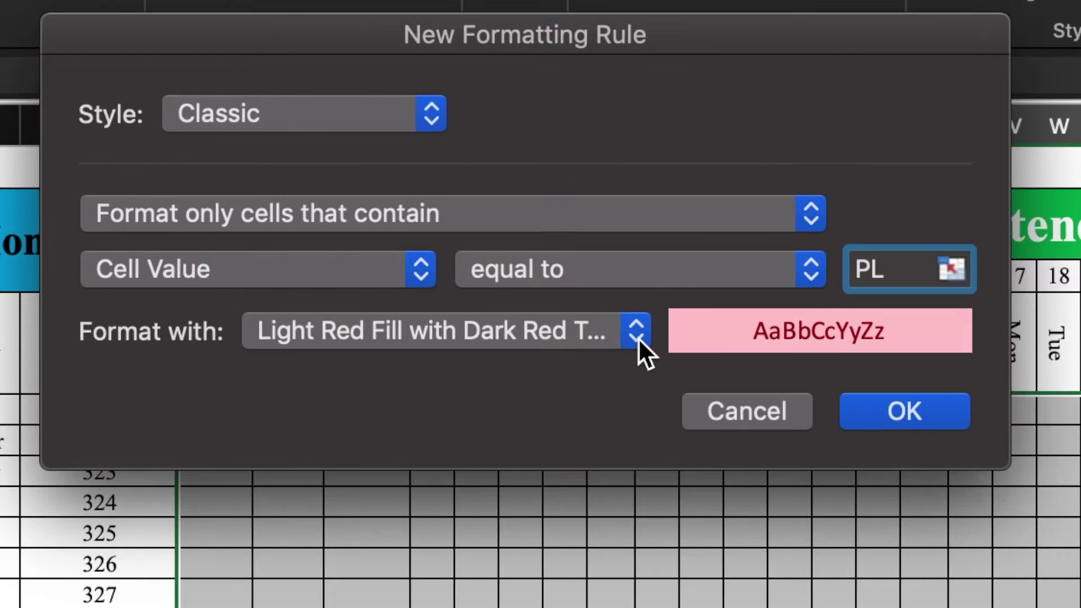
pyautogui.click(660, 390)
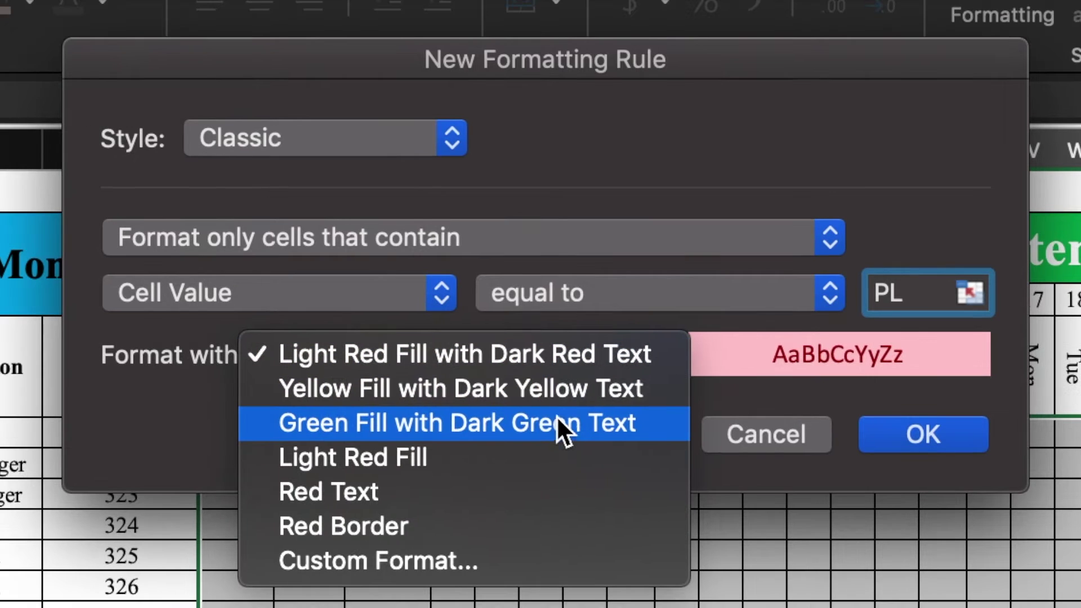
pyautogui.click(555, 390)
pyautogui.click(923, 434)
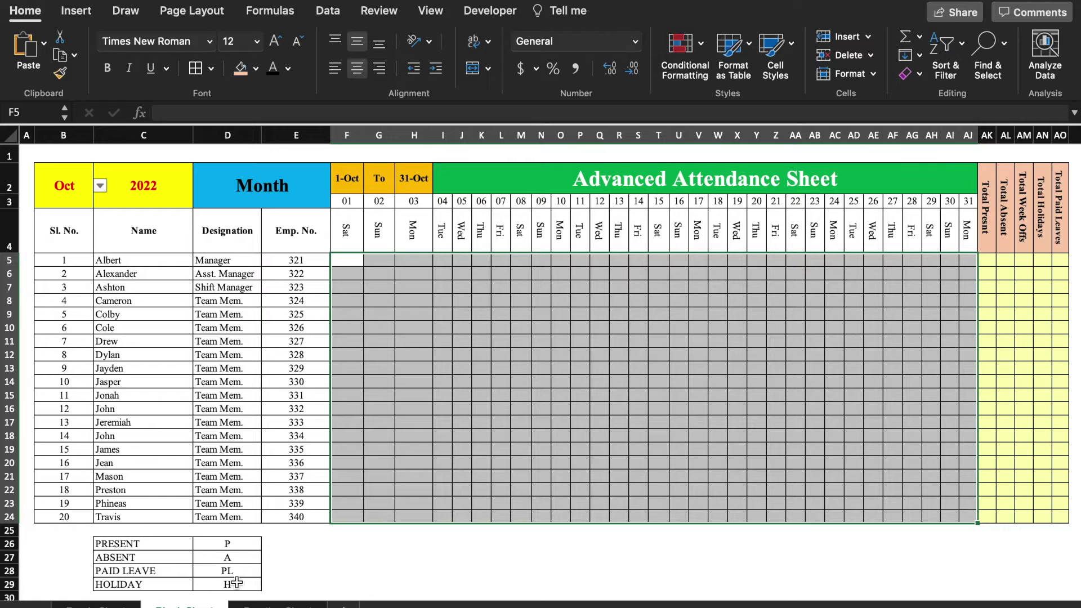
# Start another equal-to highlight rule on the attendance grid for cells containing H.
pyautogui.click(319, 93)
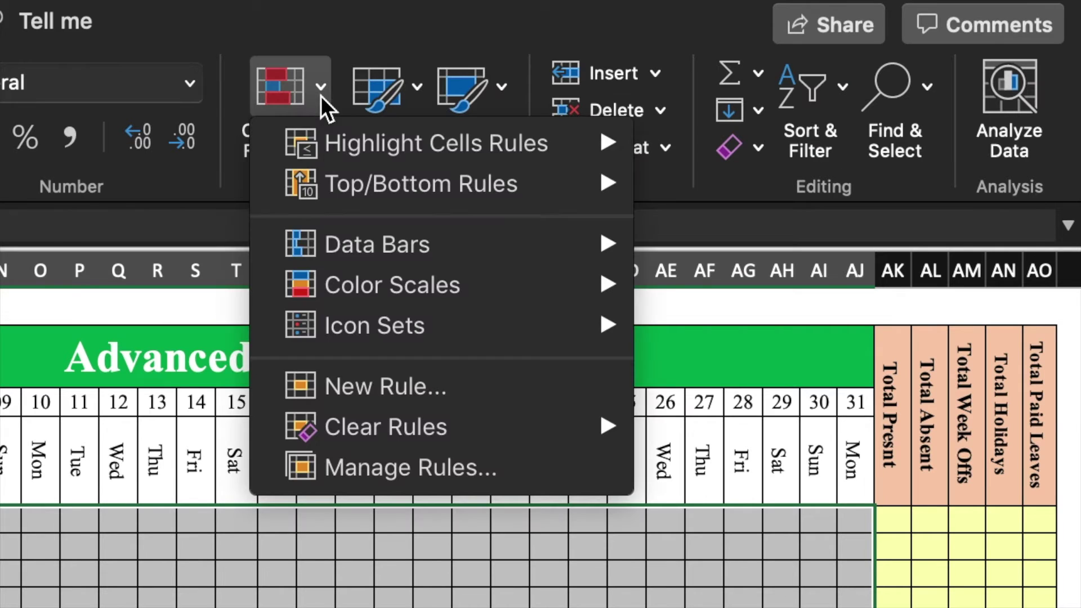
pyautogui.moveTo(383, 138)
pyautogui.click(748, 271)
pyautogui.write('H')
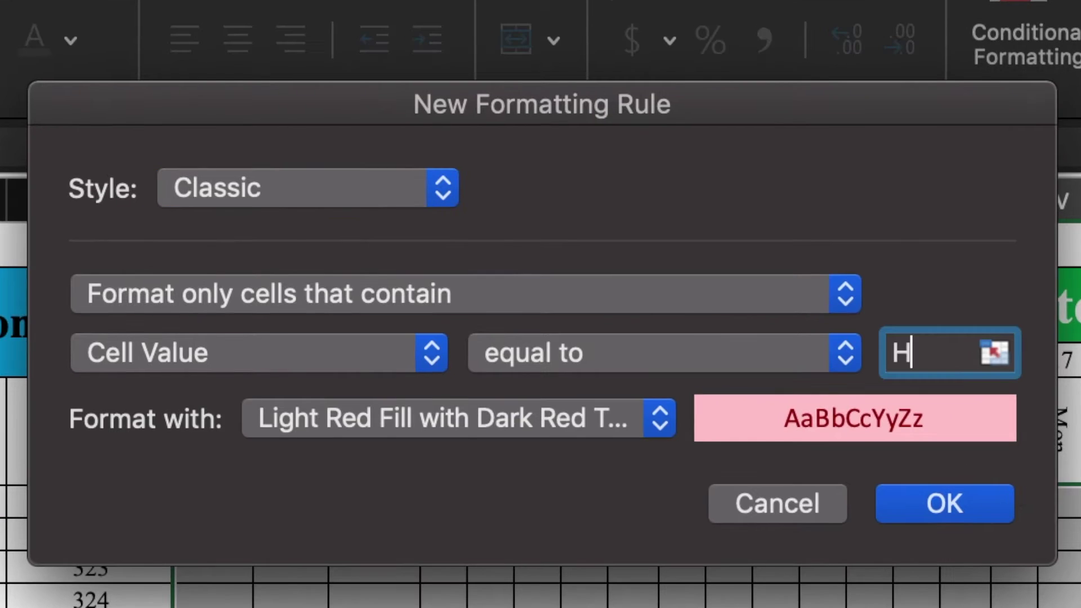
# Give the H rule a custom format with purple fill and yellow text, and apply the rule.
pyautogui.click(676, 424)
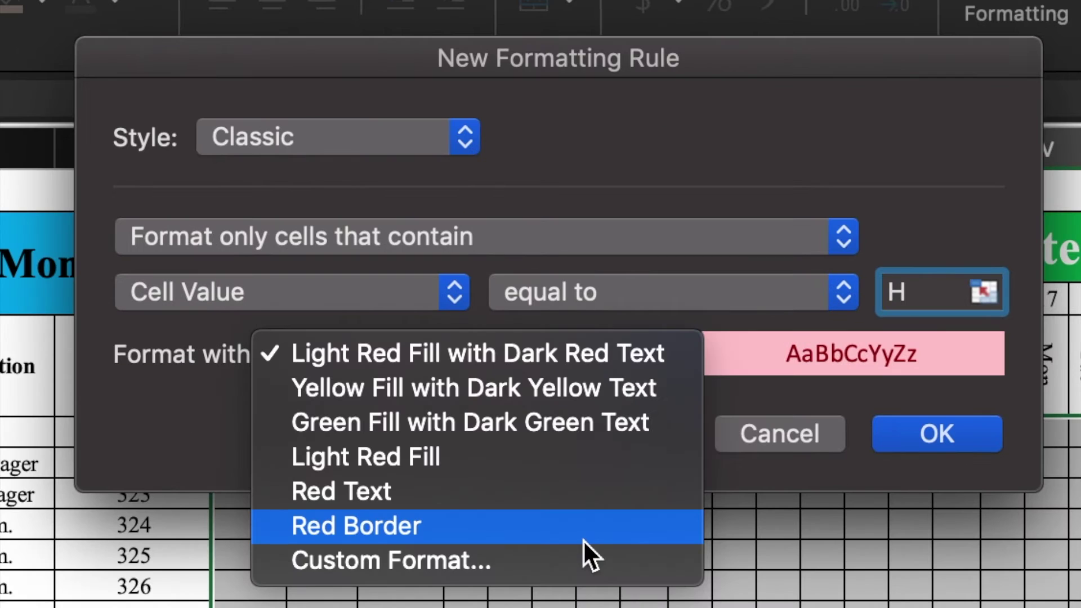
pyautogui.click(588, 557)
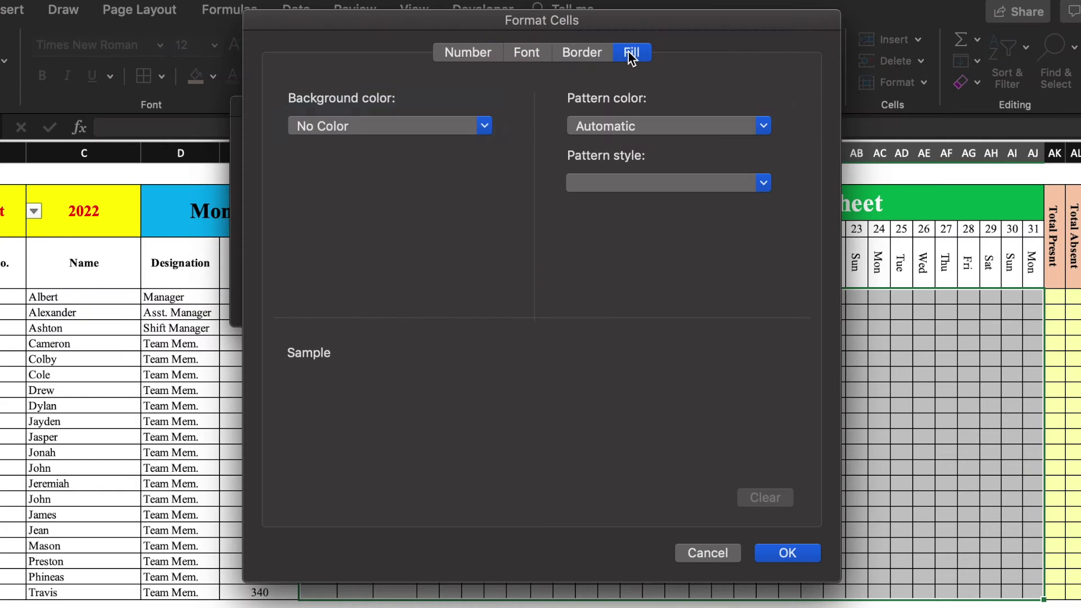
pyautogui.click(479, 127)
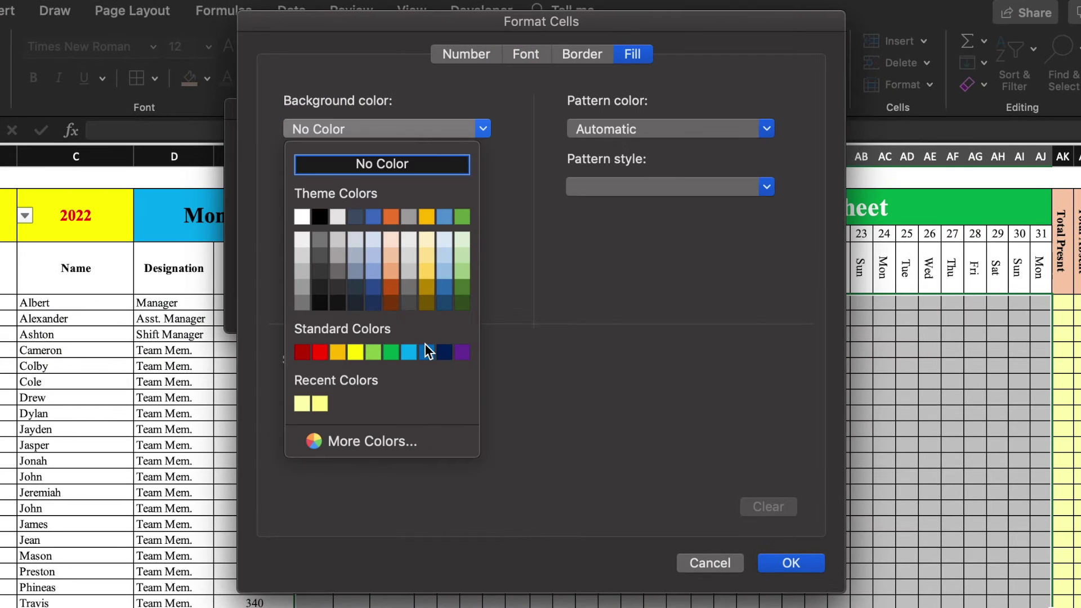
pyautogui.click(462, 352)
pyautogui.click(526, 54)
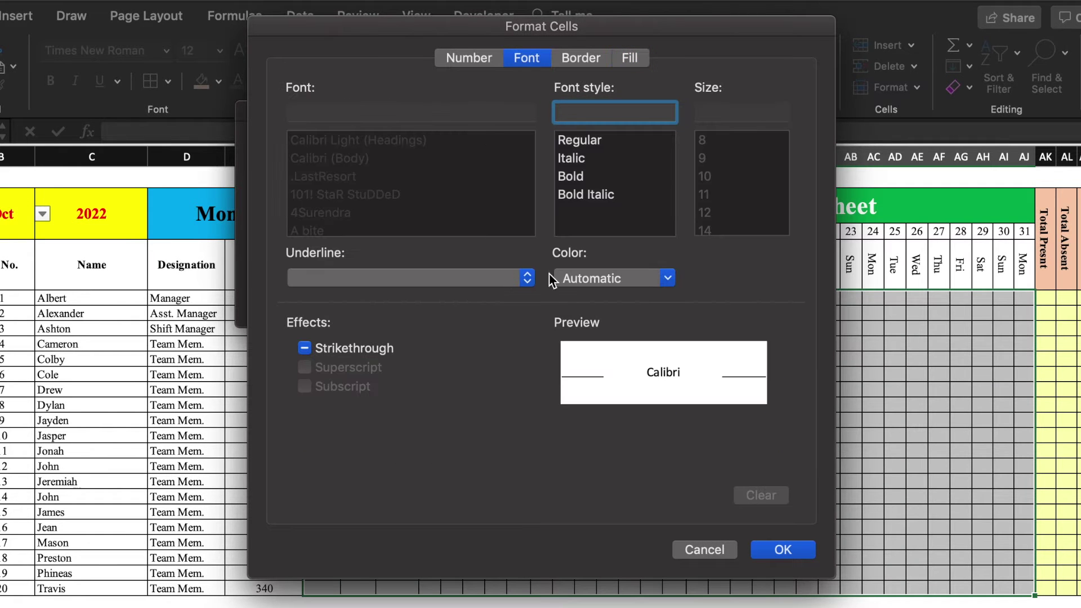
pyautogui.click(666, 280)
pyautogui.click(629, 57)
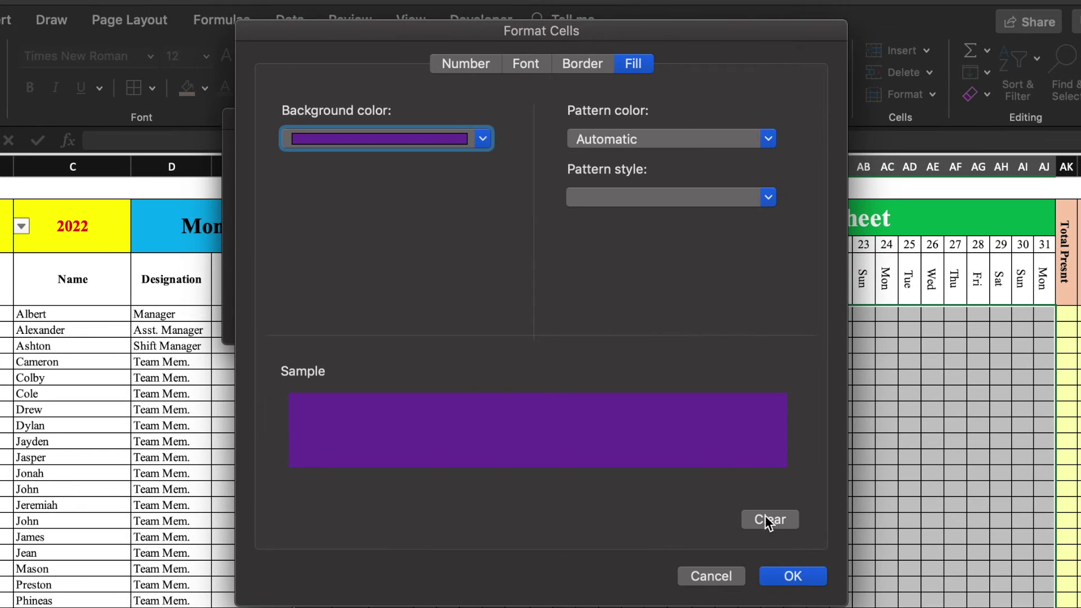
pyautogui.click(794, 575)
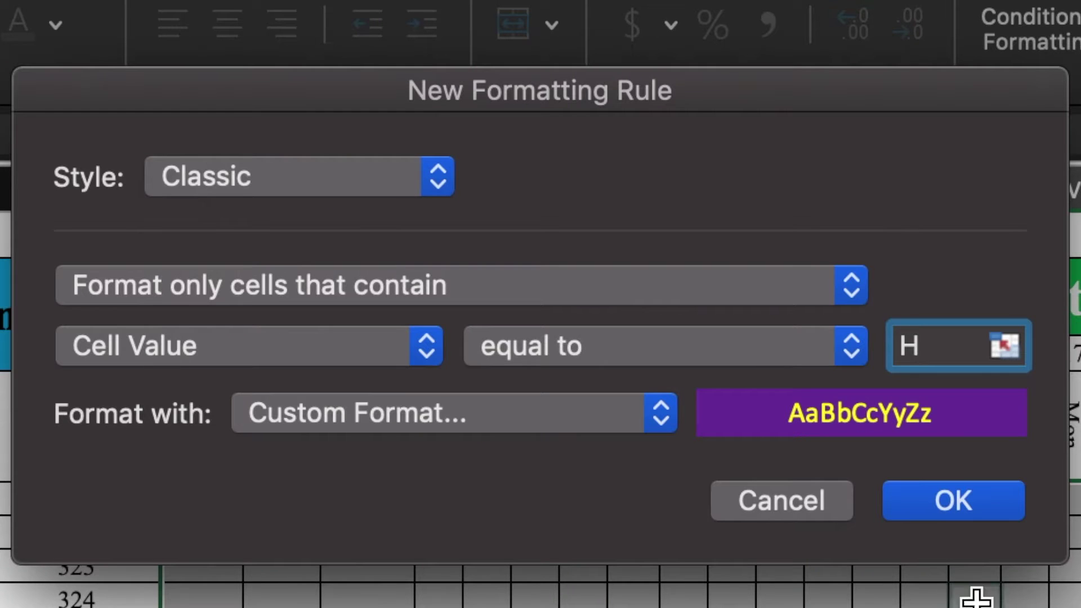
pyautogui.click(954, 500)
# Test the present and absent highlighting by entering p and then a in cell O8.
pyautogui.click(565, 305)
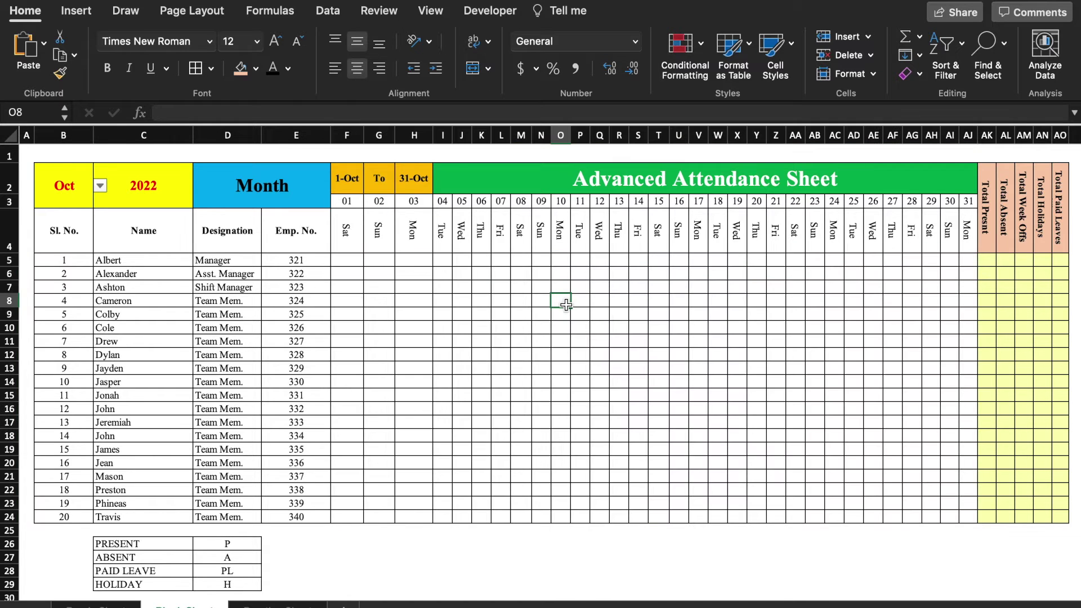
pyautogui.write('p')
pyautogui.press('Return')
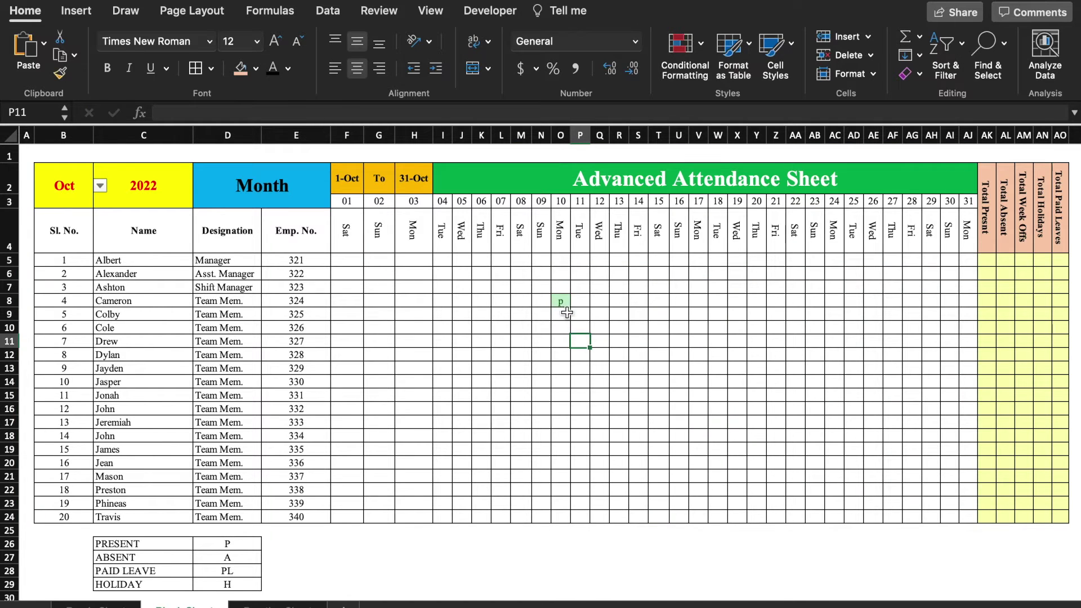
pyautogui.click(562, 304)
pyautogui.write('a')
pyautogui.press('Return')
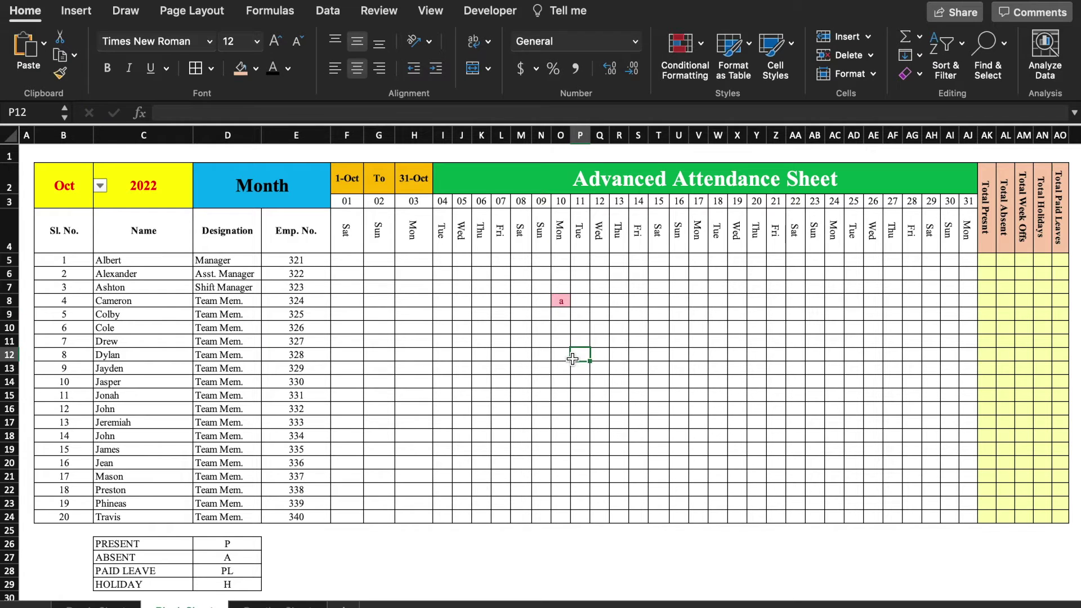
# Test the paid leave and holiday highlighting by entering pl and then h in O8, and clear the cell.
pyautogui.click(561, 301)
pyautogui.write('pl')
pyautogui.press('Return')
pyautogui.click(563, 304)
pyautogui.write('h')
pyautogui.click(600, 341)
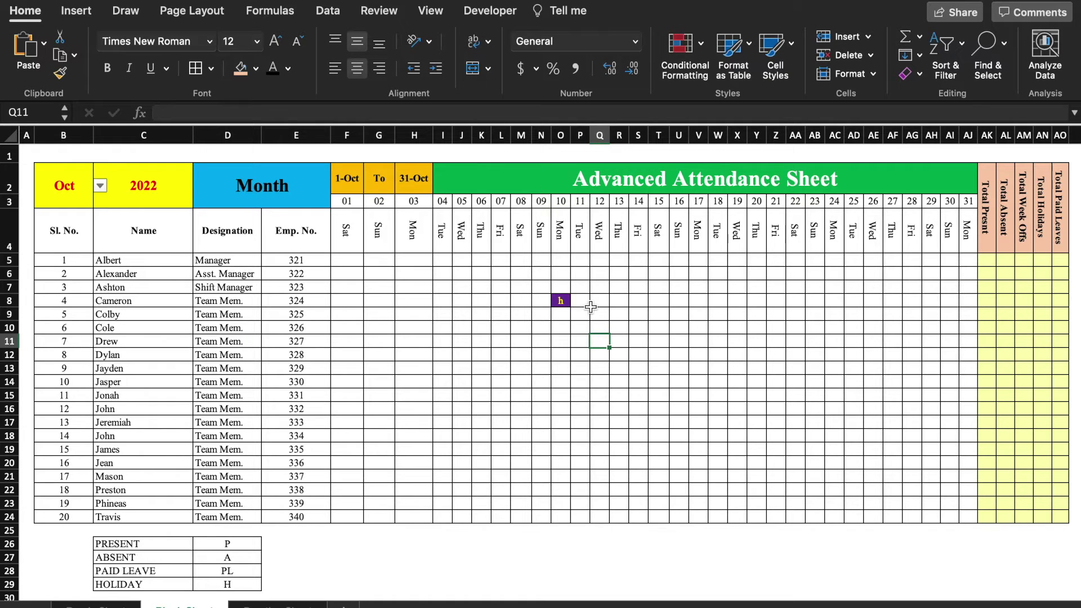
pyautogui.click(560, 301)
pyautogui.press('Delete')
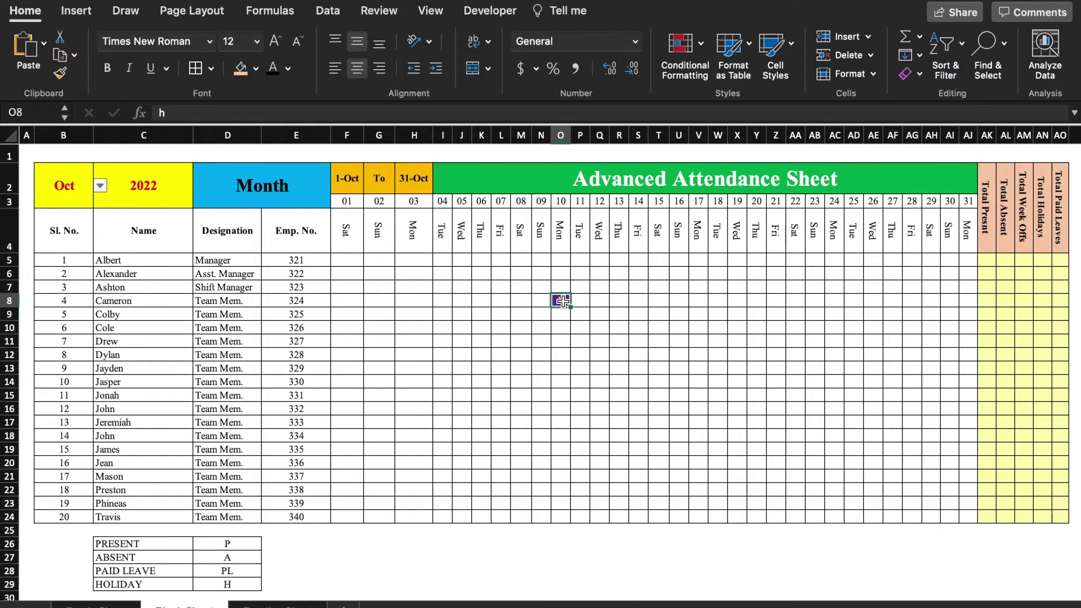
# Enter a formula in AK5 for the first employee's Total Present, counting P across F5:AJ5 with COUNTIF.
pyautogui.hscroll(3, 627, 595)
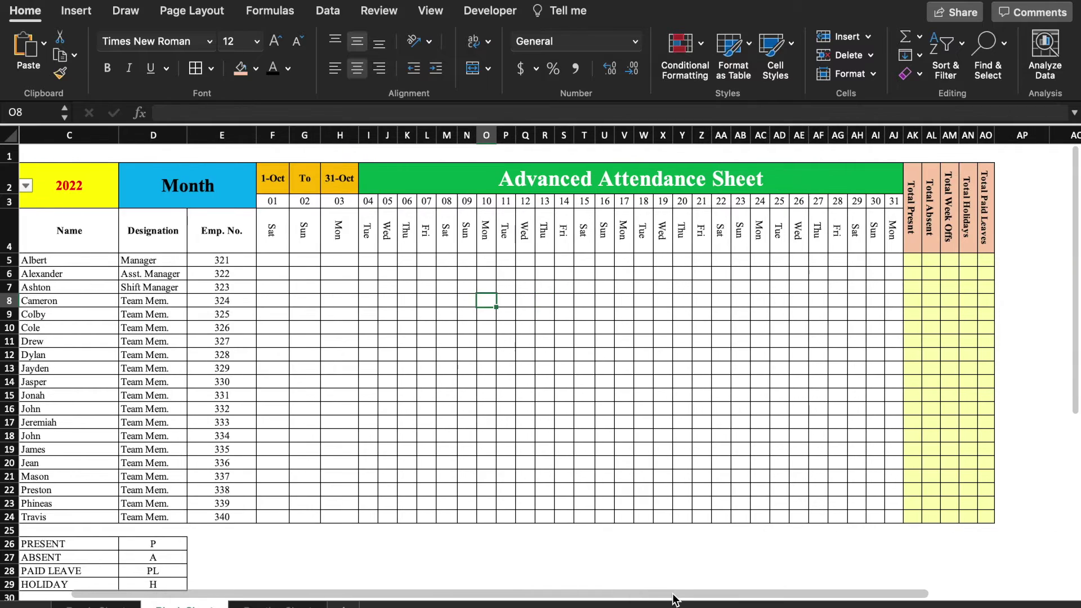
pyautogui.click(913, 260)
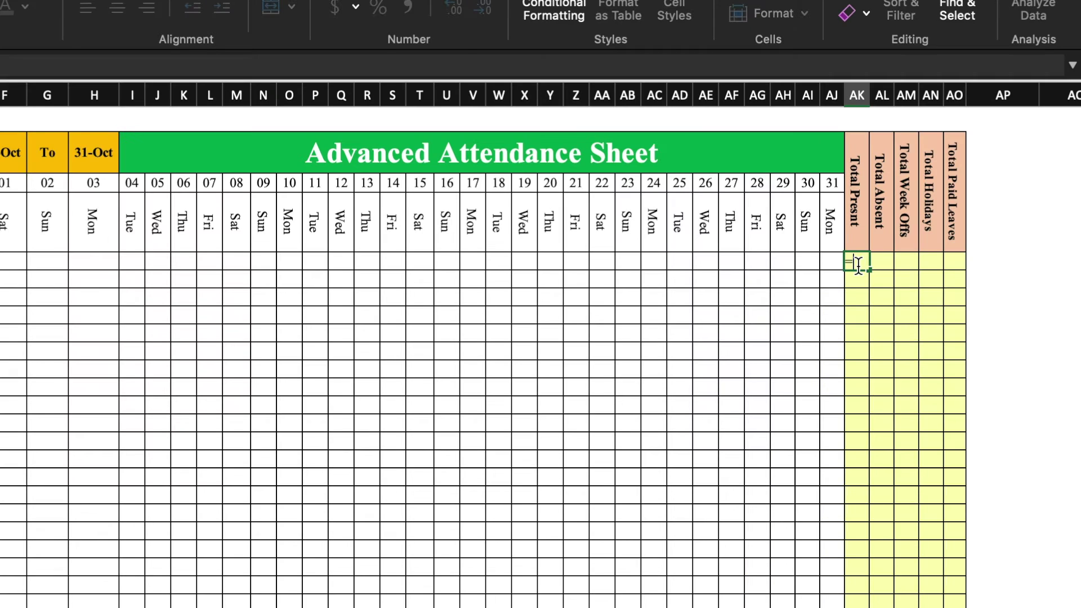
pyautogui.write('=count')
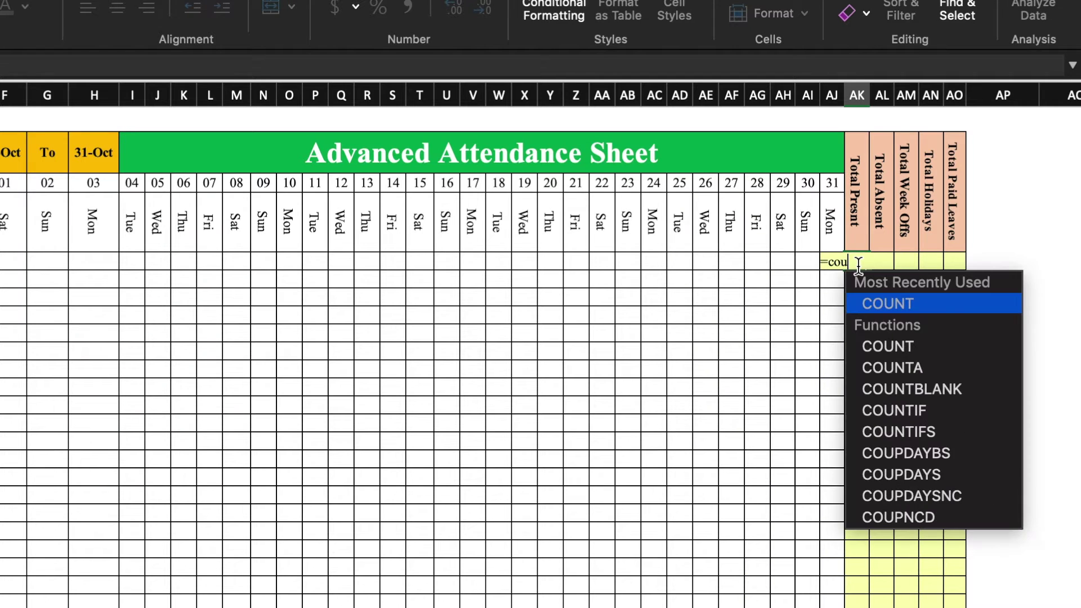
pyautogui.write('if(')
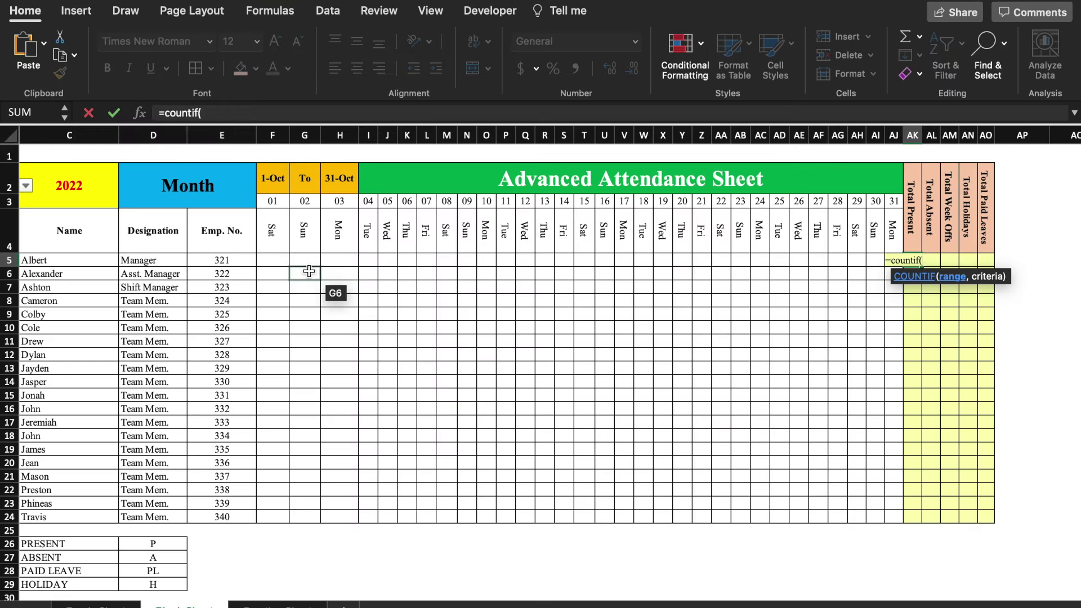
pyautogui.moveTo(273, 259); pyautogui.dragTo(895, 260)
pyautogui.write(',')
pyautogui.write('"P")')
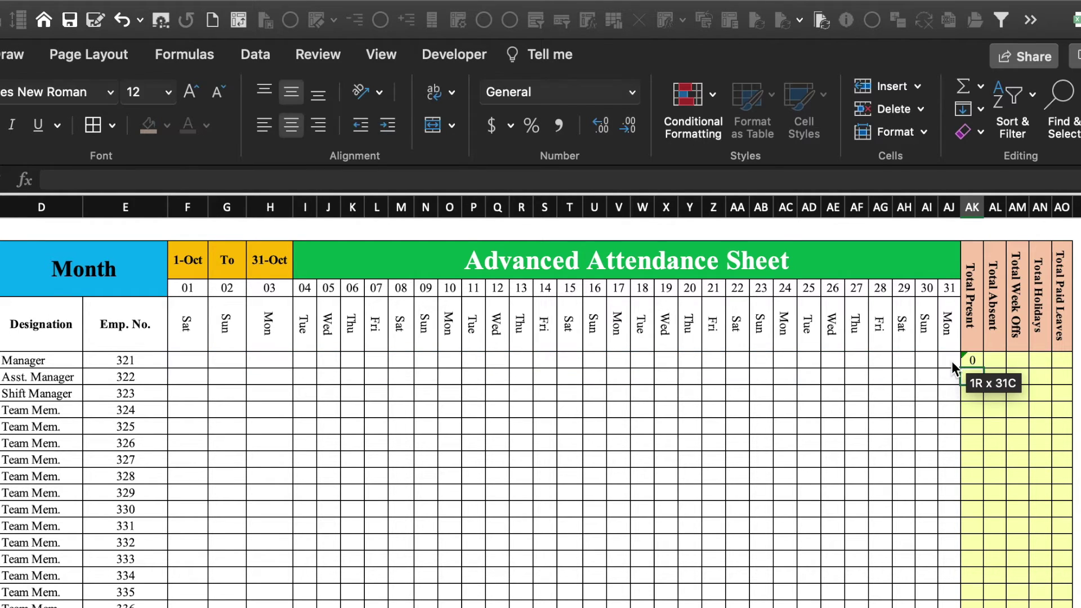
pyautogui.click(1078, 397)
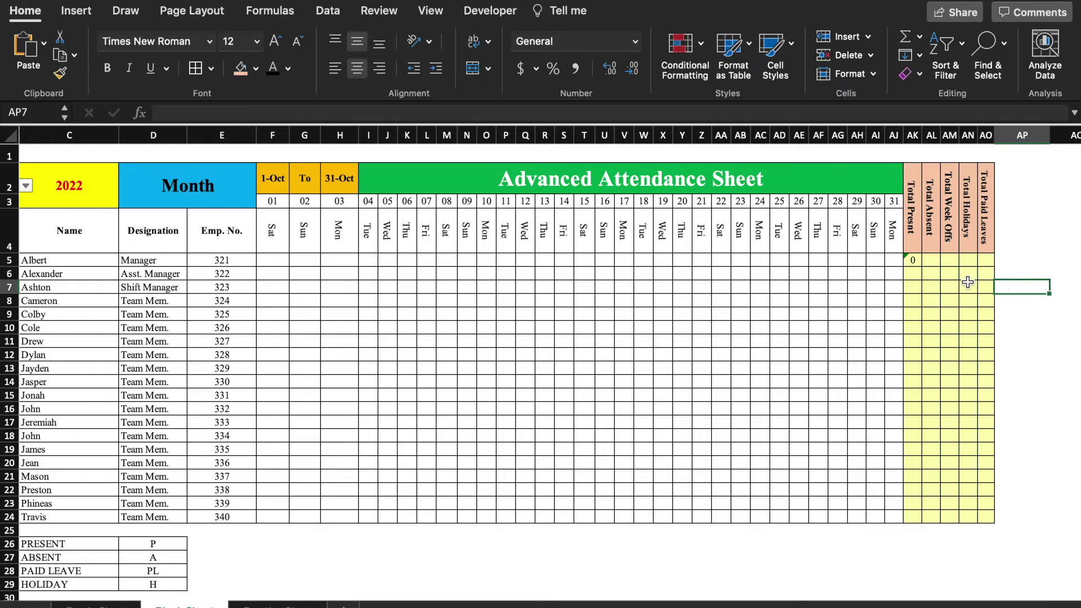
# Resolve the error flag on the AK5 formula by updating the formula to include the adjacent cells.
pyautogui.click(911, 260)
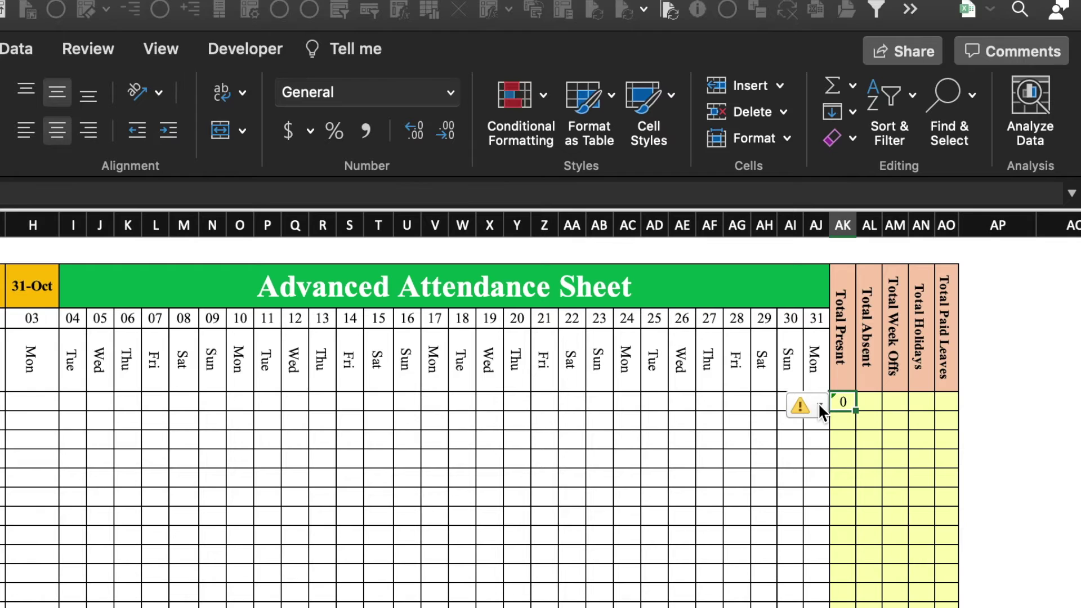
pyautogui.click(896, 264)
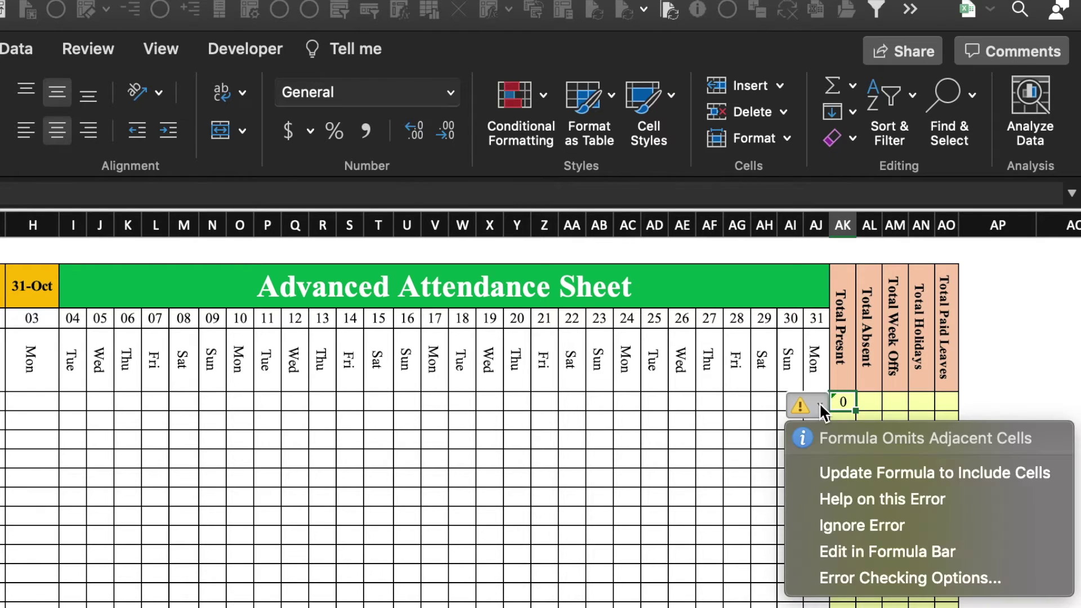
pyautogui.click(869, 476)
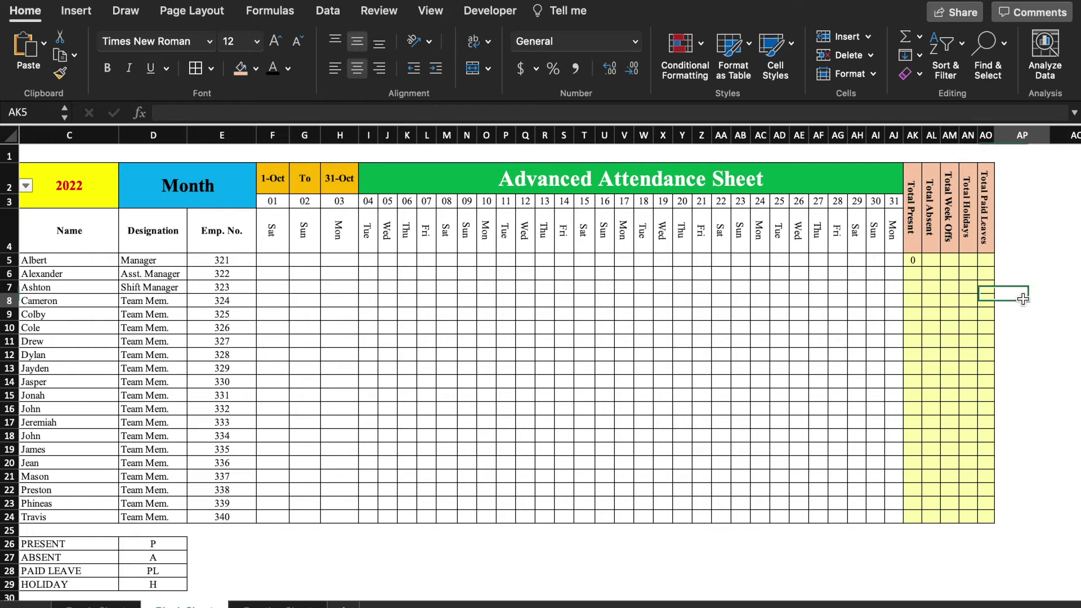
pyautogui.click(997, 457)
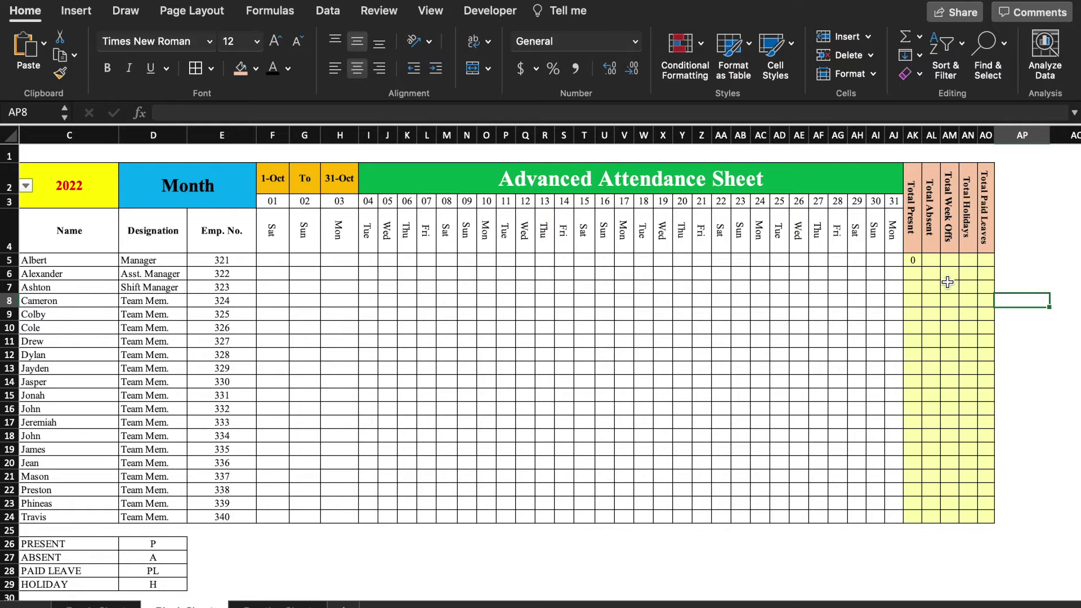
# Enter =COUNTIF(F5:AJ5,"A") in AL5 to total the first employee's absences.
pyautogui.click(934, 260)
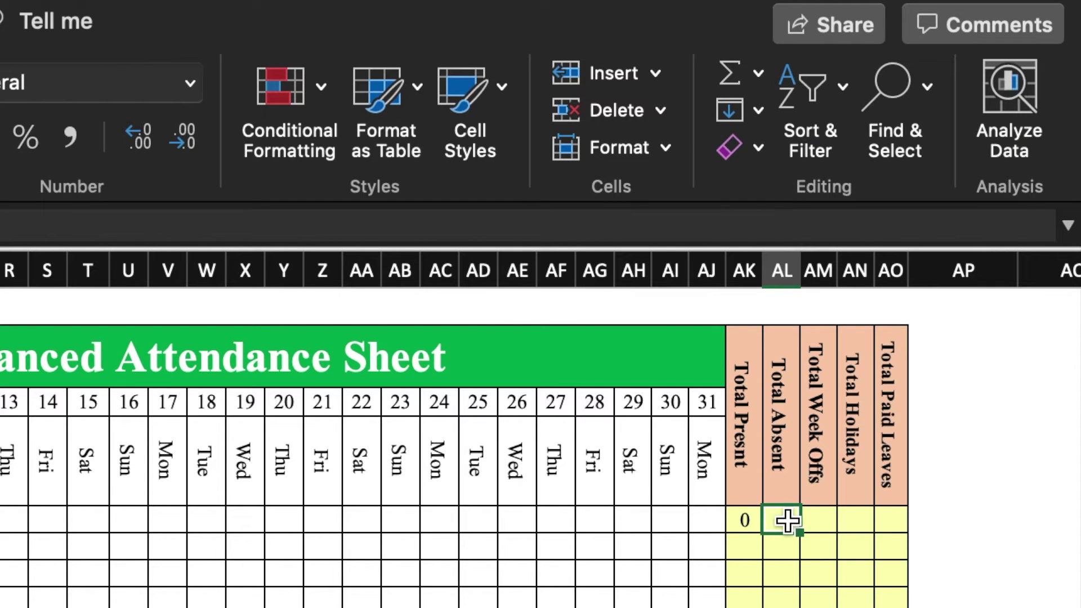
pyautogui.write('=countif')
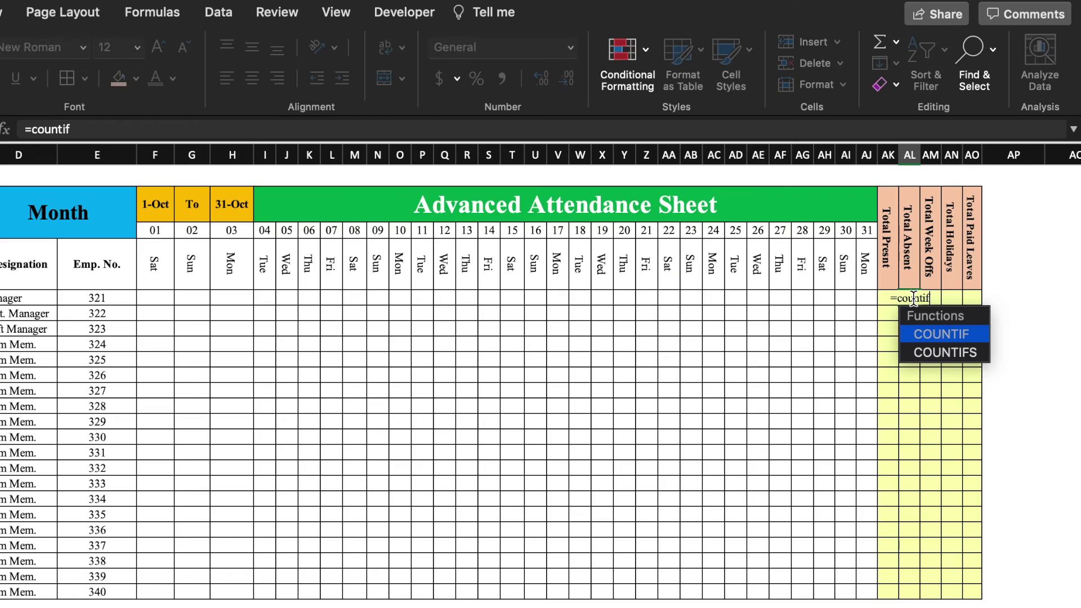
pyautogui.write('(')
pyautogui.moveTo(155, 297); pyautogui.dragTo(310, 301)
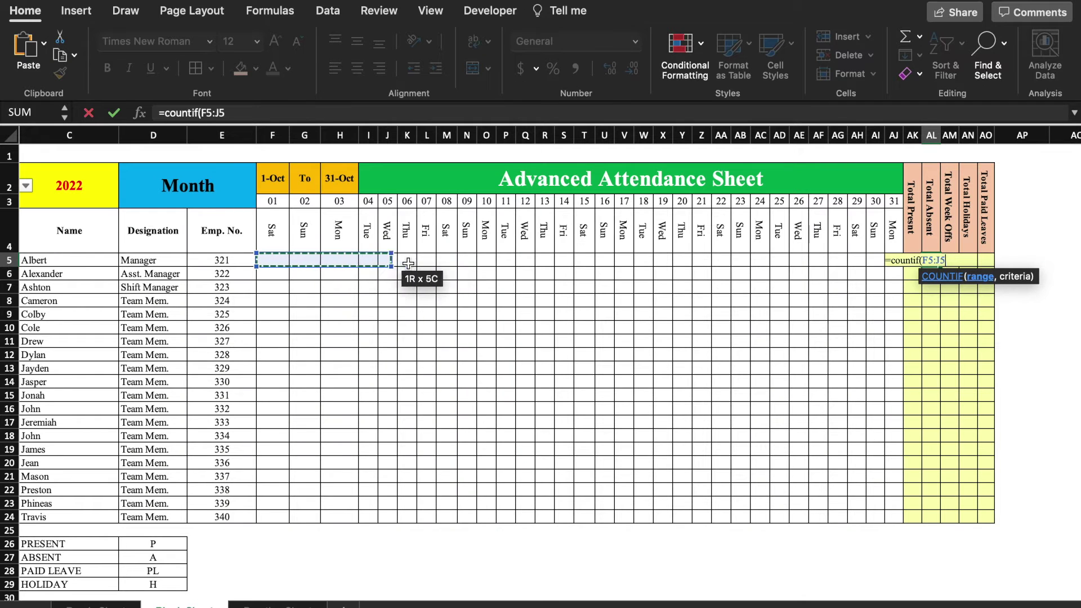
pyautogui.moveTo(408, 263); pyautogui.dragTo(897, 263)
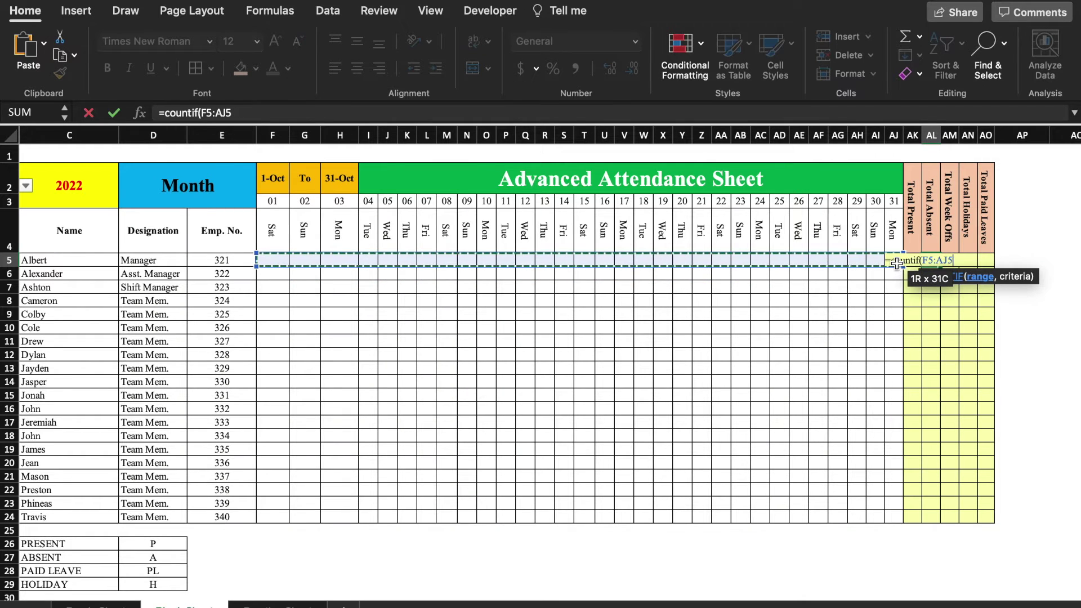
pyautogui.write(',')
pyautogui.write('"')
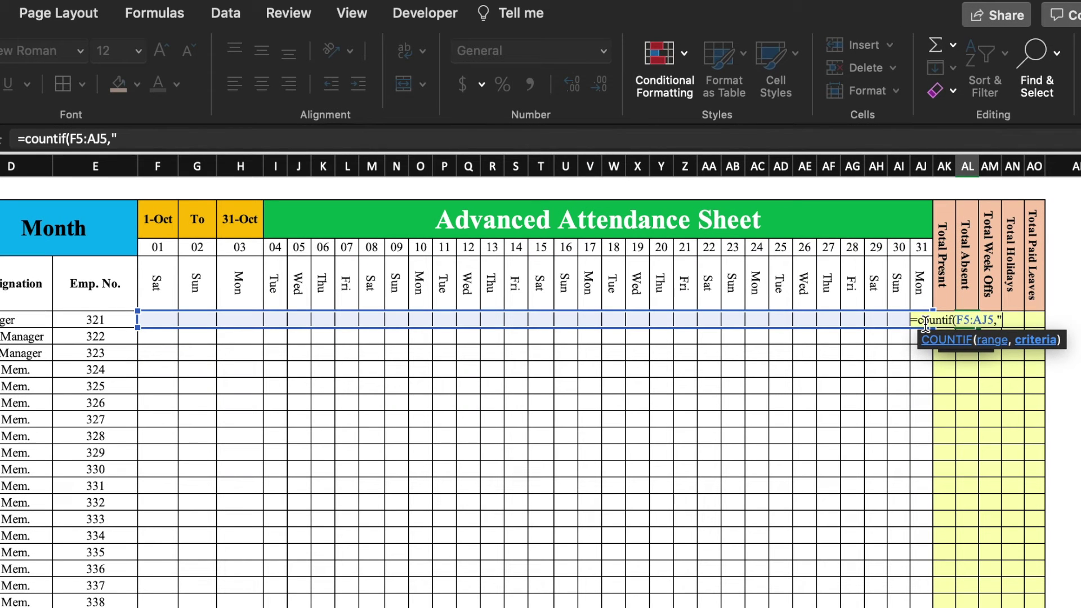
pyautogui.write('A")')
pyautogui.press('Return')
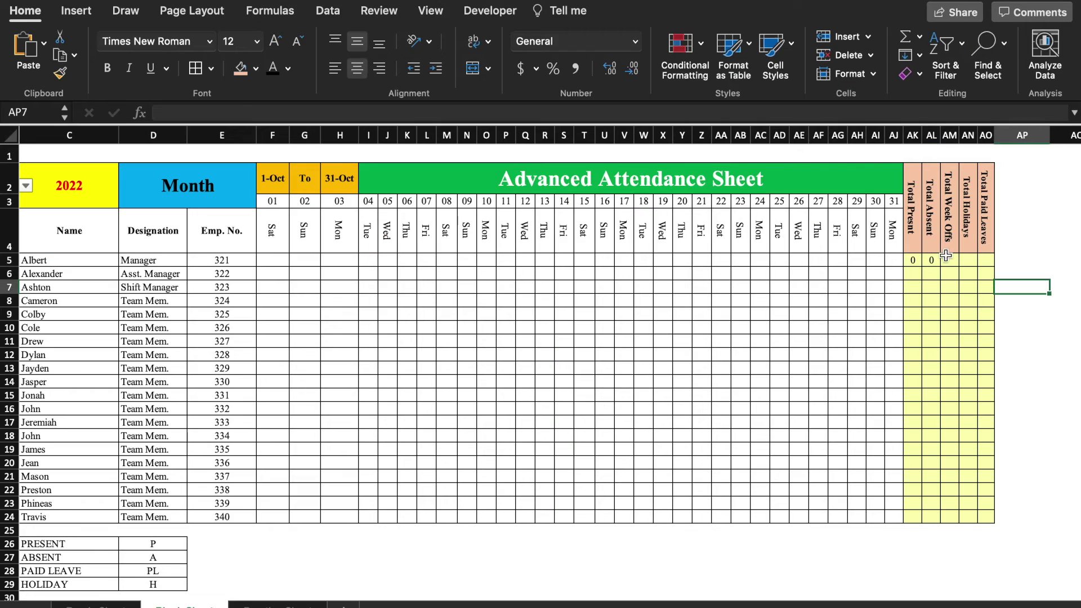
# Begin the Total Week Offs formula in AM5 with a COUNTIF of "Sat" over the weekday row F4:AJ4.
pyautogui.click(946, 257)
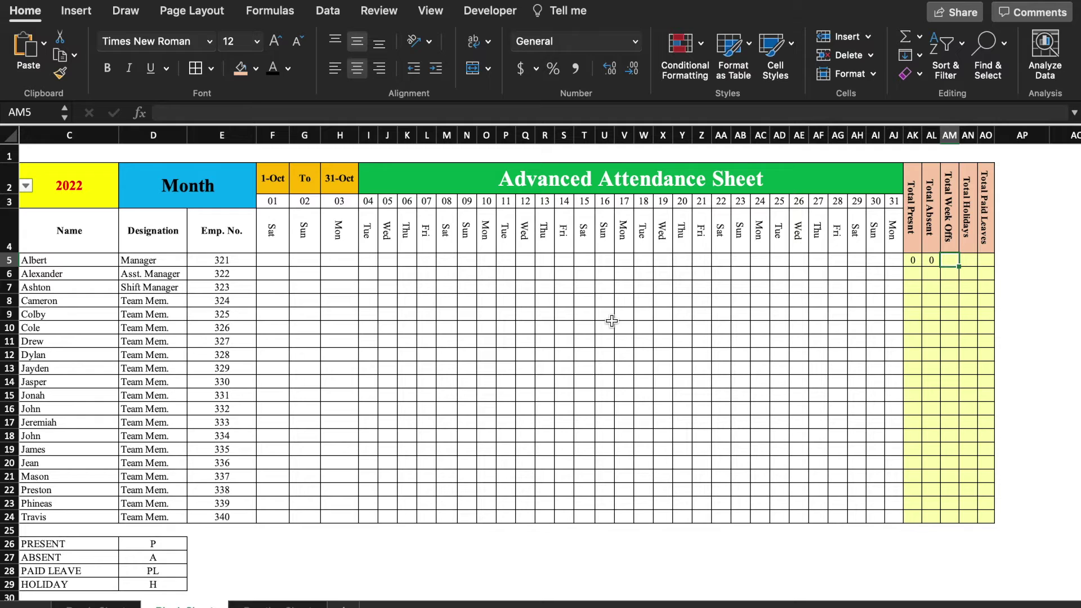
pyautogui.write('=countif')
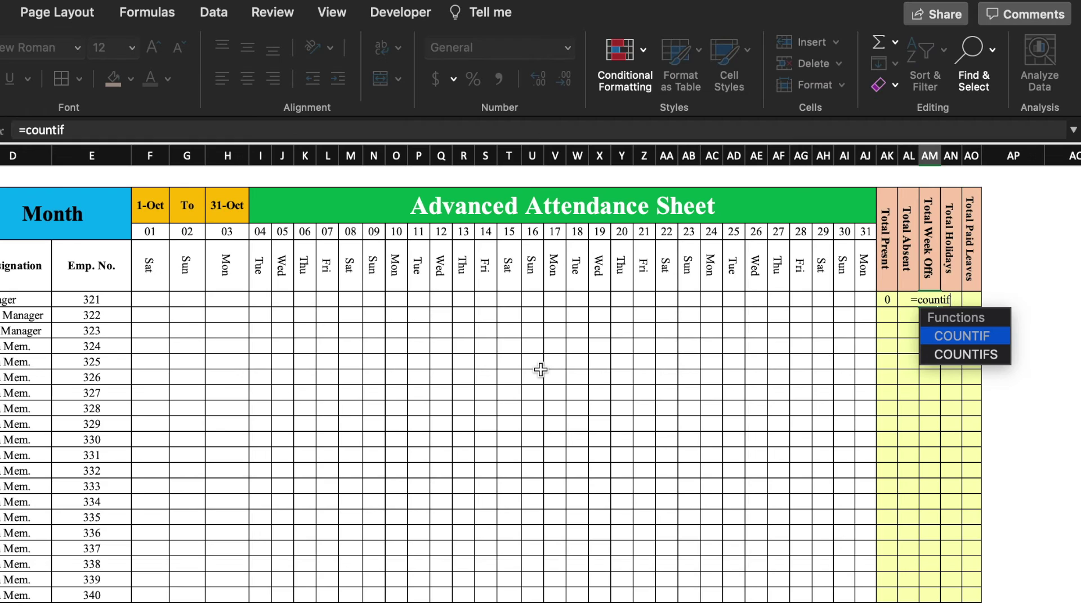
pyautogui.write('(')
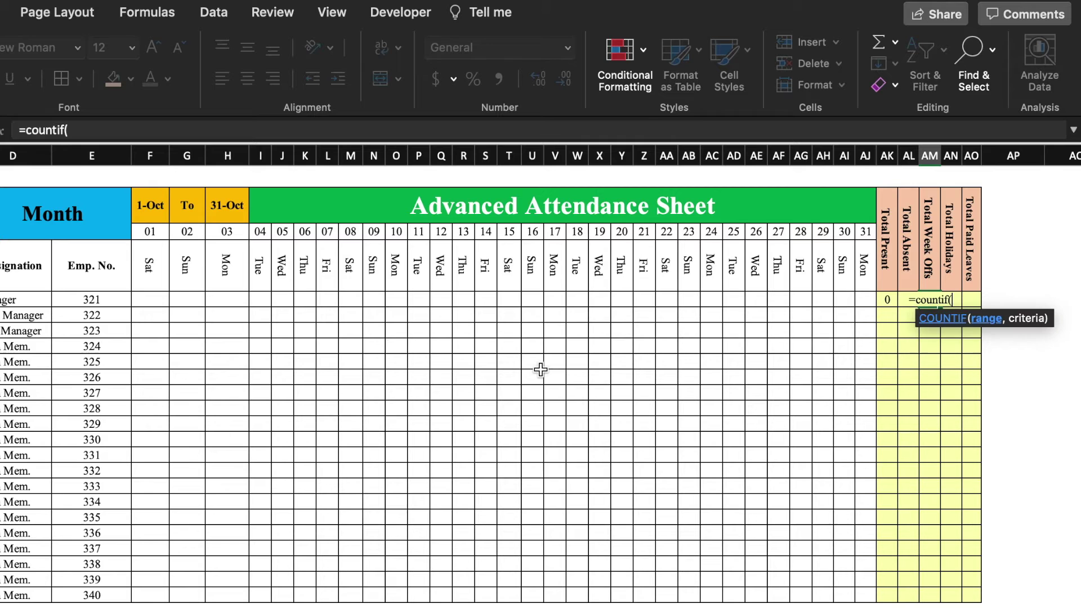
pyautogui.click(150, 266)
pyautogui.moveTo(150, 265); pyautogui.dragTo(842, 270)
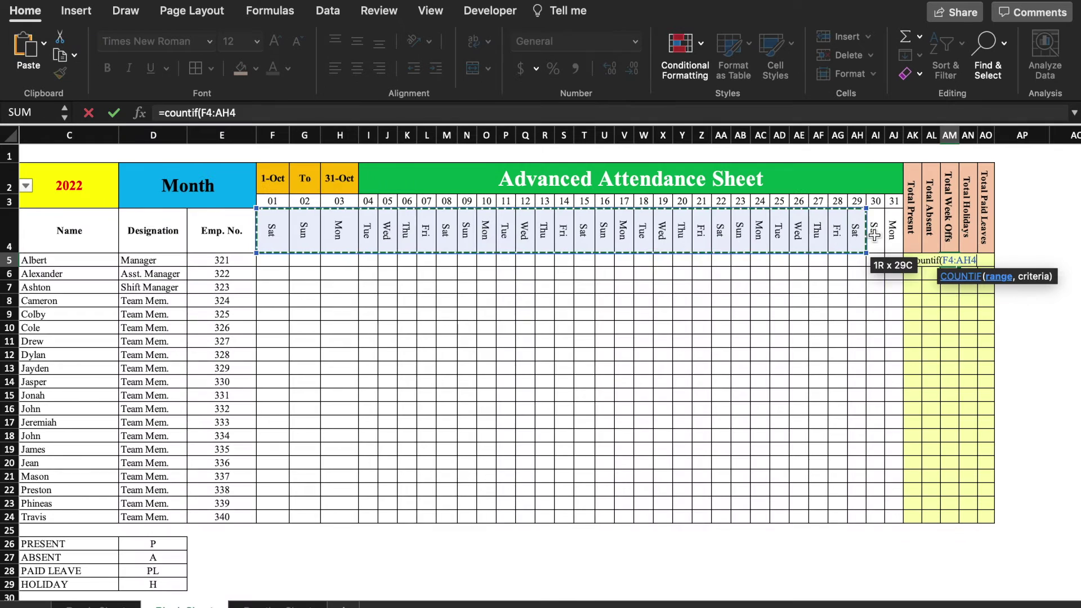
pyautogui.moveTo(874, 235); pyautogui.dragTo(888, 239)
pyautogui.write(',')
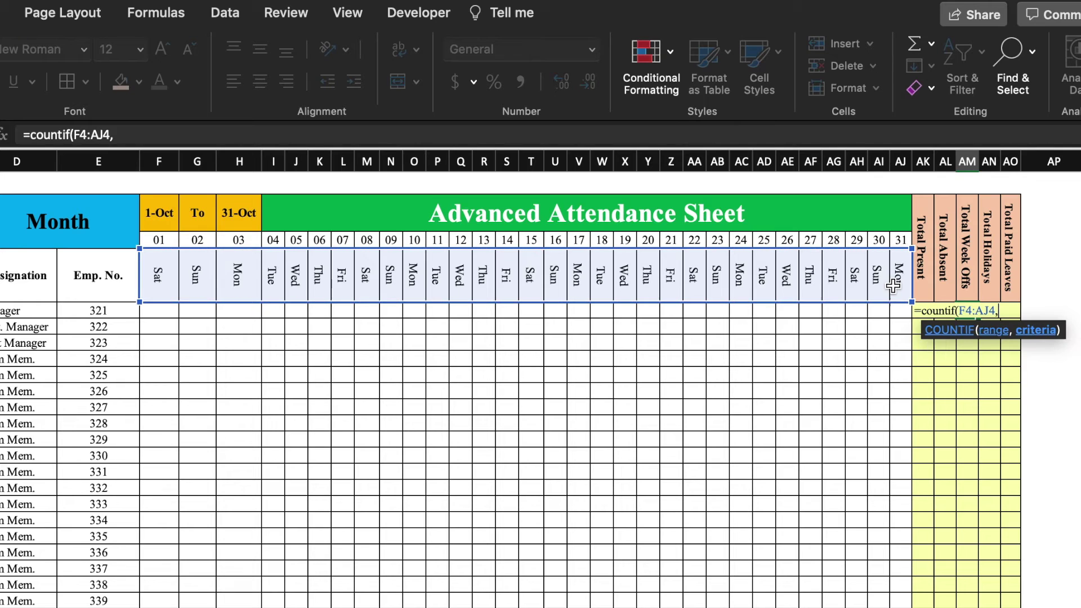
pyautogui.write('"')
pyautogui.write('Sat"')
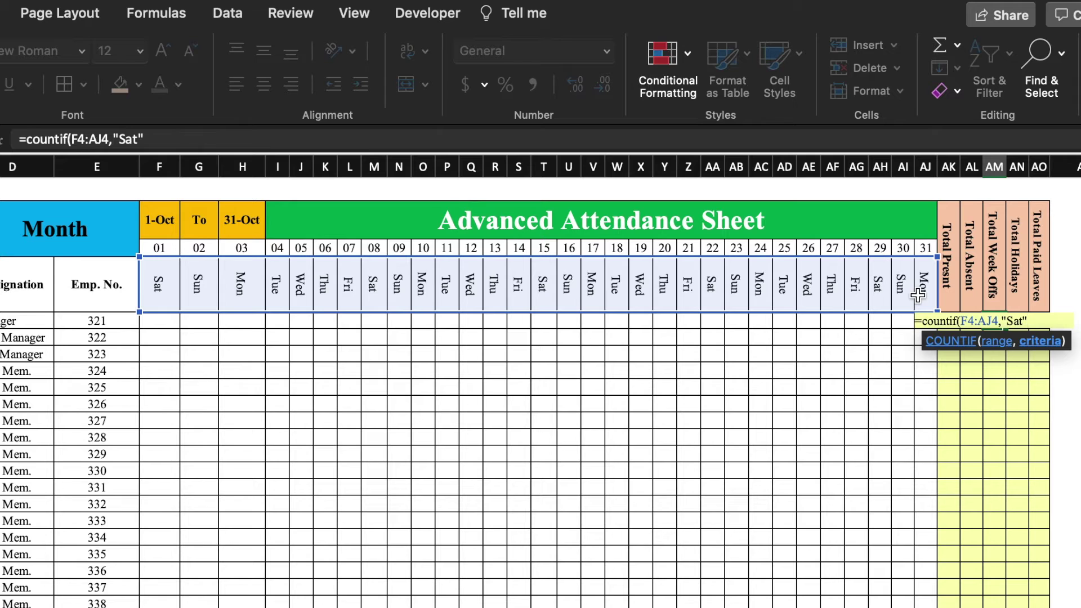
pyautogui.write(')')
# Add a second COUNTIF of "Sun" over F4:AJ4 to the week-offs formula in AM5 and commit it.
pyautogui.write('+')
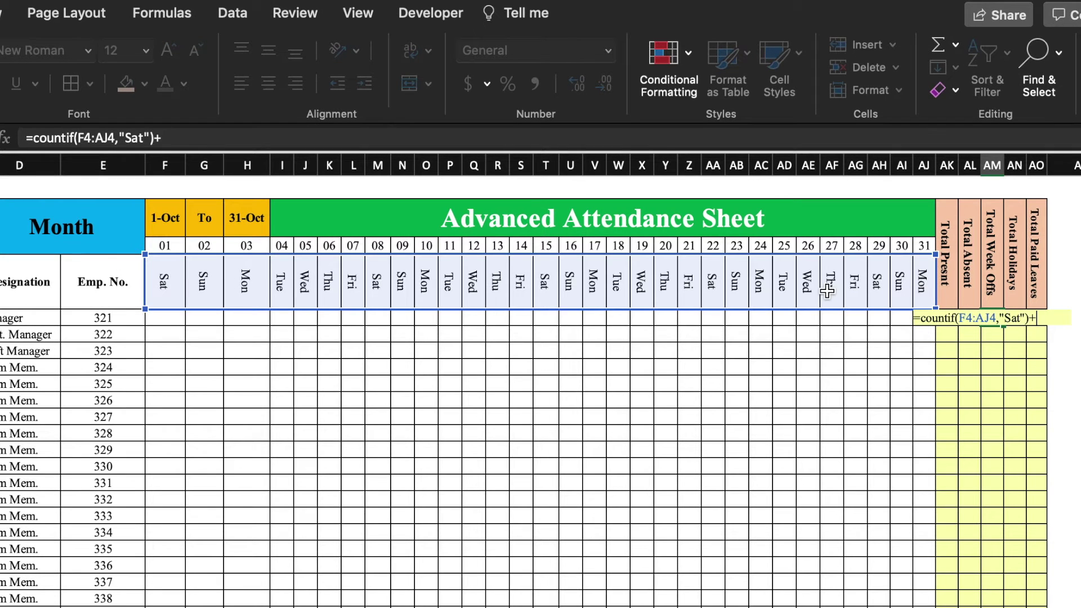
pyautogui.write('countif')
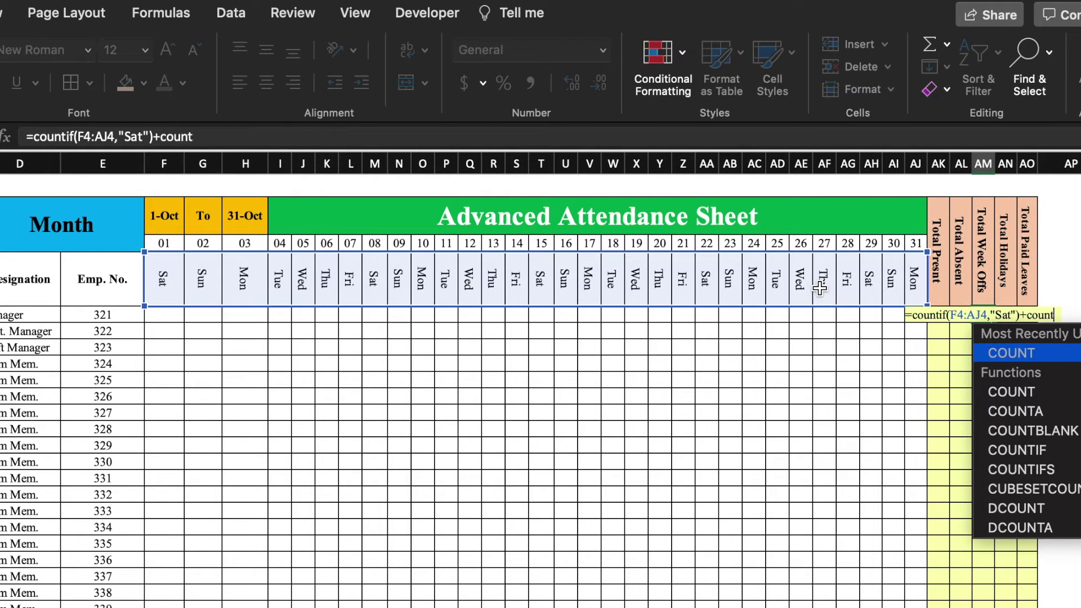
pyautogui.write('(')
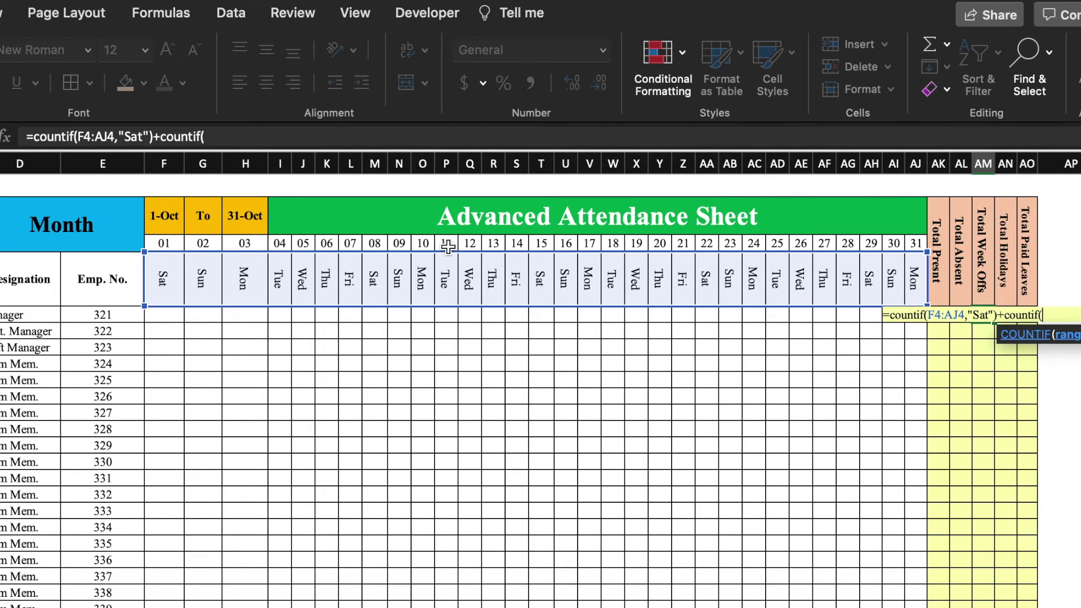
pyautogui.click(164, 279)
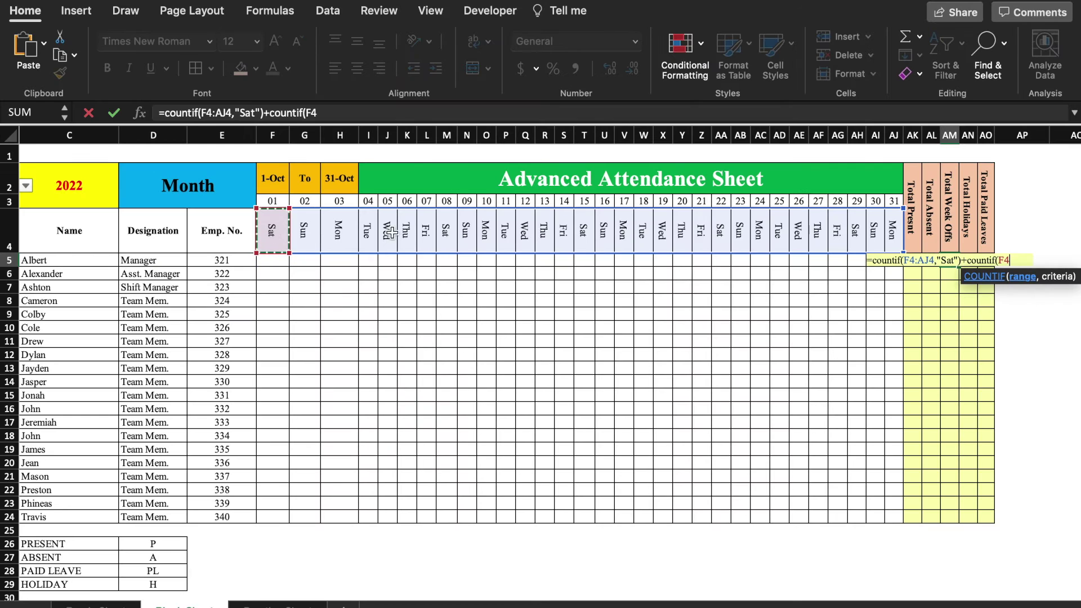
pyautogui.moveTo(391, 232); pyautogui.dragTo(895, 236)
pyautogui.write(',')
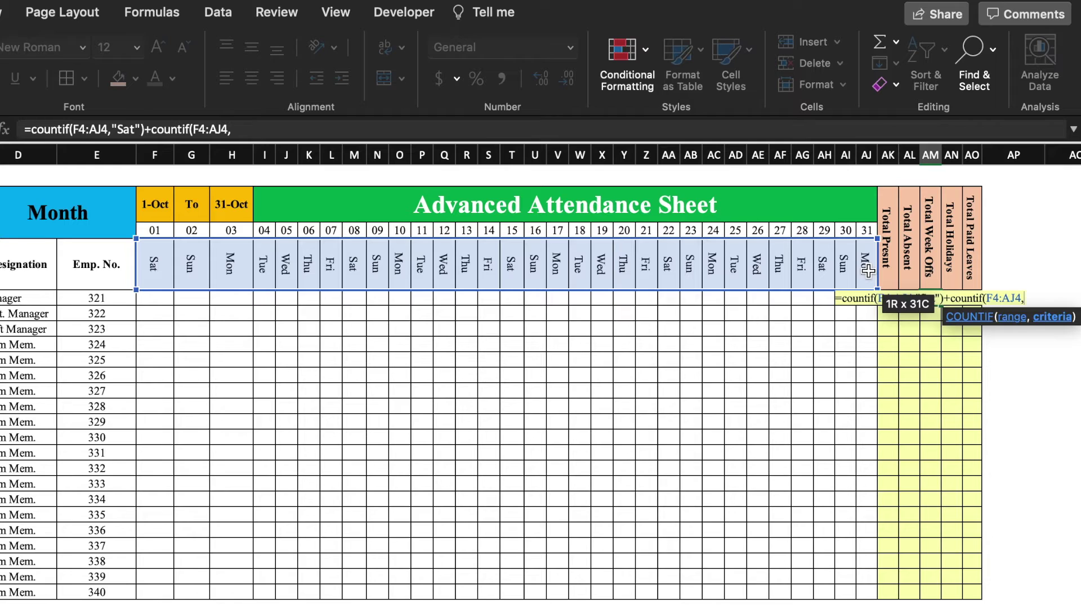
pyautogui.write('"')
pyautogui.write('Su')
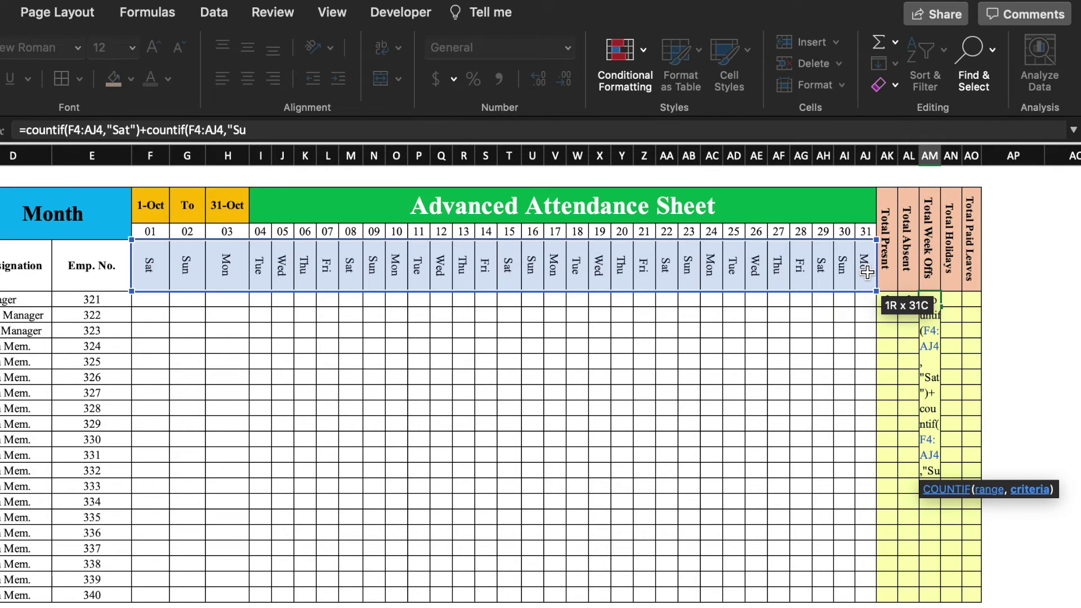
pyautogui.write('n')
pyautogui.write('")')
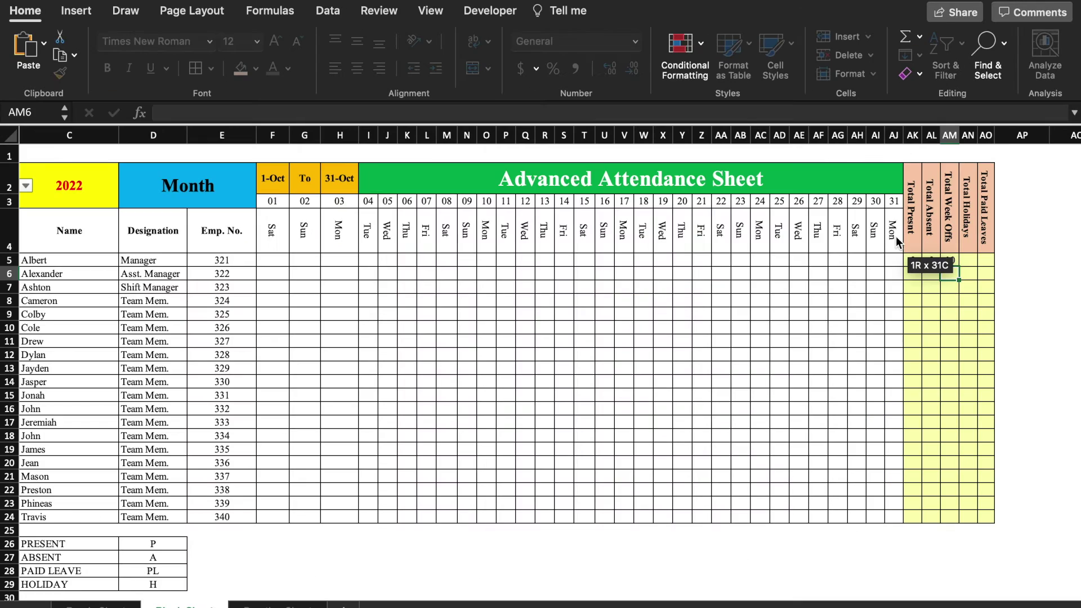
pyautogui.press('Return')
pyautogui.click(1012, 266)
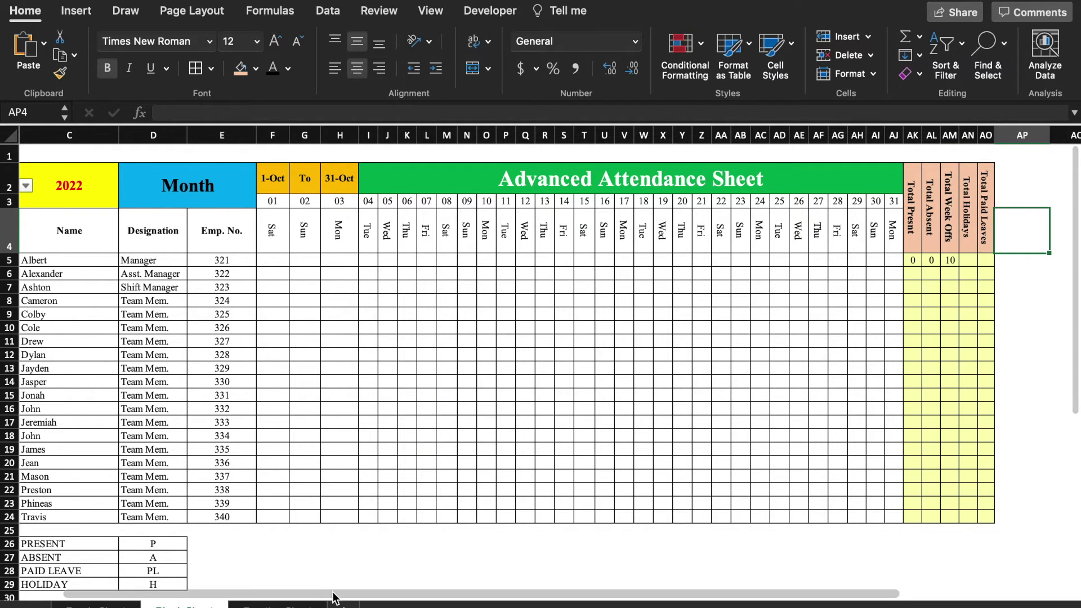
# Switch the sheet's month in B2 to Feb to test the week-offs total.
pyautogui.hscroll(-3, 332, 596)
pyautogui.click(84, 186)
pyautogui.click(100, 186)
pyautogui.click(53, 212)
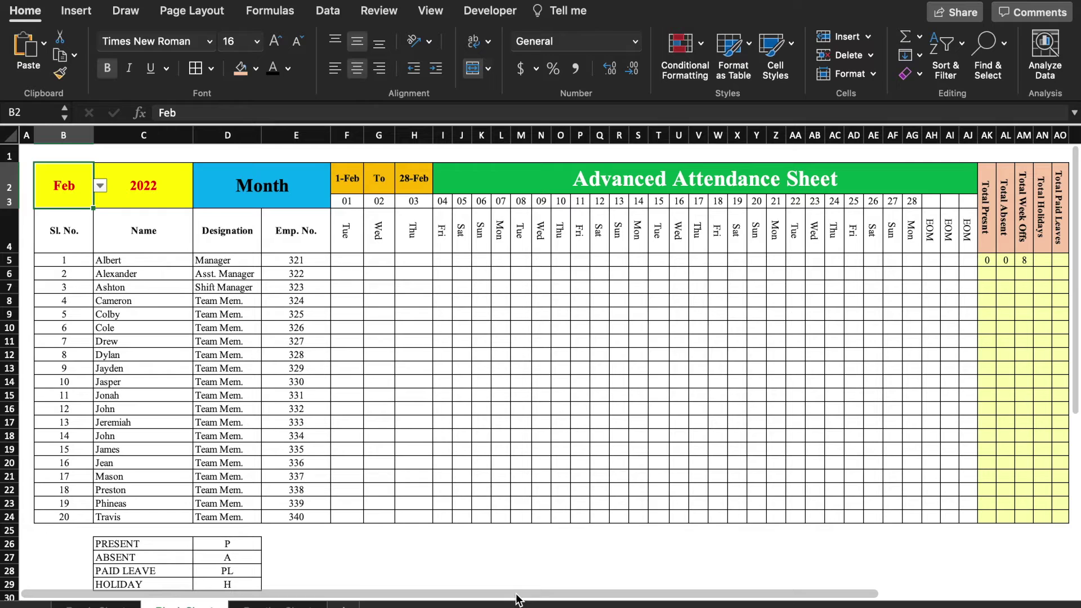
# Enter =COUNTIF(E5:AJ5,"H") in AN5 to total the first employee's holidays.
pyautogui.hscroll(2, 771, 388)
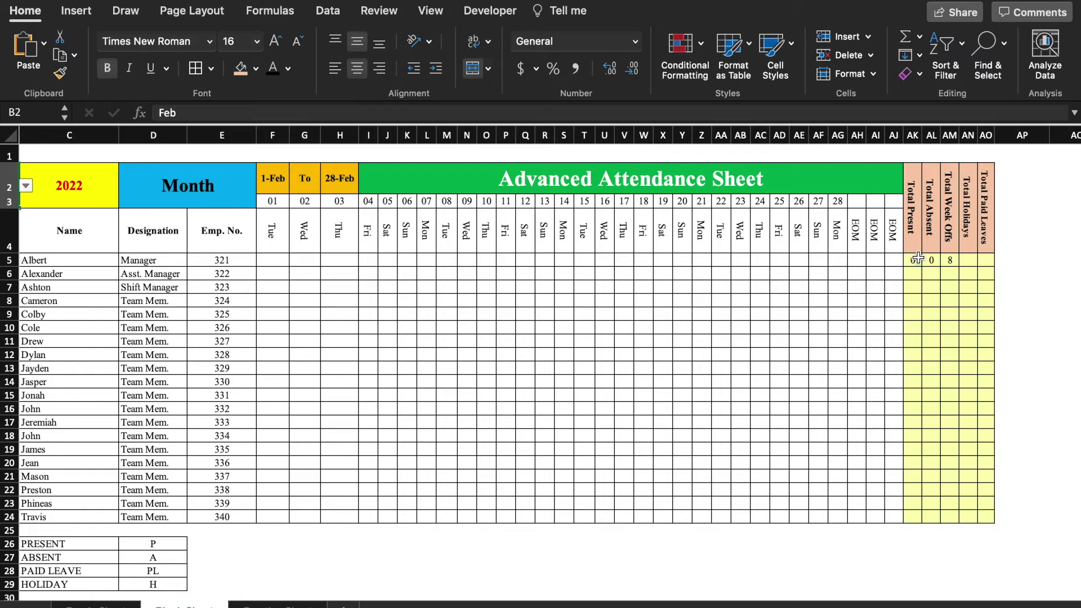
pyautogui.click(969, 258)
pyautogui.write('=countif(')
pyautogui.moveTo(264, 259); pyautogui.dragTo(897, 259)
pyautogui.write(',"H")')
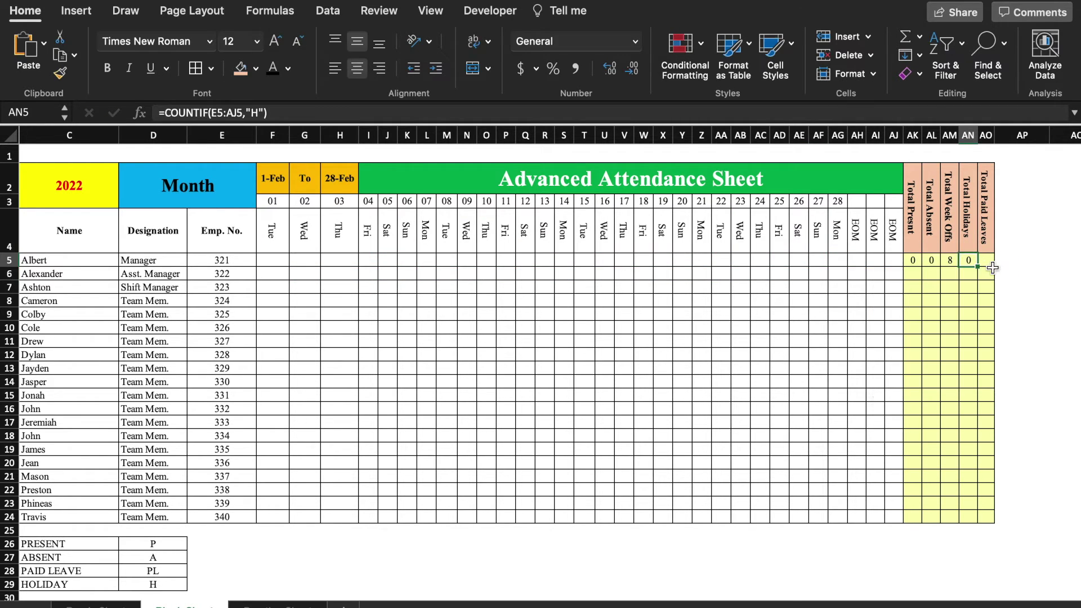
pyautogui.press('Tab')
# Enter =COUNTIF(F5:AJ5,"PL") in AO5 to total the first employee's paid leaves.
pyautogui.write('=countif(')
pyautogui.moveTo(264, 260); pyautogui.dragTo(897, 260)
pyautogui.write(',')
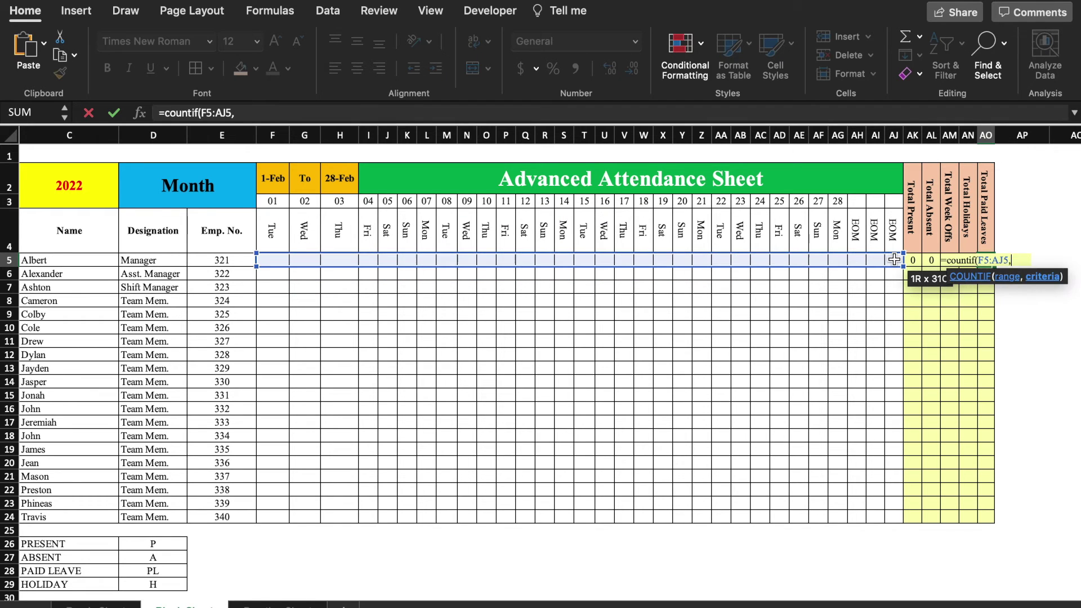
pyautogui.write('"PL")')
pyautogui.click(1021, 300)
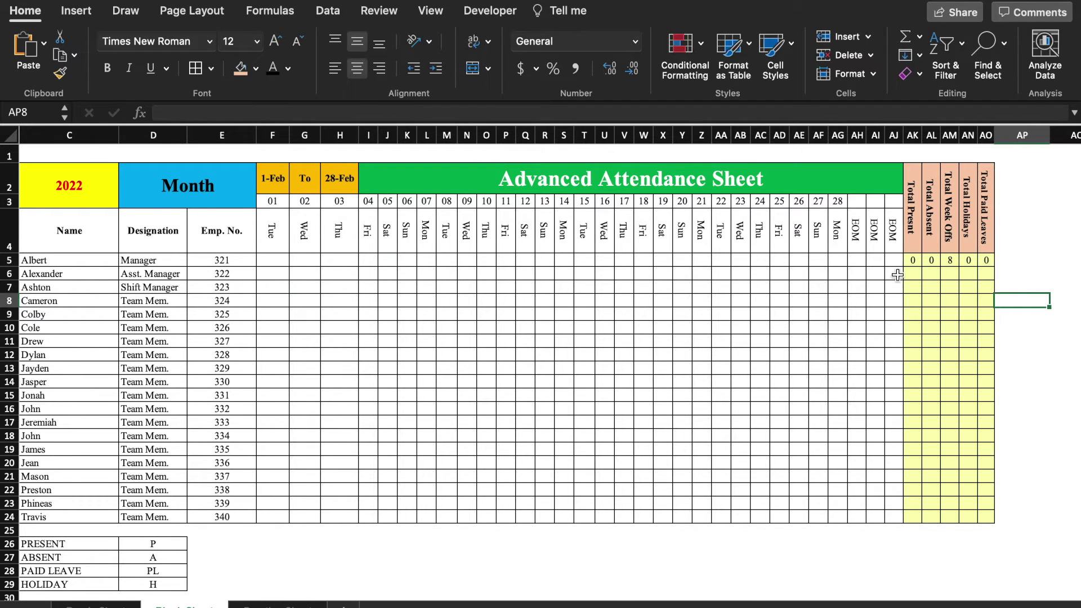
# Make the Saturday COUNTIF range in AM5's week-offs formula absolute as $F$4:$AJ$4.
pyautogui.press('Up')
pyautogui.press('Up')
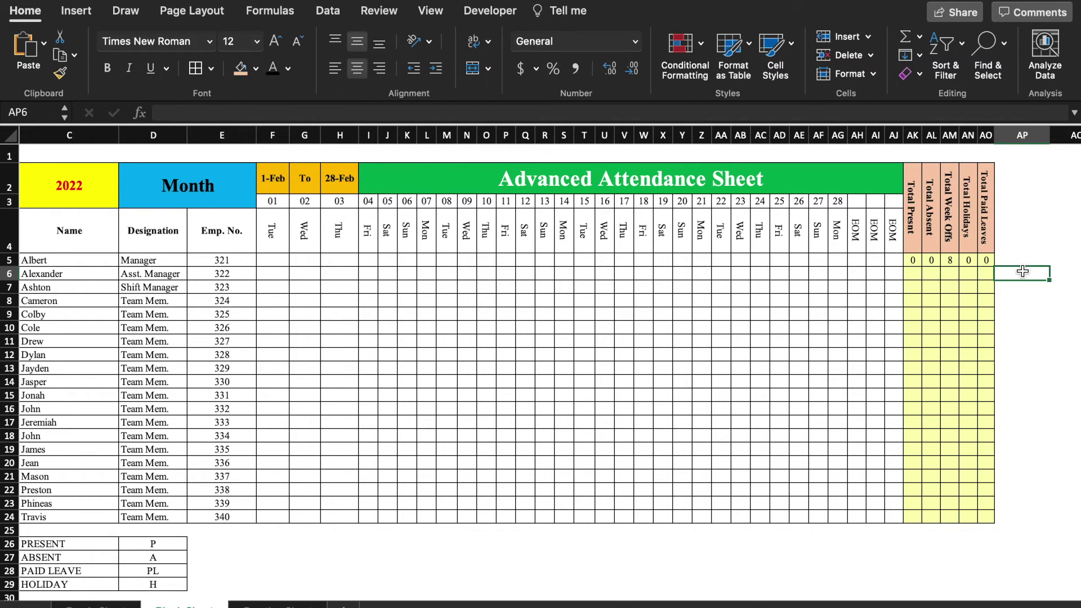
pyautogui.click(947, 259)
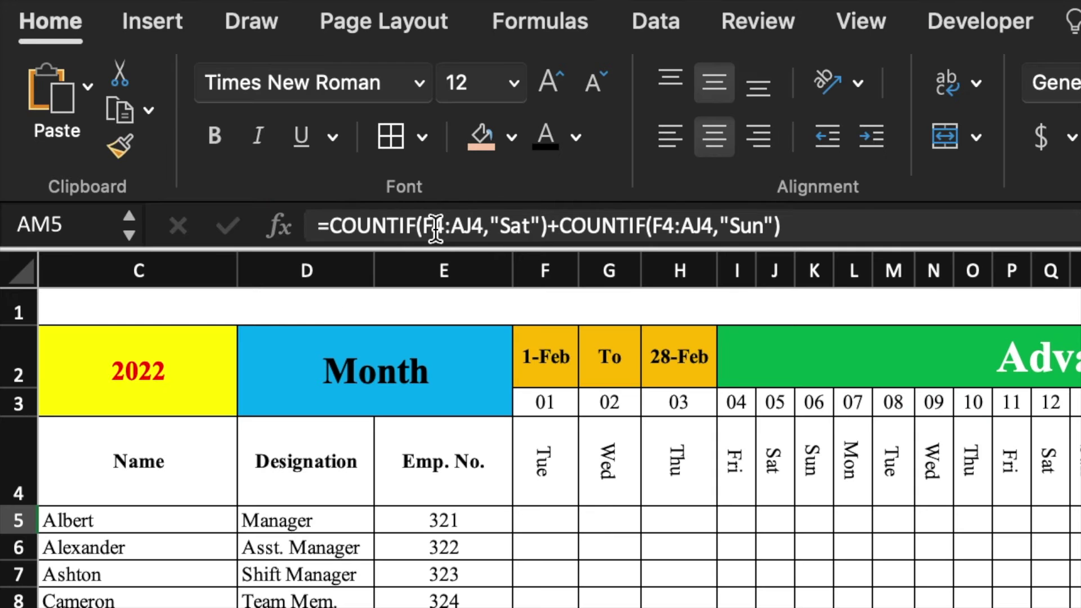
pyautogui.click(217, 113)
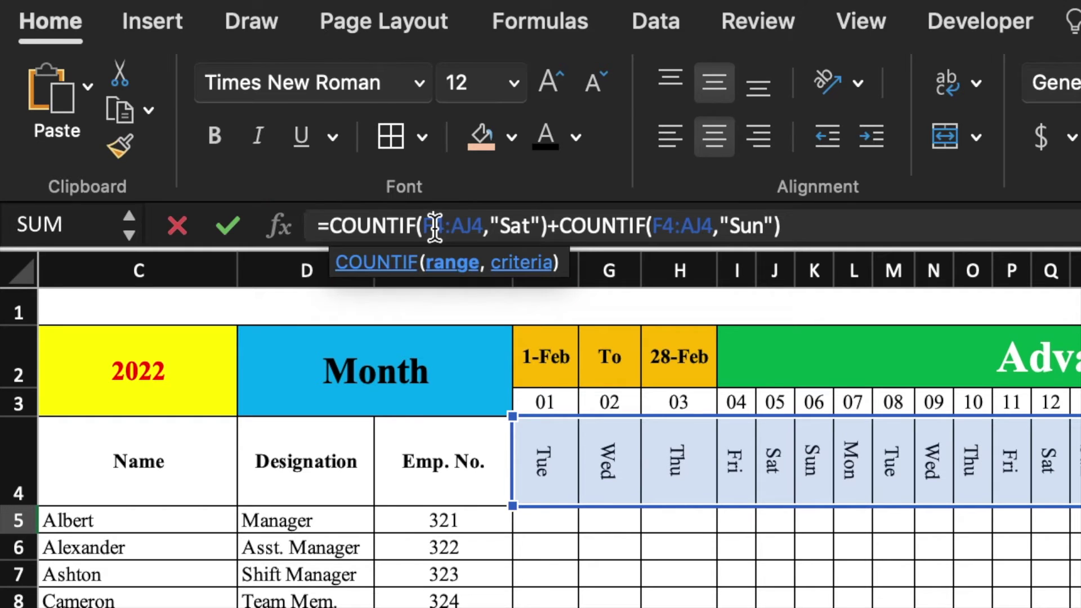
pyautogui.press('F4')
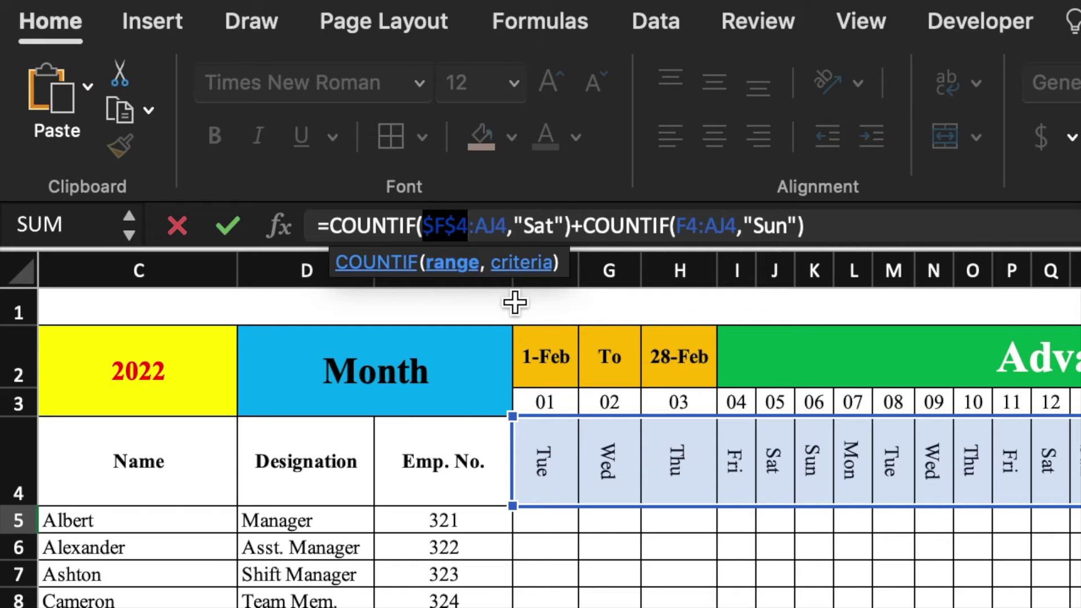
pyautogui.click(495, 226)
pyautogui.press('F4')
# Lock the Sunday COUNTIF range in AM5 as $F$4:$AJ$4, commit it, and fill the AK5:AO5 totals down to row 24.
pyautogui.click(707, 226)
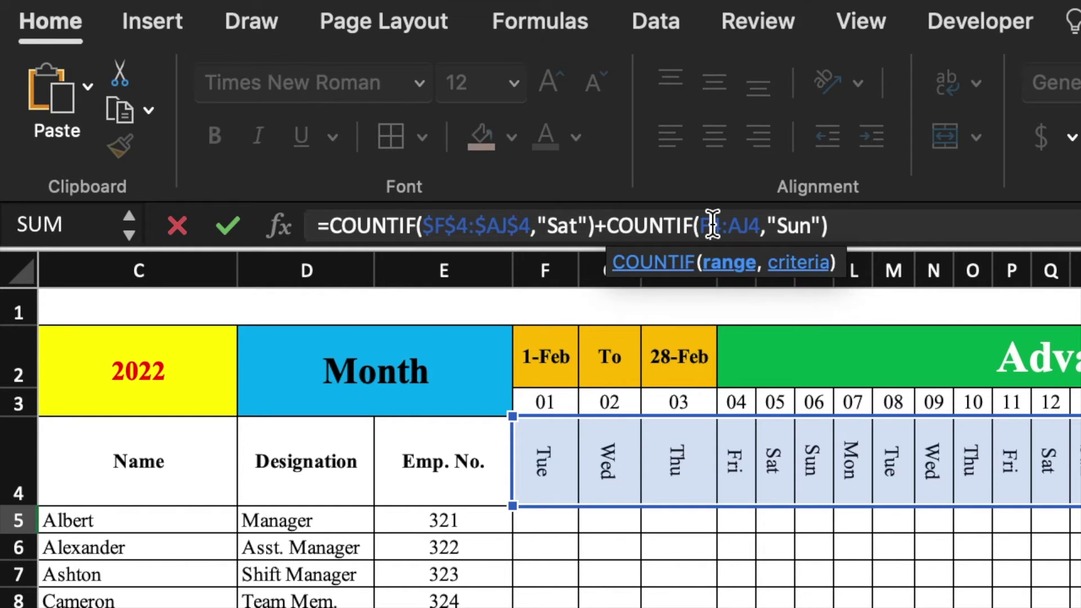
pyautogui.press('F4')
pyautogui.click(775, 225)
pyautogui.press('F4')
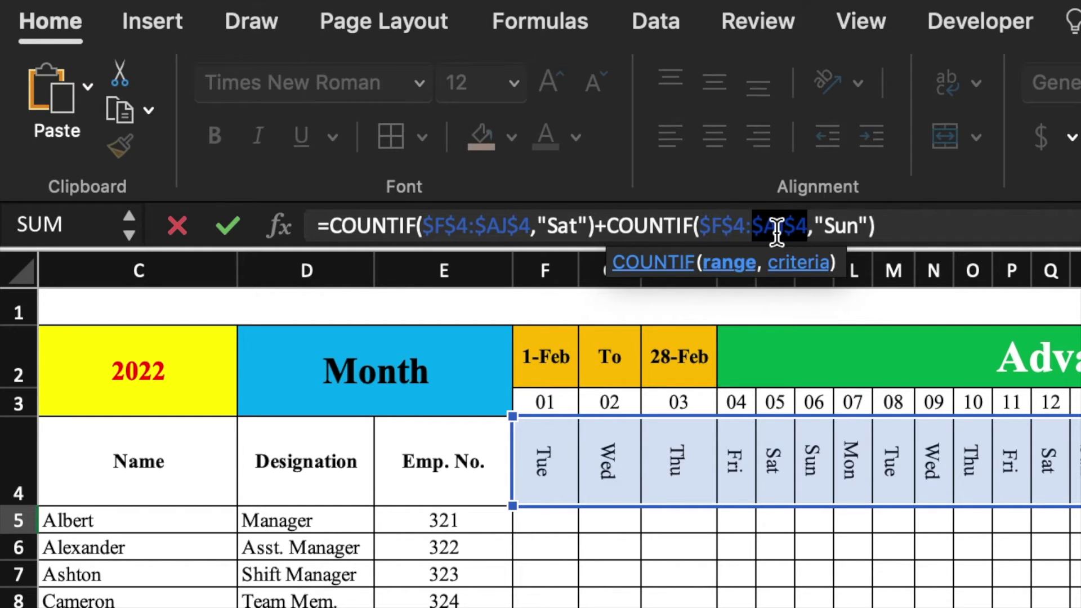
pyautogui.press('Return')
pyautogui.moveTo(977, 278); pyautogui.dragTo(1080, 510)
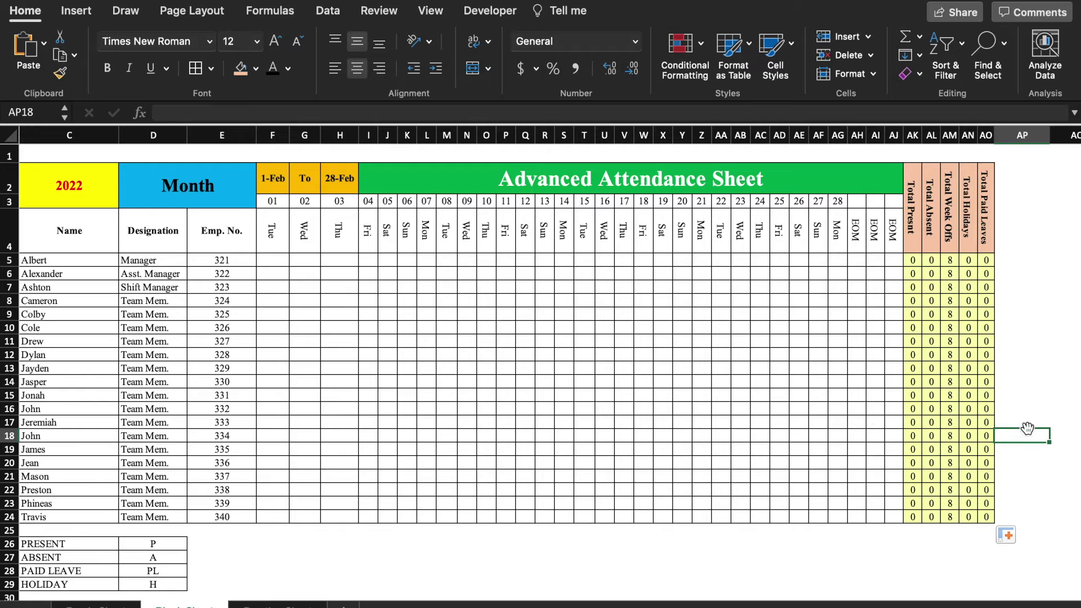
# Create a Classic formula-based conditional formatting rule for F5 with the formula =F$4="Sat".
pyautogui.click(283, 259)
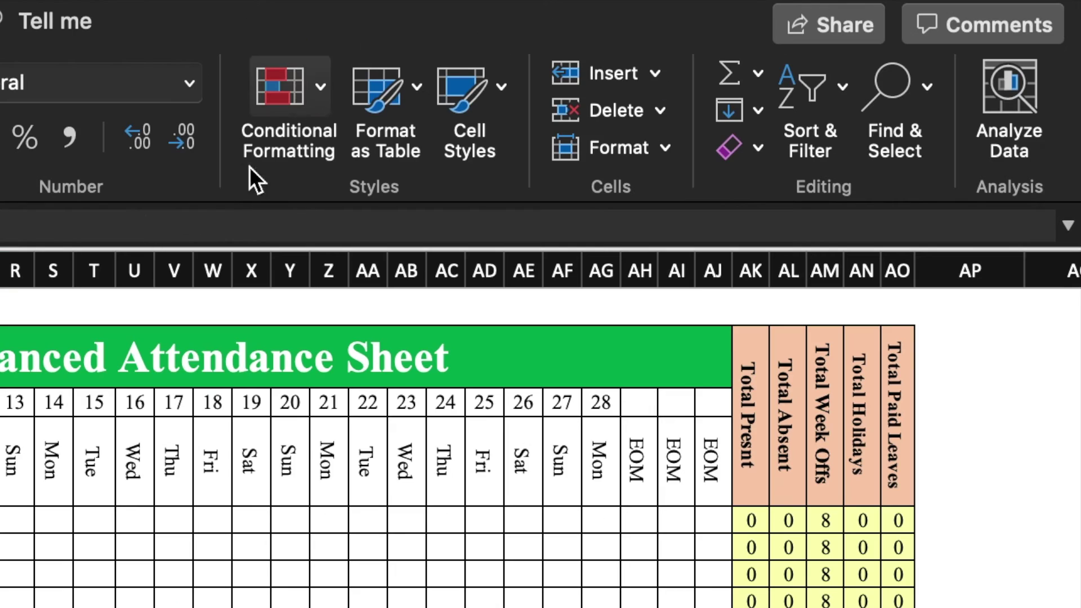
pyautogui.click(309, 102)
pyautogui.click(406, 394)
pyautogui.click(518, 160)
pyautogui.click(470, 298)
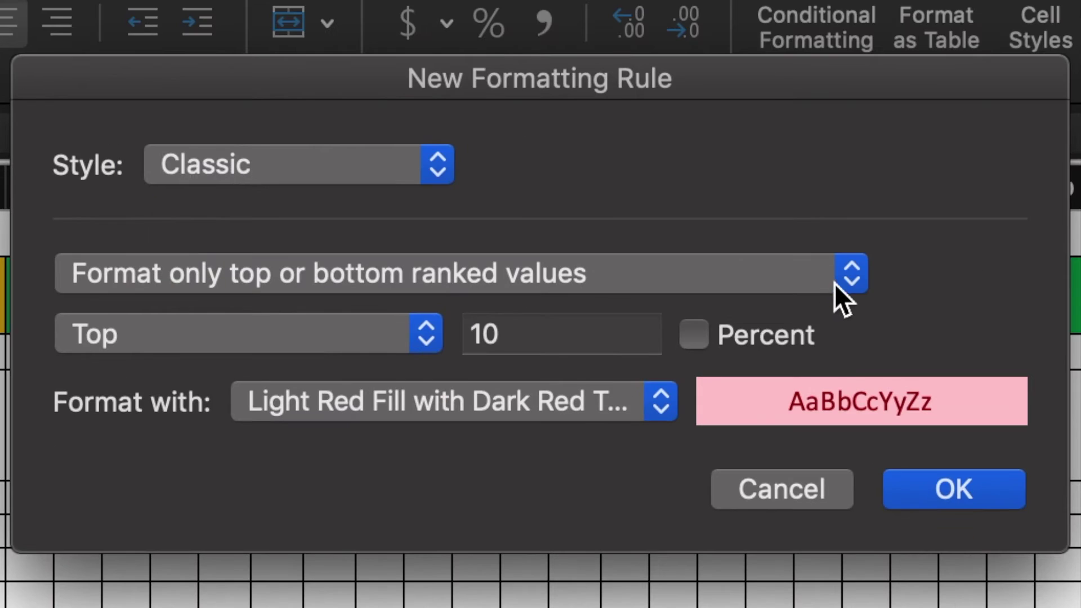
pyautogui.click(837, 285)
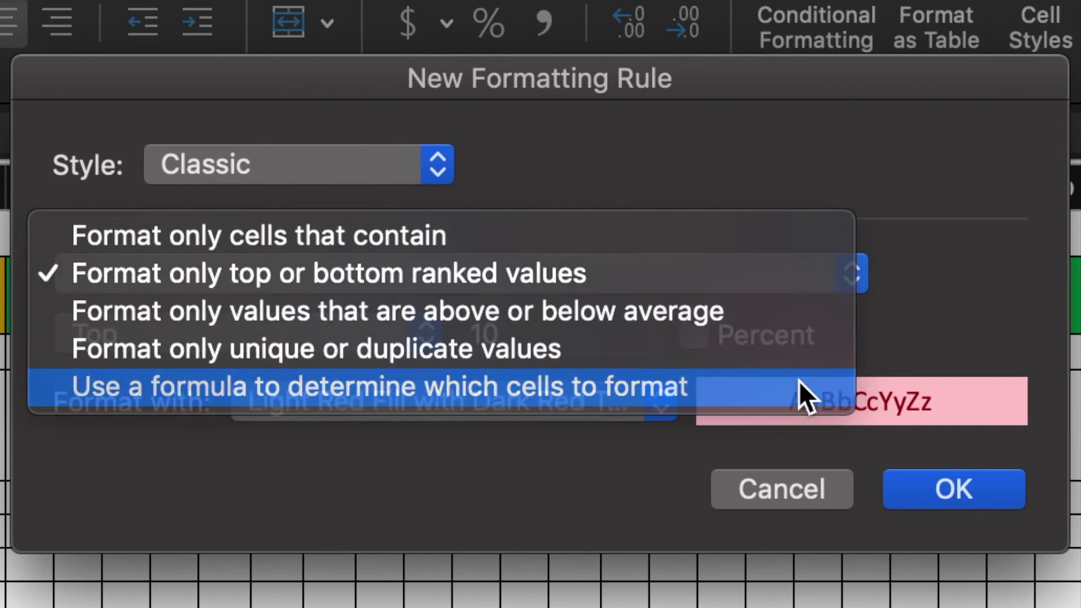
pyautogui.click(799, 381)
pyautogui.write('=$F$4')
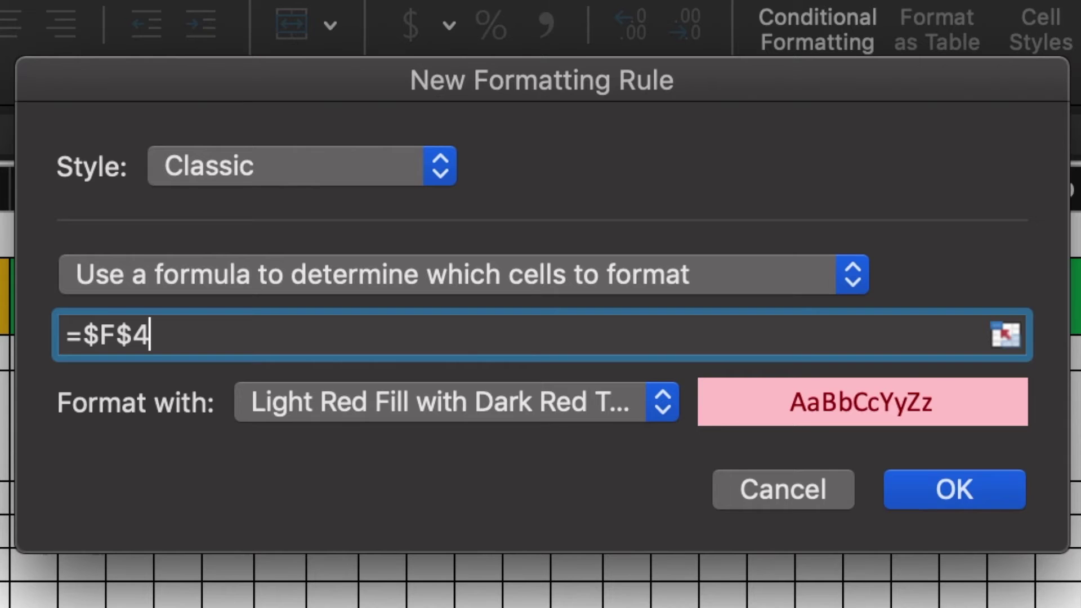
pyautogui.write('=')
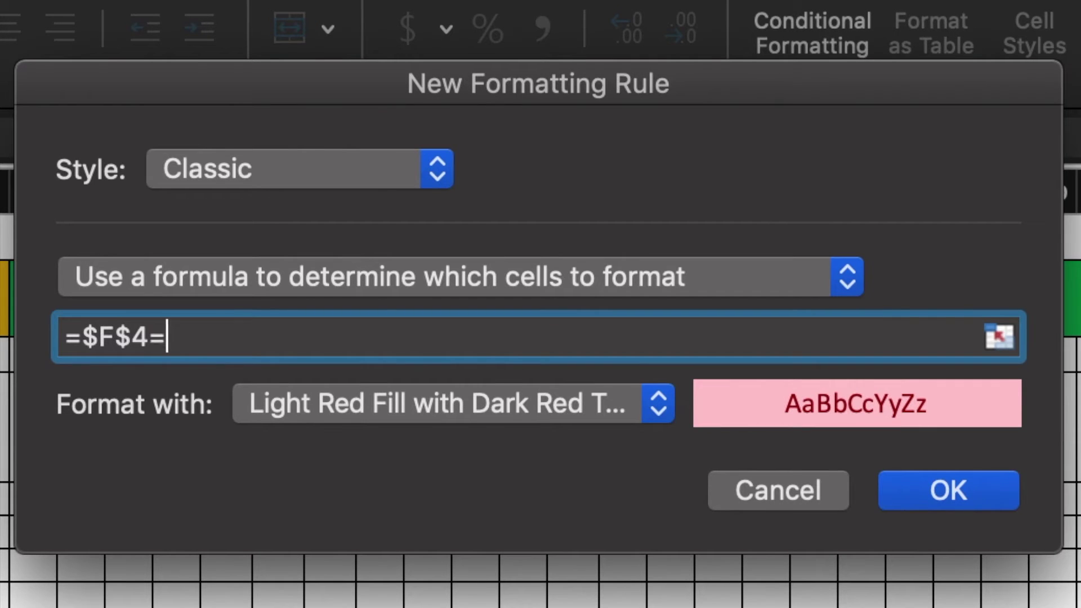
pyautogui.write('"Sat"')
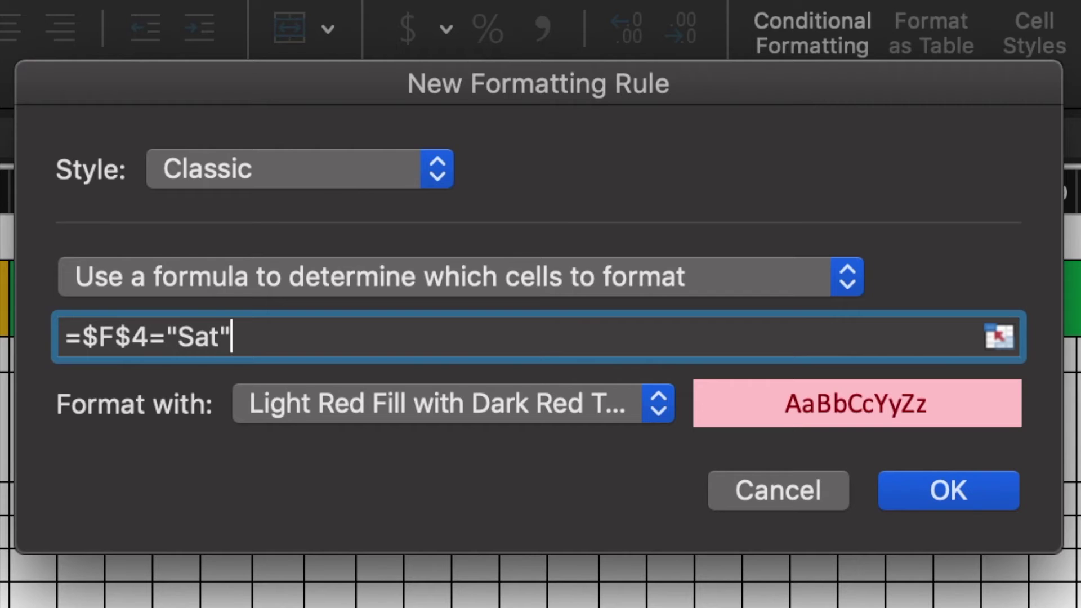
pyautogui.click(97, 337)
pyautogui.press('BackSpace')
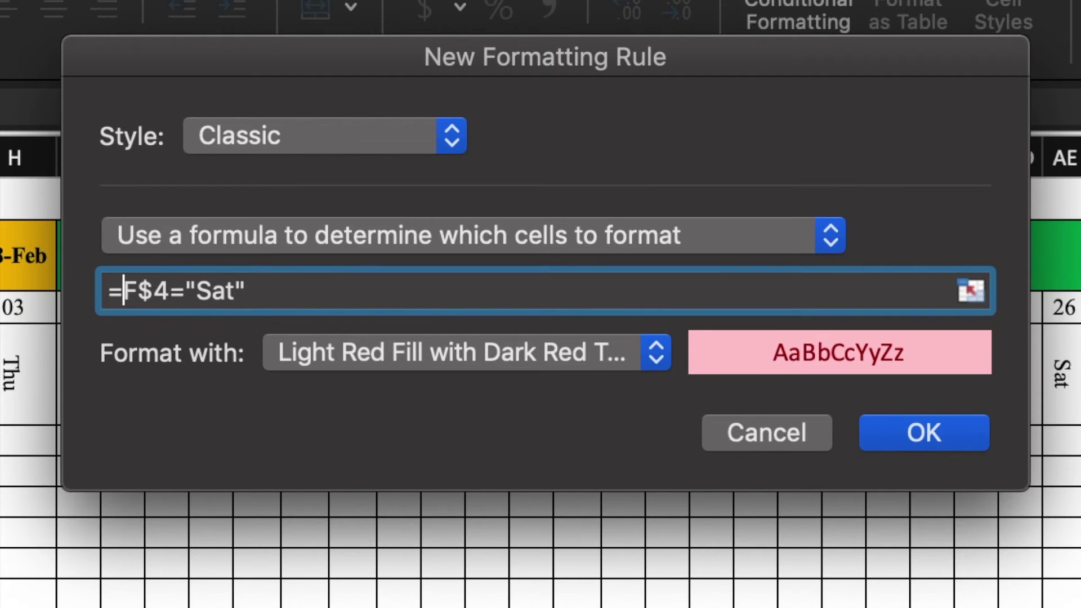
# Give the Saturday rule a custom format with a red background and grid pattern, and apply the rule.
pyautogui.click(663, 356)
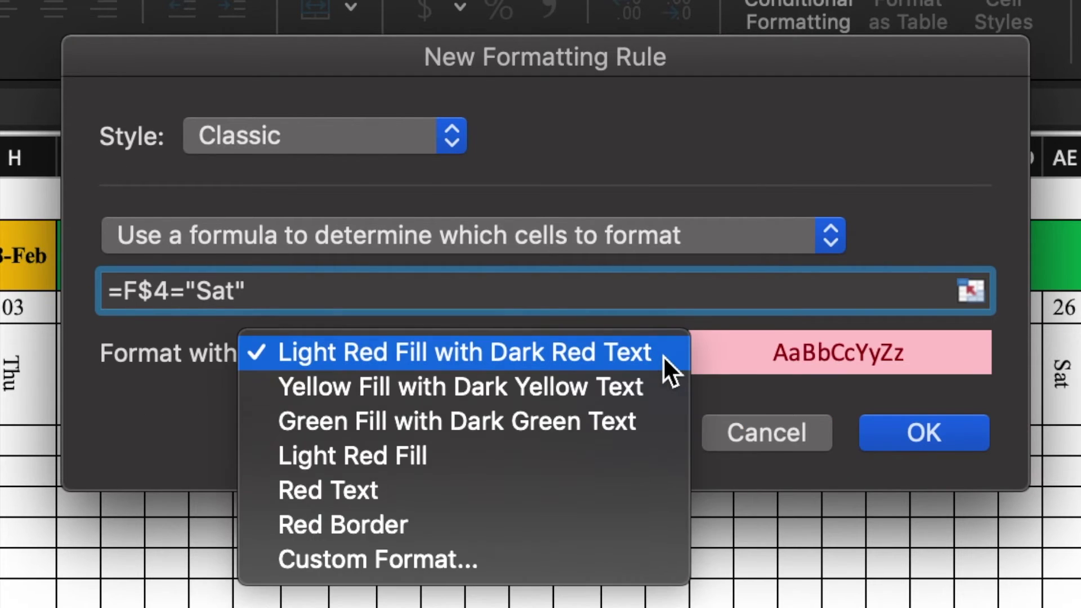
pyautogui.click(569, 555)
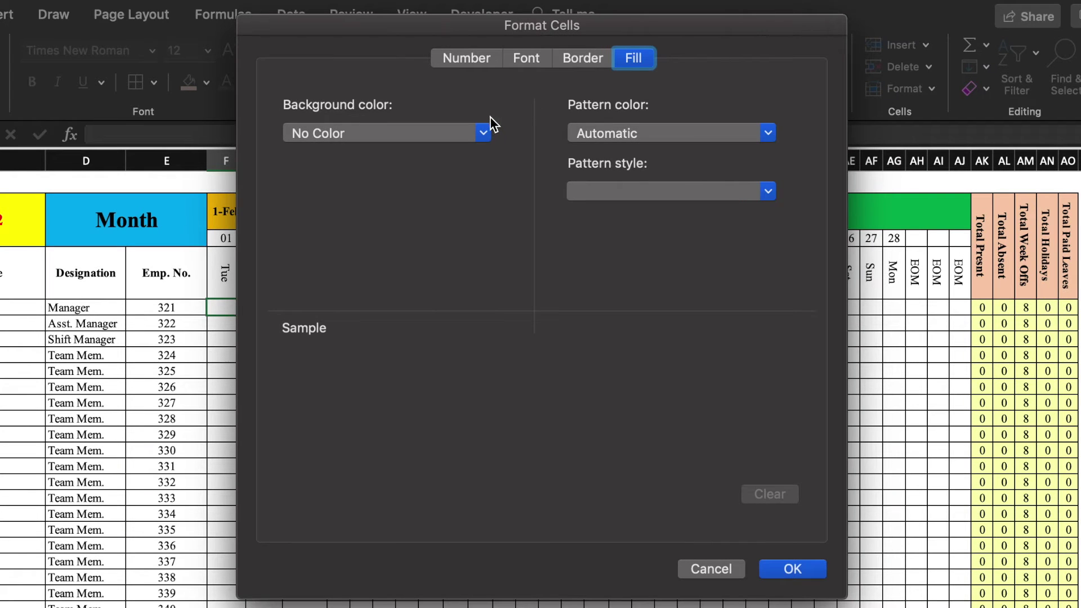
pyautogui.click(482, 133)
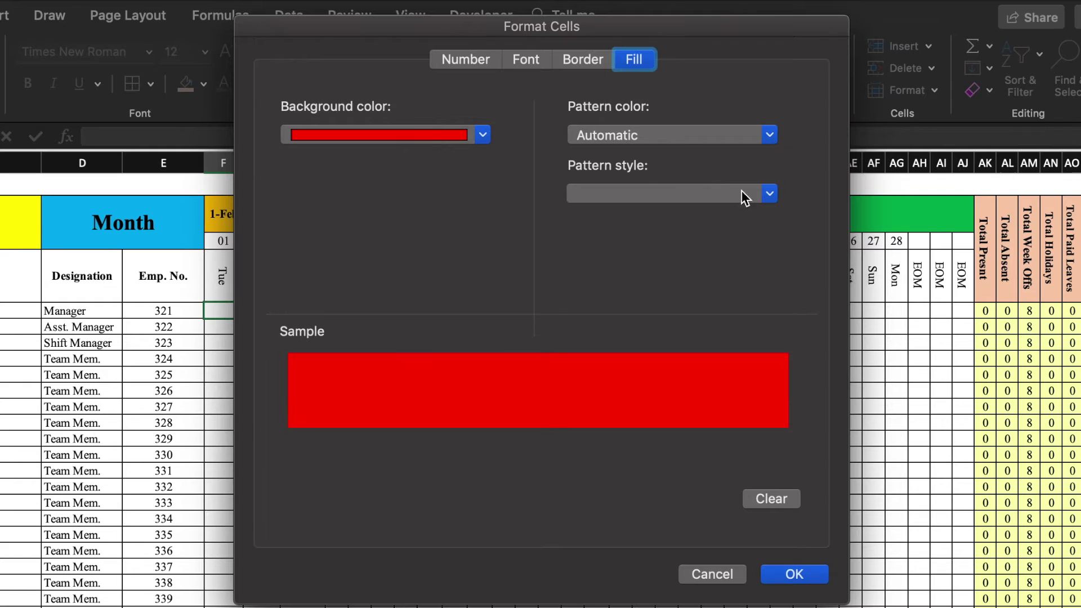
pyautogui.click(768, 192)
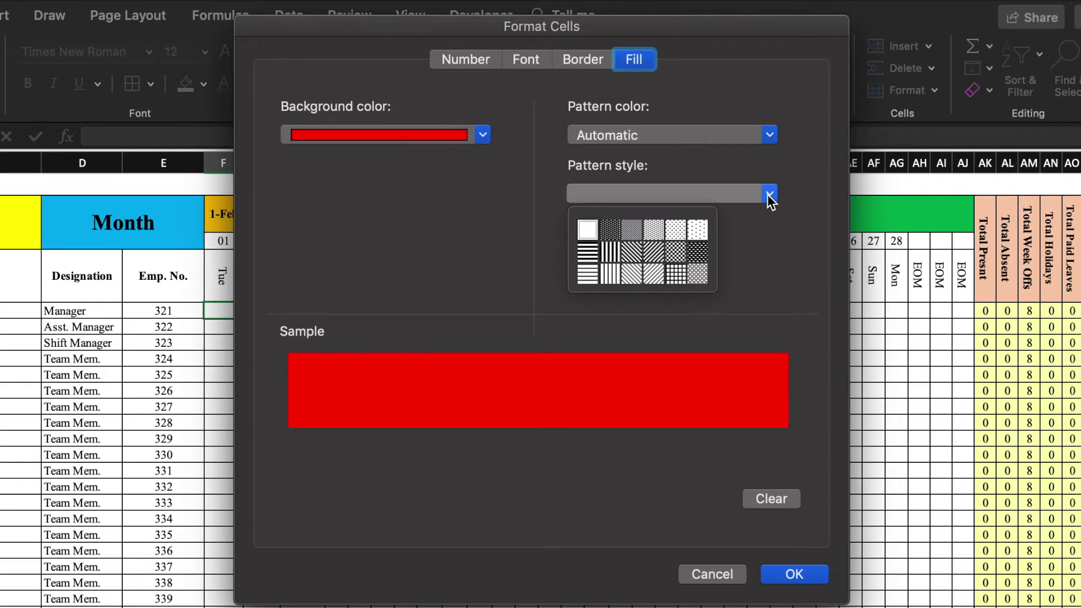
pyautogui.click(674, 277)
pyautogui.click(807, 578)
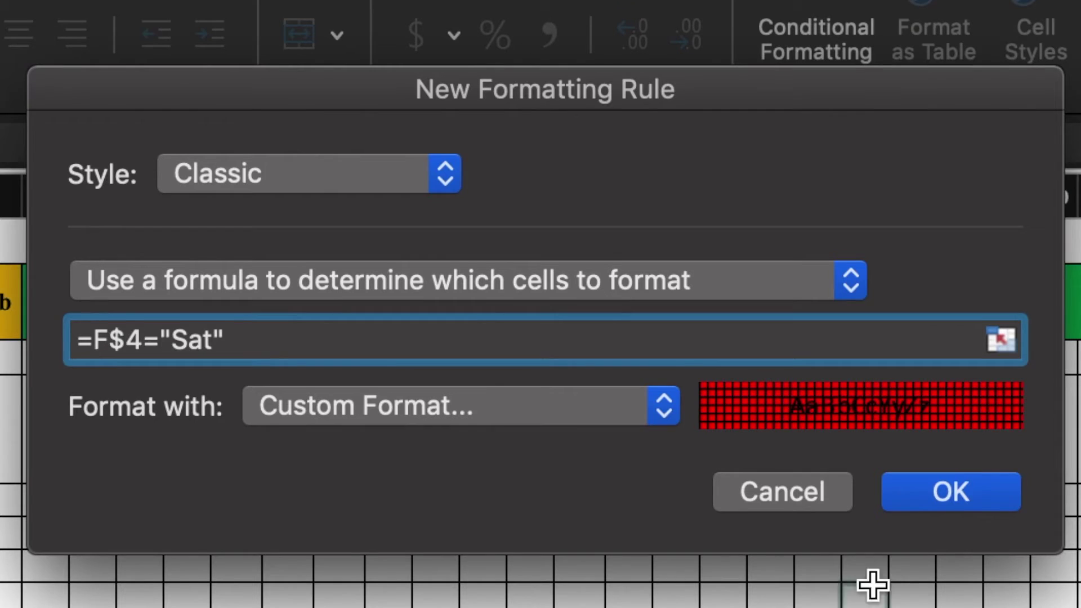
pyautogui.click(959, 499)
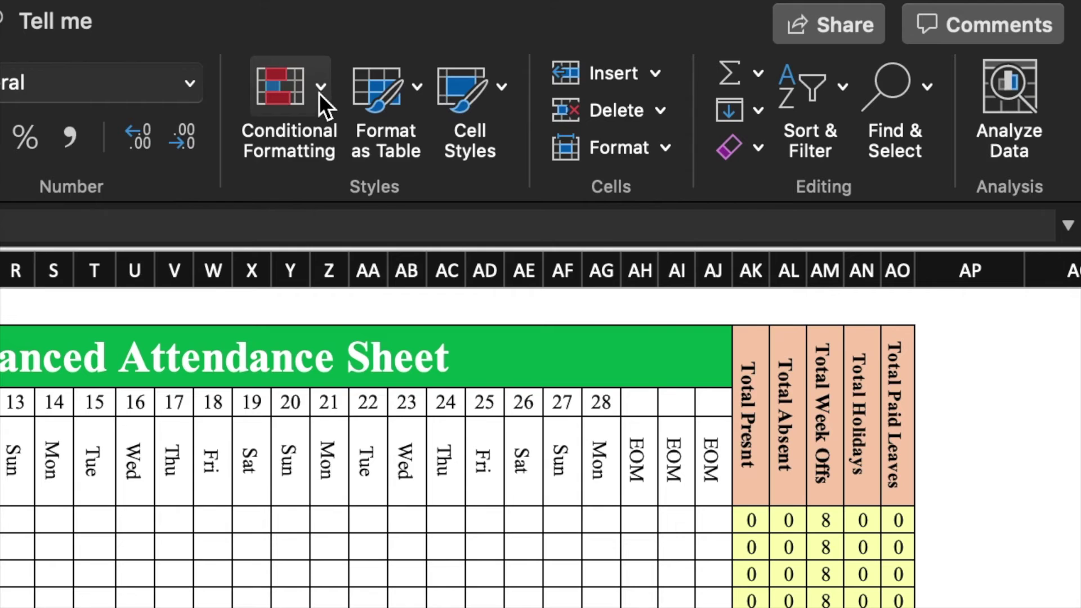
# Create a second formula-based conditional formatting rule for F5 with the formula =F$4="Sun".
pyautogui.click(320, 90)
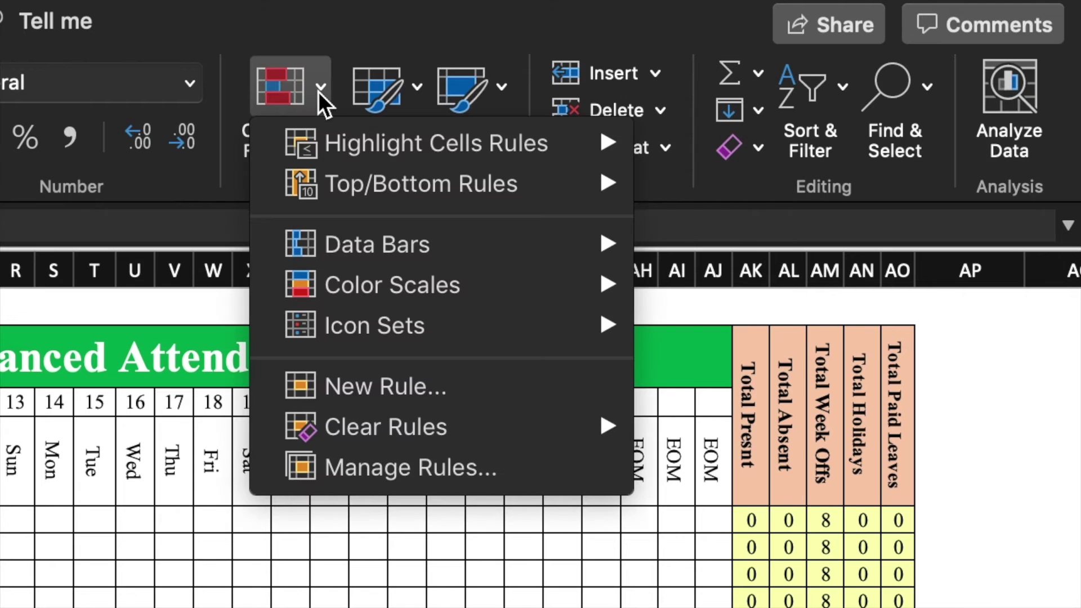
pyautogui.click(423, 380)
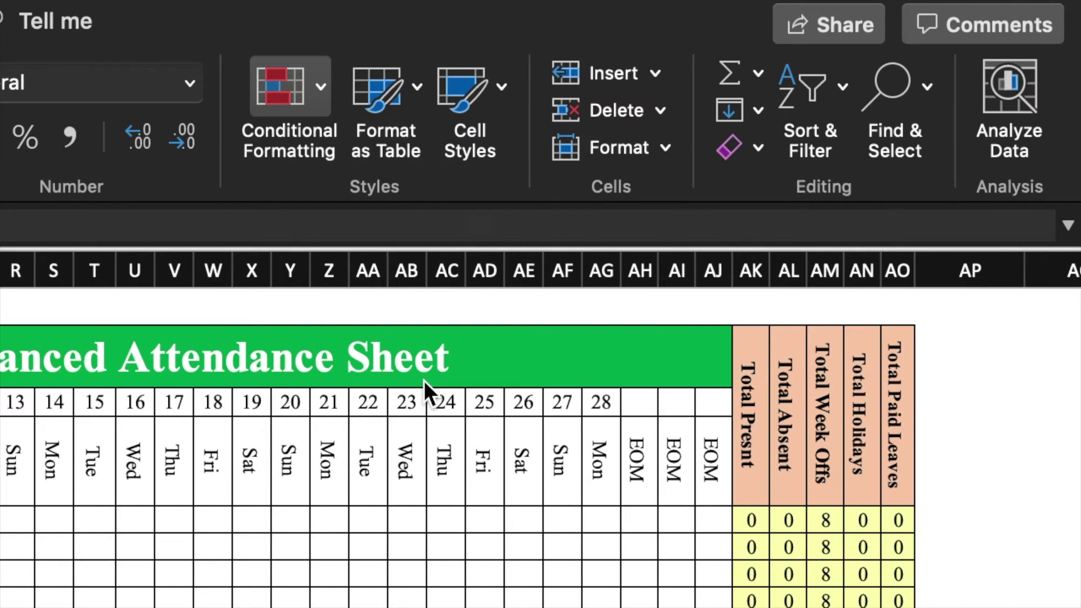
pyautogui.click(362, 125)
pyautogui.click(475, 285)
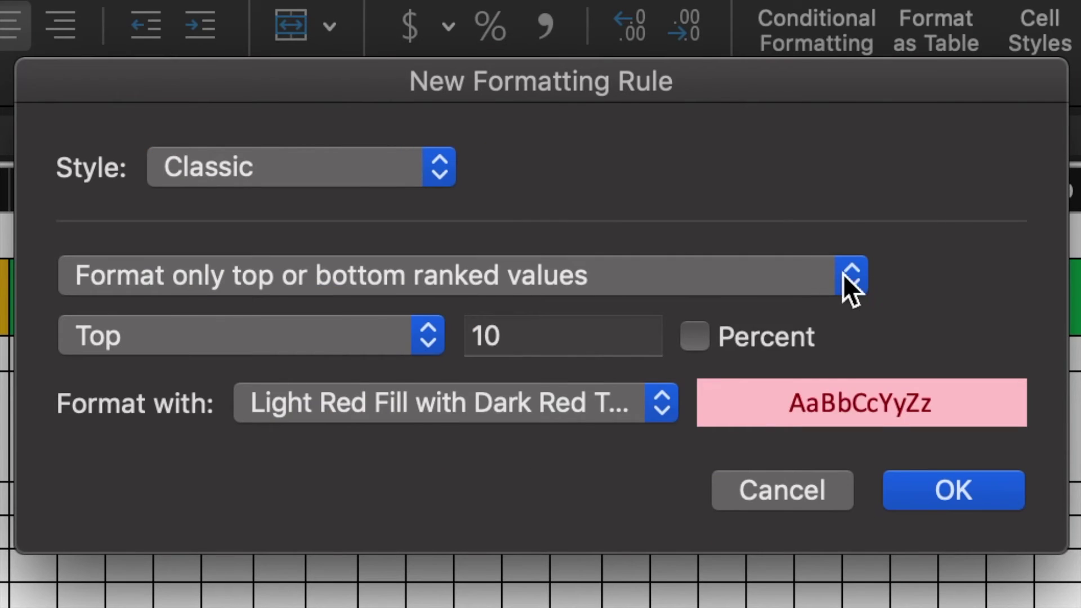
pyautogui.click(850, 276)
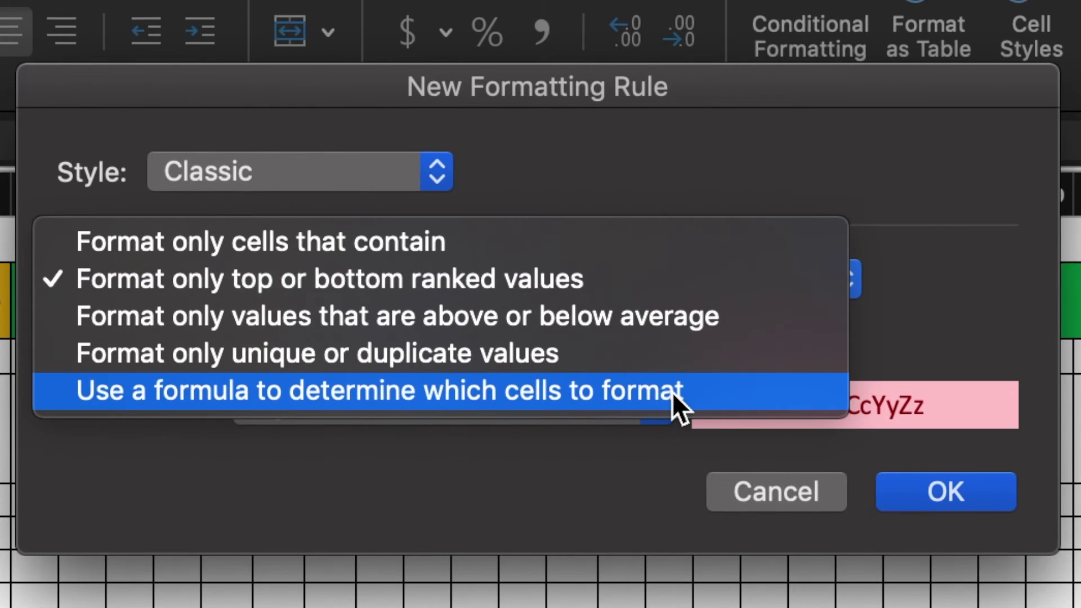
pyautogui.click(673, 392)
pyautogui.write('=$F$4')
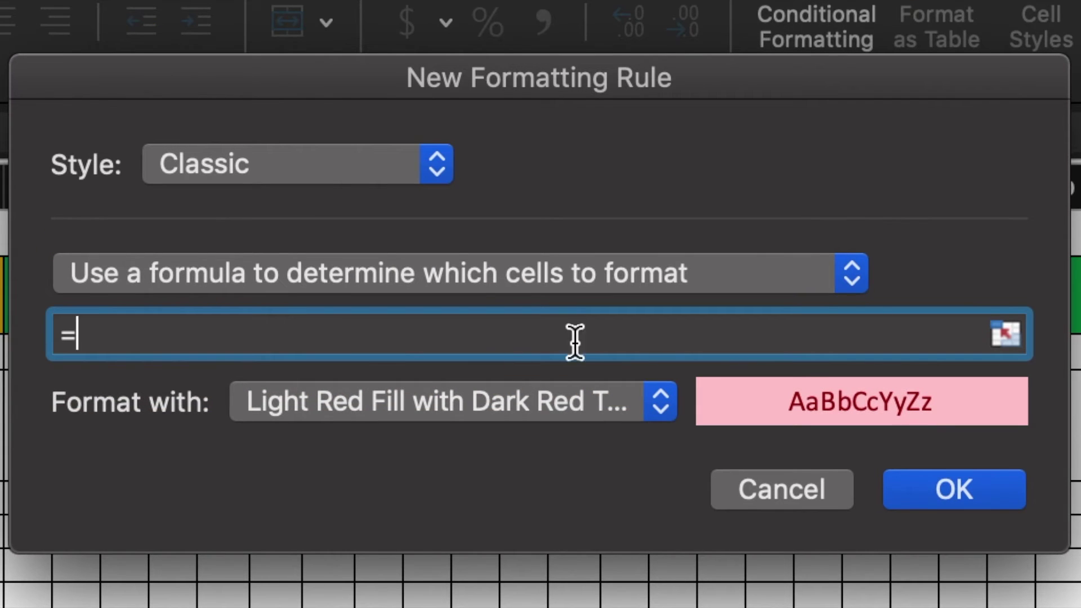
pyautogui.write('="Sun')
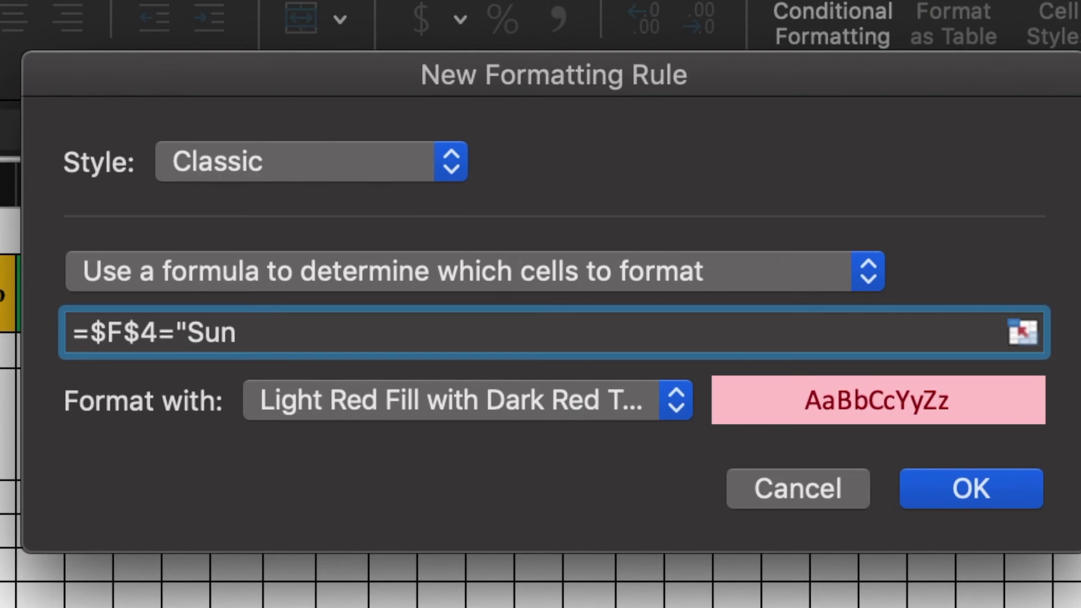
pyautogui.write('"')
pyautogui.click(93, 331)
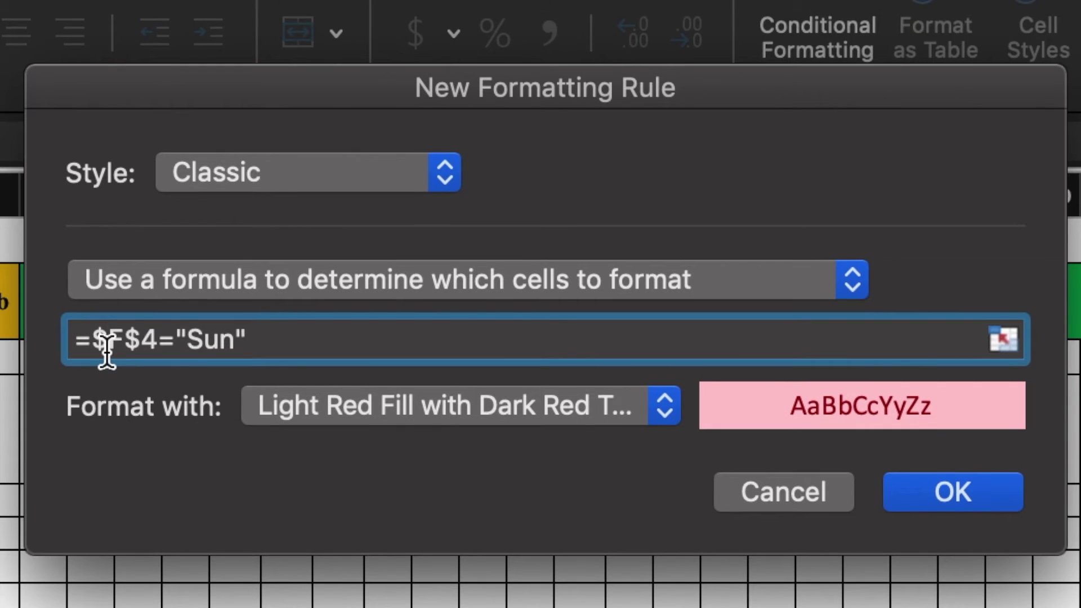
pyautogui.press('BackSpace')
# Give the Sunday rule a custom format with a red background and grid pattern, and apply the rule.
pyautogui.click(663, 363)
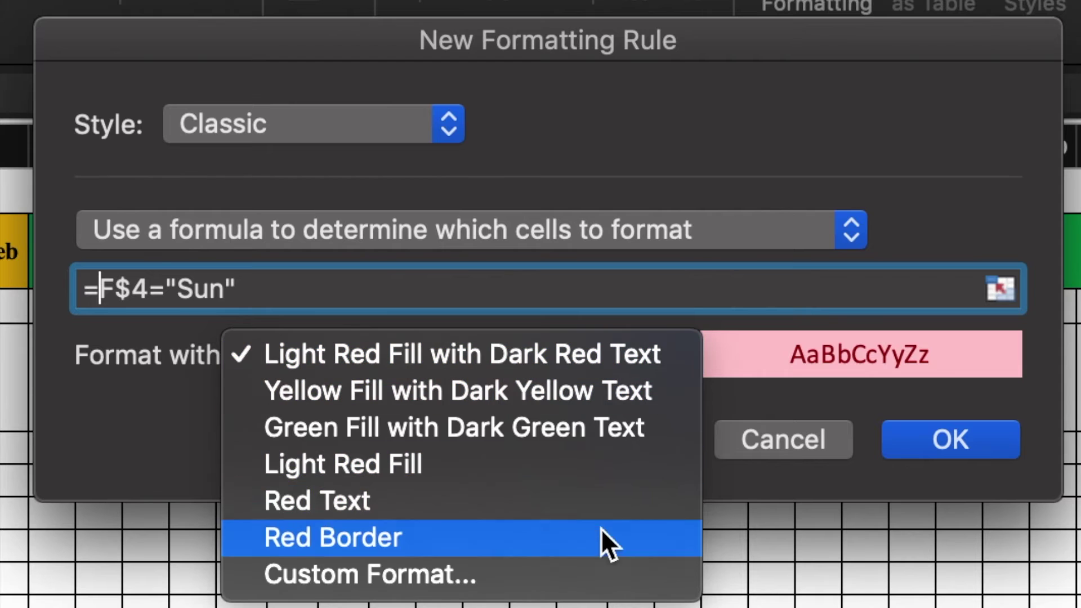
pyautogui.click(600, 572)
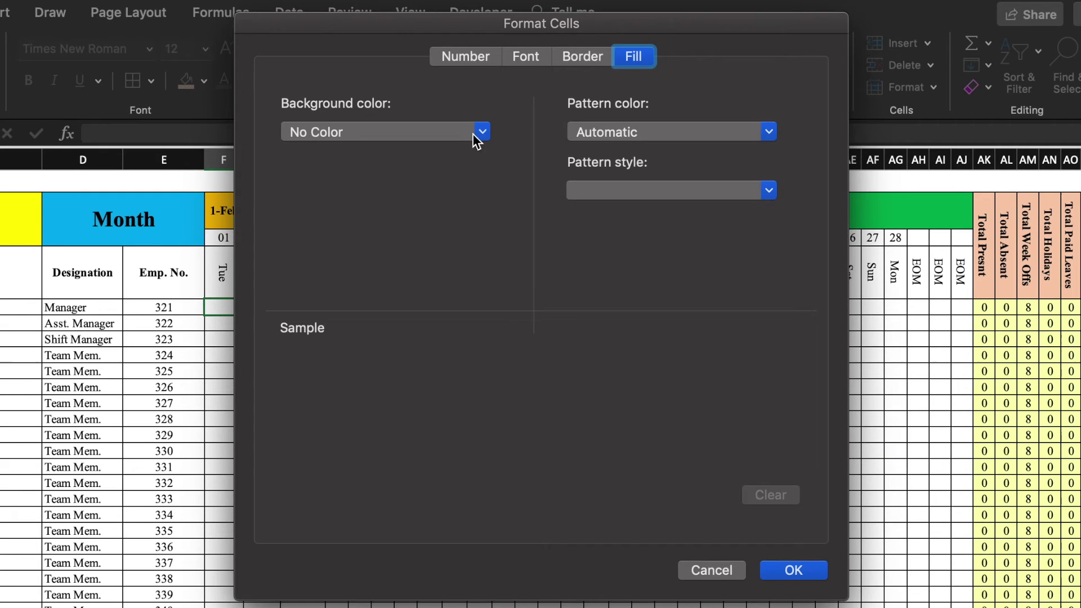
pyautogui.click(472, 134)
pyautogui.click(319, 360)
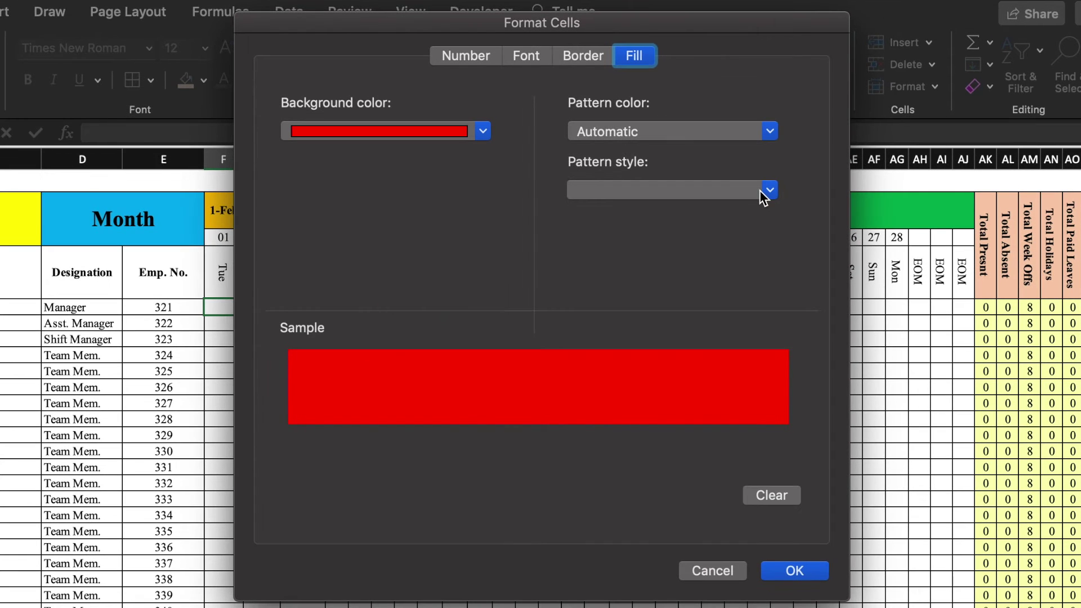
pyautogui.click(763, 193)
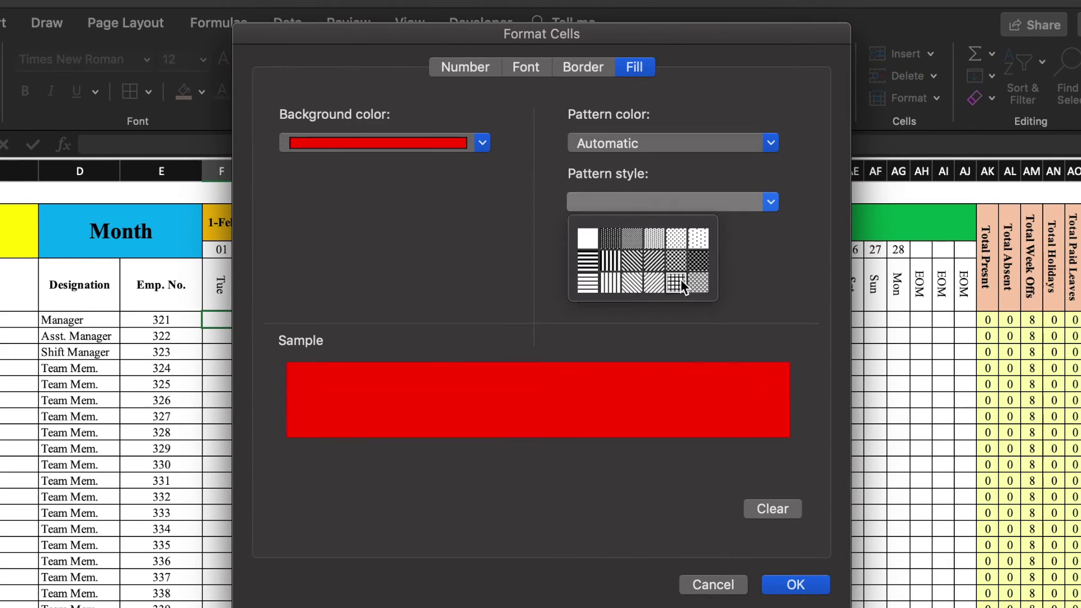
pyautogui.click(680, 280)
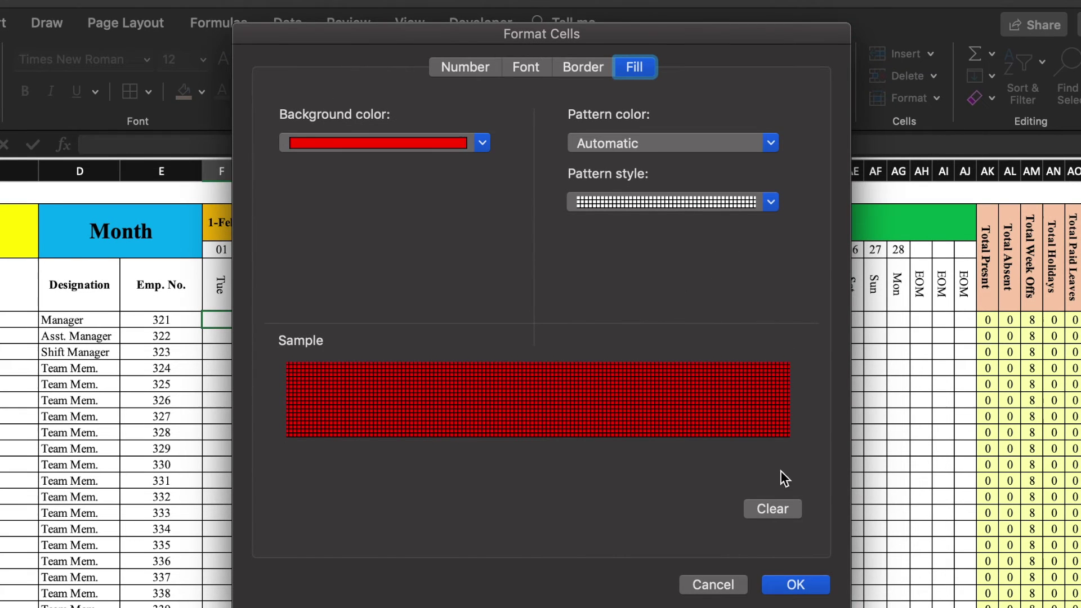
pyautogui.click(795, 585)
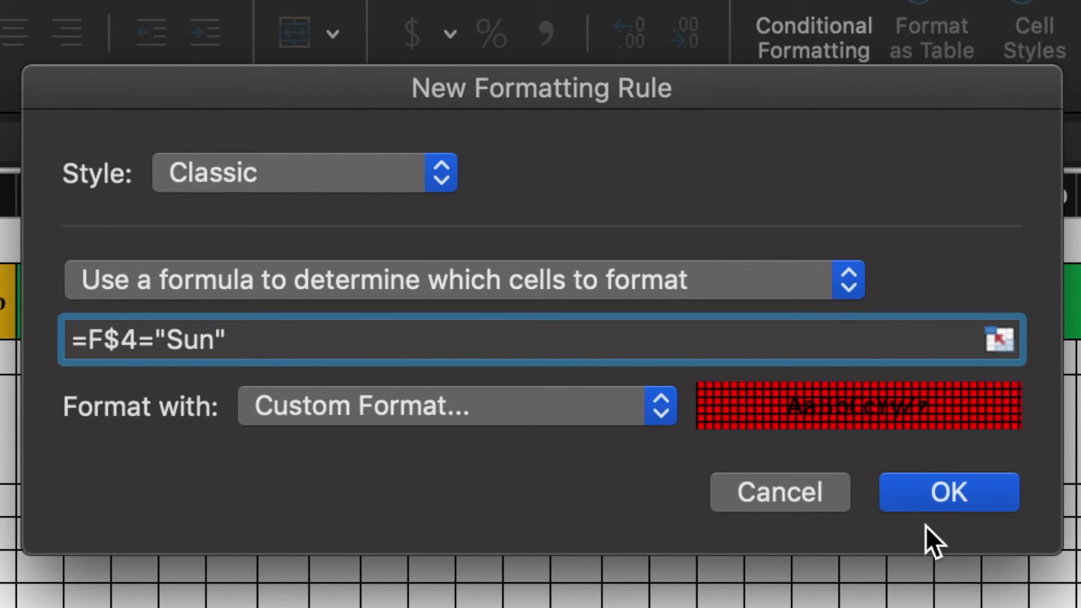
pyautogui.click(941, 490)
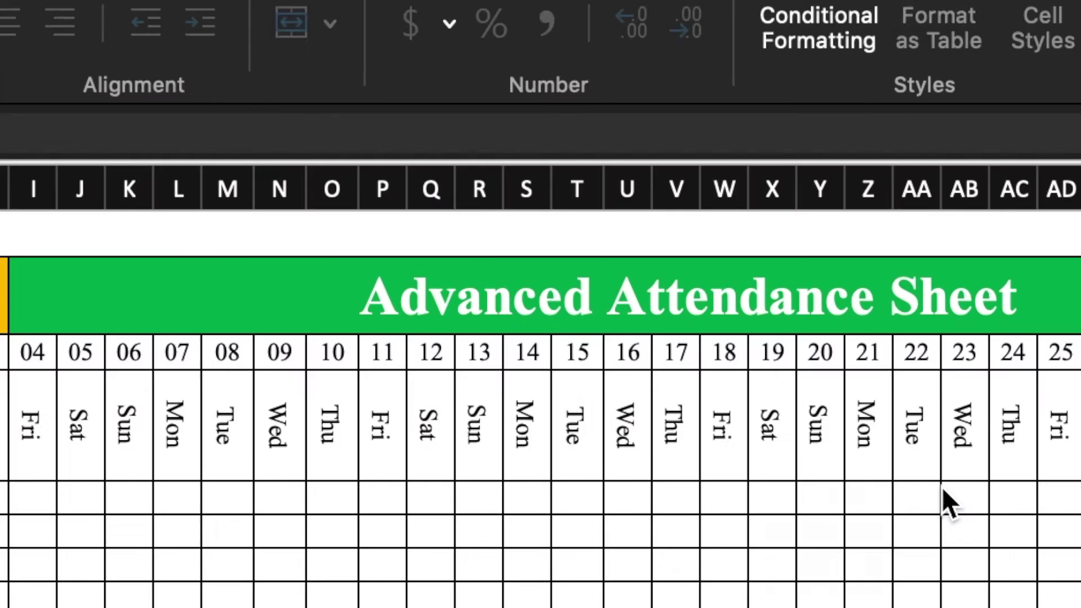
# Create a third Classic formula-based conditional formatting rule for F5 with the formula =F$4="EOM".
pyautogui.click(320, 93)
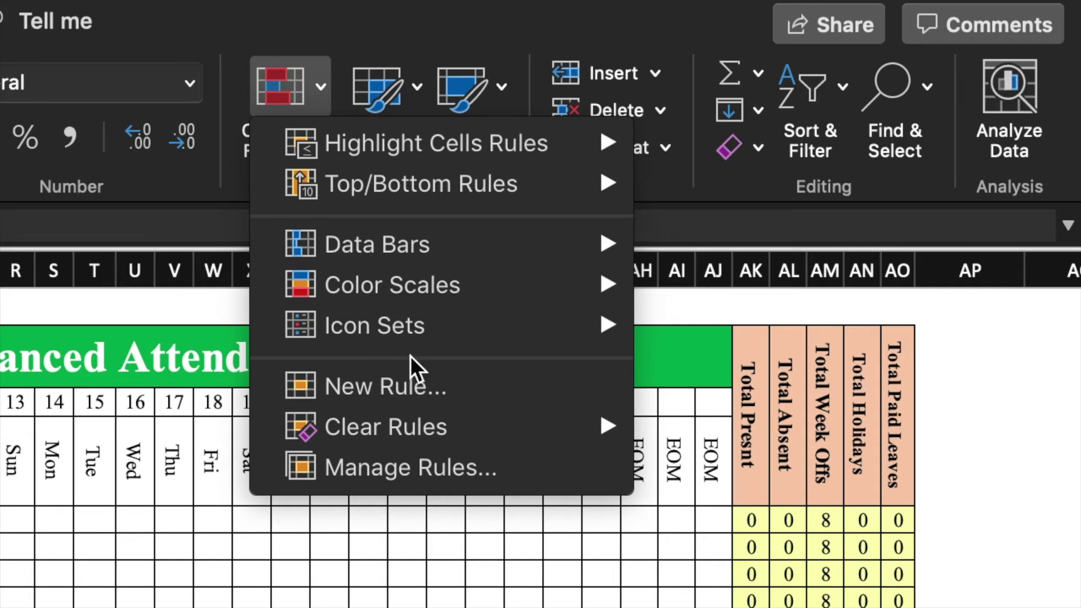
pyautogui.click(423, 405)
pyautogui.click(518, 140)
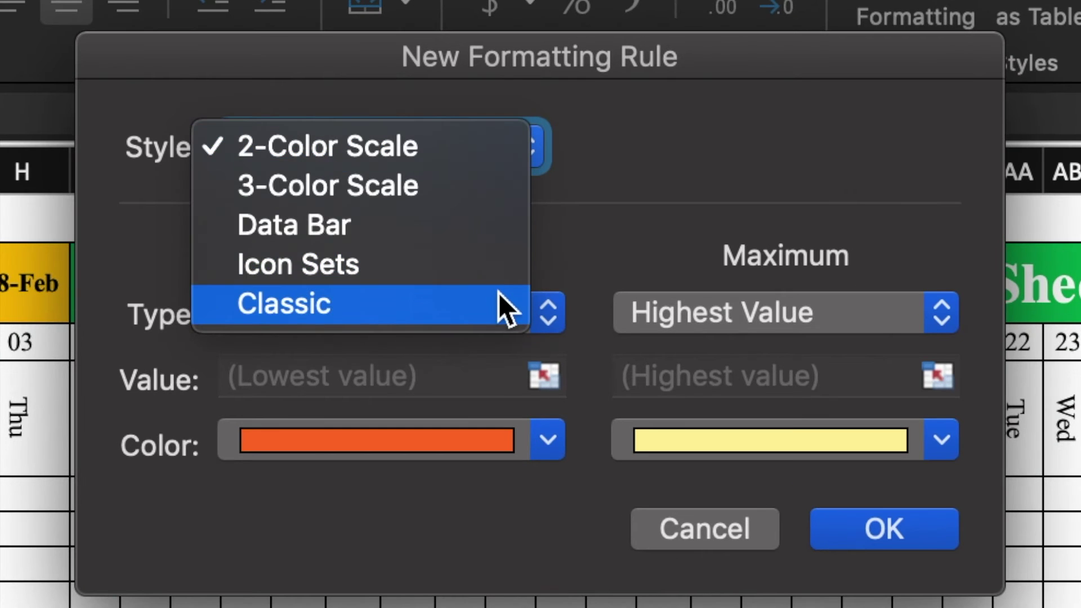
pyautogui.click(498, 293)
pyautogui.click(828, 282)
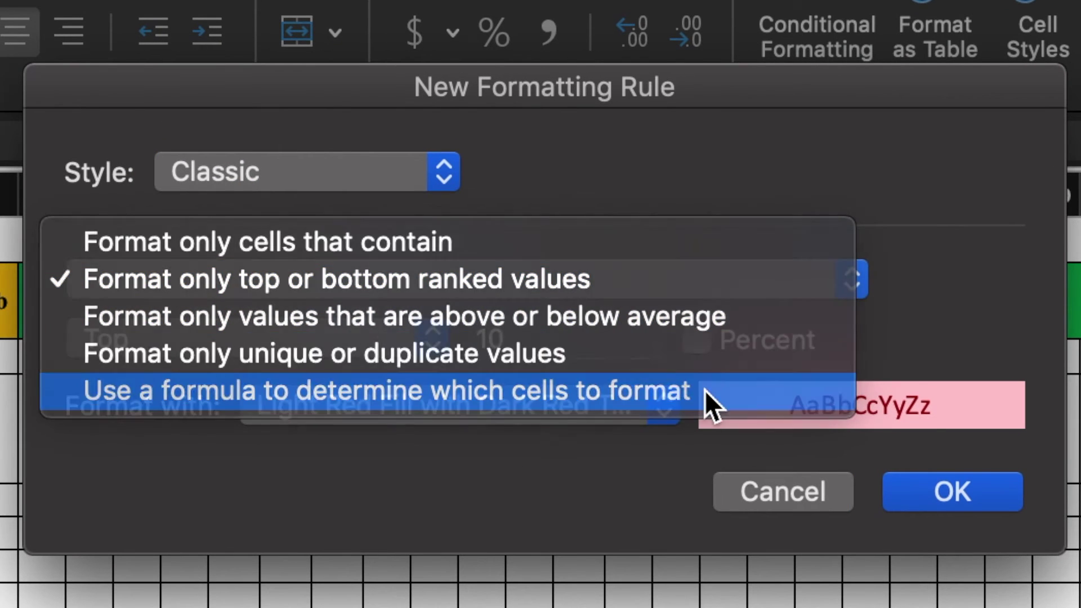
pyautogui.click(704, 390)
pyautogui.write('=')
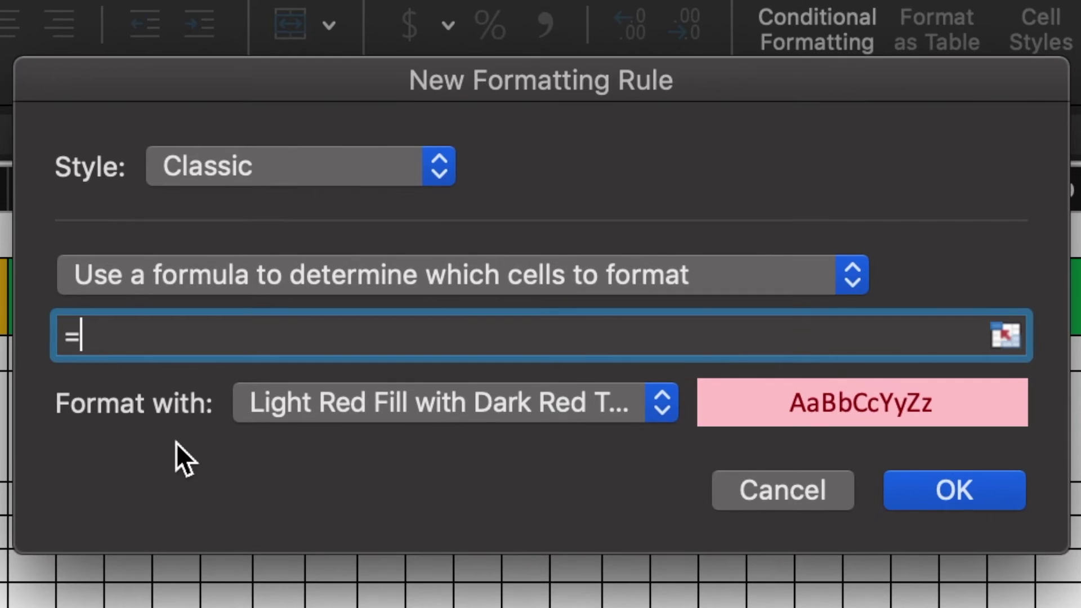
pyautogui.write('$F$4')
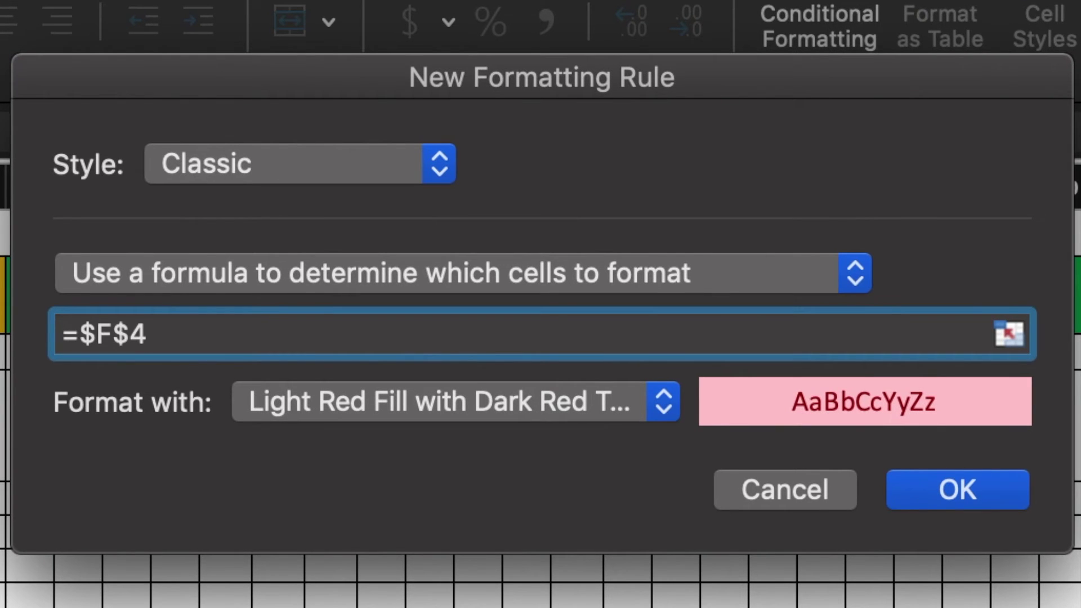
pyautogui.write('="EOM')
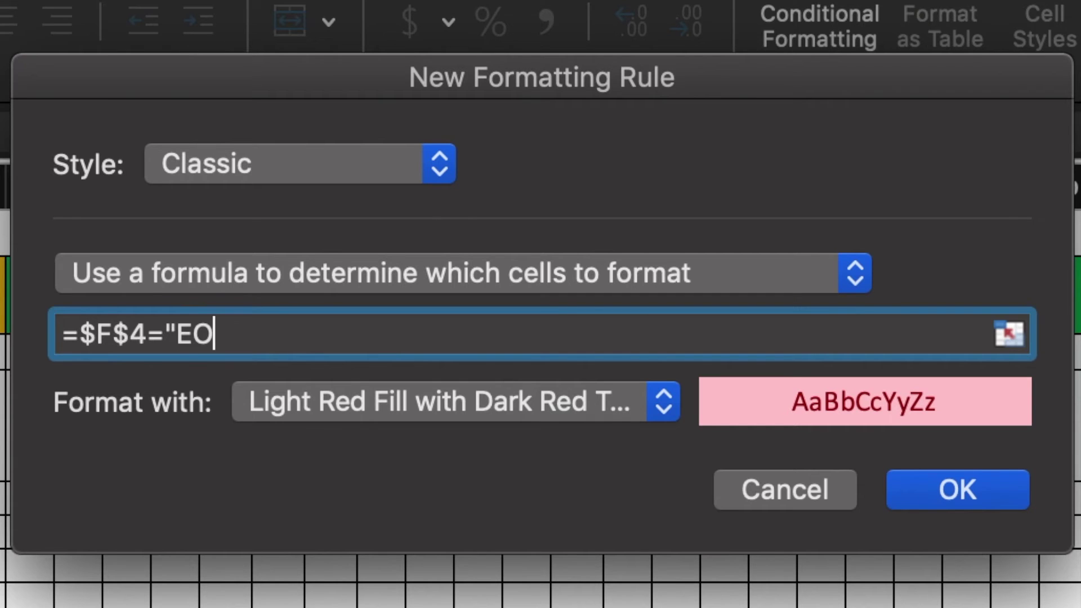
pyautogui.write('"')
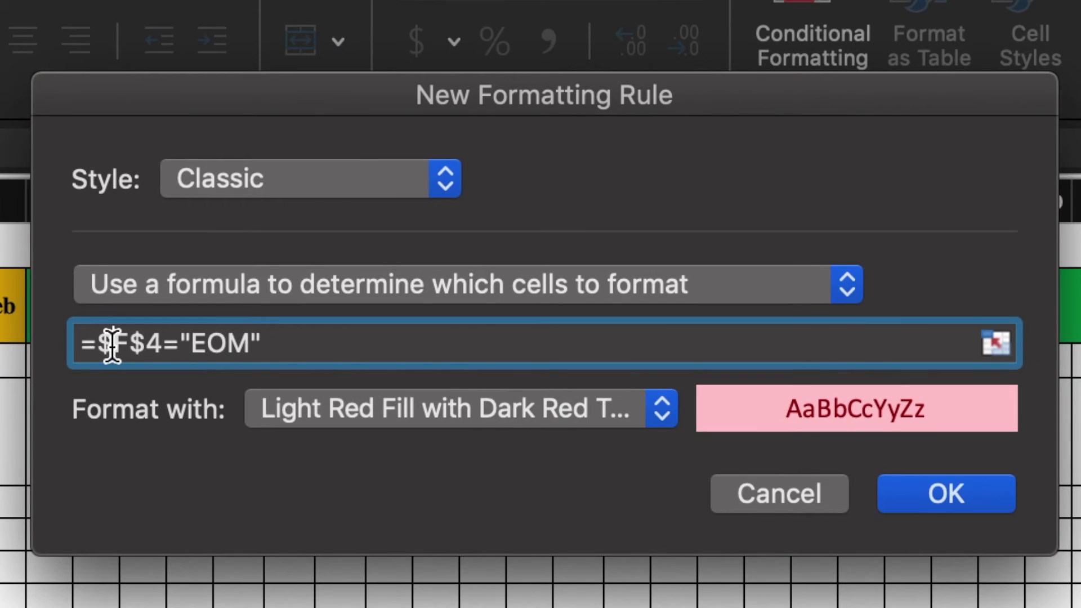
pyautogui.click(112, 345)
pyautogui.press('BackSpace')
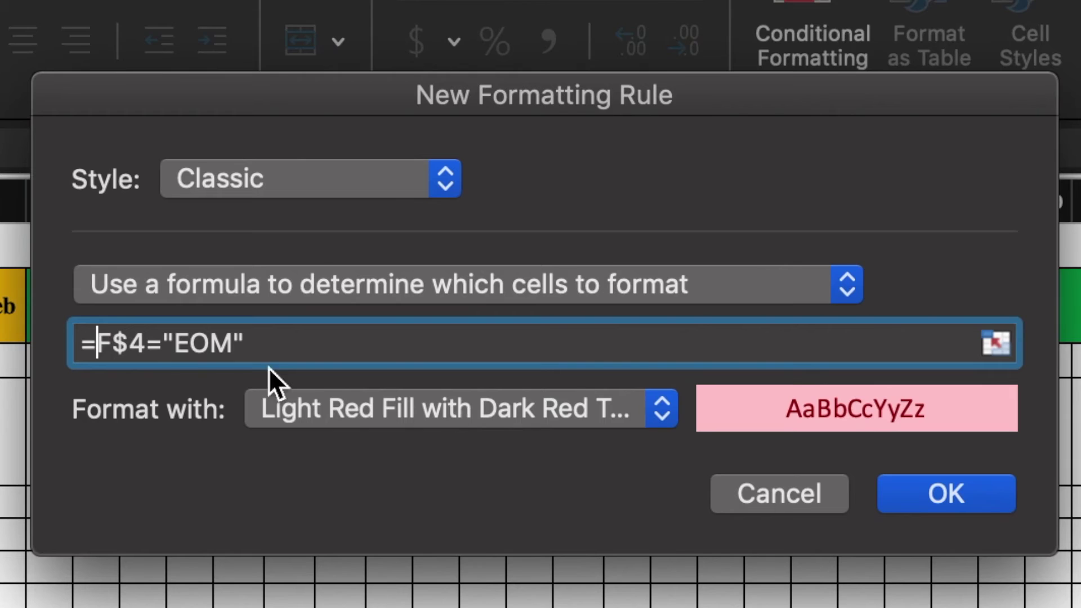
# Give the EOM rule a custom format with a red background, grid pattern and yellow font, and apply the rule.
pyautogui.click(660, 416)
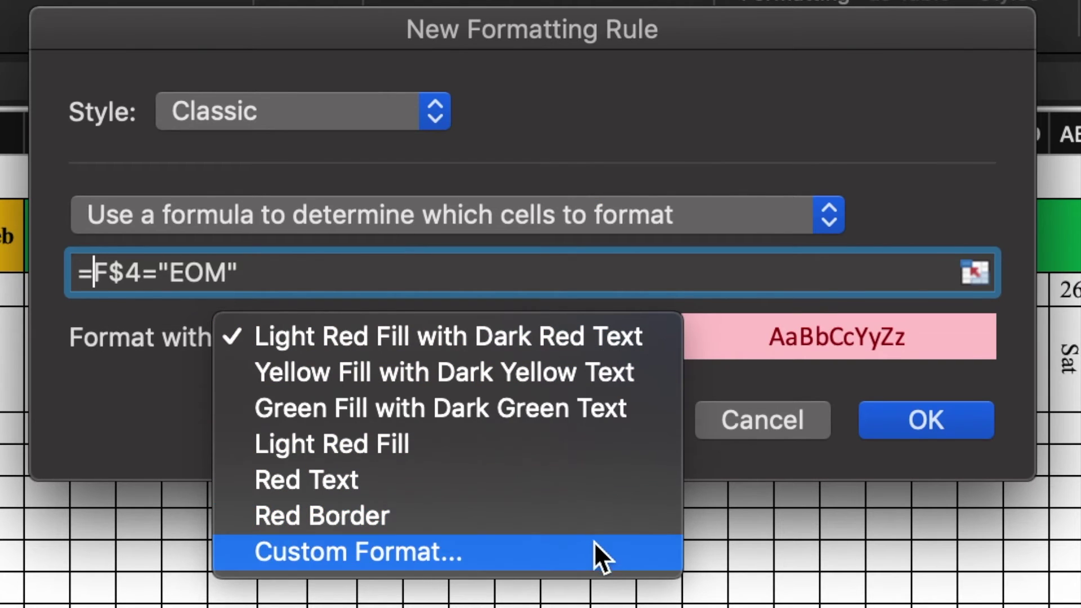
pyautogui.click(594, 549)
pyautogui.click(601, 48)
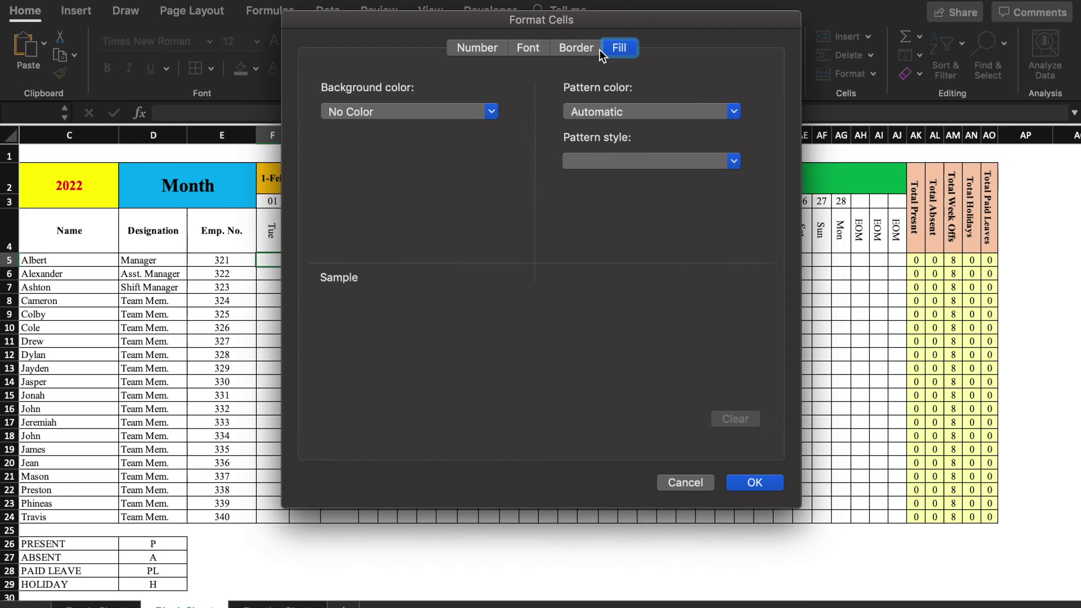
pyautogui.click(488, 115)
pyautogui.click(352, 303)
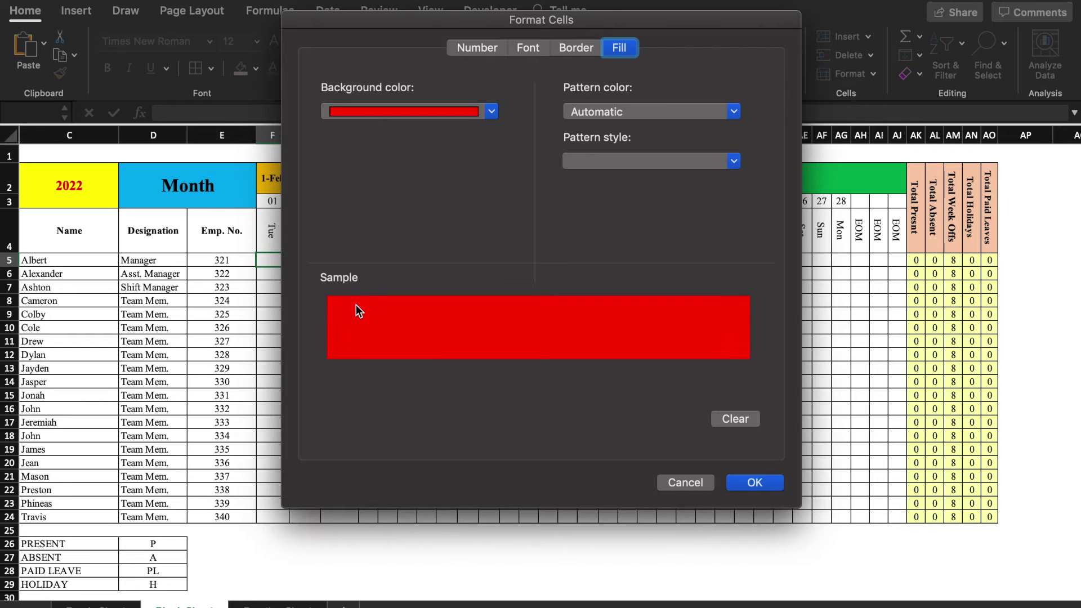
pyautogui.click(736, 162)
pyautogui.click(654, 228)
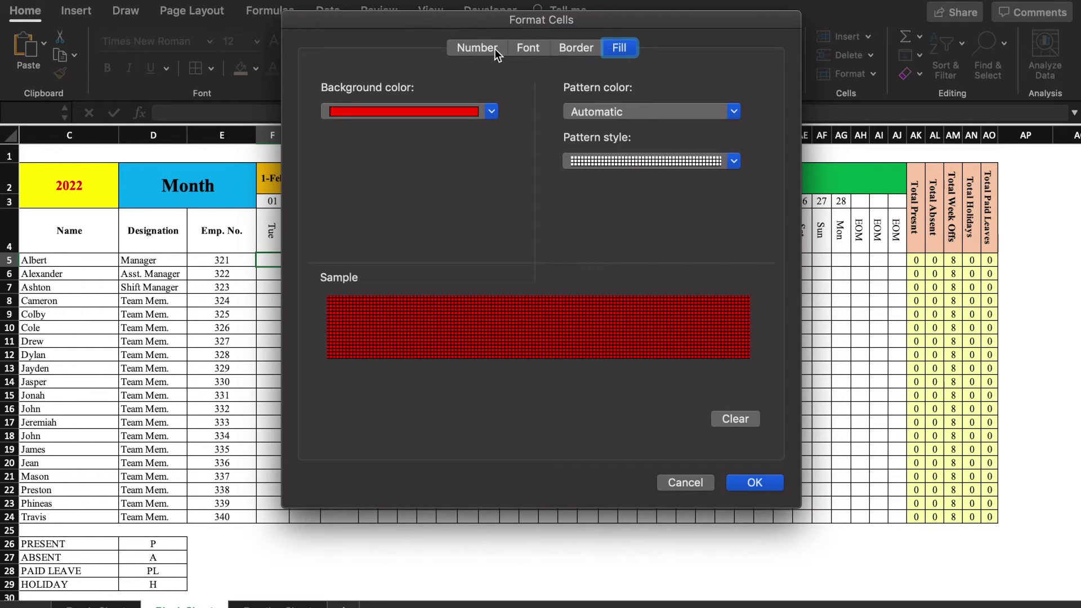
pyautogui.click(523, 49)
pyautogui.click(652, 242)
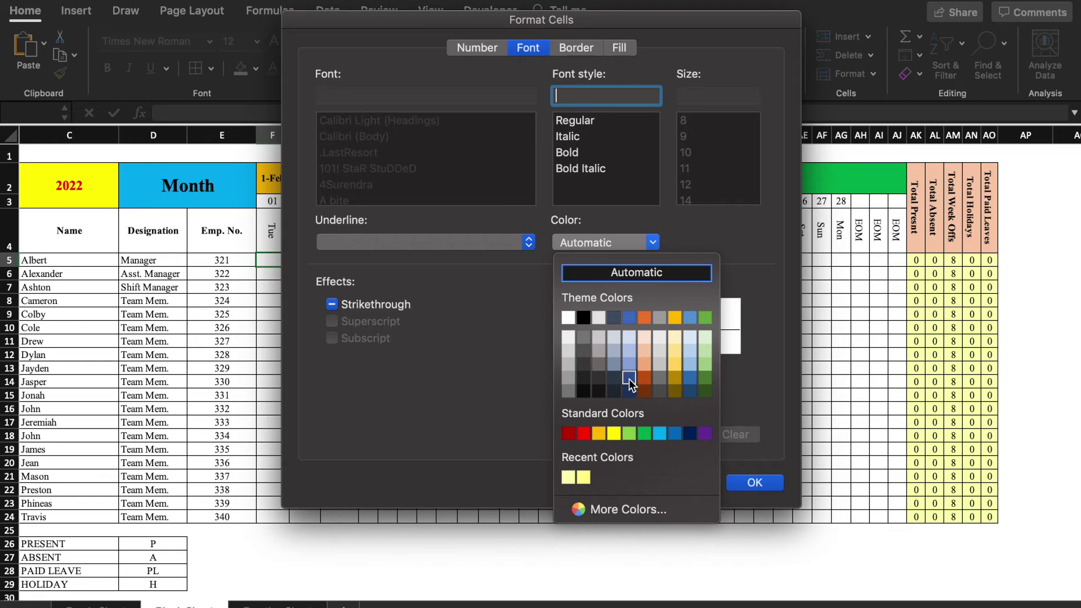
pyautogui.click(613, 433)
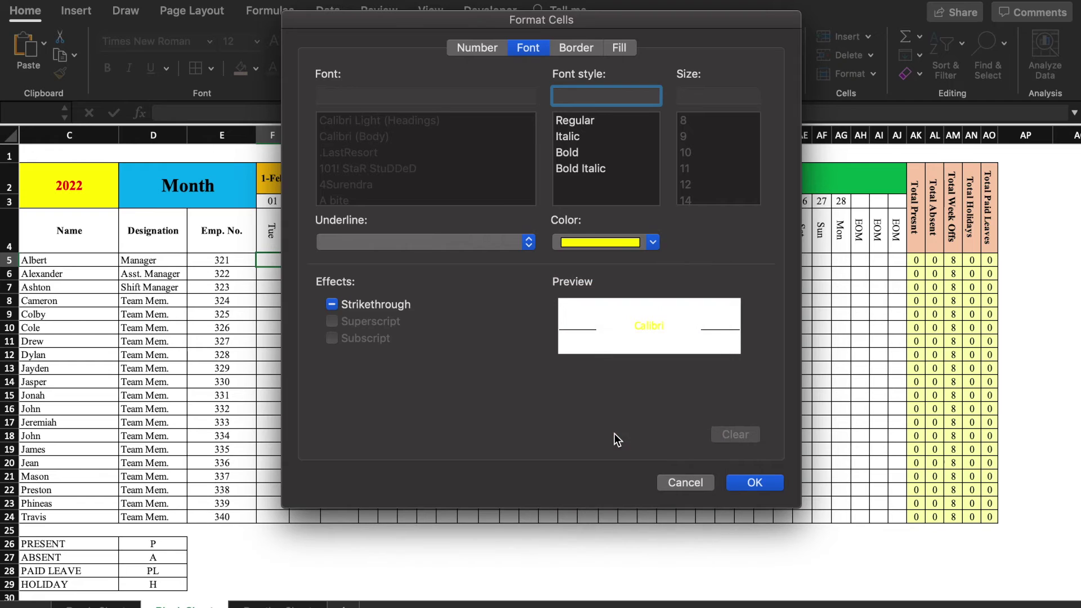
pyautogui.click(758, 483)
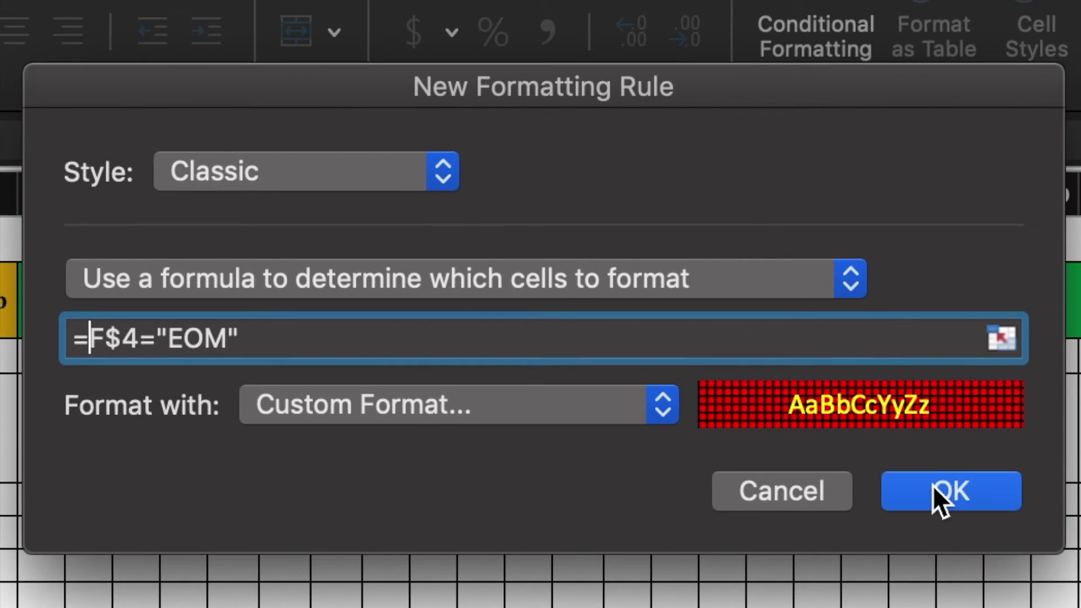
pyautogui.click(735, 258)
# Fill F5's conditional formatting across the whole attendance grid, F5:AJ24.
pyautogui.moveTo(284, 263)
pyautogui.mouseDown()
pyautogui.moveTo(901, 266)
pyautogui.moveTo(902, 519)
pyautogui.mouseUp()
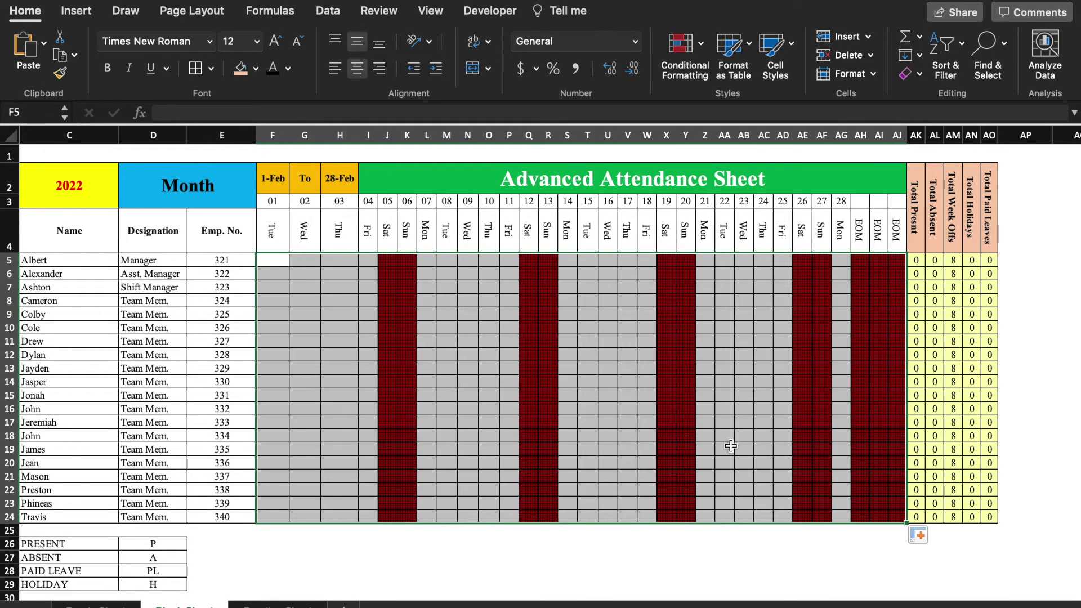
pyautogui.click(684, 404)
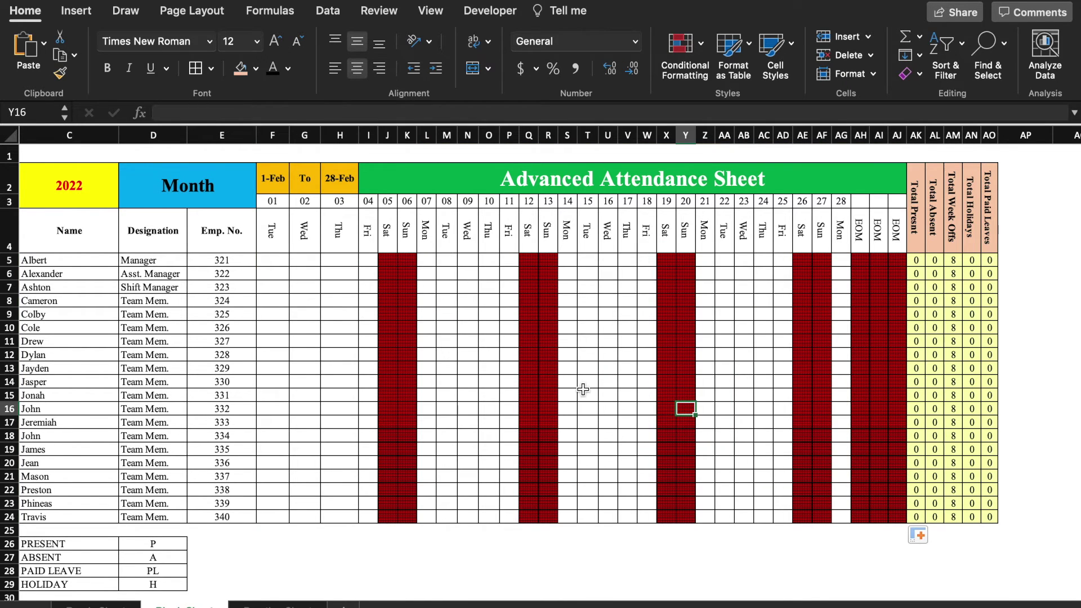
# Switch the month in B2 to Jan and back to Feb to check the weekend and EOM column highlighting.
pyautogui.hscroll(-3, 340, 584)
pyautogui.click(74, 202)
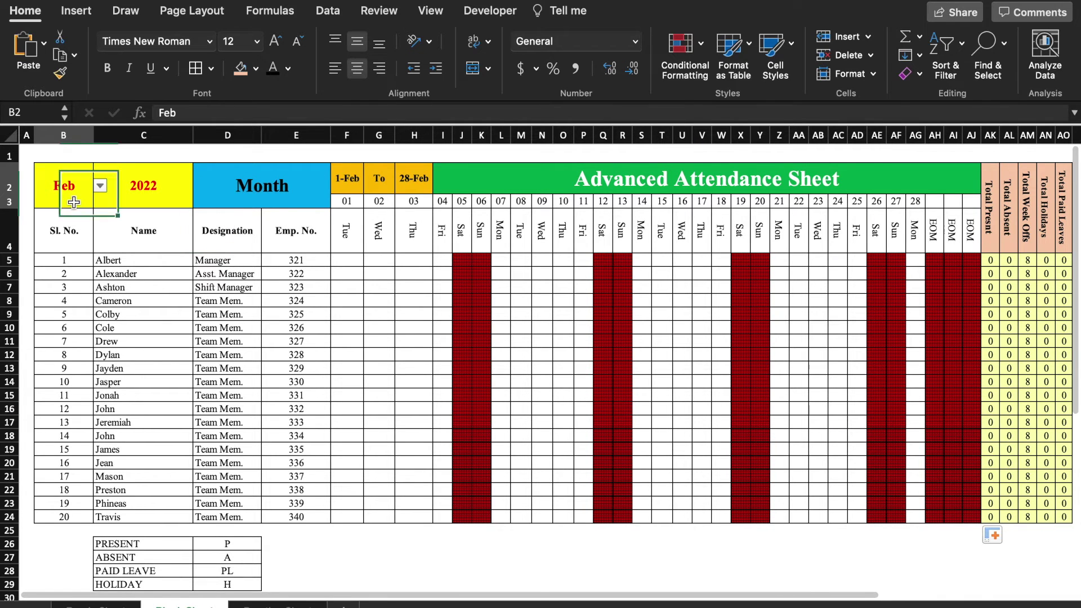
pyautogui.click(100, 185)
pyautogui.click(47, 211)
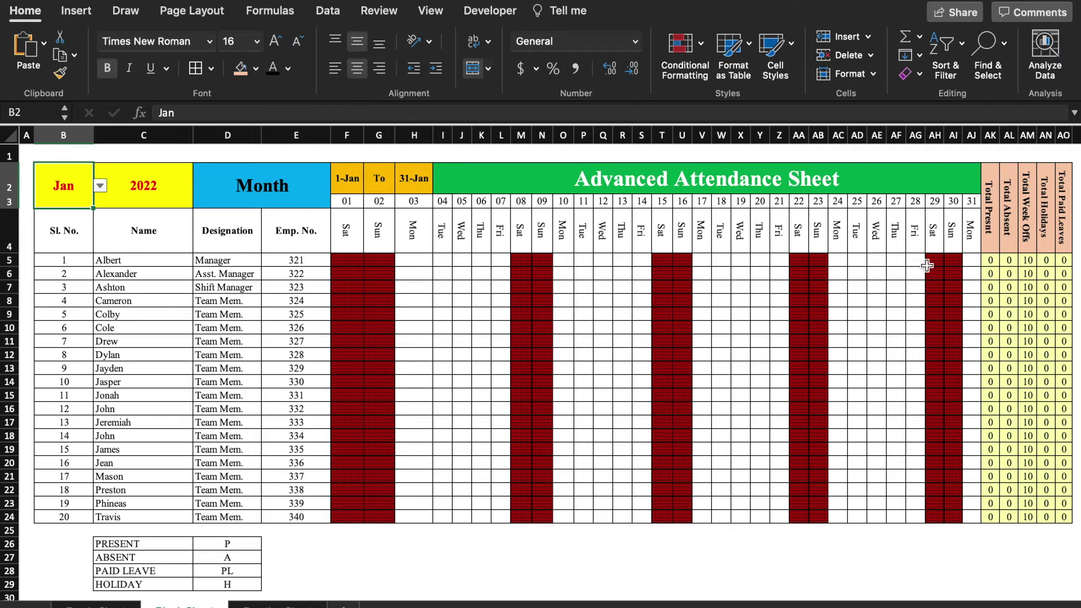
pyautogui.click(100, 186)
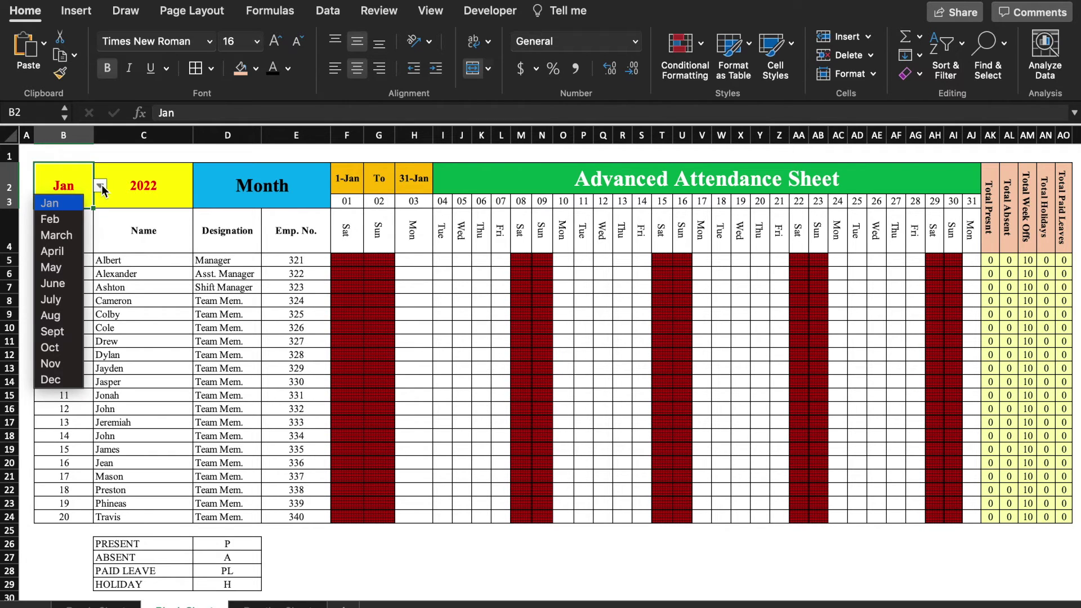
pyautogui.click(71, 220)
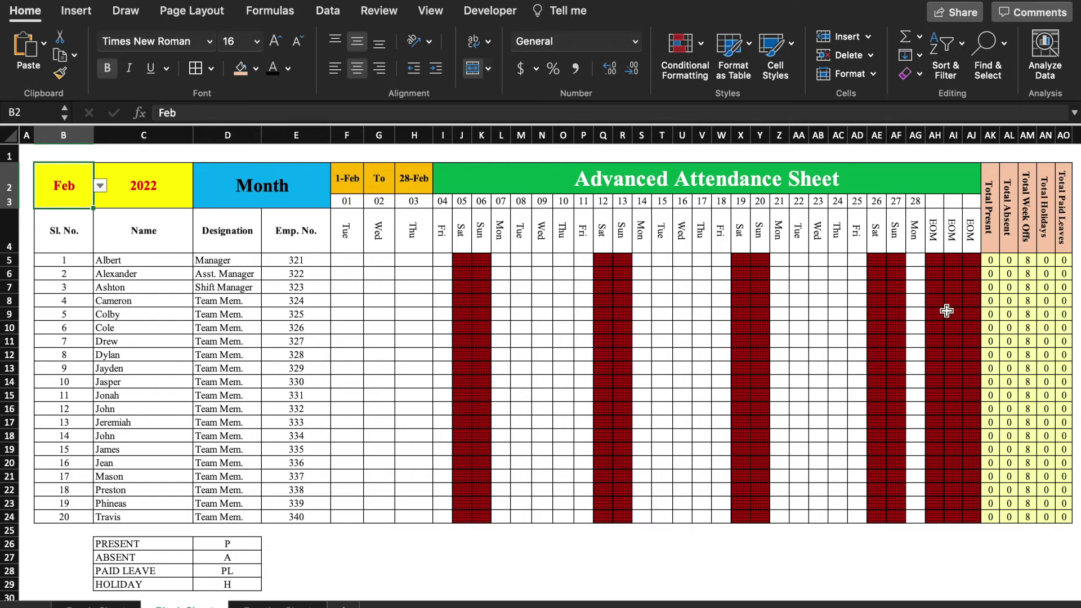
# Create a Highlight Cells rule on the weekday row F4:AJ4 for cell values equal to EOM.
pyautogui.moveTo(347, 230); pyautogui.dragTo(972, 228)
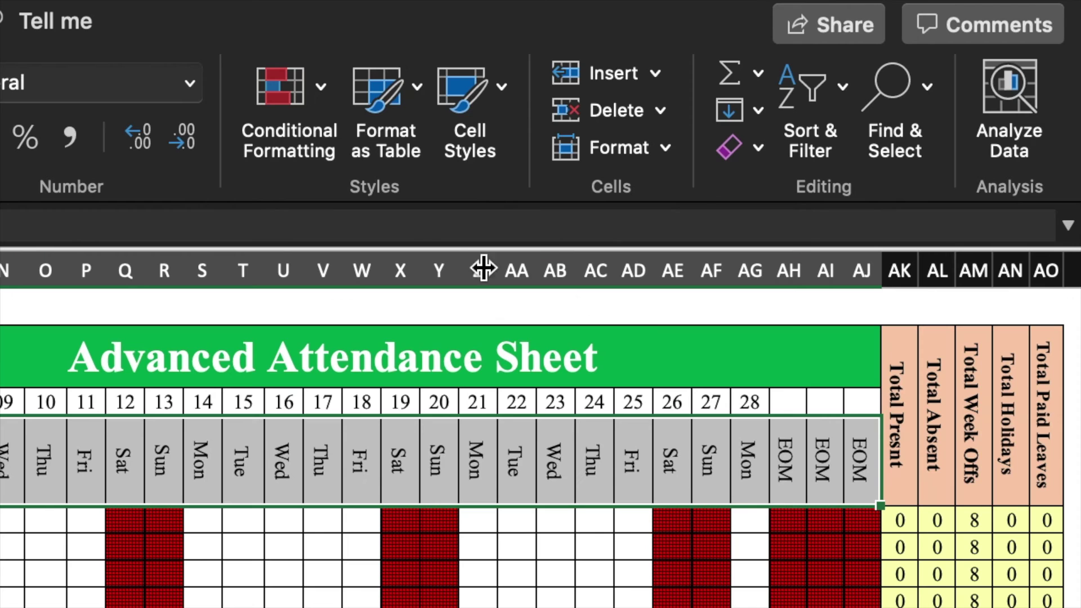
pyautogui.click(324, 84)
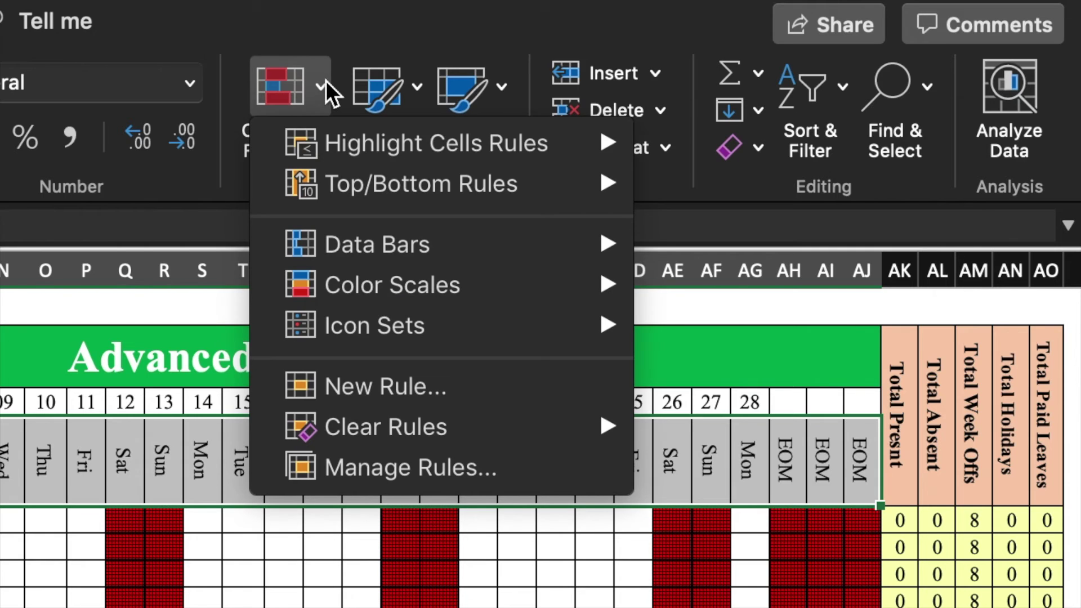
pyautogui.moveTo(406, 132)
pyautogui.click(778, 272)
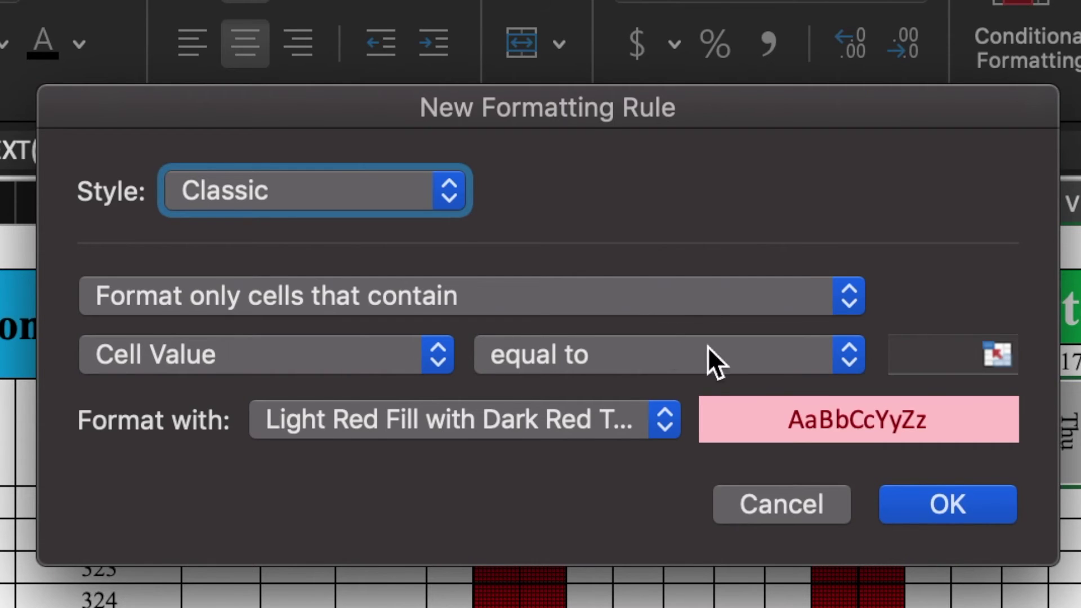
pyautogui.click(903, 353)
pyautogui.write('EOM')
# Give the weekday row's EOM rule a custom format with a red background and yellow font, and apply it.
pyautogui.click(655, 422)
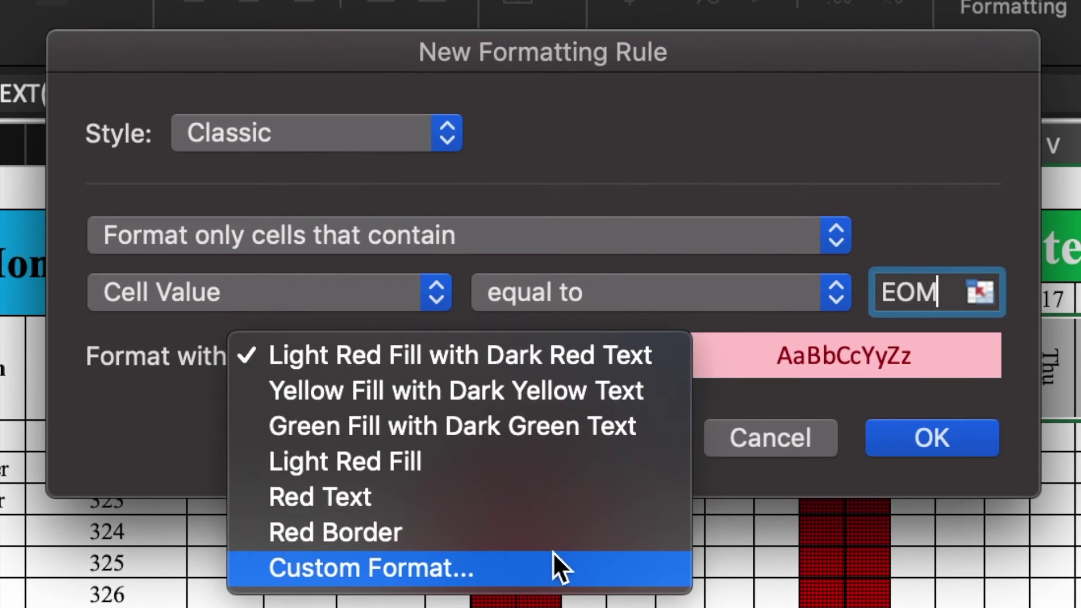
pyautogui.click(554, 566)
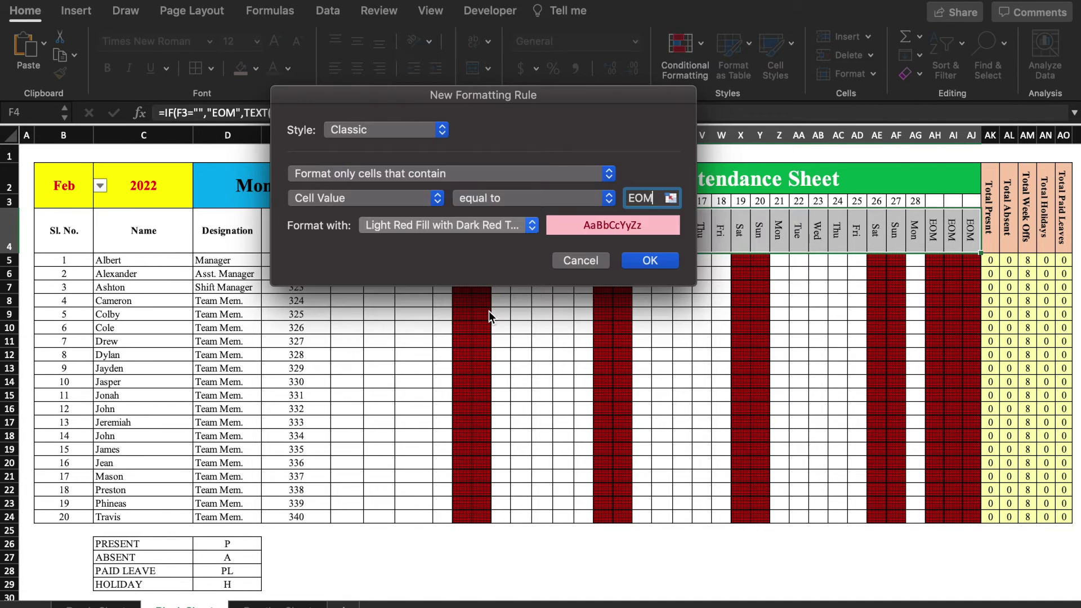
pyautogui.click(622, 48)
pyautogui.click(493, 111)
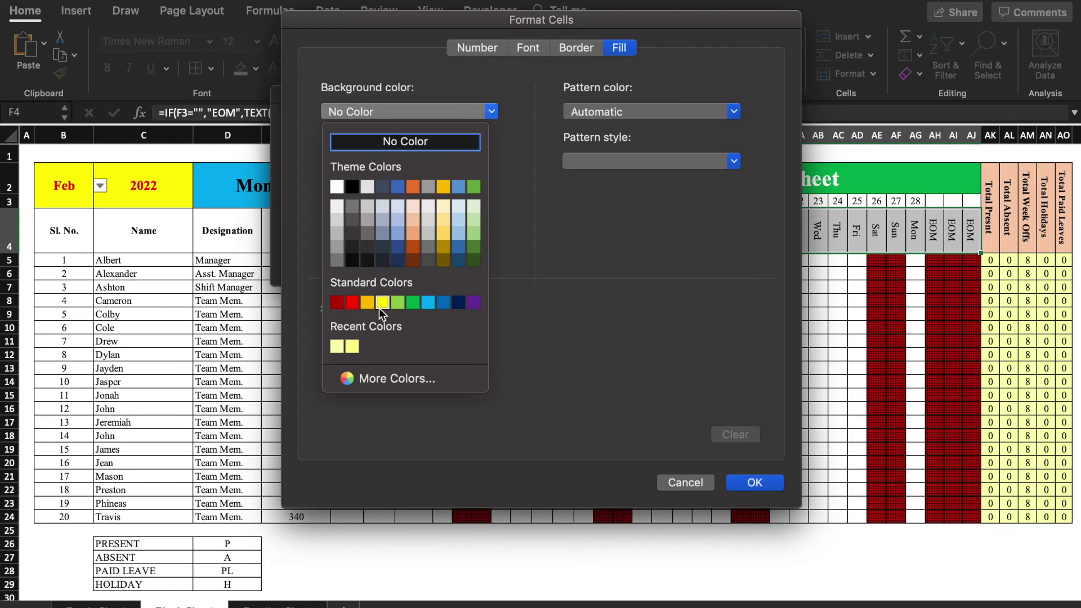
pyautogui.click(353, 304)
pyautogui.click(528, 47)
pyautogui.click(652, 242)
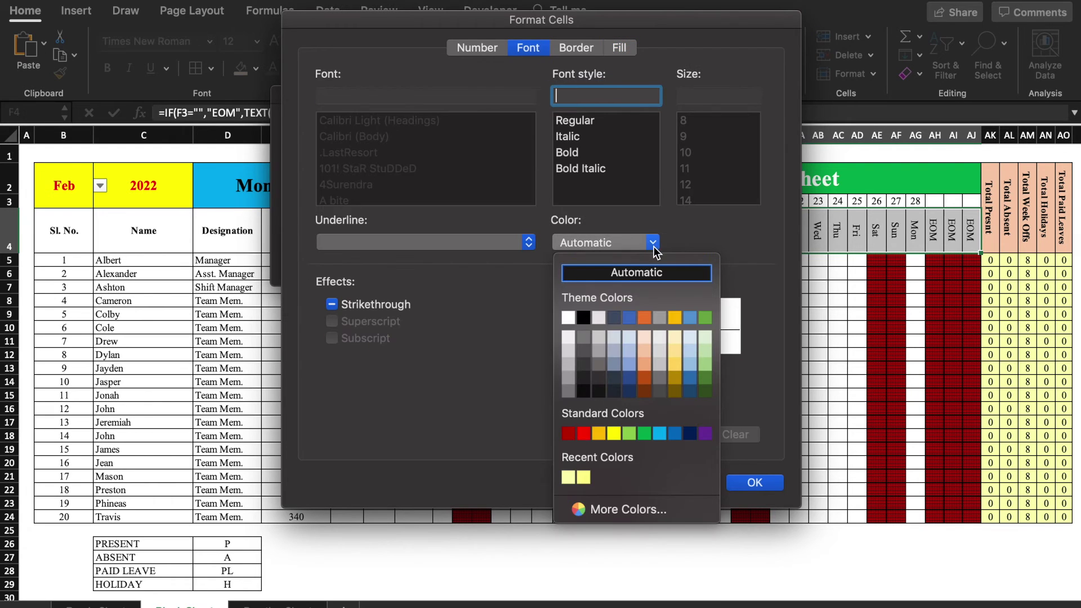
pyautogui.click(615, 433)
pyautogui.click(754, 483)
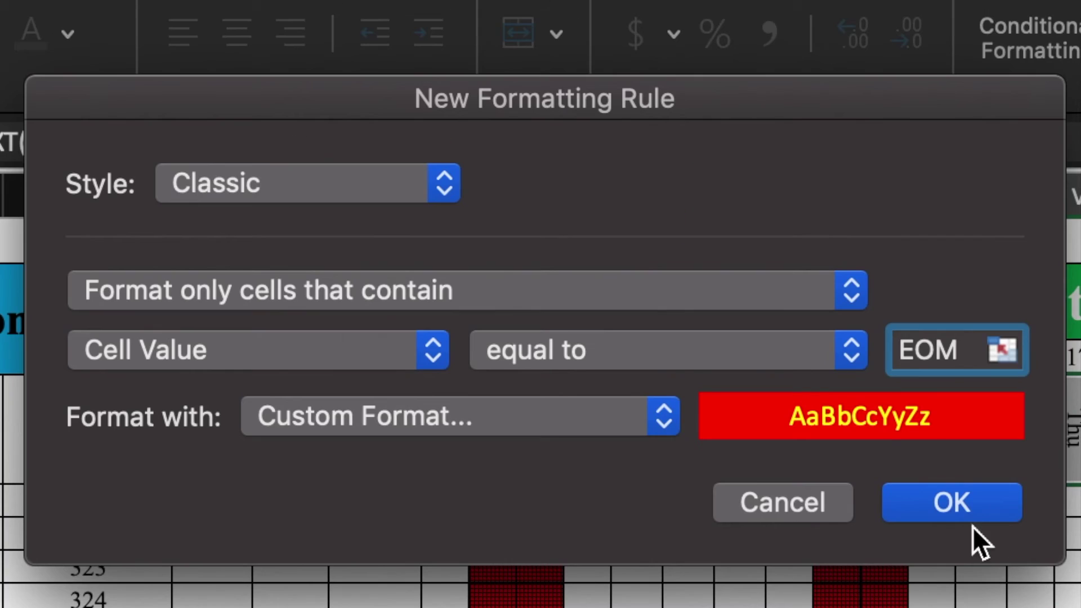
pyautogui.click(956, 510)
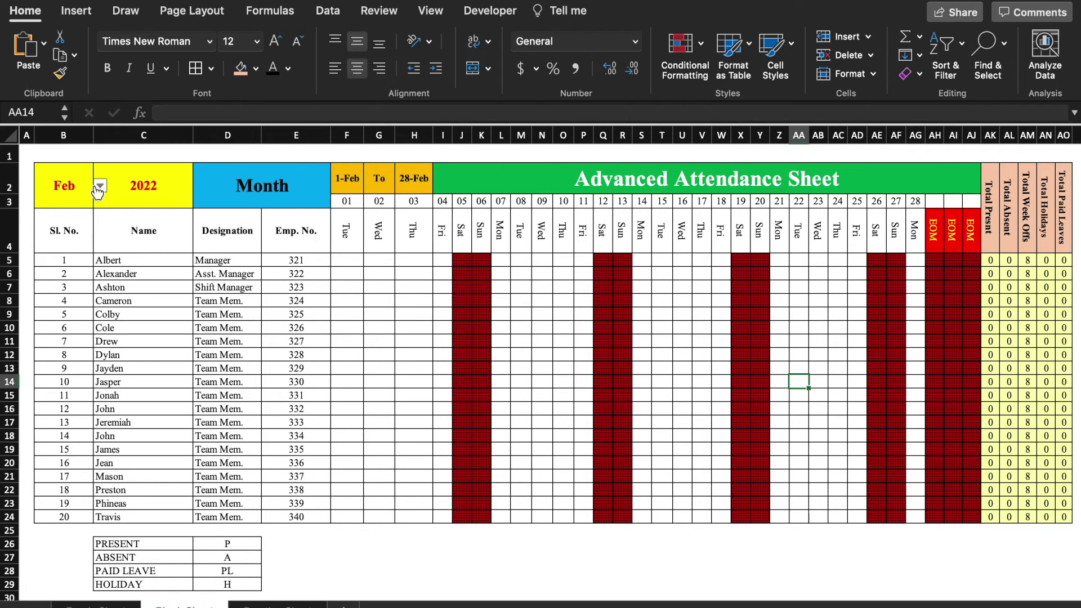
# Test the EOM header highlighting by switching the month in B2 to Jan, Feb and finally April.
pyautogui.click(82, 181)
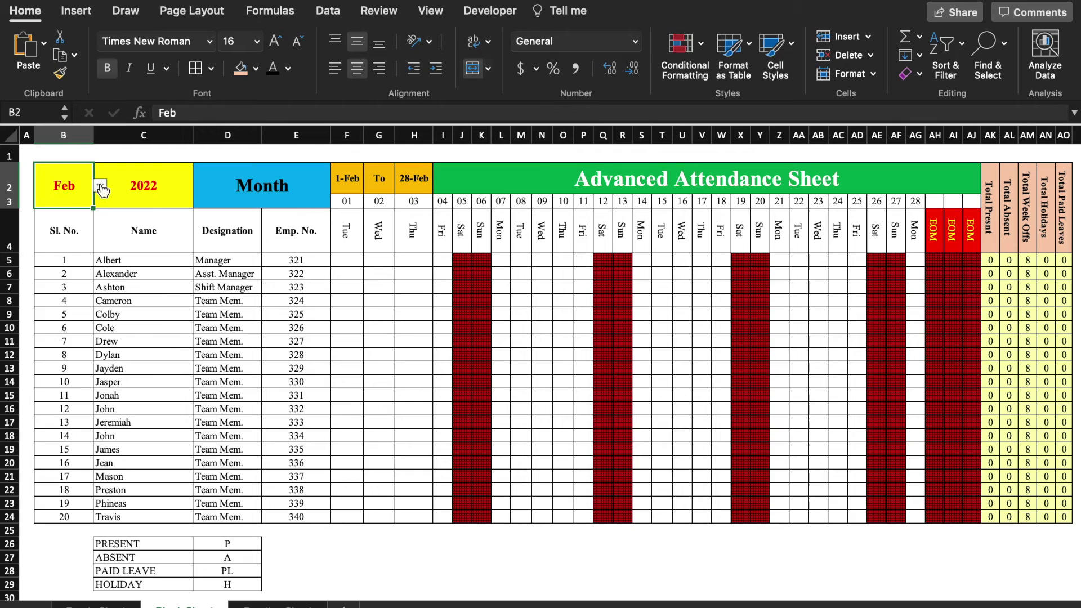
pyautogui.click(102, 189)
pyautogui.click(50, 203)
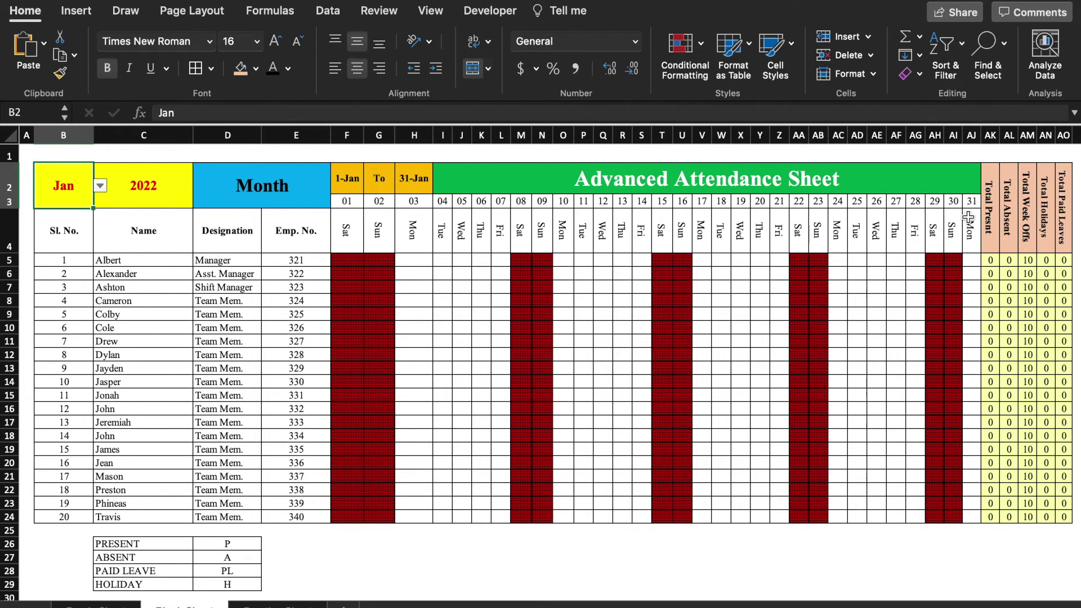
pyautogui.click(101, 186)
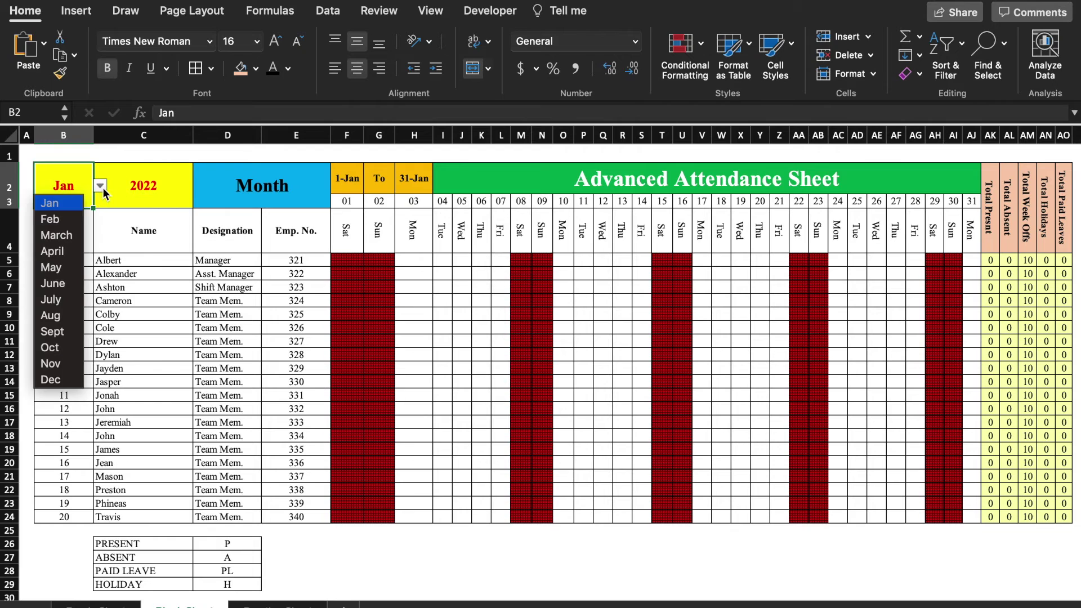
pyautogui.click(79, 218)
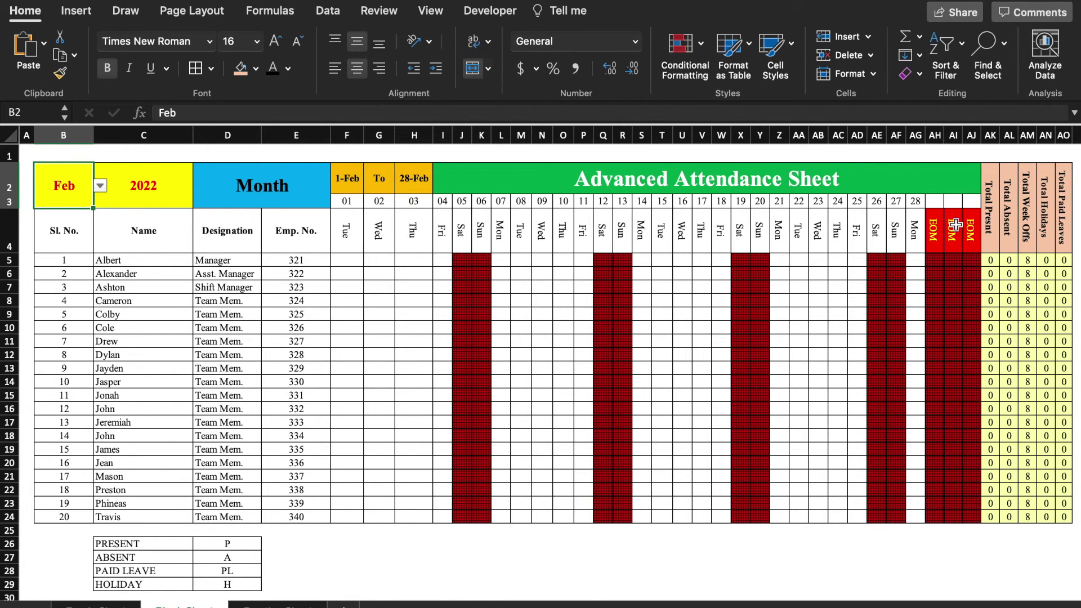
pyautogui.click(100, 188)
pyautogui.click(74, 253)
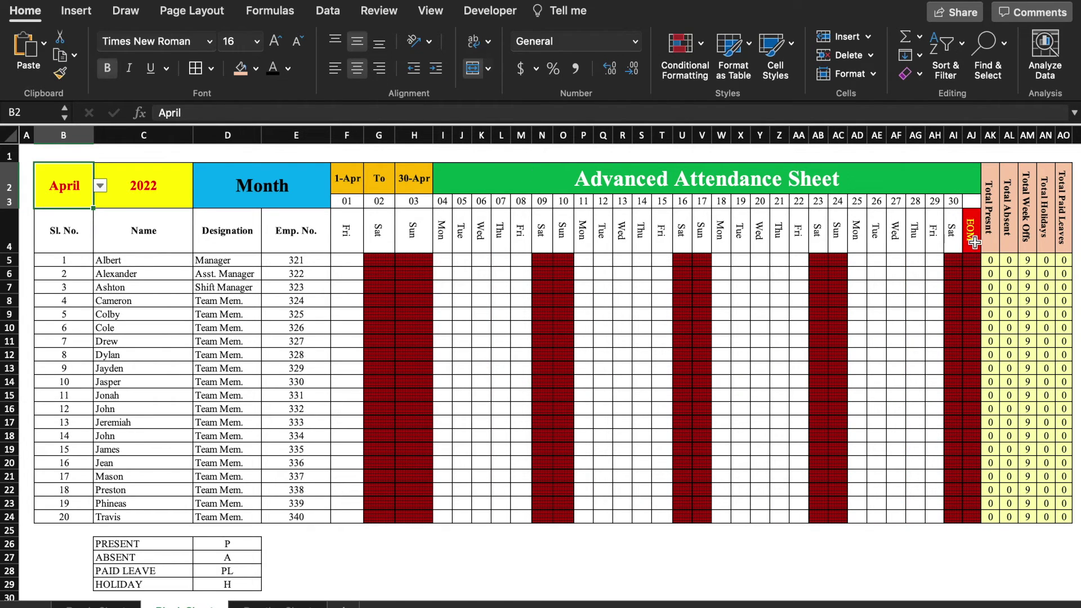
# Switch the month in B2 to Jan and create a new Classic-style conditional formatting rule for the date row F3:AJ3.
pyautogui.click(99, 186)
pyautogui.click(71, 203)
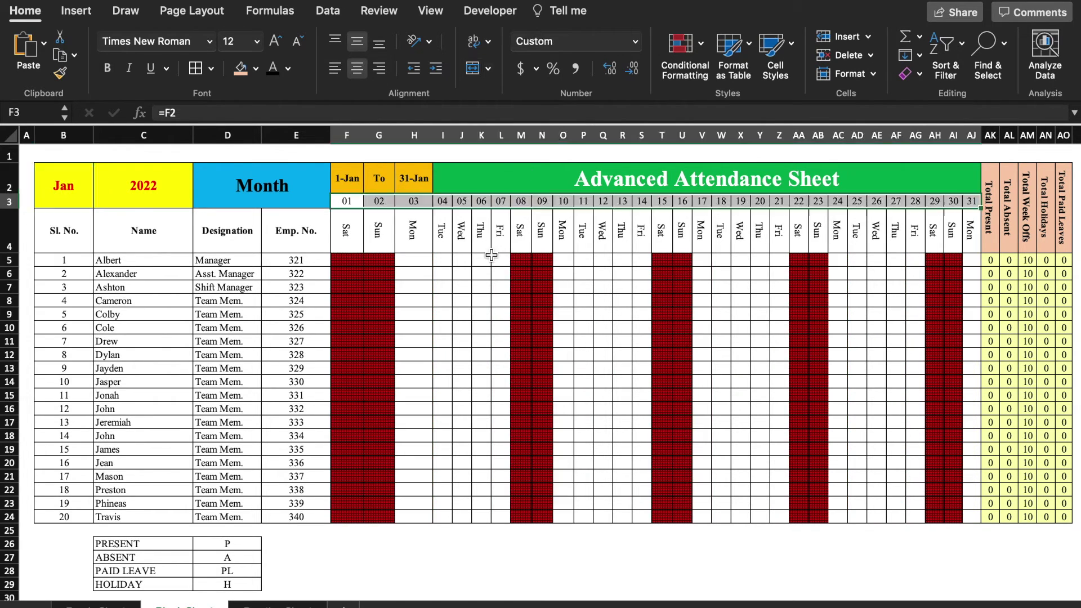
pyautogui.moveTo(347, 201); pyautogui.dragTo(971, 201)
pyautogui.click(701, 43)
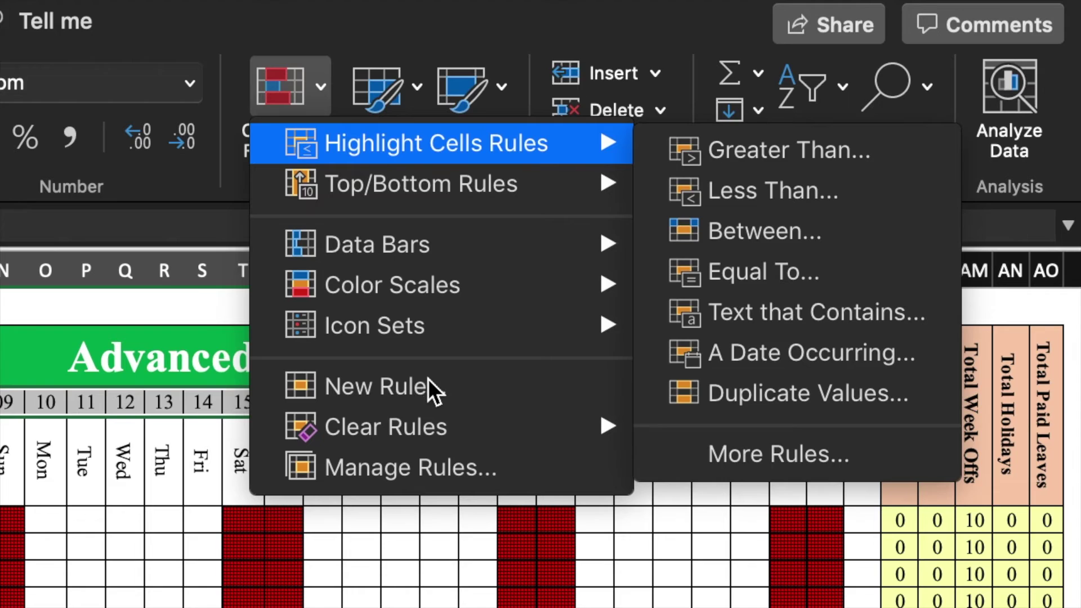
pyautogui.click(427, 378)
pyautogui.click(526, 152)
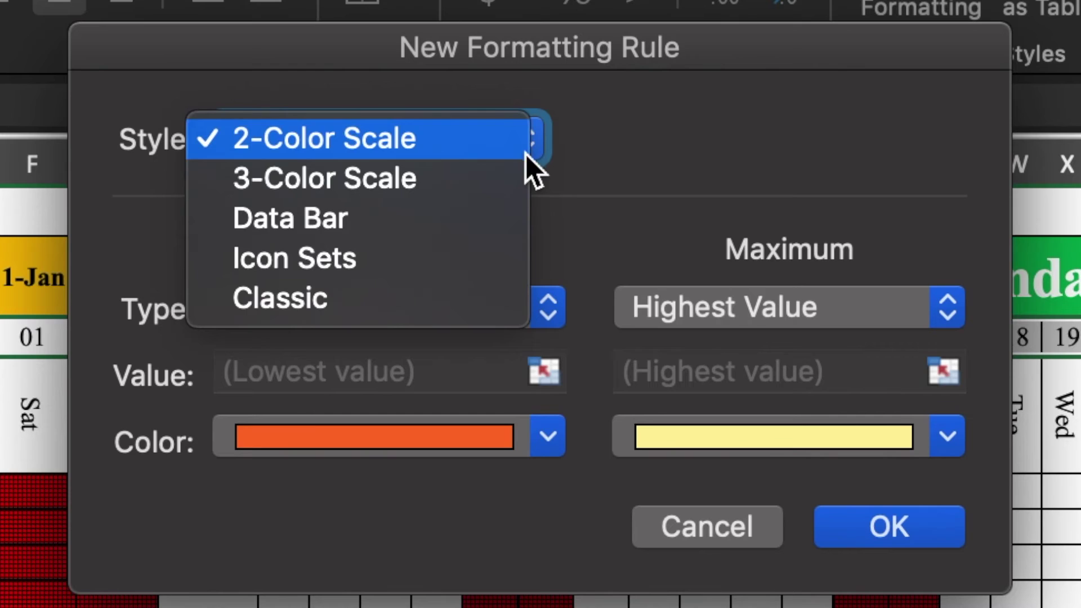
pyautogui.click(490, 295)
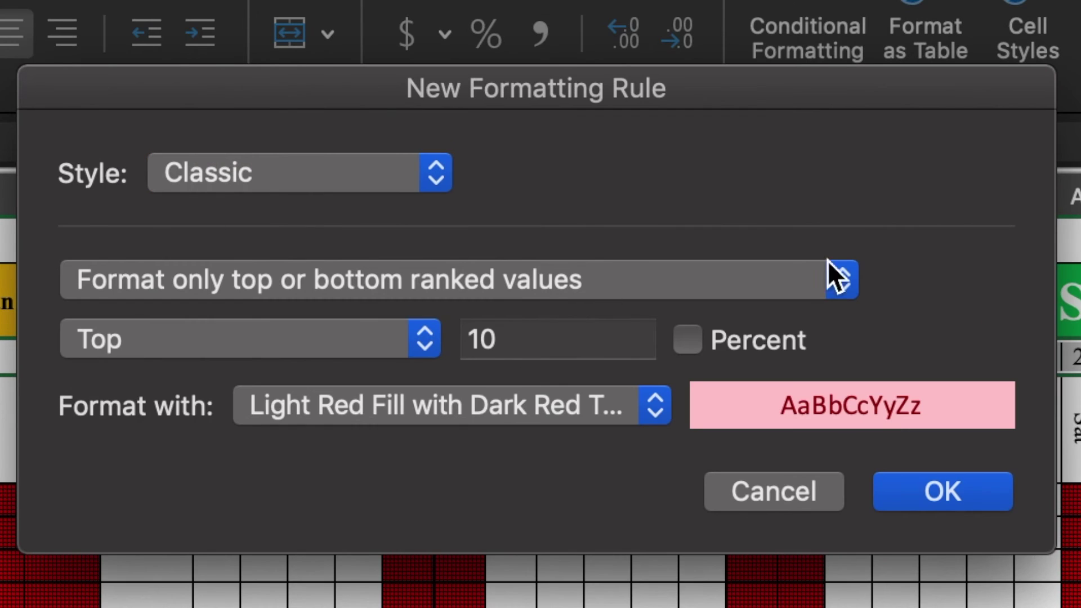
# Make the date row rule determine the cells to format with the formula =F$3="".
pyautogui.click(839, 279)
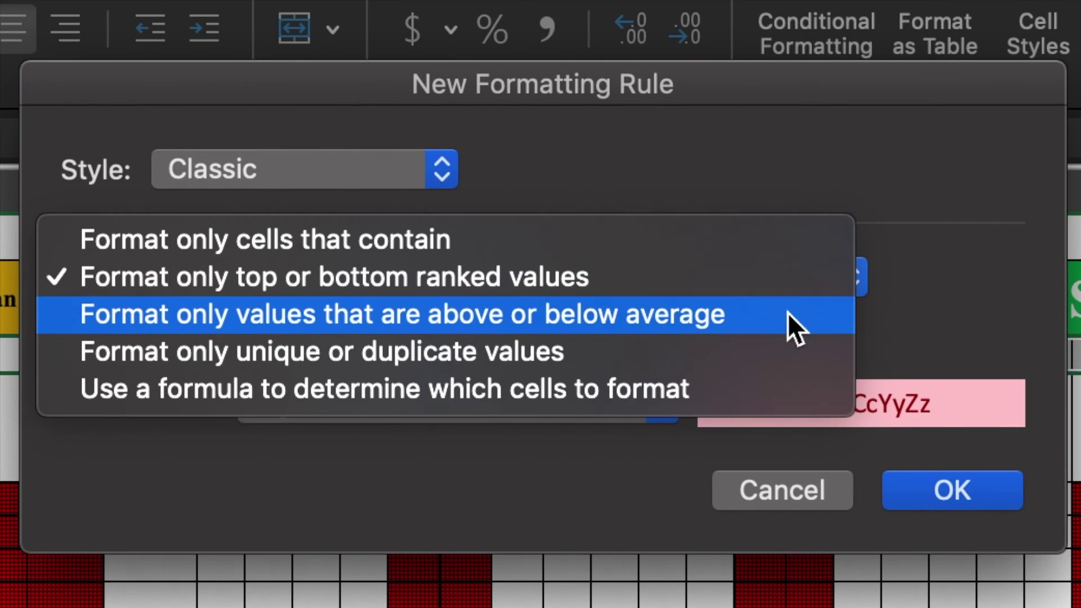
pyautogui.click(668, 398)
pyautogui.click(562, 335)
pyautogui.write('=$F$3')
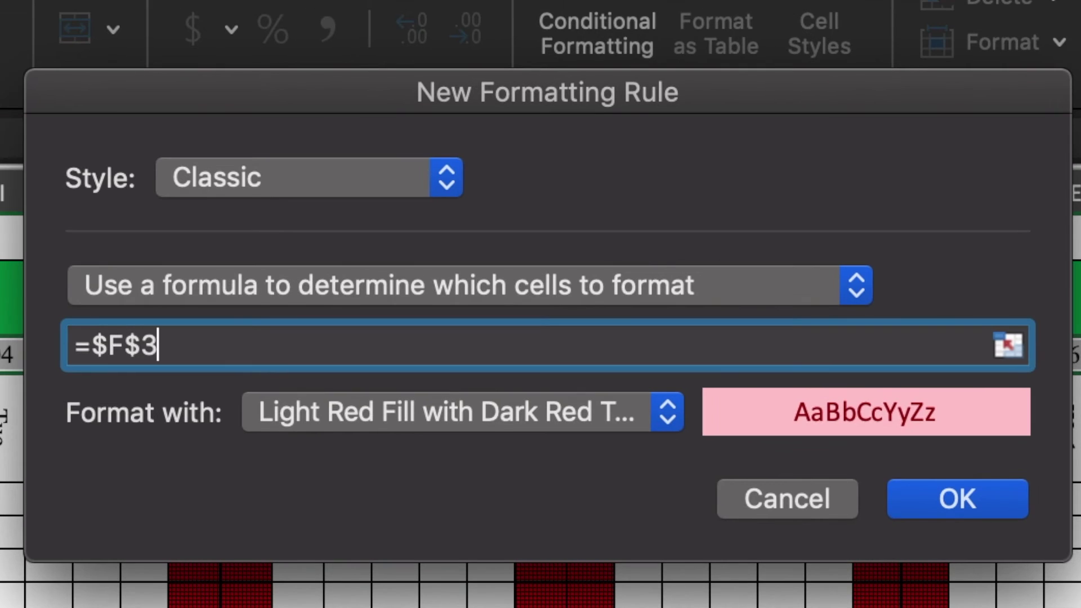
pyautogui.write('=')
pyautogui.write('""')
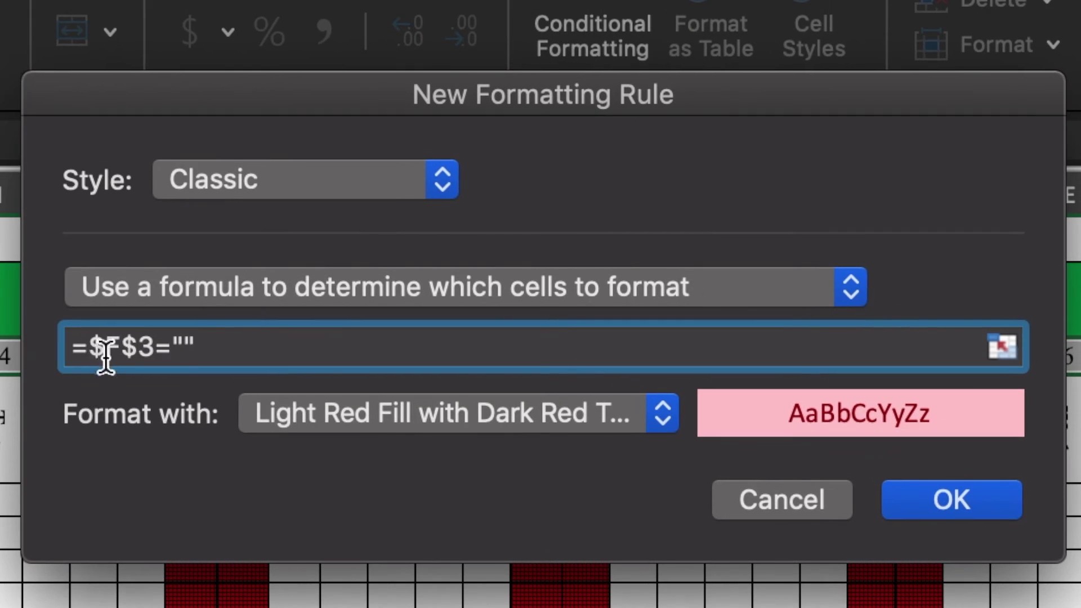
pyautogui.click(106, 351)
pyautogui.press('BackSpace')
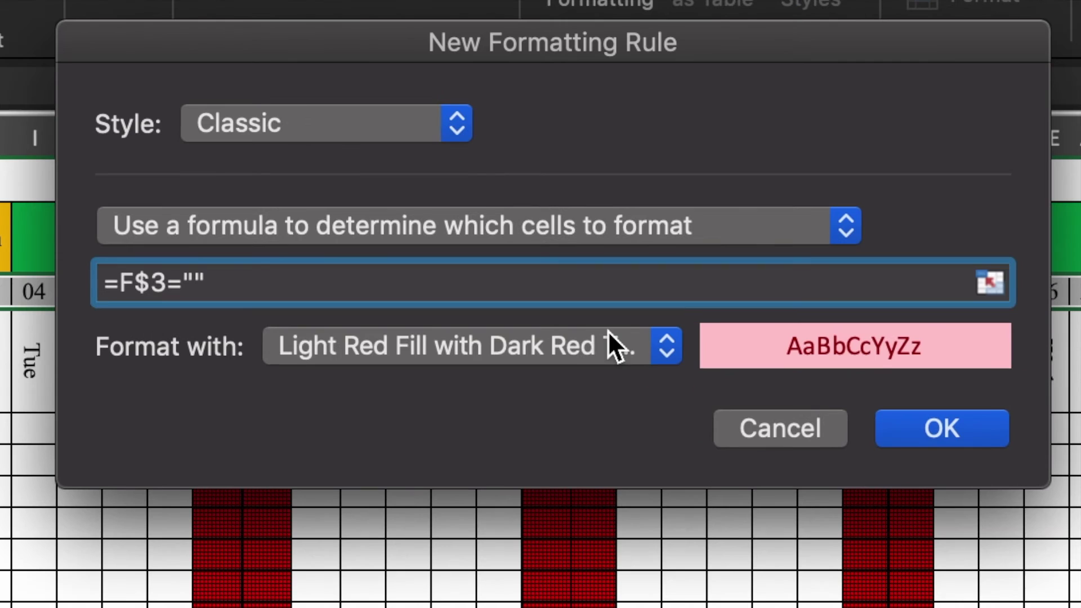
# Give the blank-date rule a custom fill with a red background and a grid pattern style, and apply the rule.
pyautogui.click(663, 349)
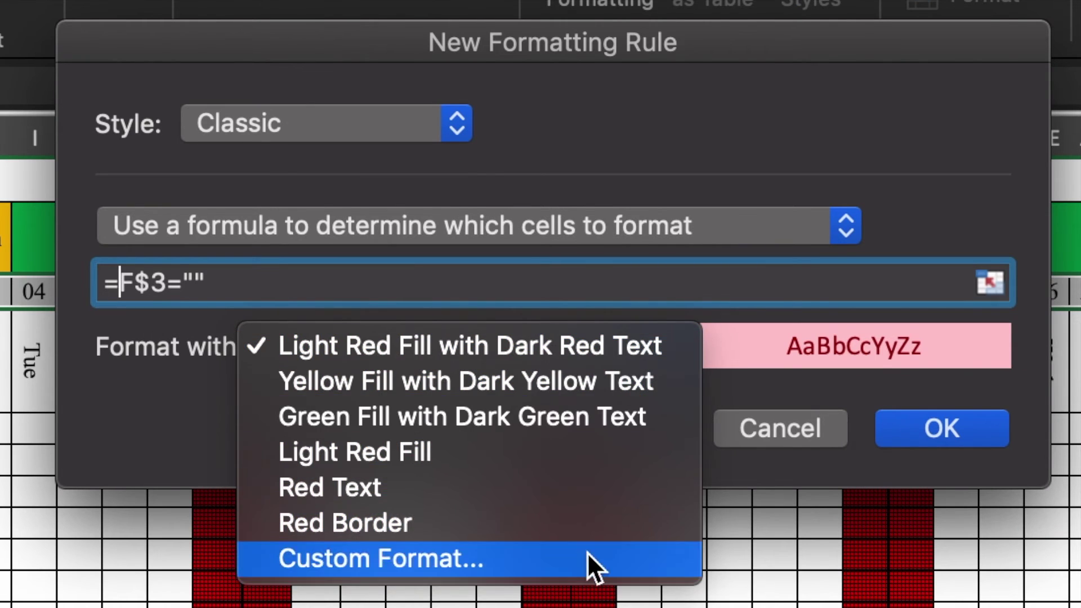
pyautogui.click(587, 552)
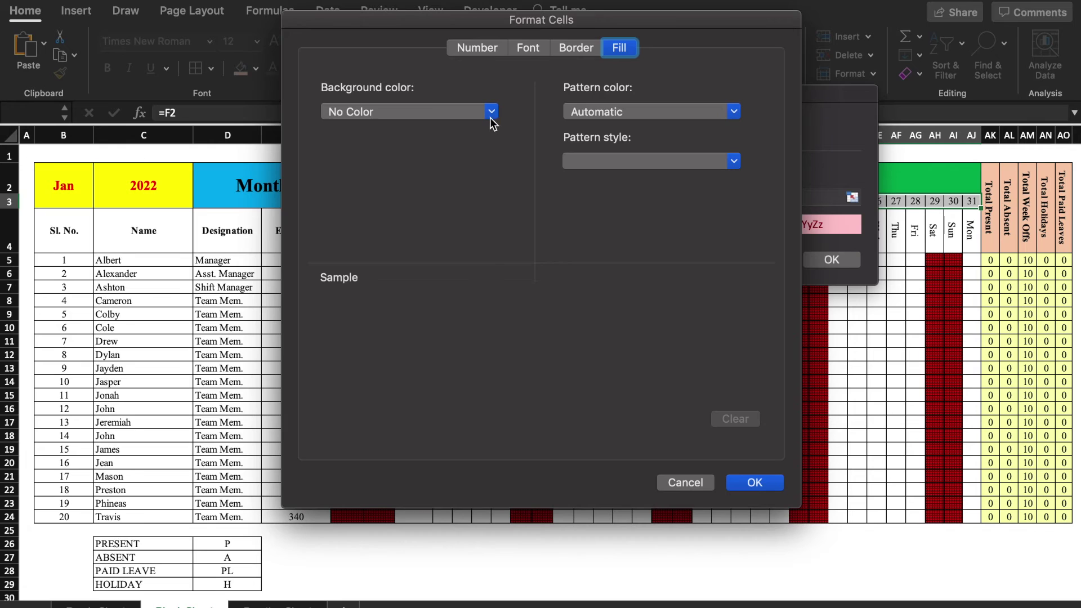
pyautogui.click(491, 112)
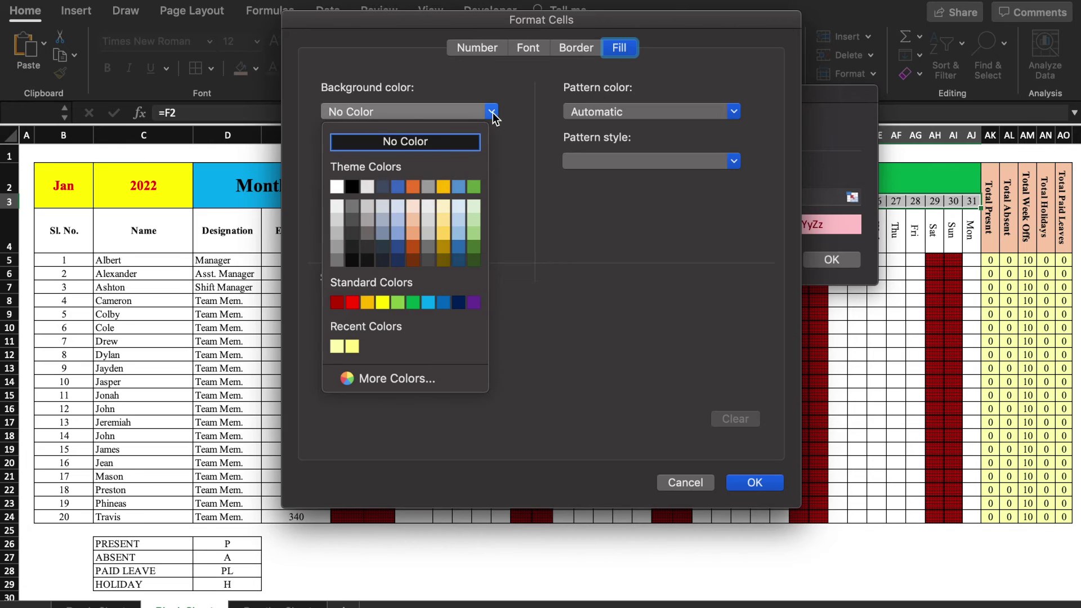
pyautogui.click(355, 302)
pyautogui.click(733, 162)
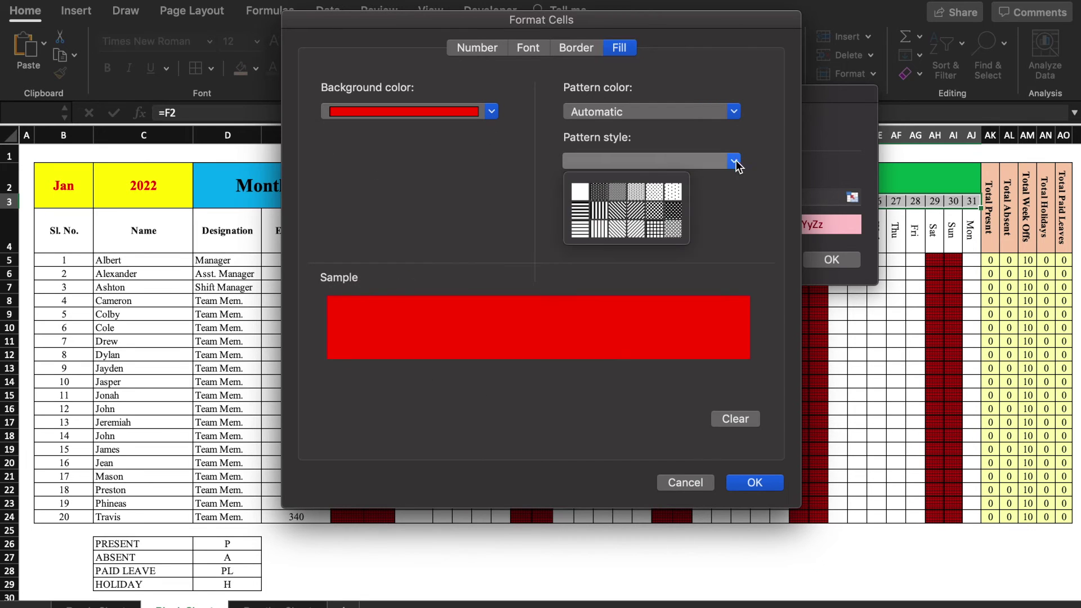
pyautogui.click(653, 229)
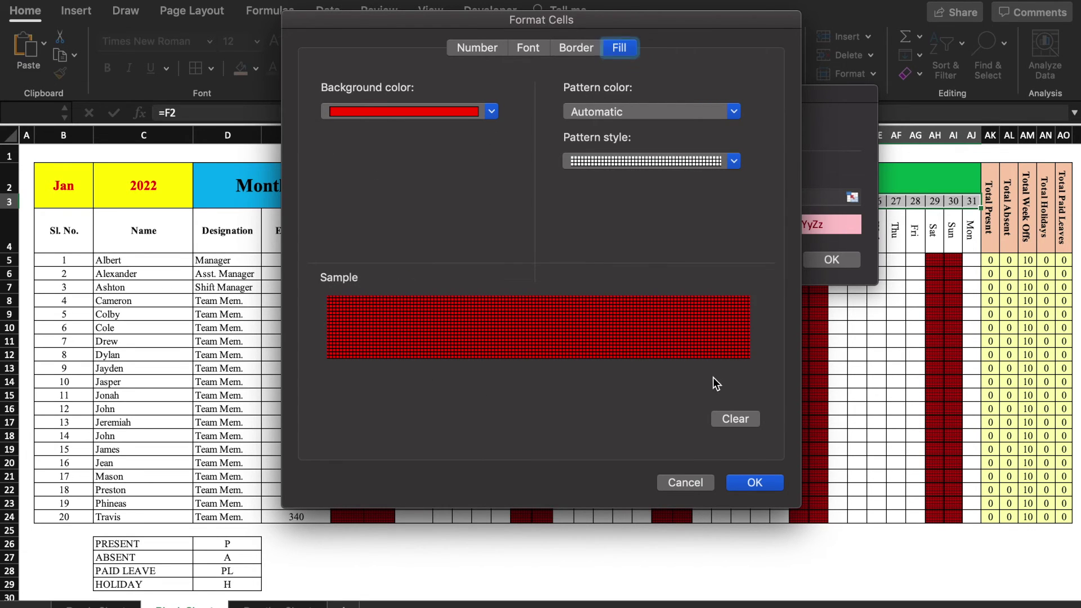
pyautogui.click(755, 483)
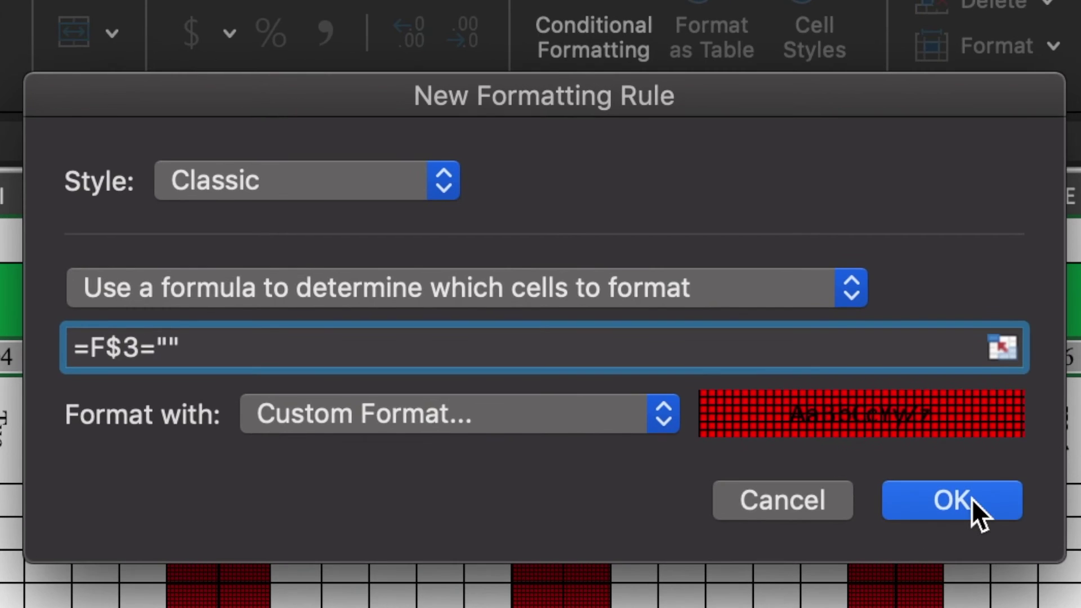
pyautogui.click(833, 259)
# Switch the month in B2 to Feb and then April to check the highlighting of blank date cells.
pyautogui.click(77, 179)
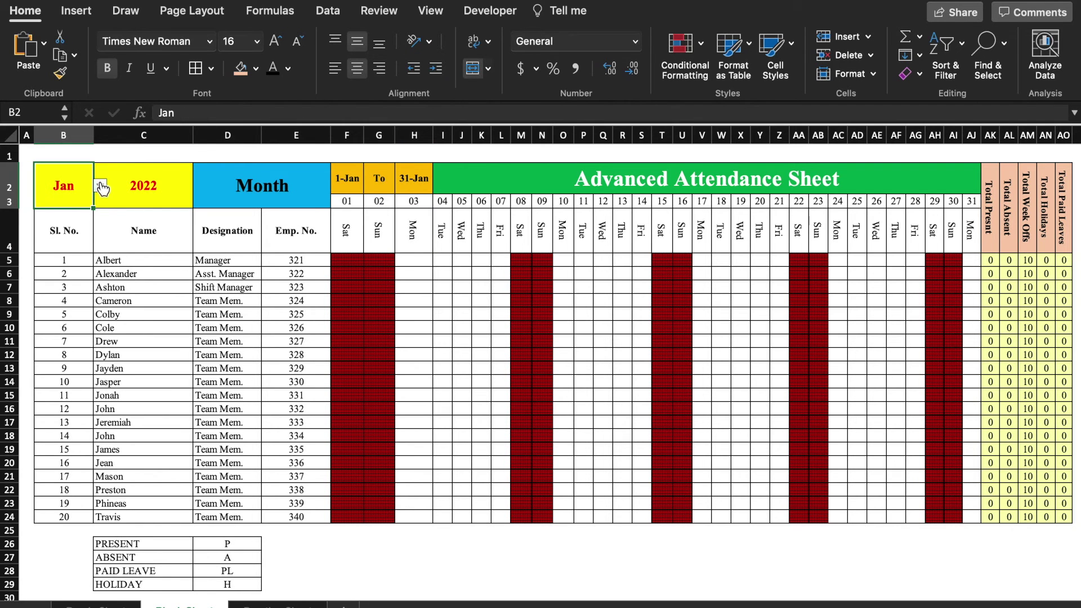
pyautogui.click(101, 187)
pyautogui.click(70, 219)
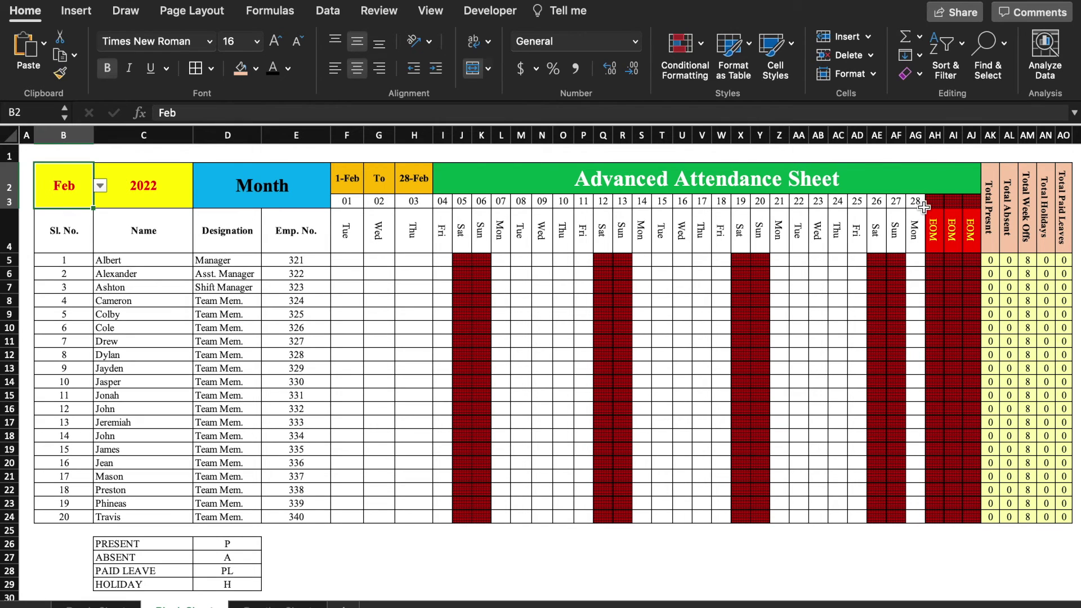
pyautogui.click(100, 188)
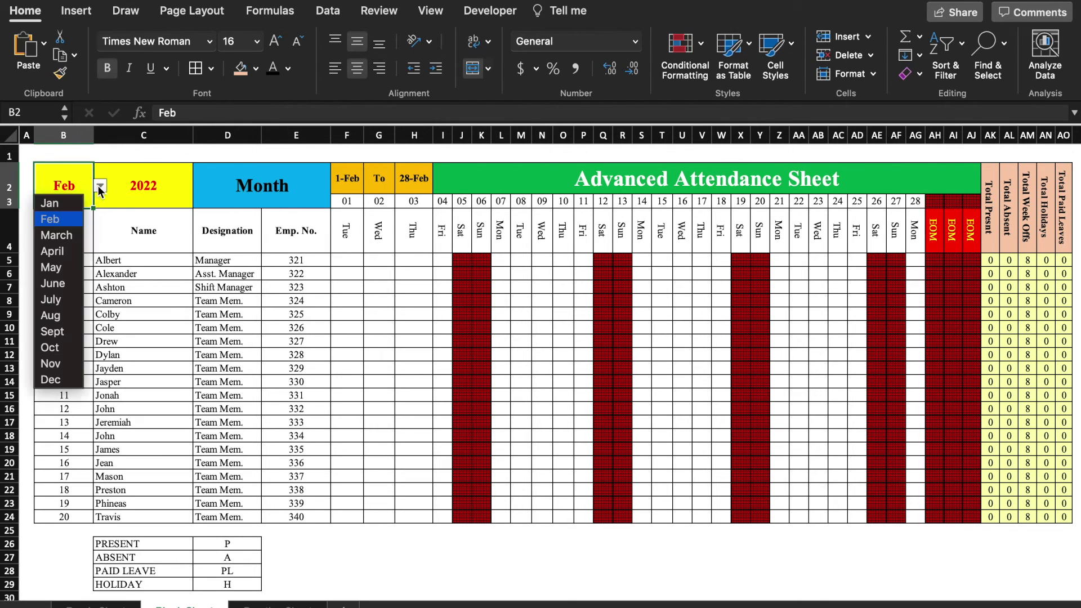
pyautogui.click(66, 252)
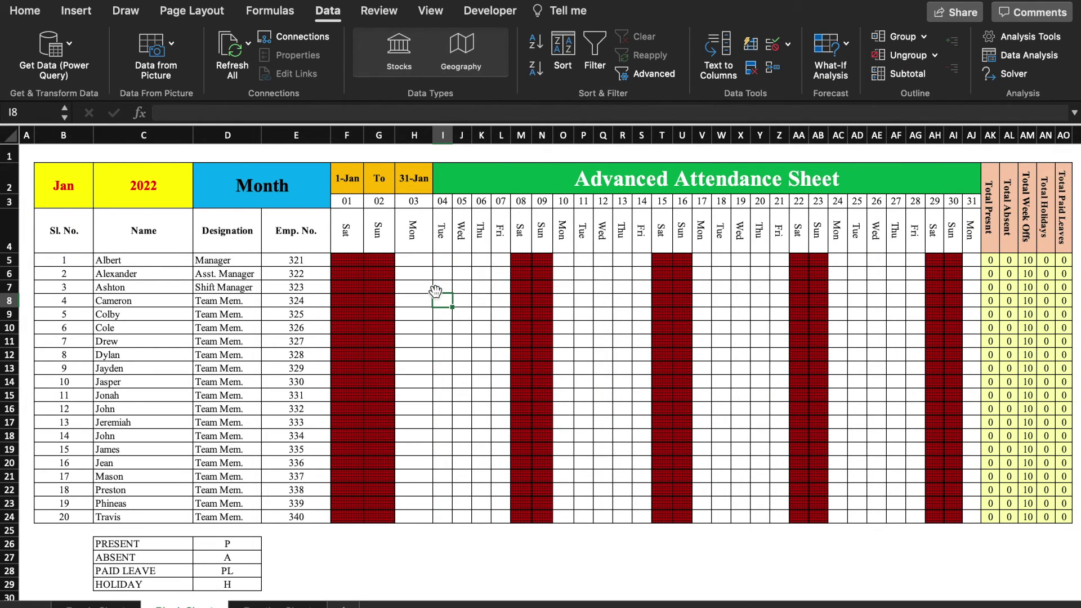
# Try entering P in the Saturday cell F5 and clear the entry.
pyautogui.click(354, 260)
pyautogui.write('P')
pyautogui.doubleClick(426, 296)
pyautogui.press('Escape')
pyautogui.click(354, 260)
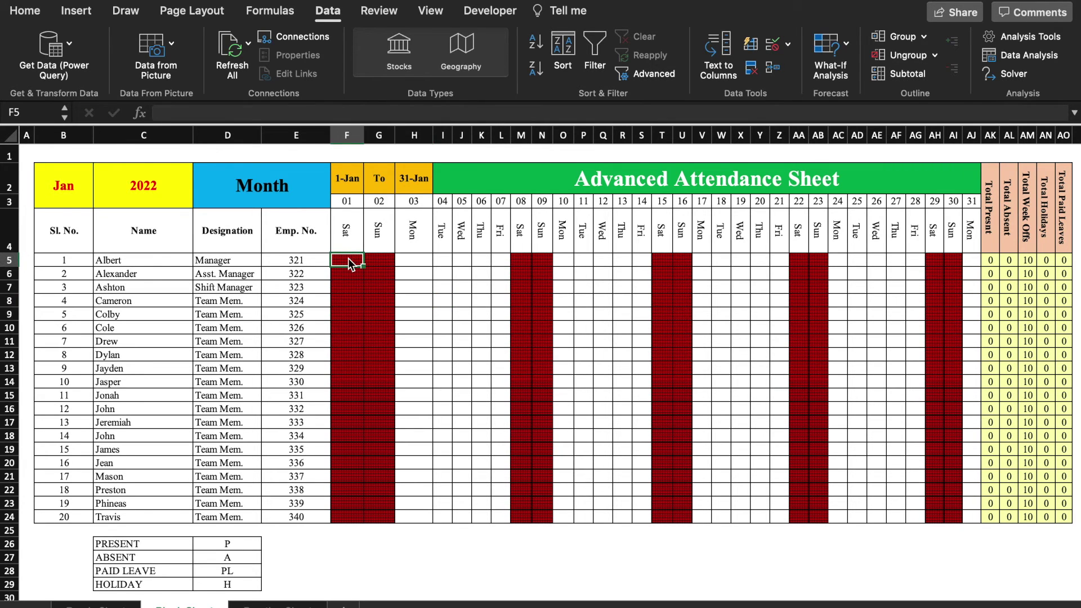
pyautogui.press('Delete')
pyautogui.click(444, 287)
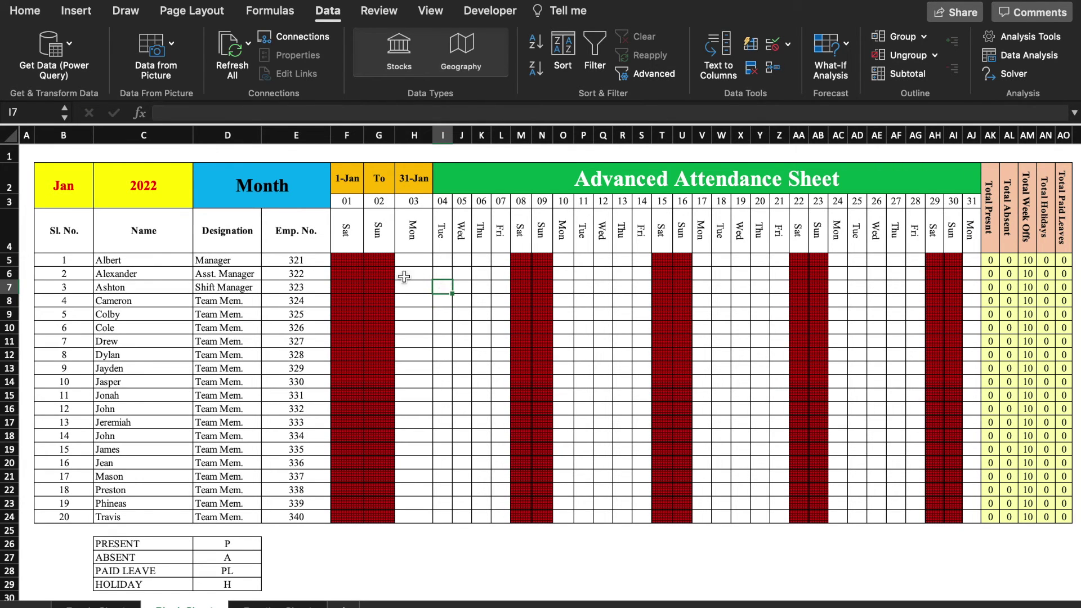
# Open data validation for cell F5 and set the allowed criteria to Custom.
pyautogui.click(356, 261)
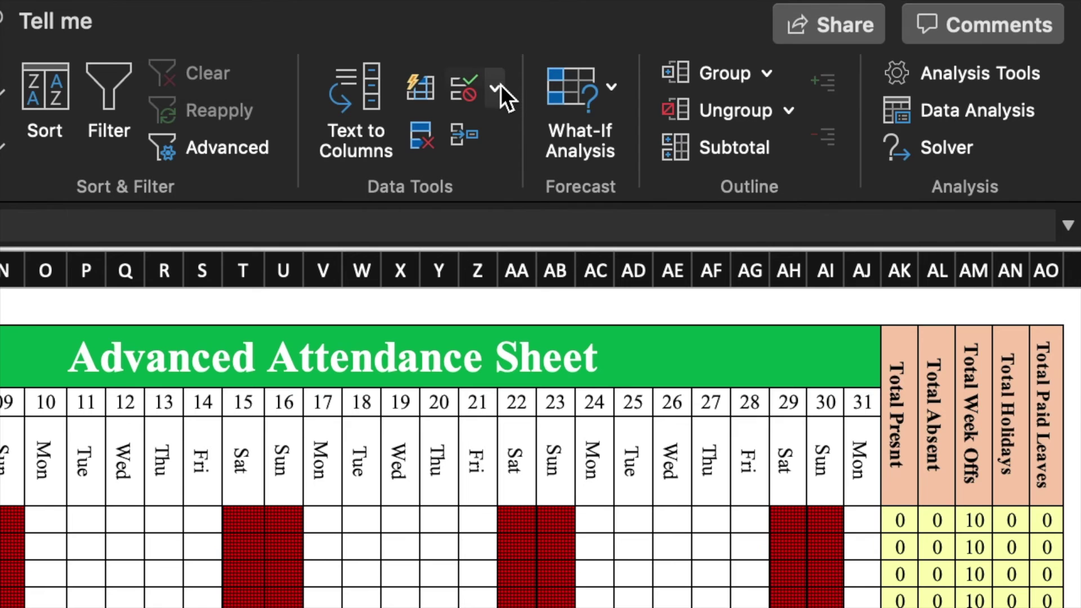
pyautogui.click(496, 87)
pyautogui.click(572, 137)
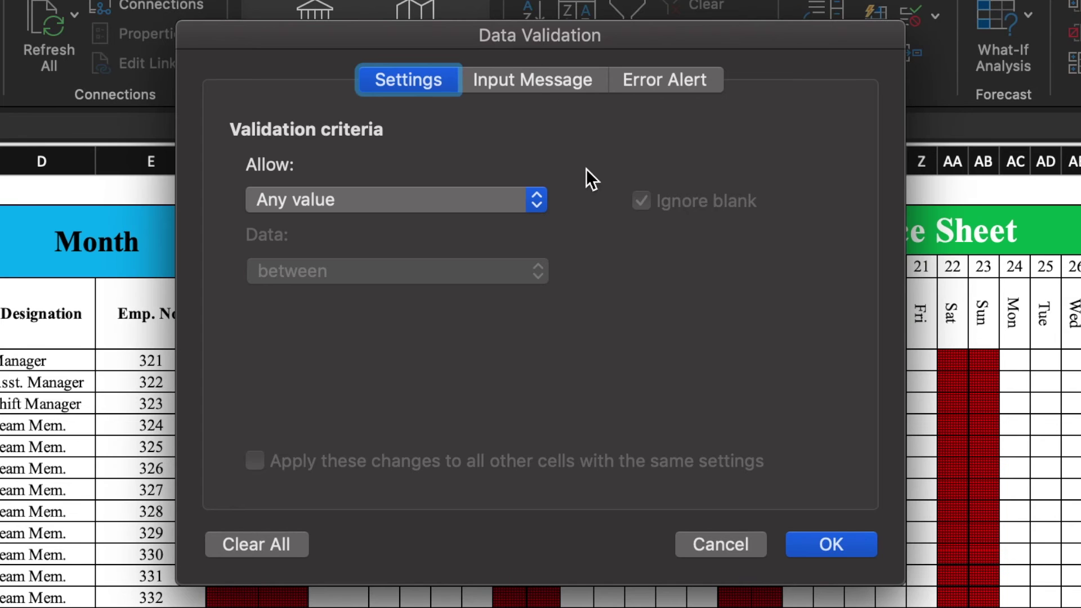
pyautogui.click(536, 203)
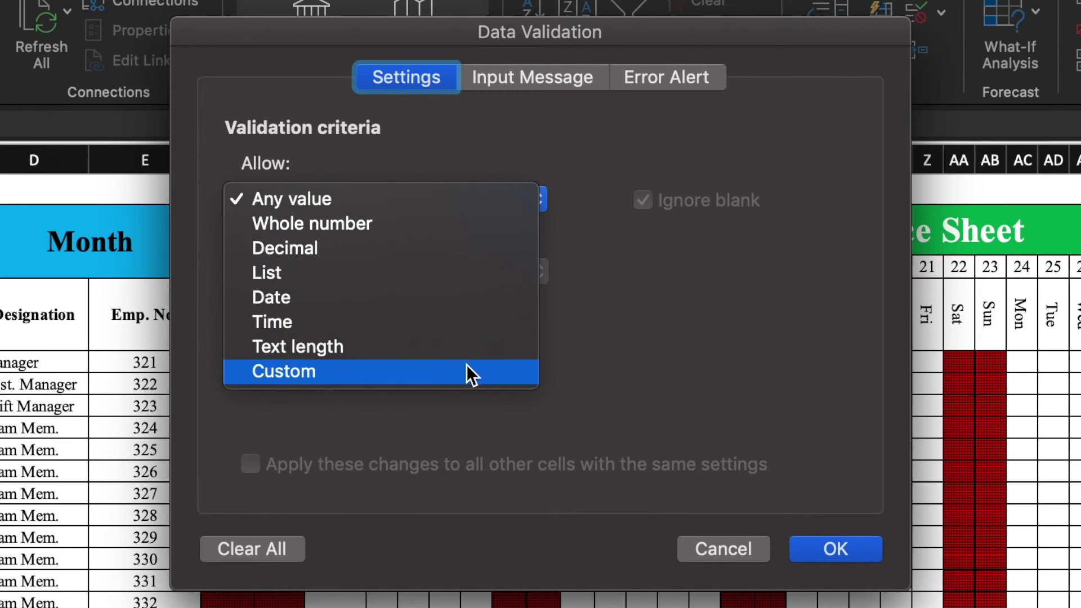
pyautogui.click(467, 371)
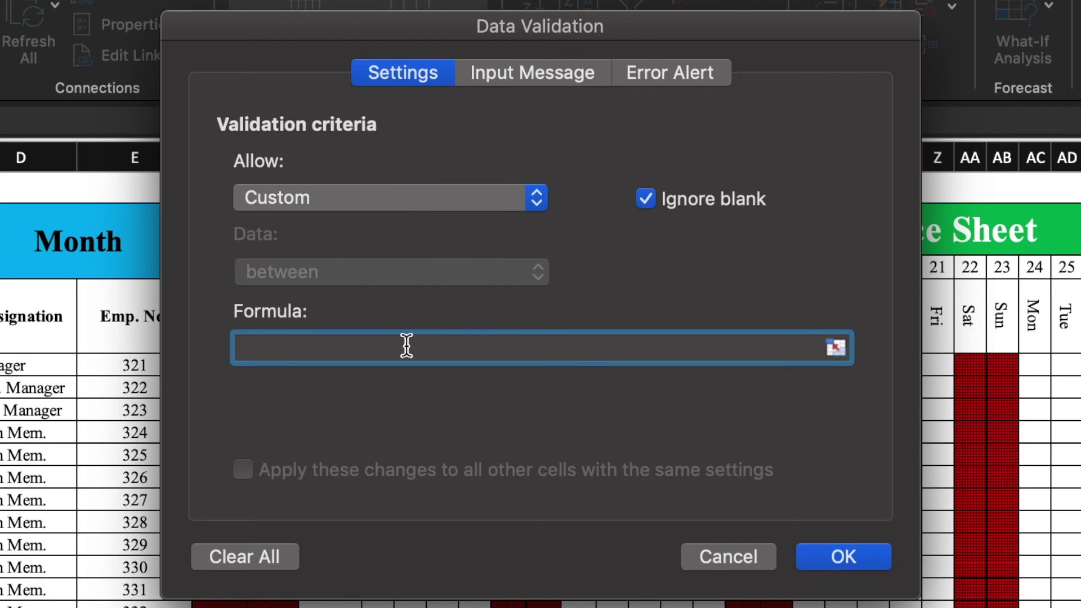
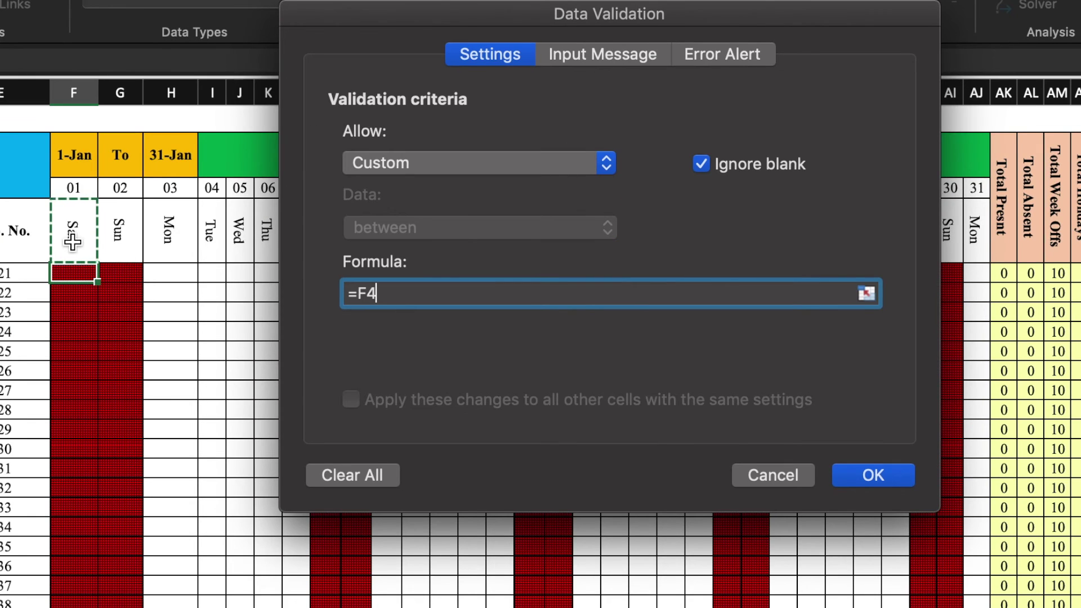
# Enter the validation formula =(F$4<>"SAT") with the row reference locked and the condition in parentheses.
pyautogui.write('<>')
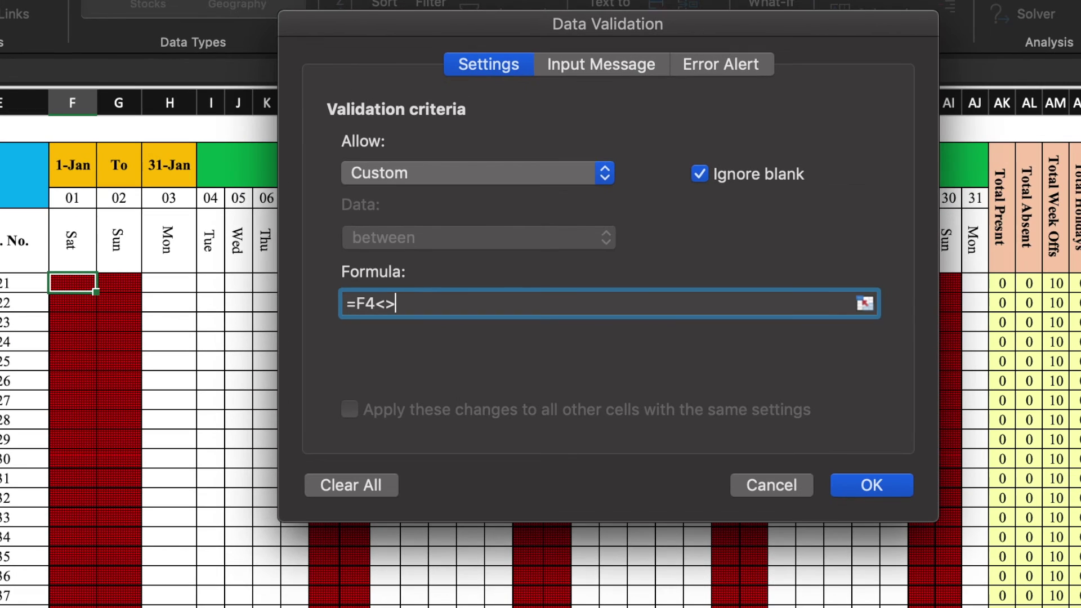
pyautogui.write('"')
pyautogui.write('S')
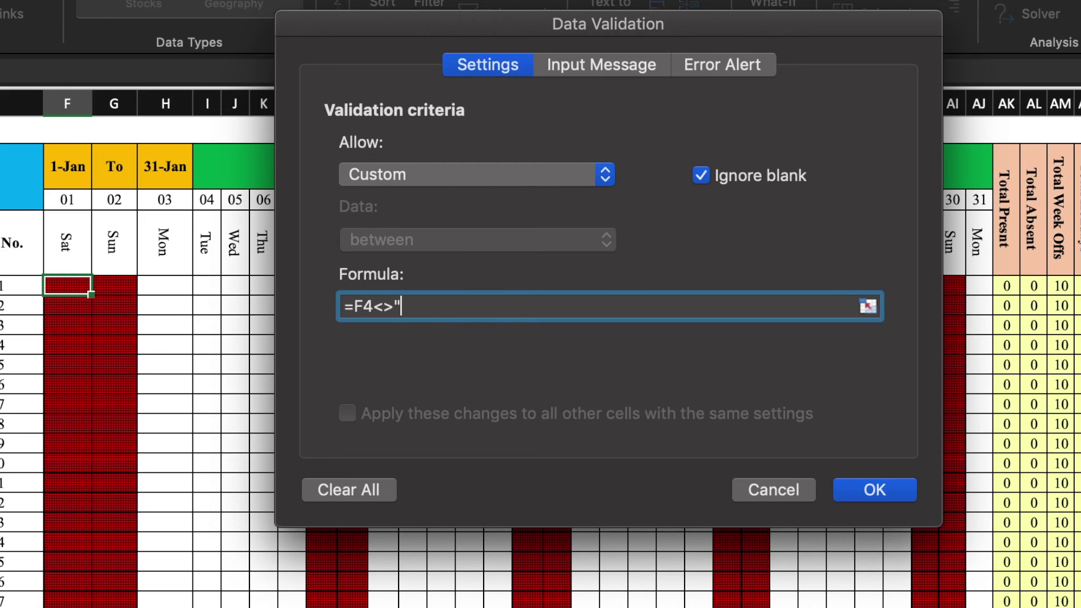
pyautogui.write('AT')
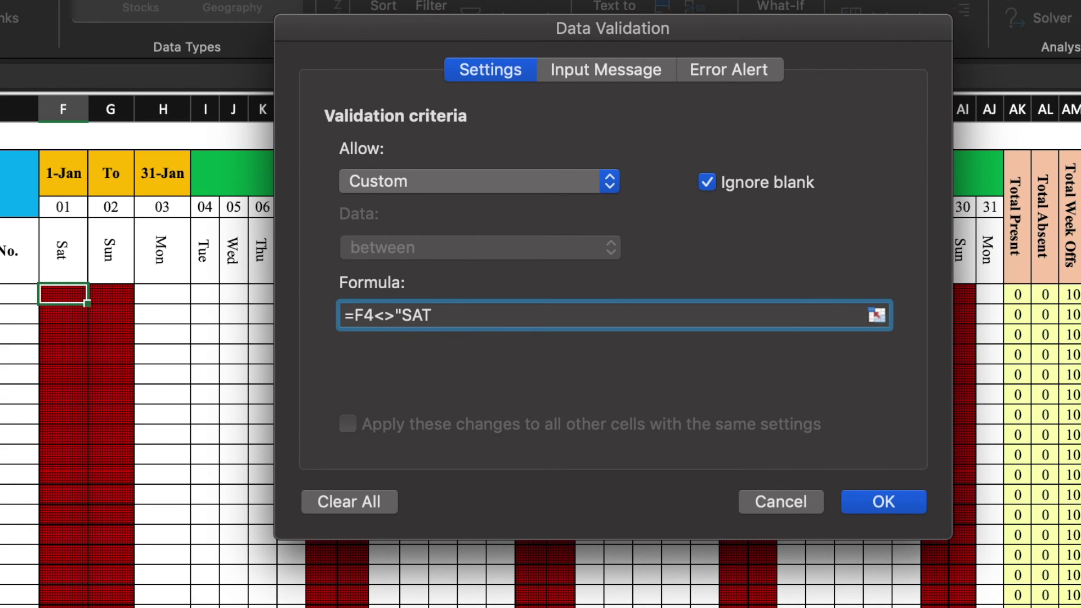
pyautogui.write('"')
pyautogui.click(354, 315)
pyautogui.write('(')
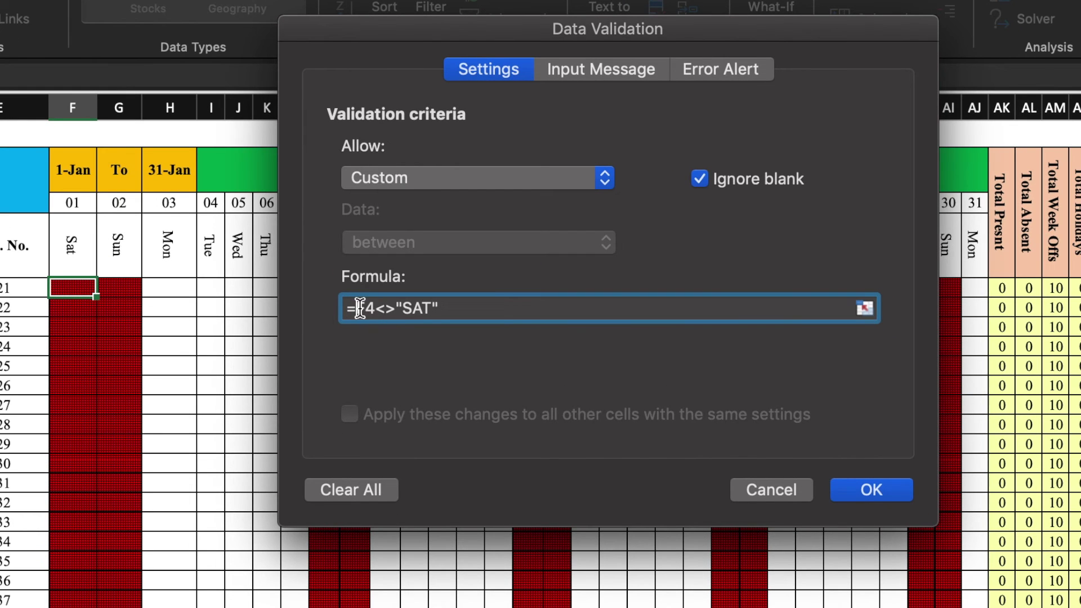
pyautogui.click(456, 310)
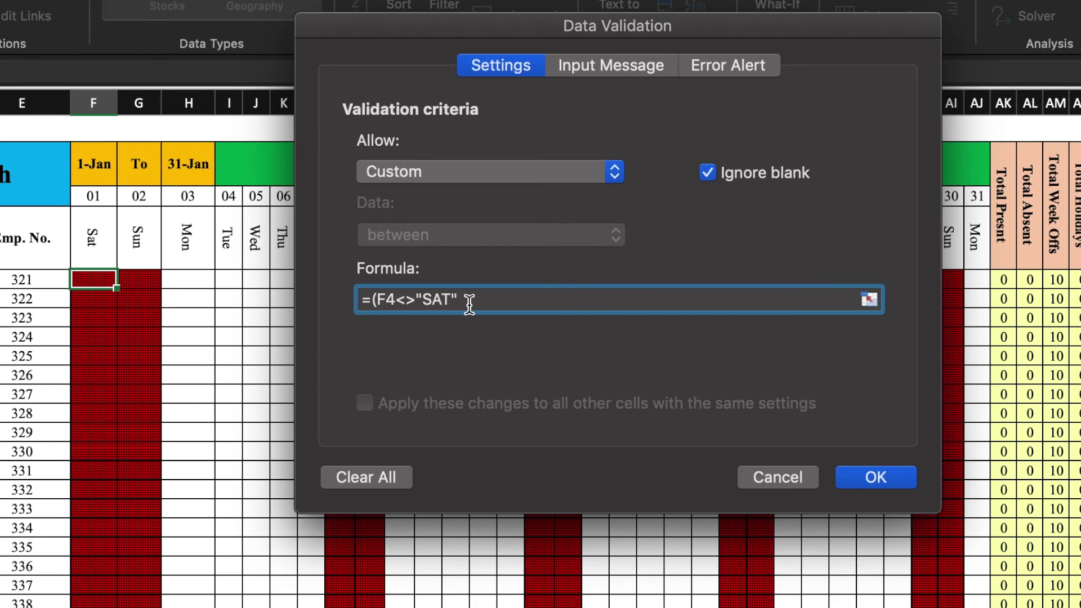
pyautogui.write(')')
pyautogui.click(386, 298)
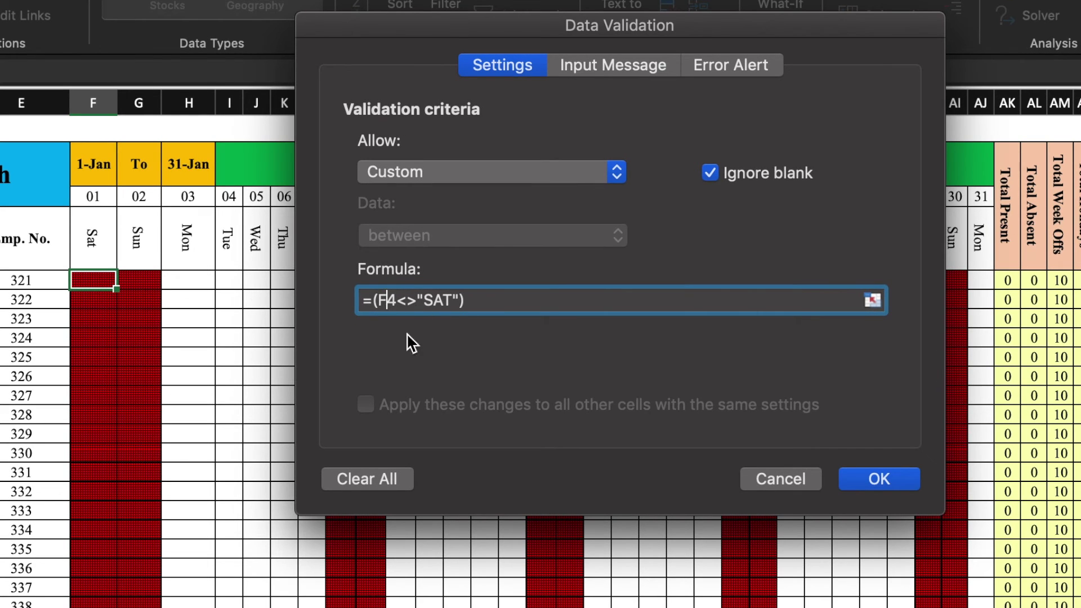
pyautogui.write('$')
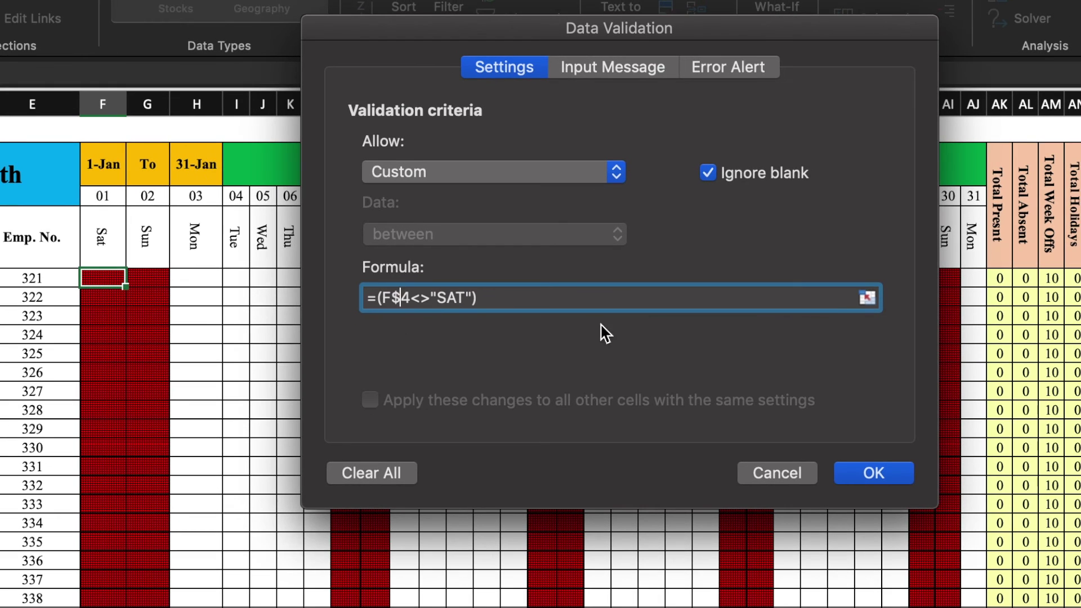
# Extend the validation formula with a second condition, *(F$4<>"SUN"), locking the row reference.
pyautogui.write('*')
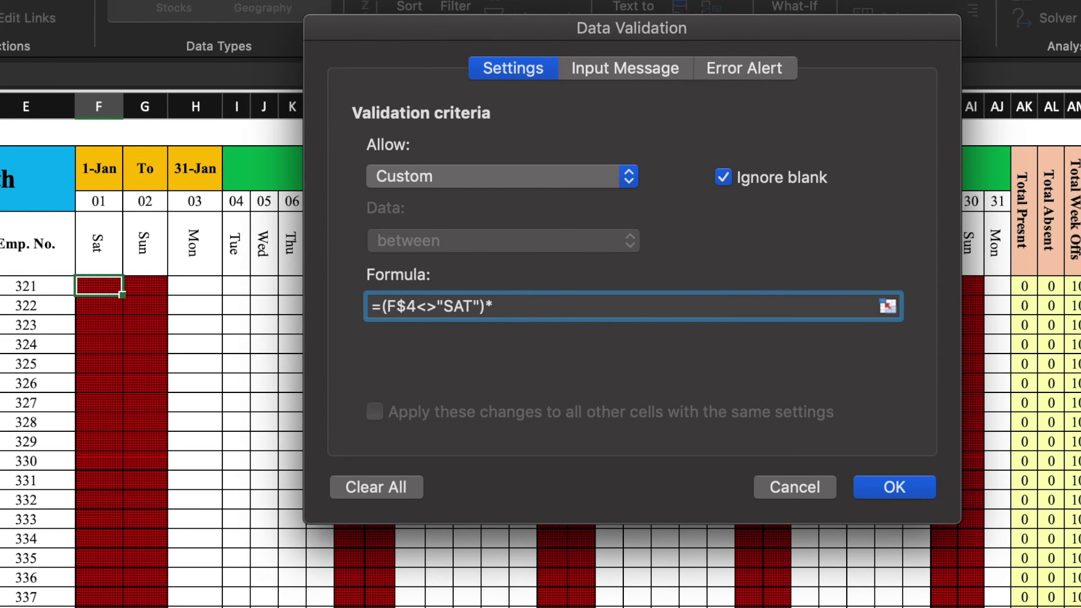
pyautogui.write('(')
pyautogui.click(98, 251)
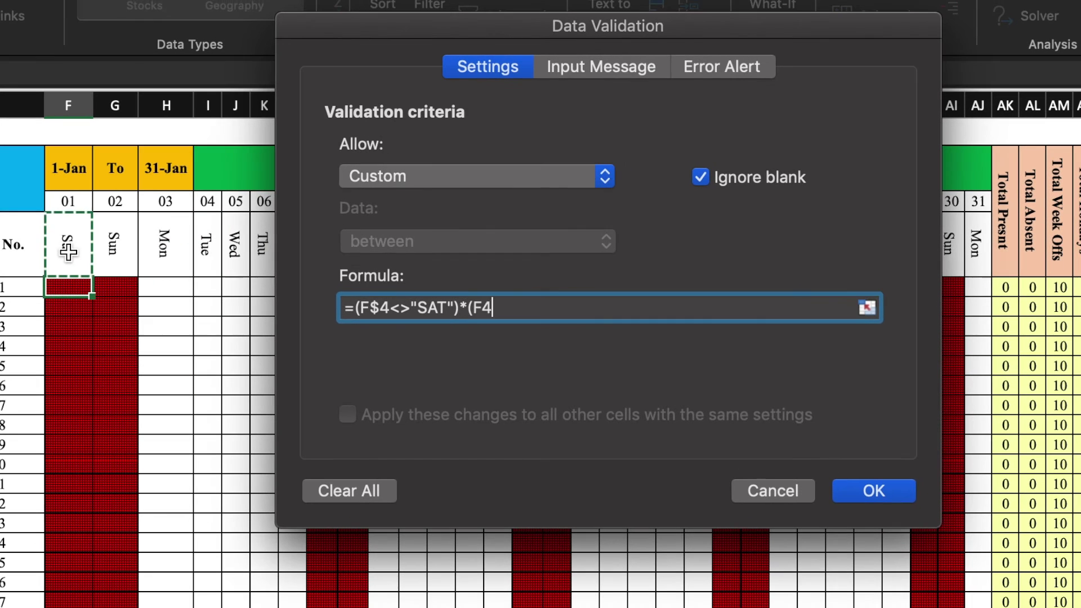
pyautogui.write('<')
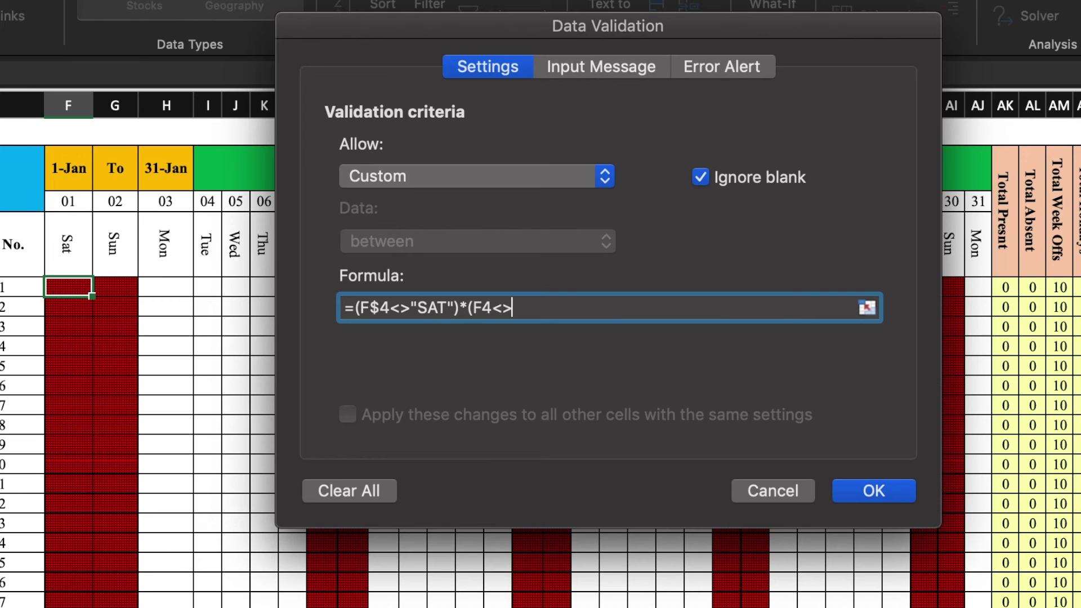
pyautogui.write('>"SUN')
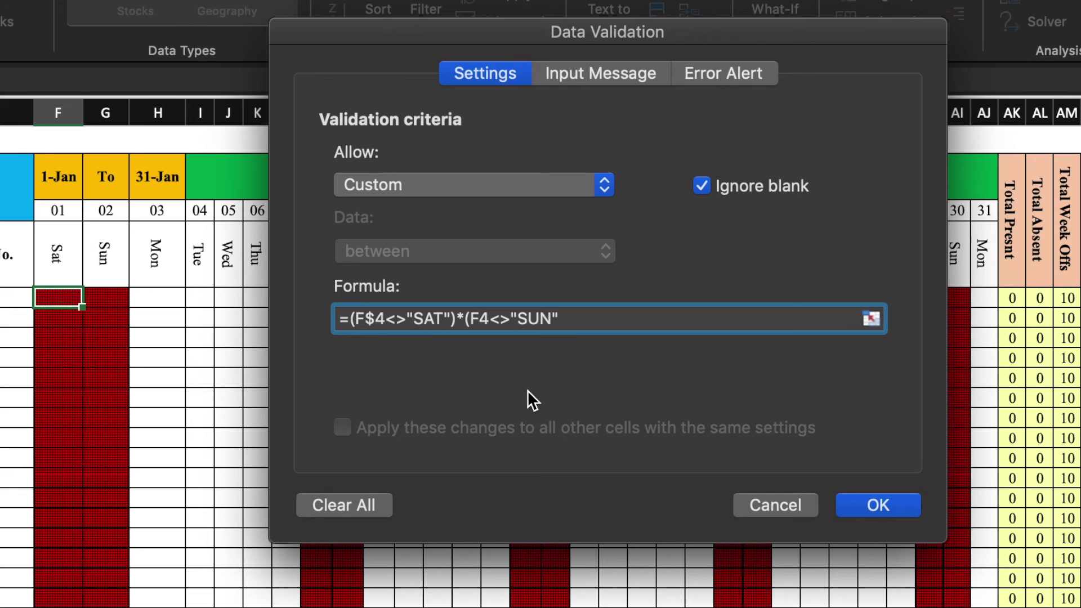
pyautogui.click(476, 318)
pyautogui.write('$')
pyautogui.click(596, 320)
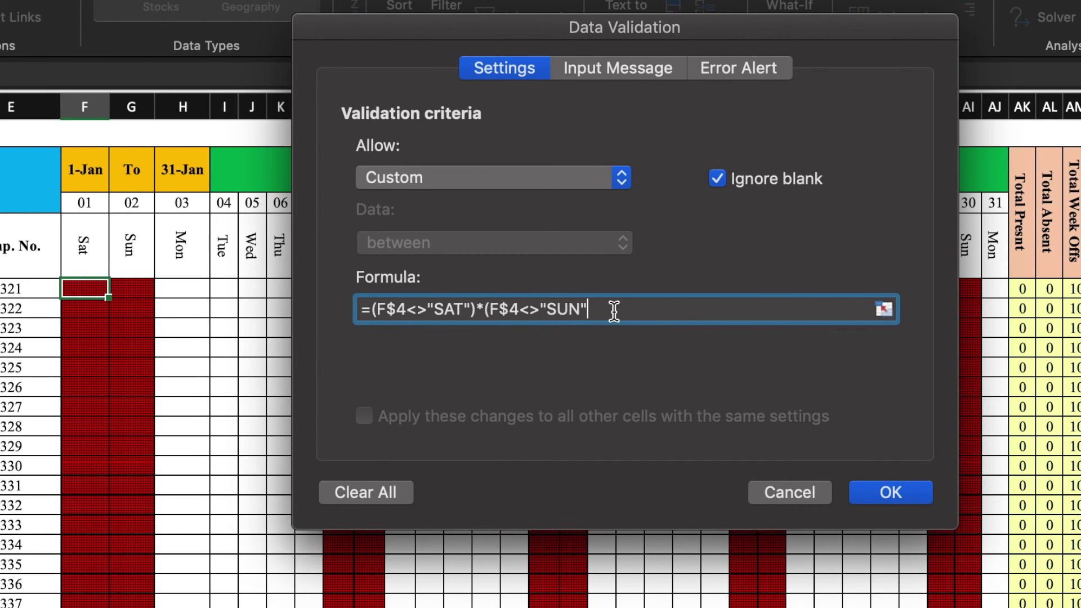
pyautogui.write(')*')
# Add a third condition, (F$4<>"EOM"), to the validation formula with the row reference locked.
pyautogui.write('(')
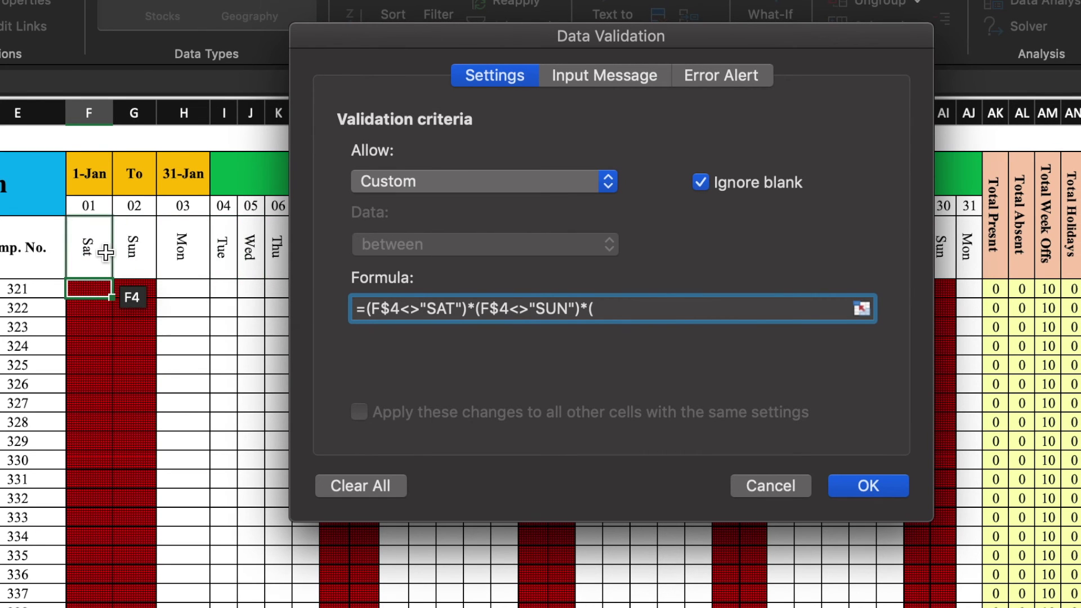
pyautogui.click(68, 258)
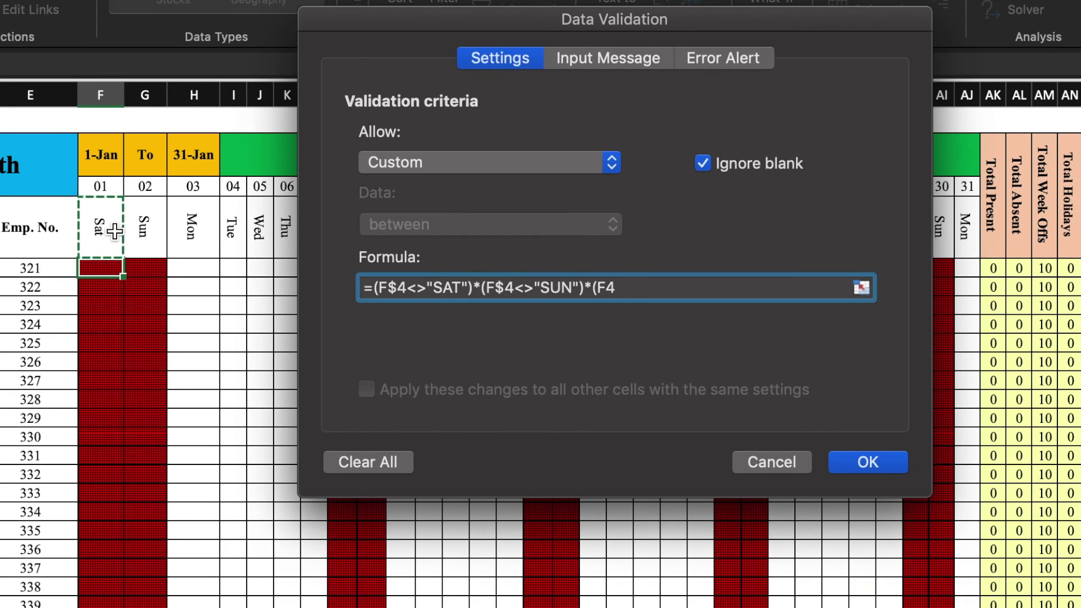
pyautogui.write('<')
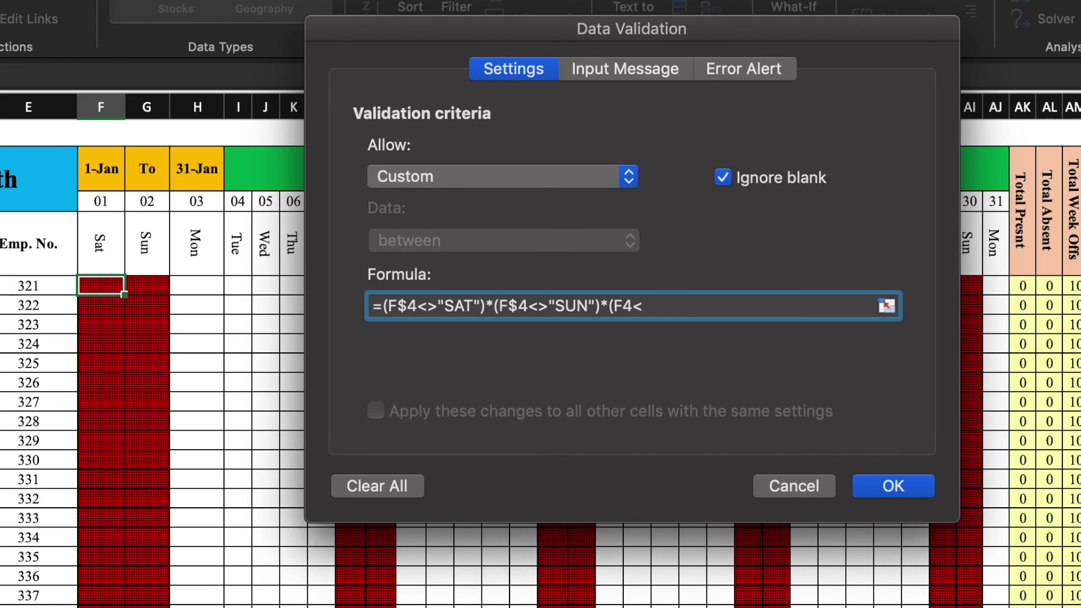
pyautogui.write('>')
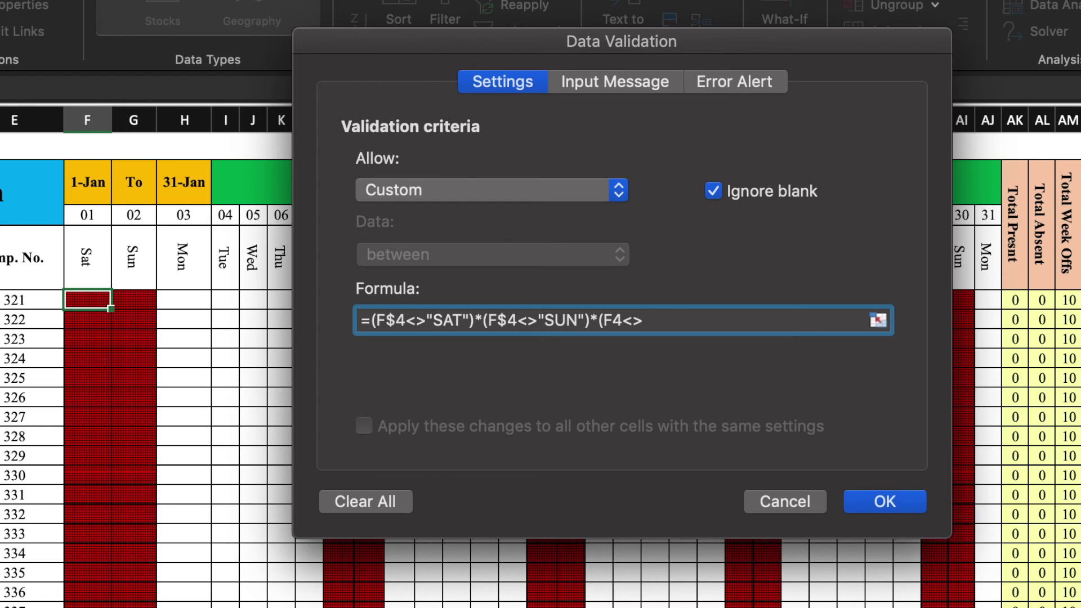
pyautogui.write('"EOM')
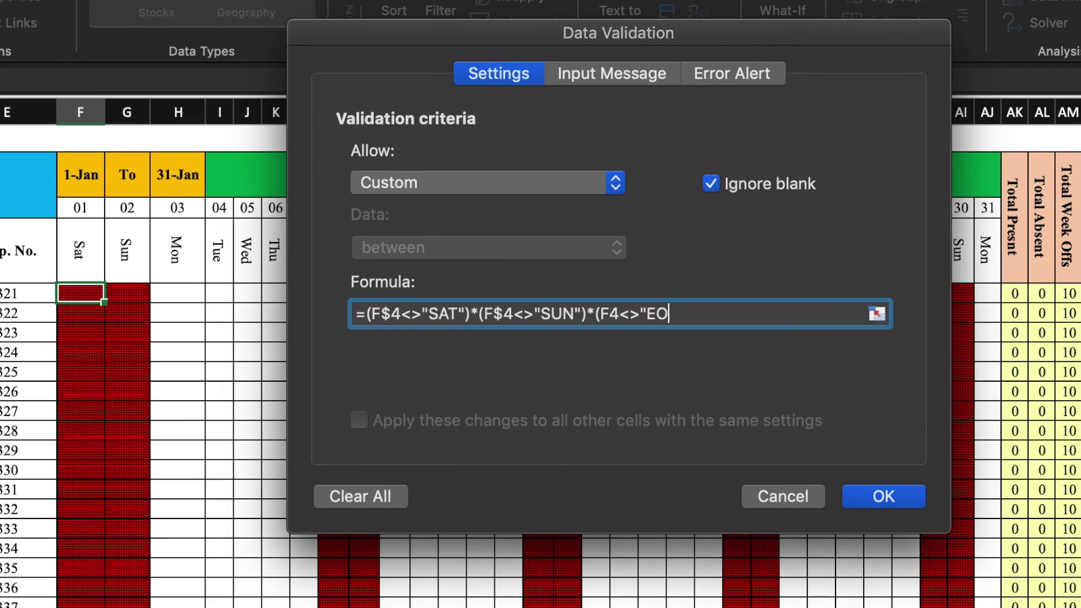
pyautogui.write('"')
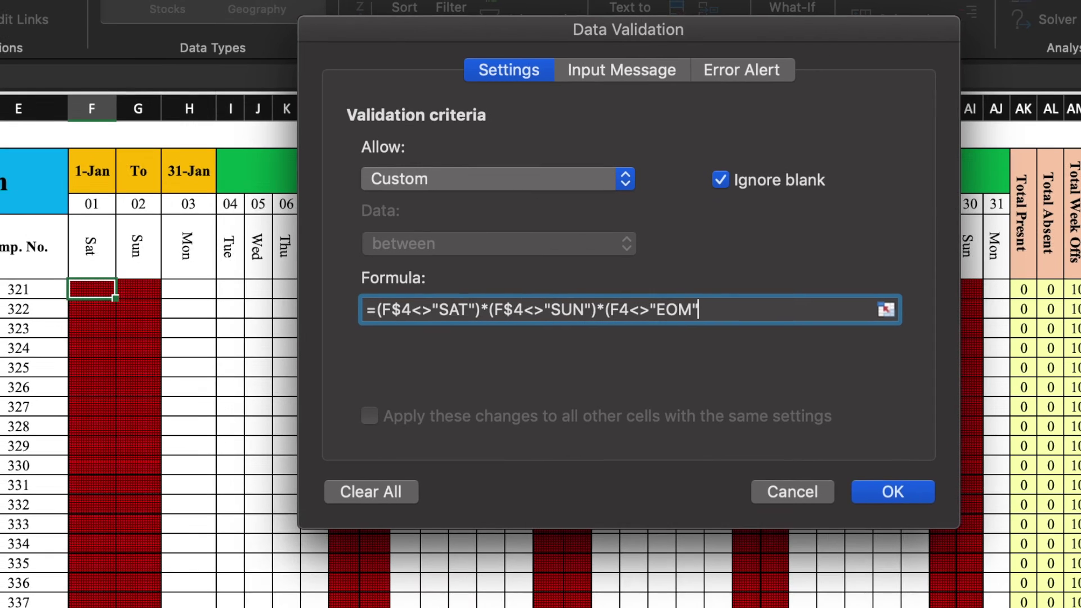
pyautogui.write(')')
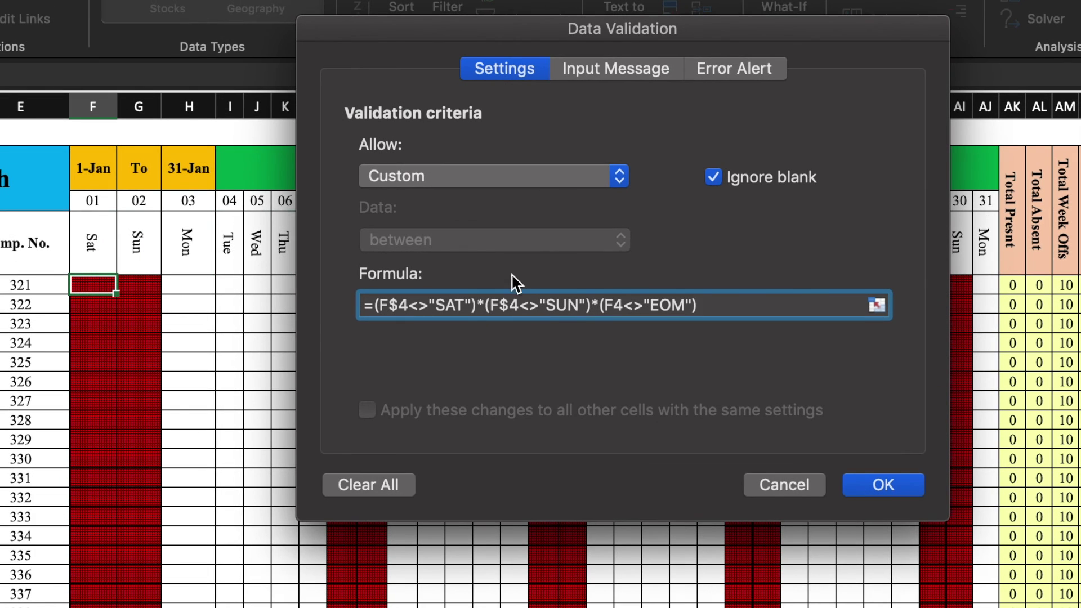
pyautogui.write('$')
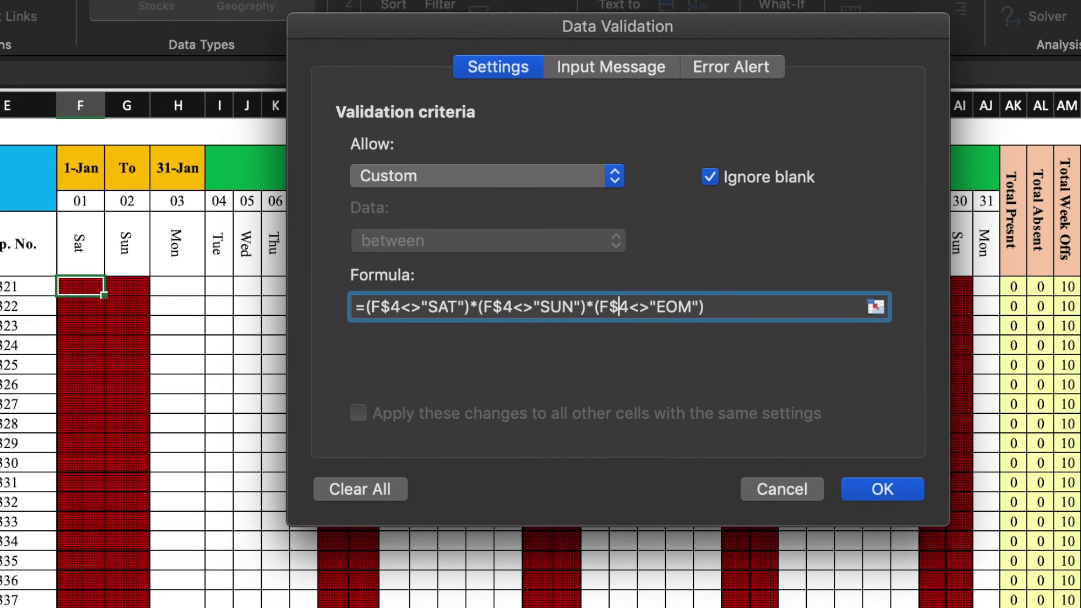
# Set a Stop error alert titled "Off Day" with the message "Enjoy Your Off Day" and apply the validation.
pyautogui.click(731, 65)
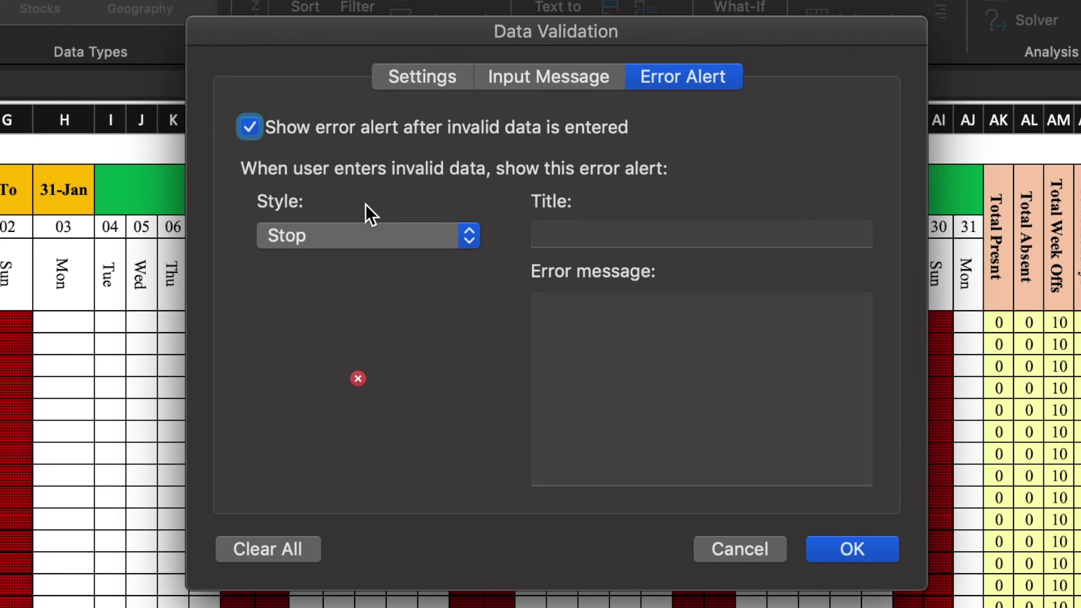
pyautogui.click(468, 237)
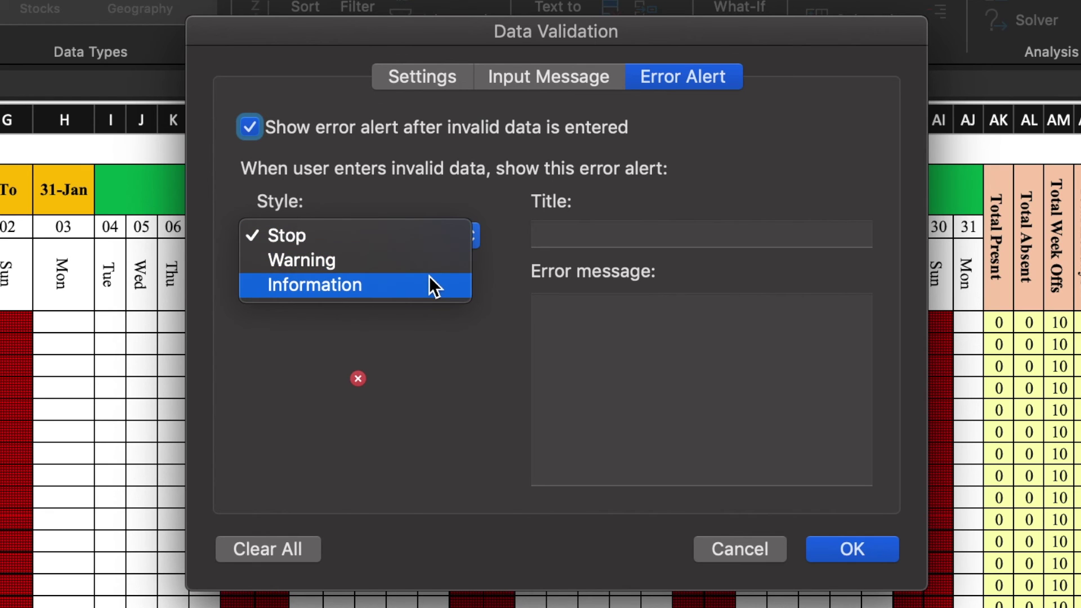
pyautogui.click(423, 225)
pyautogui.click(584, 235)
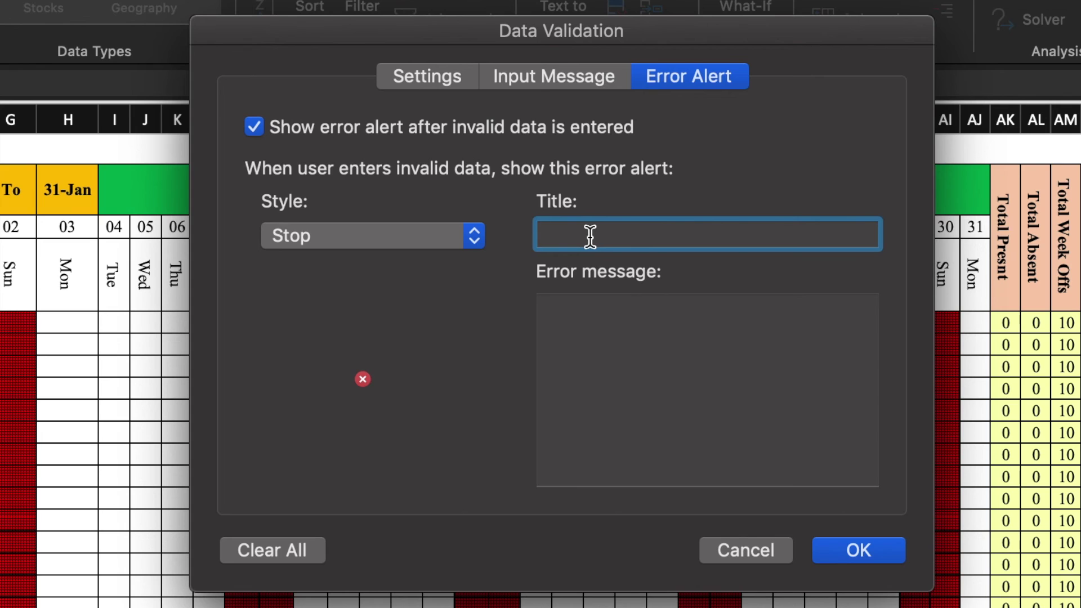
pyautogui.write('Off Day')
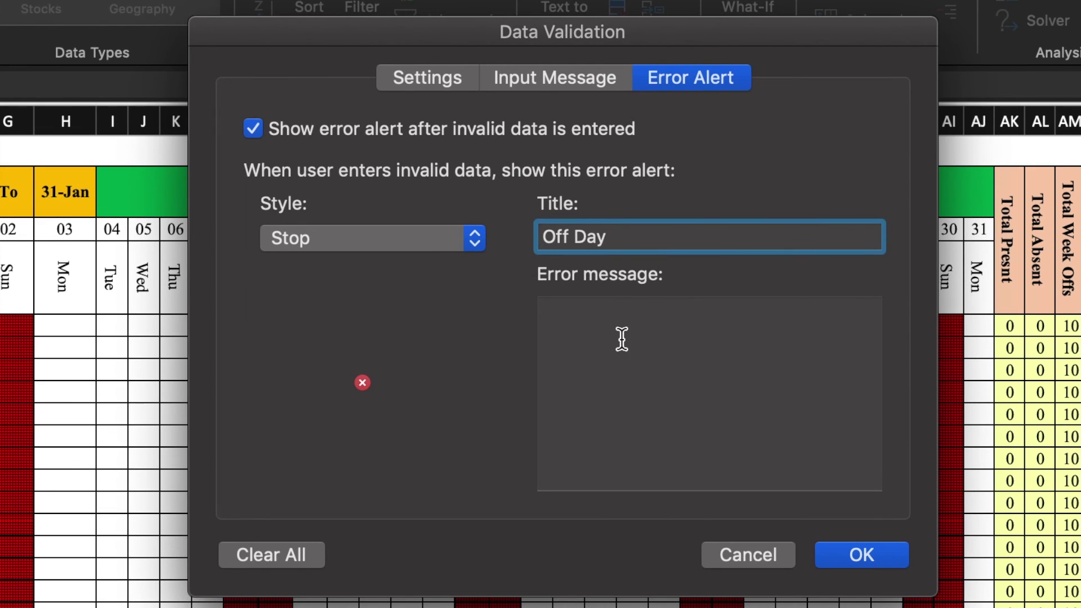
pyautogui.click(621, 332)
pyautogui.write('Enjoy Your Off D')
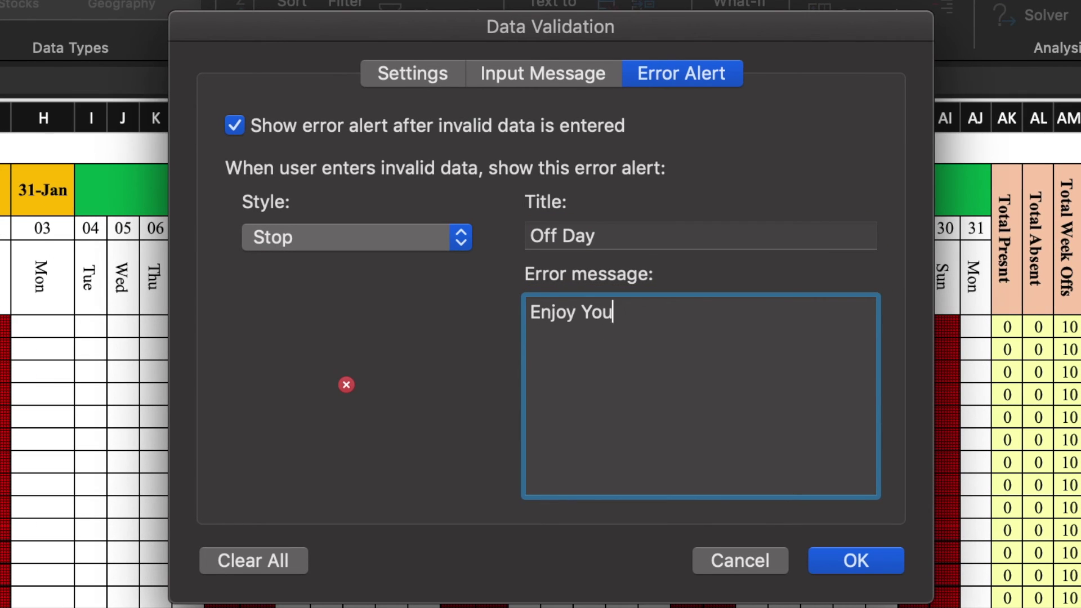
pyautogui.write('ay')
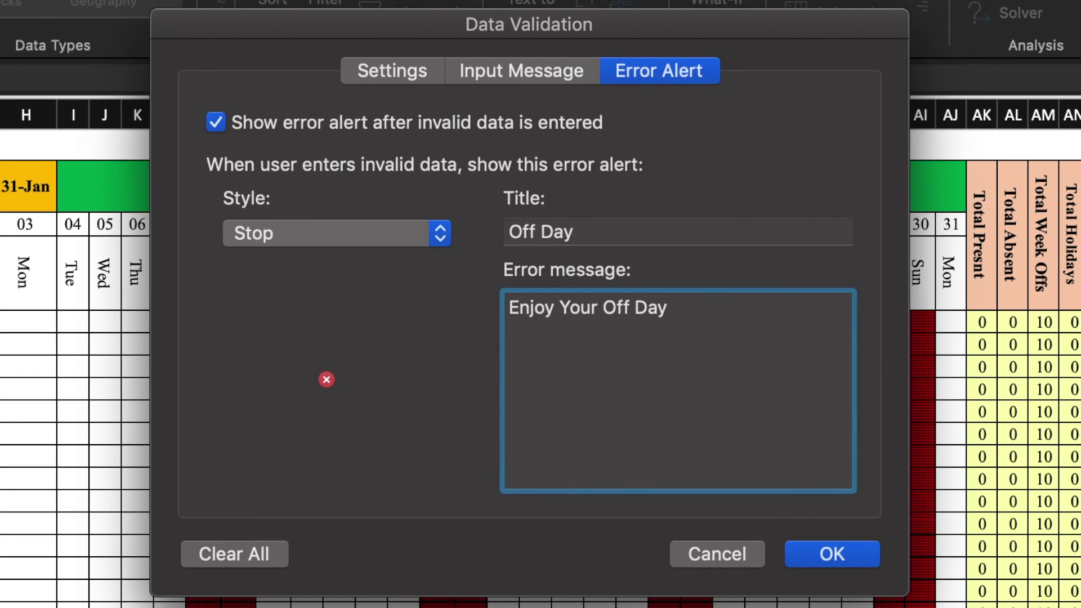
pyautogui.click(851, 552)
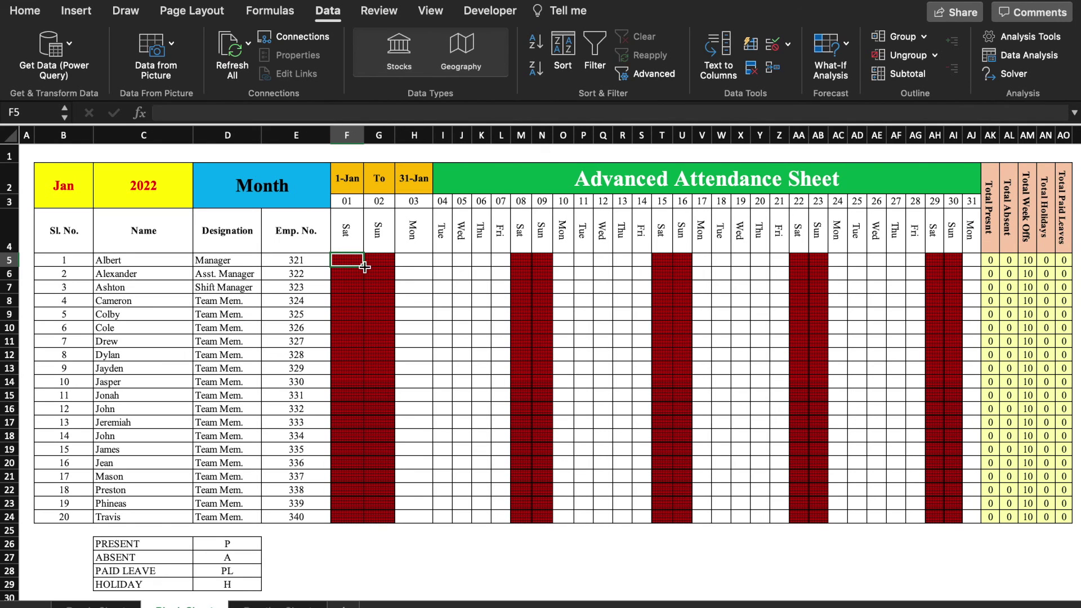
# Fill cell F5 with its validation across the attendance grid to AJ24 and test it by entering p in F5.
pyautogui.moveTo(364, 267); pyautogui.dragTo(981, 518)
pyautogui.click(857, 543)
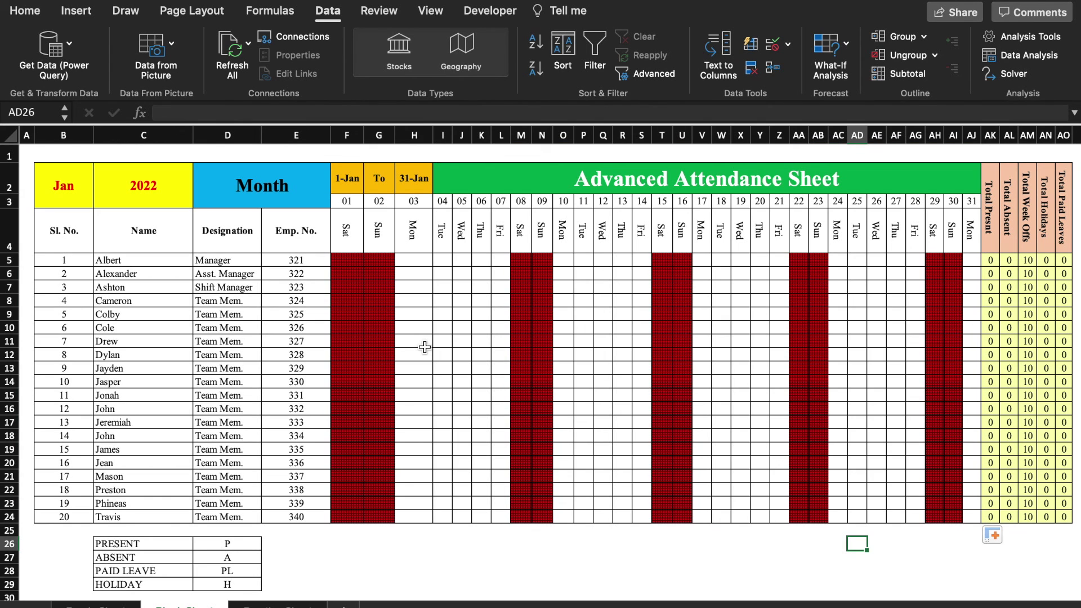
pyautogui.click(346, 260)
pyautogui.write('p')
pyautogui.press('Return')
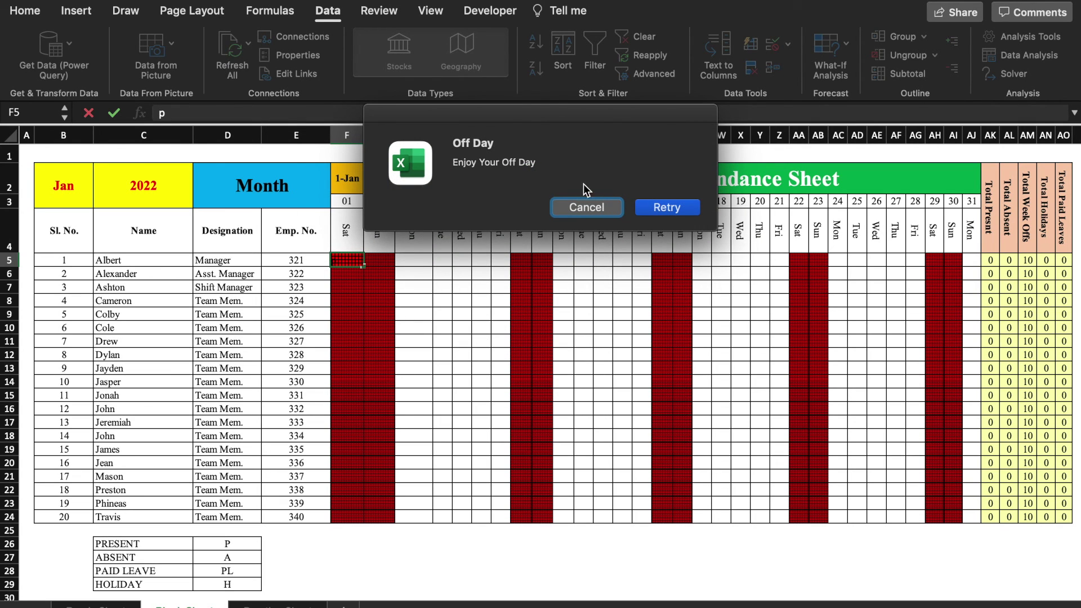
pyautogui.click(599, 209)
# Enter p in the Monday cell AJ5 to test a working day, and clear the entry.
pyautogui.click(87, 191)
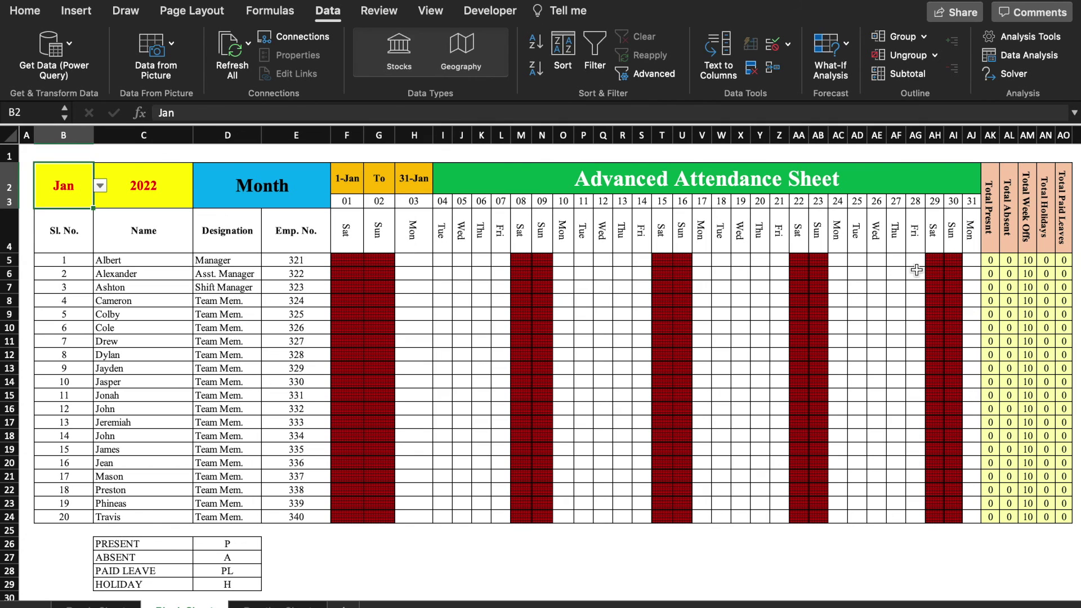
pyautogui.click(974, 263)
pyautogui.write('p')
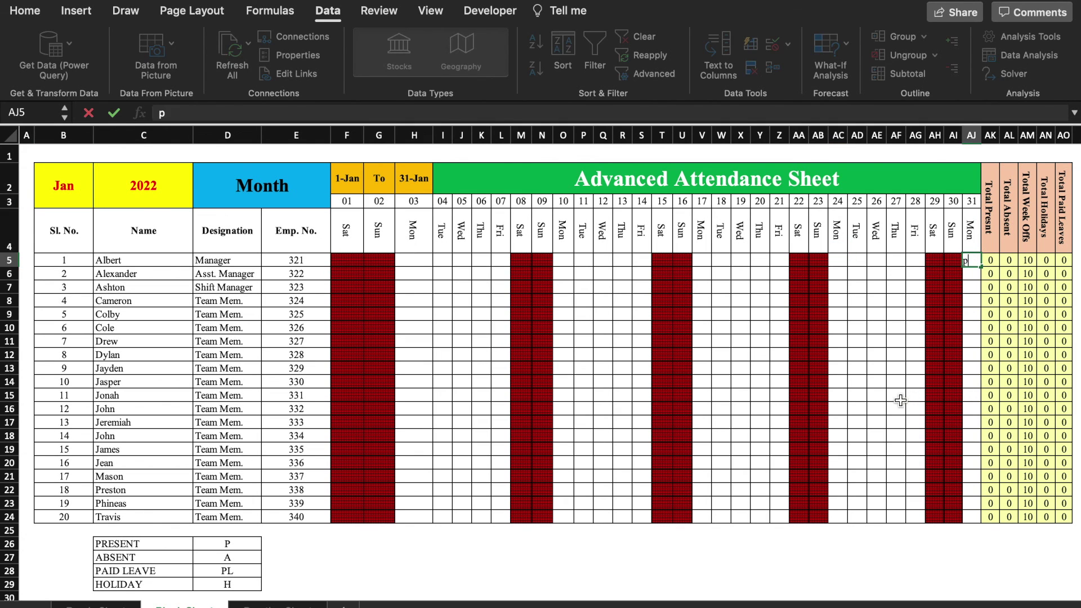
pyautogui.click(900, 400)
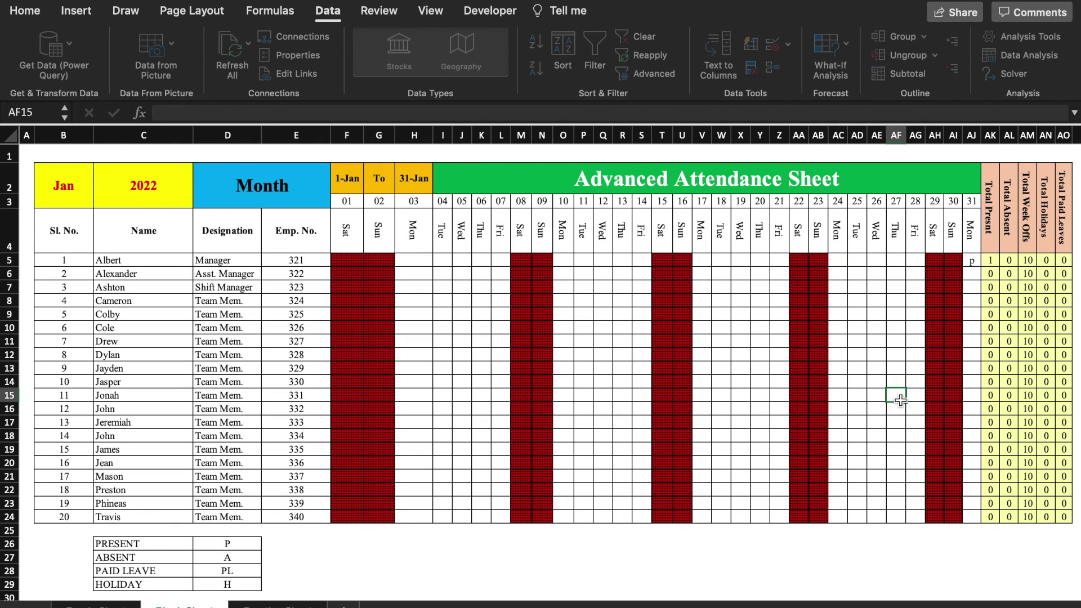
pyautogui.click(970, 260)
pyautogui.press('Delete')
# Switch the month in B2 to Feb and try entering p in the EOM cell AI6.
pyautogui.click(59, 179)
pyautogui.click(101, 186)
pyautogui.click(50, 219)
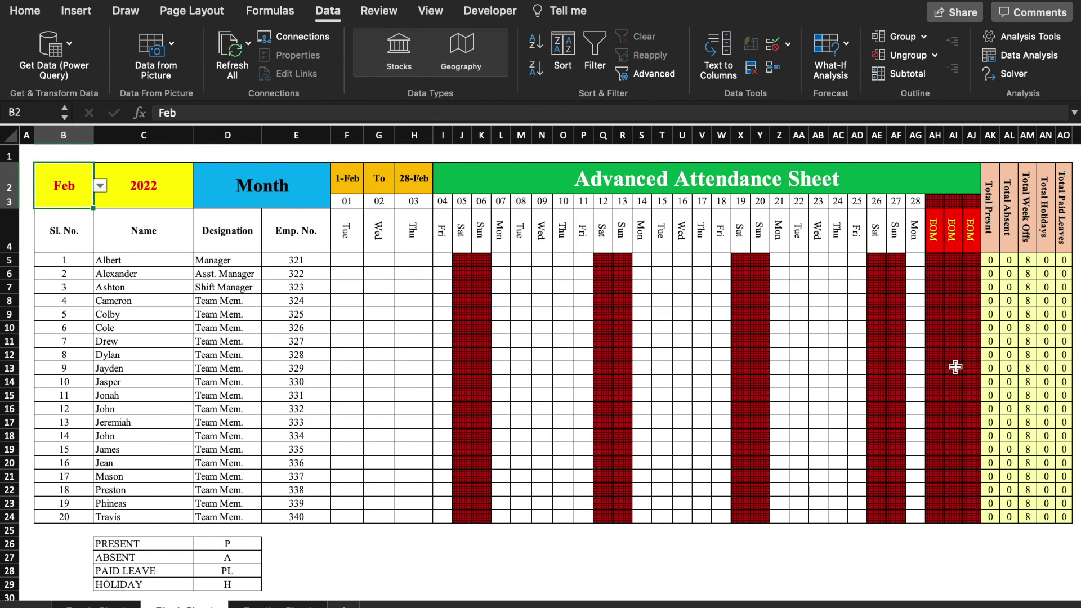
pyautogui.click(952, 274)
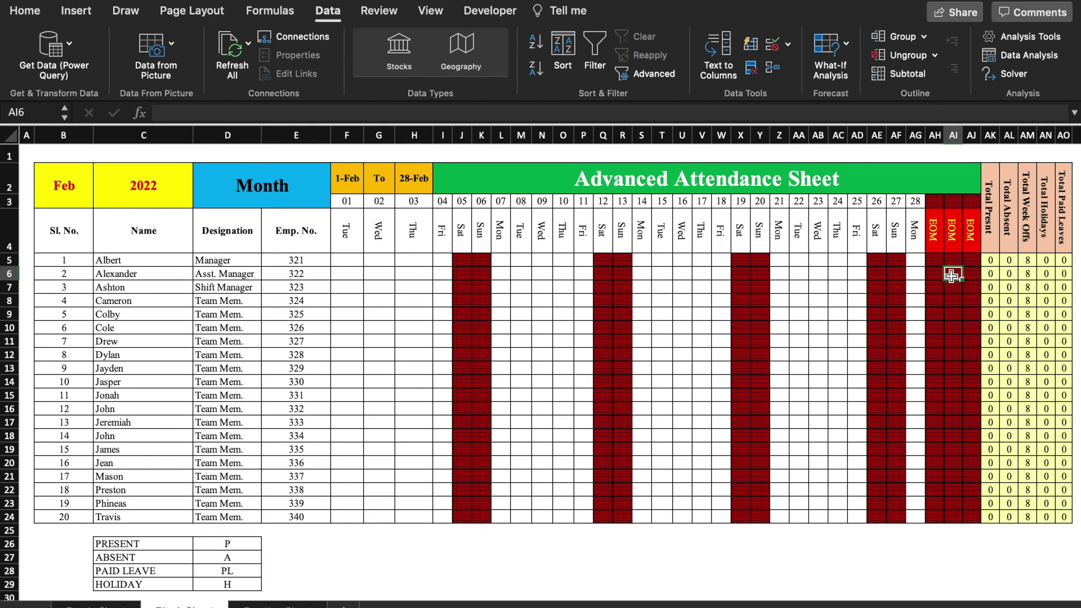
pyautogui.write('p')
pyautogui.press('Return')
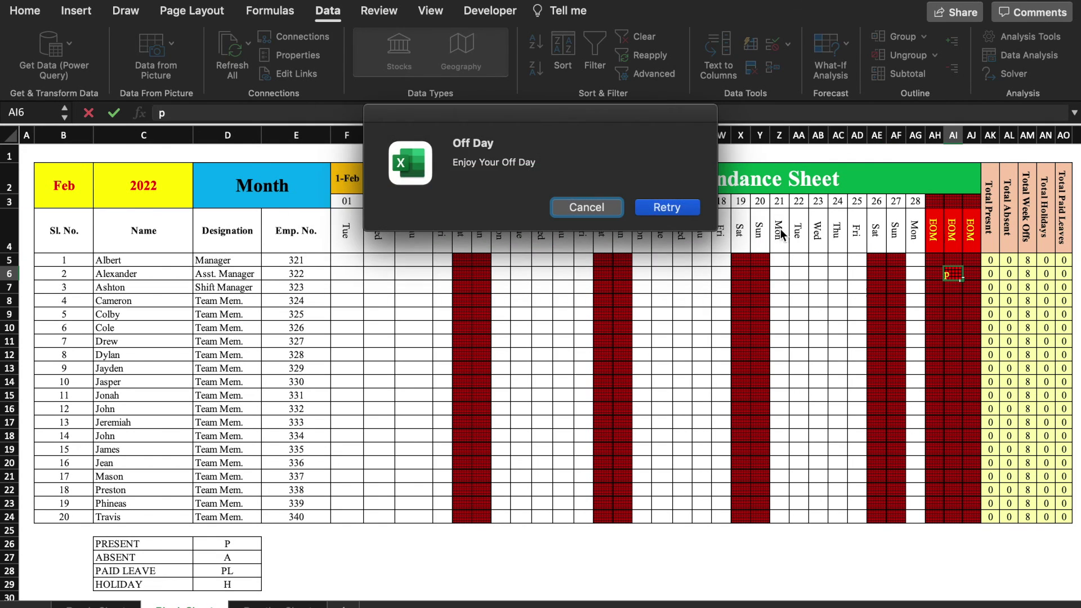
pyautogui.click(603, 208)
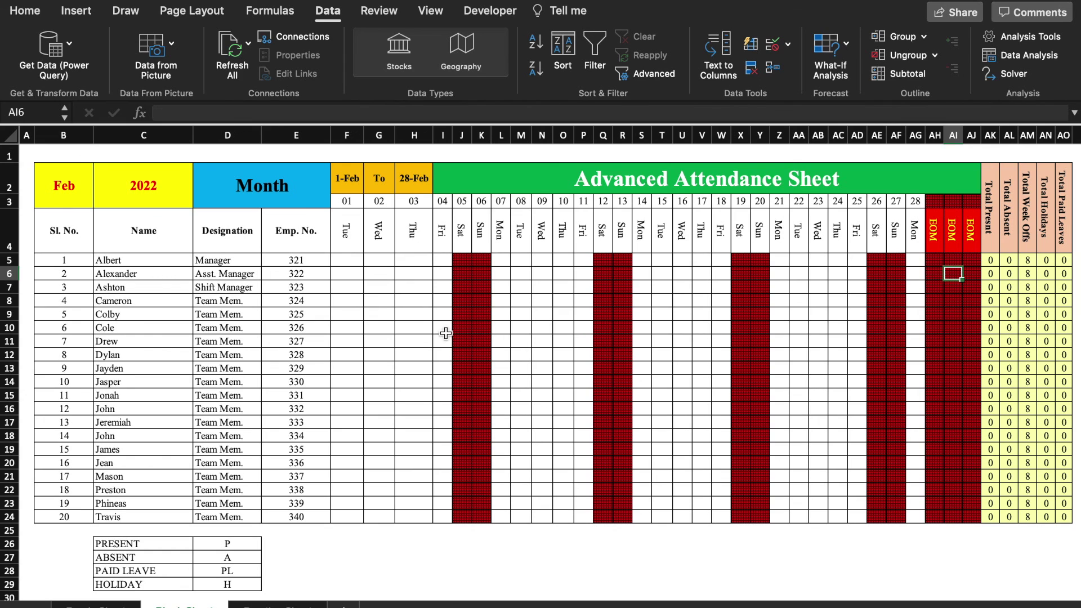
# Enter the sample attendance codes P, A, PL and H in cells F5 to I5 of the first employee's row.
pyautogui.click(422, 331)
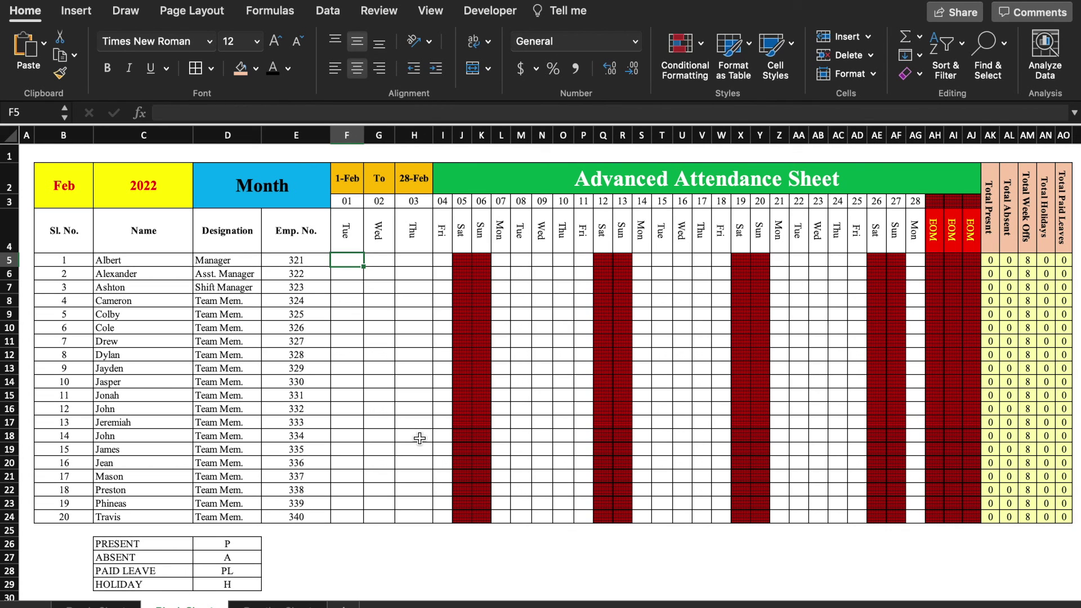
pyautogui.write('p')
pyautogui.click(379, 266)
pyautogui.write('a')
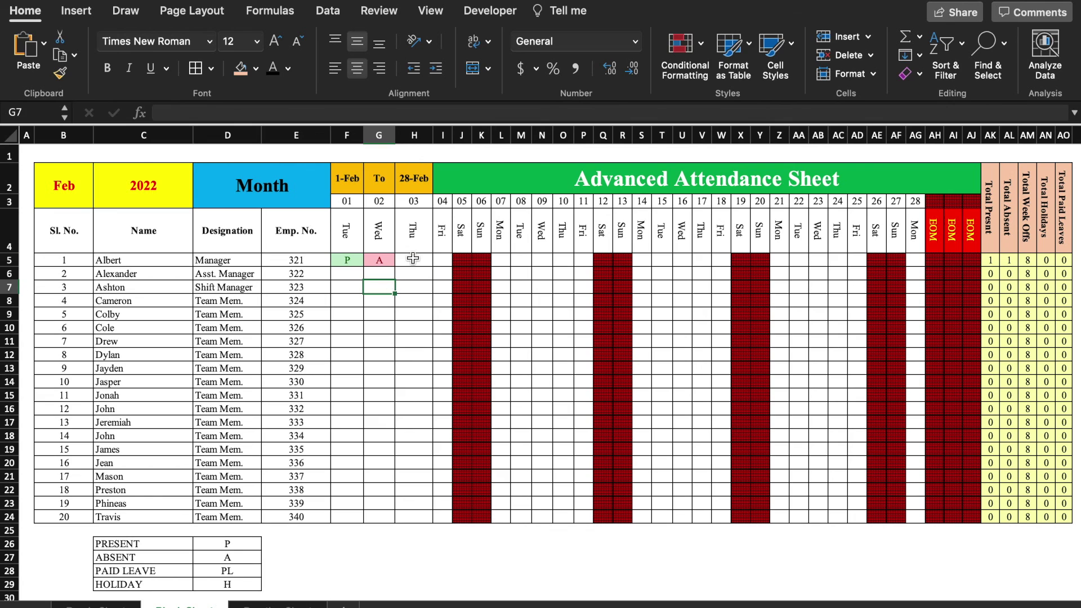
pyautogui.click(406, 260)
pyautogui.write('PL')
pyautogui.click(416, 283)
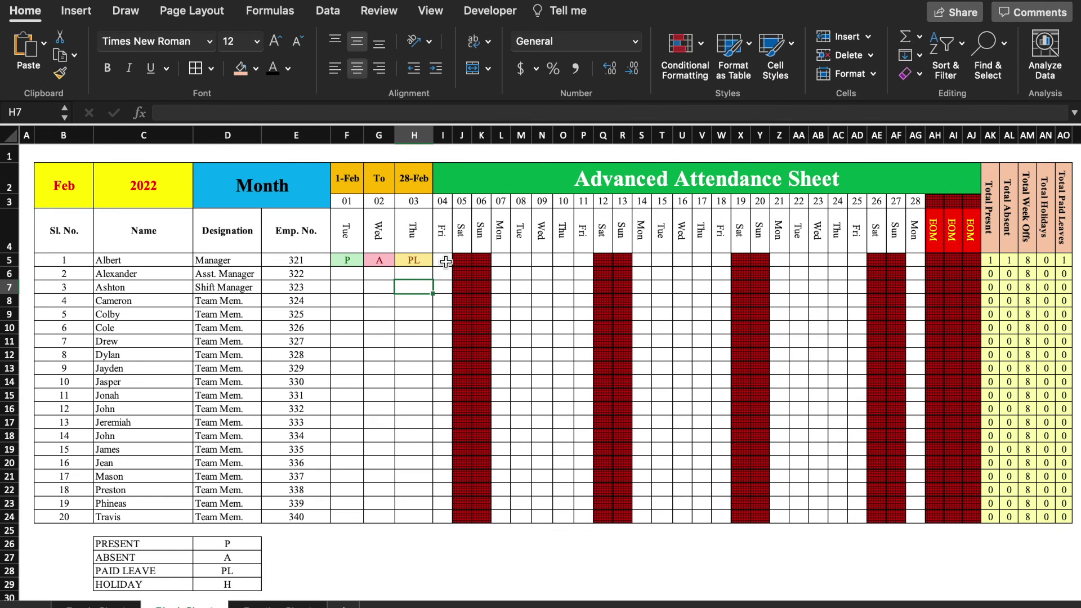
pyautogui.click(445, 261)
pyautogui.write('h')
pyautogui.click(414, 311)
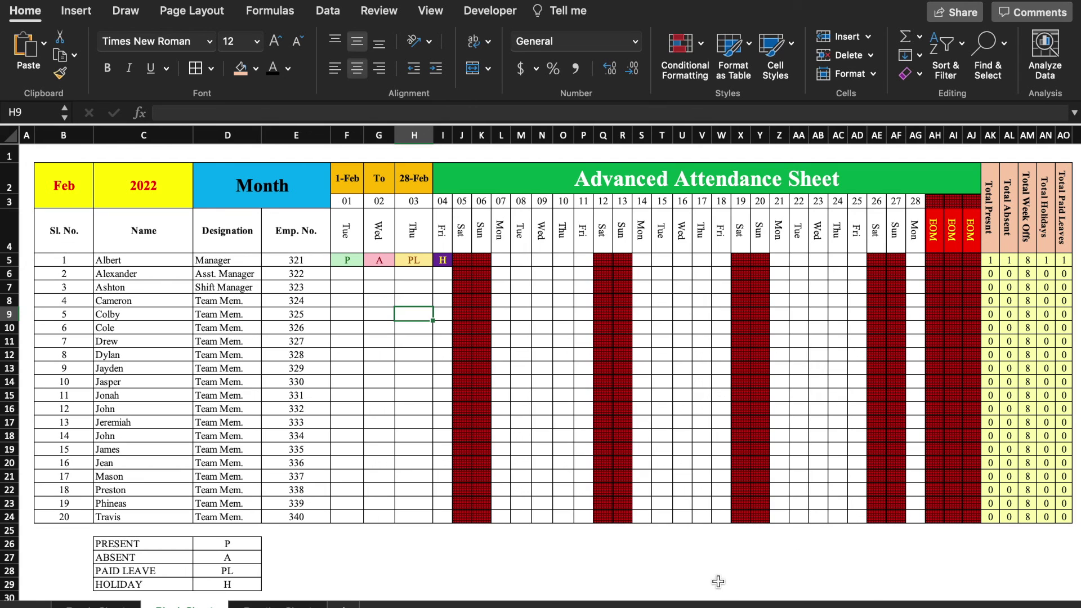
# Fill the codes in F5:I5 down to row 24 for all employees.
pyautogui.hscroll(1, 726, 592)
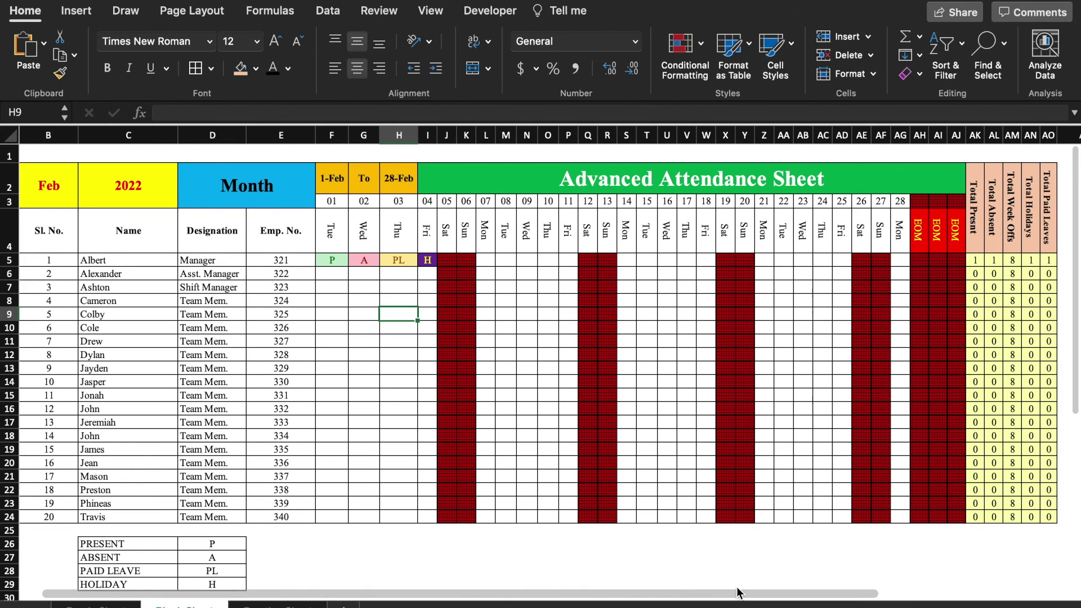
pyautogui.moveTo(332, 262); pyautogui.dragTo(423, 260)
pyautogui.moveTo(437, 266); pyautogui.dragTo(441, 516)
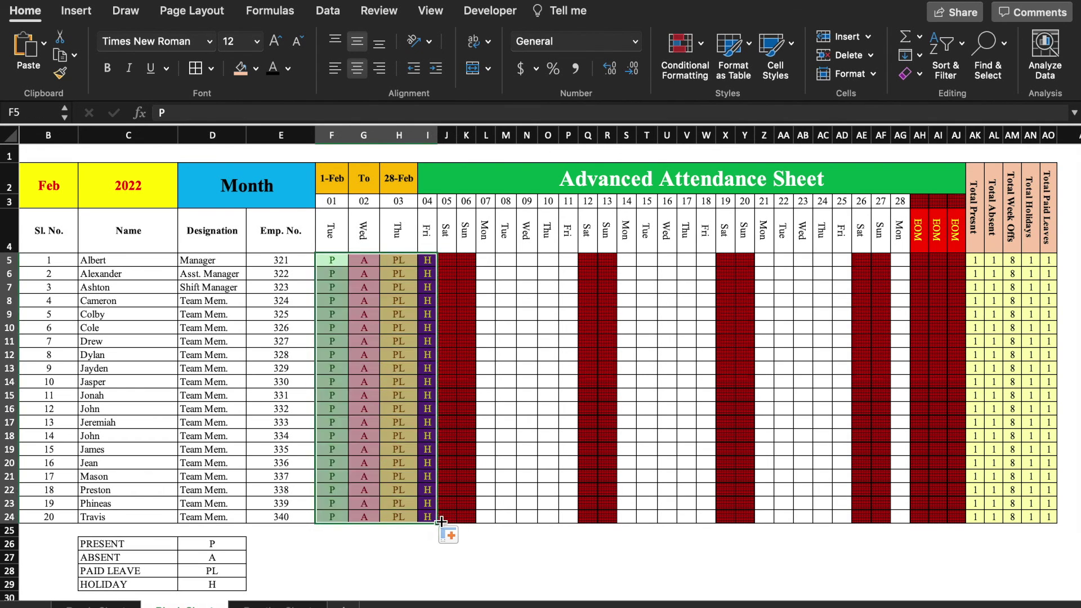
pyautogui.click(332, 260)
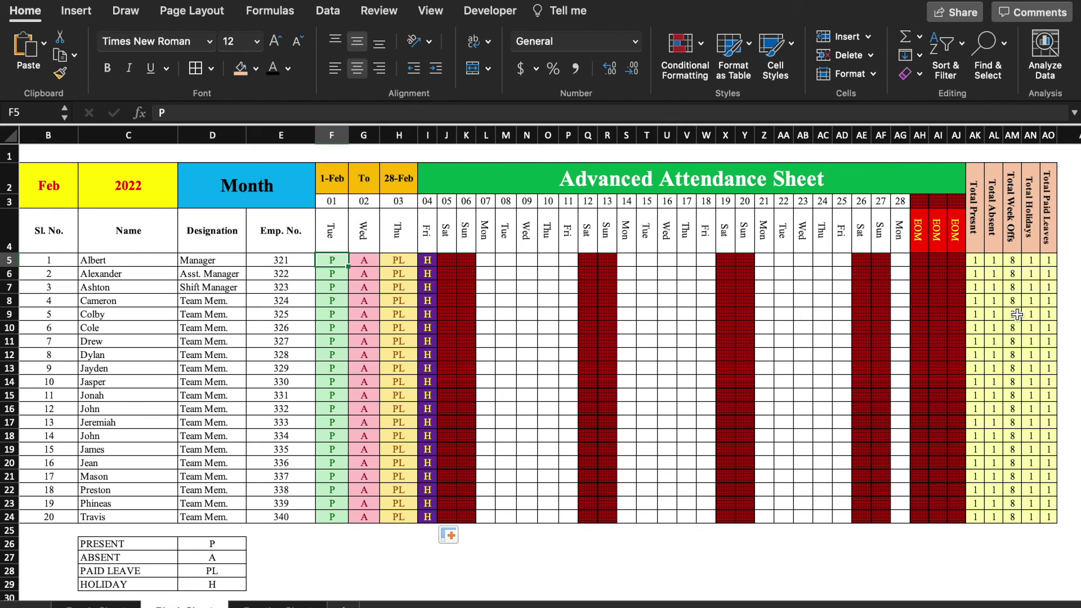
pyautogui.click(993, 557)
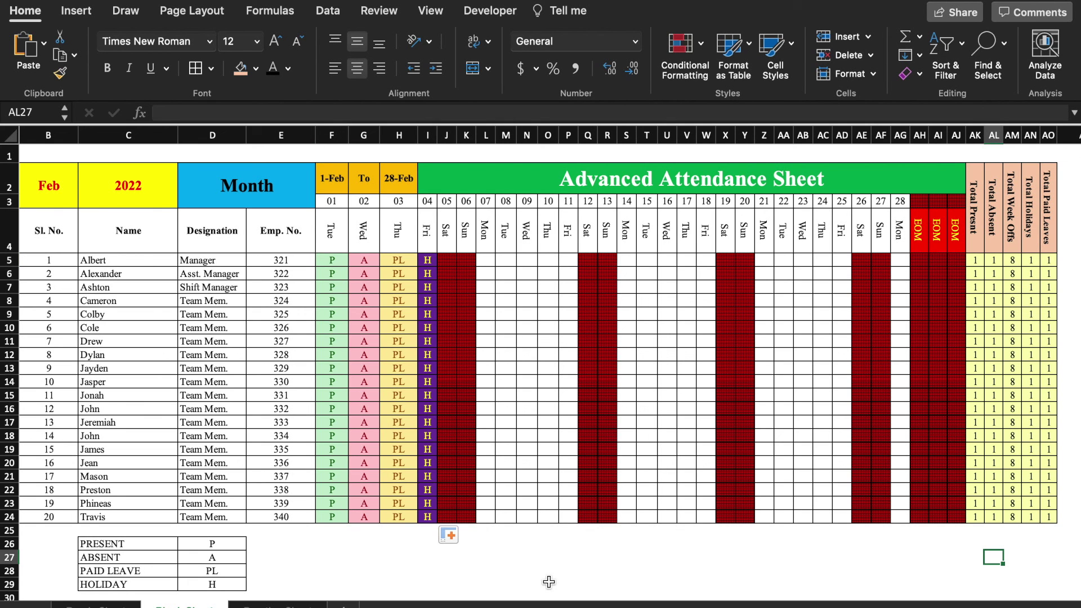